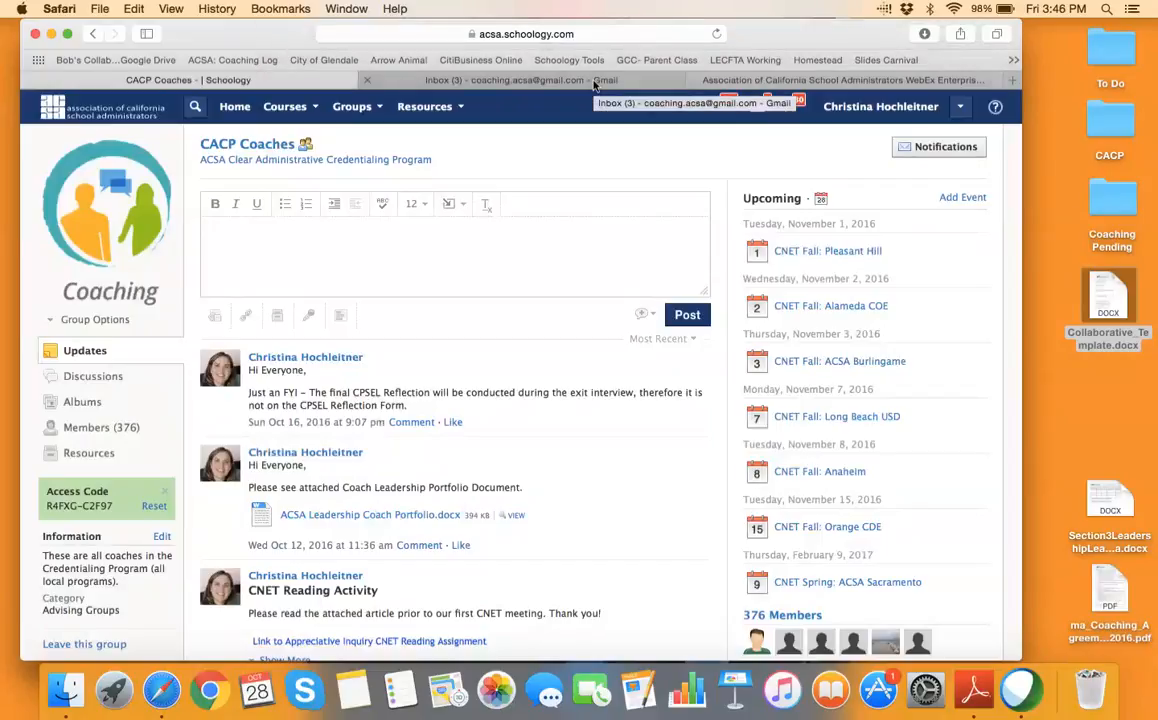
# Switch from the CACP Coaches group page to the Gmail inbox tab
pyautogui.click(594, 83)
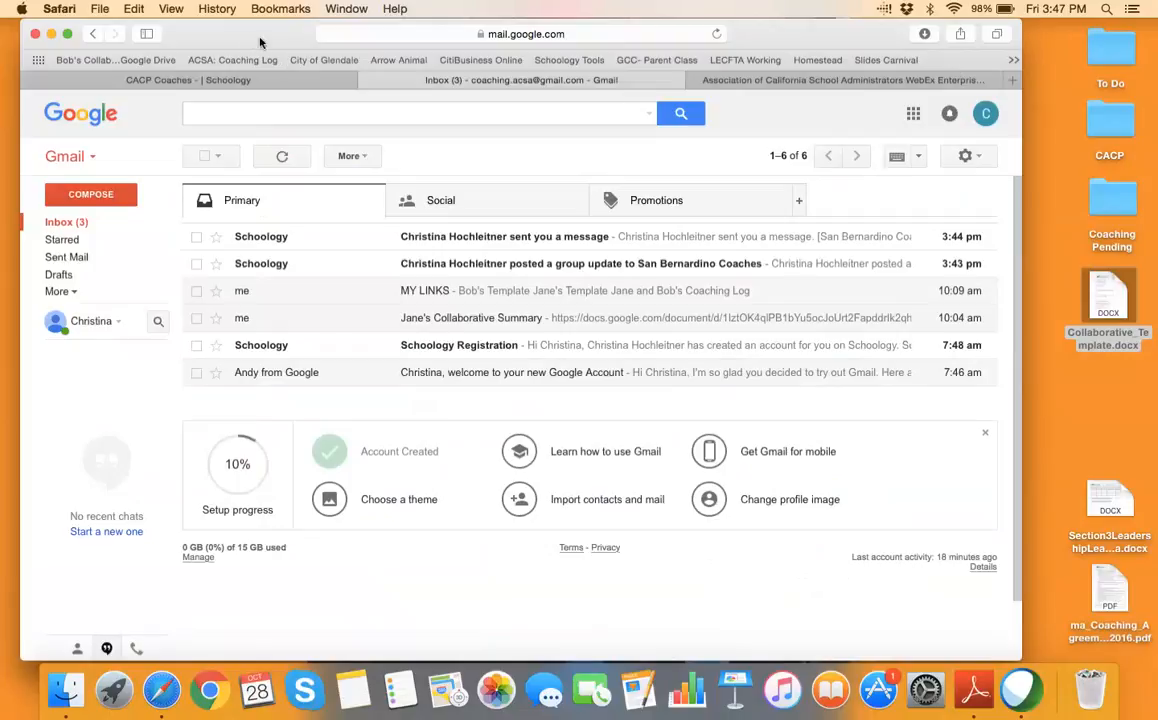
pyautogui.moveTo(240, 37); pyautogui.dragTo(235, 35)
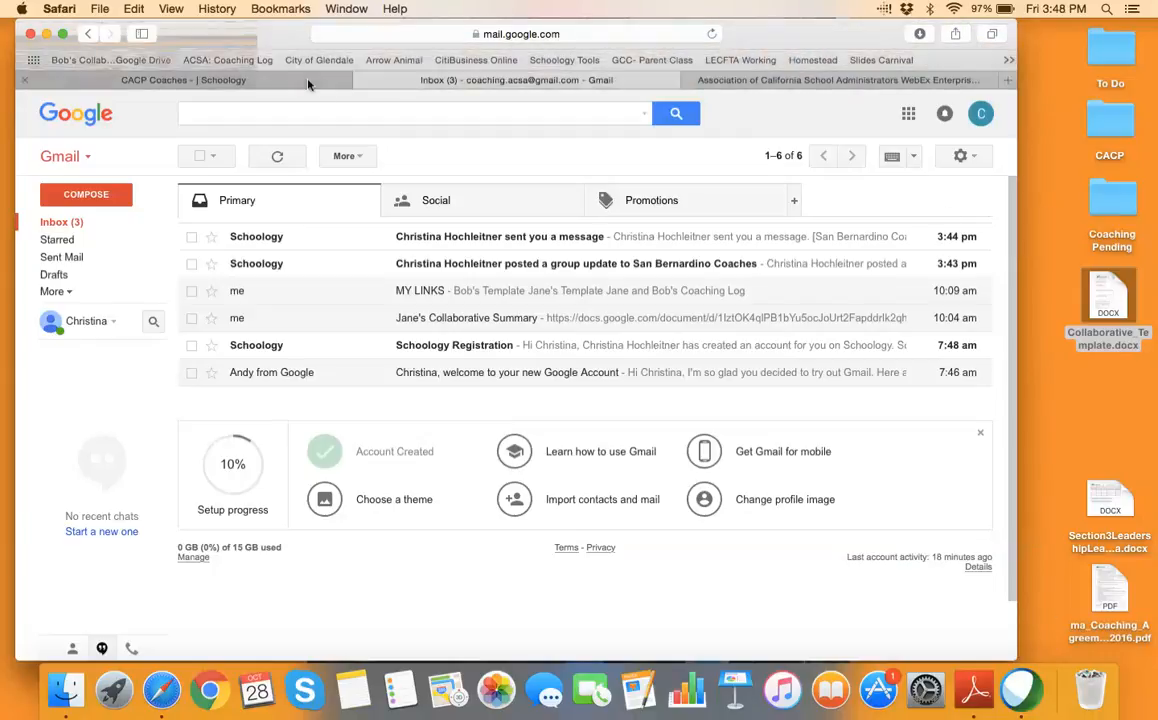
# Drag Collaborative_Template.docx, the Section 3 docx and the coaching agreement PDF into the Dock's Trash
pyautogui.moveTo(1114, 300); pyautogui.dragTo(1095, 565)
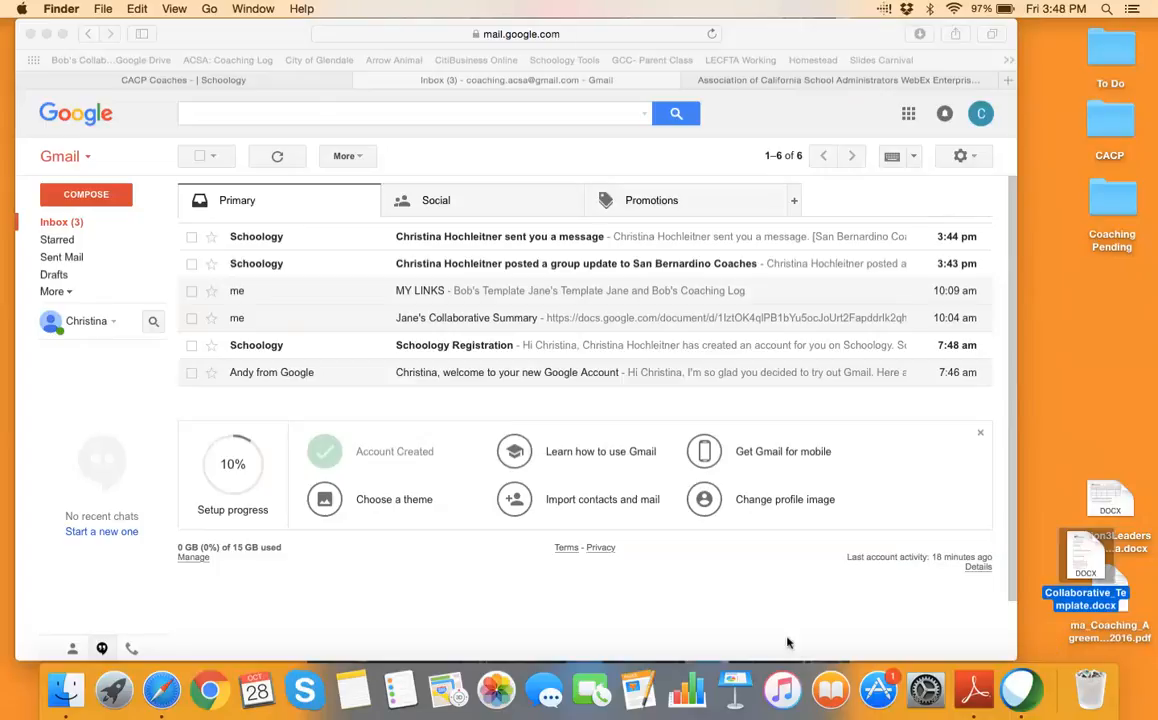
pyautogui.moveTo(1083, 549); pyautogui.dragTo(1090, 688)
pyautogui.click(1108, 513)
pyautogui.moveTo(1107, 513); pyautogui.dragTo(1090, 688)
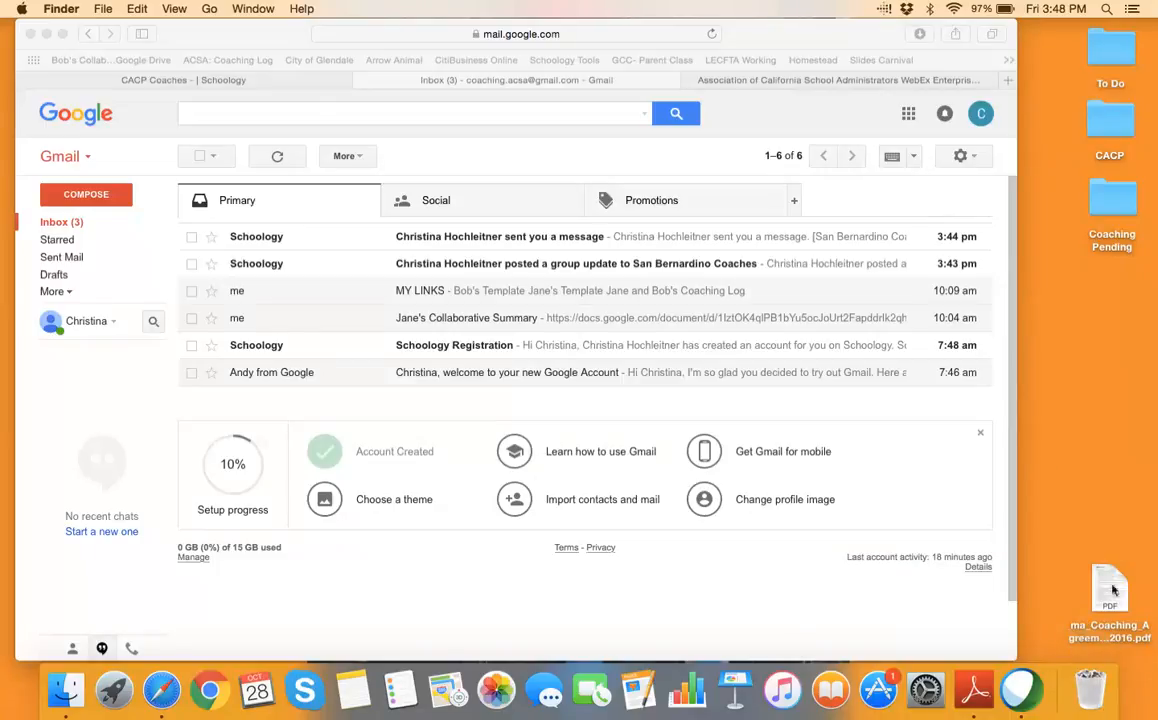
pyautogui.moveTo(1112, 590); pyautogui.dragTo(1090, 688)
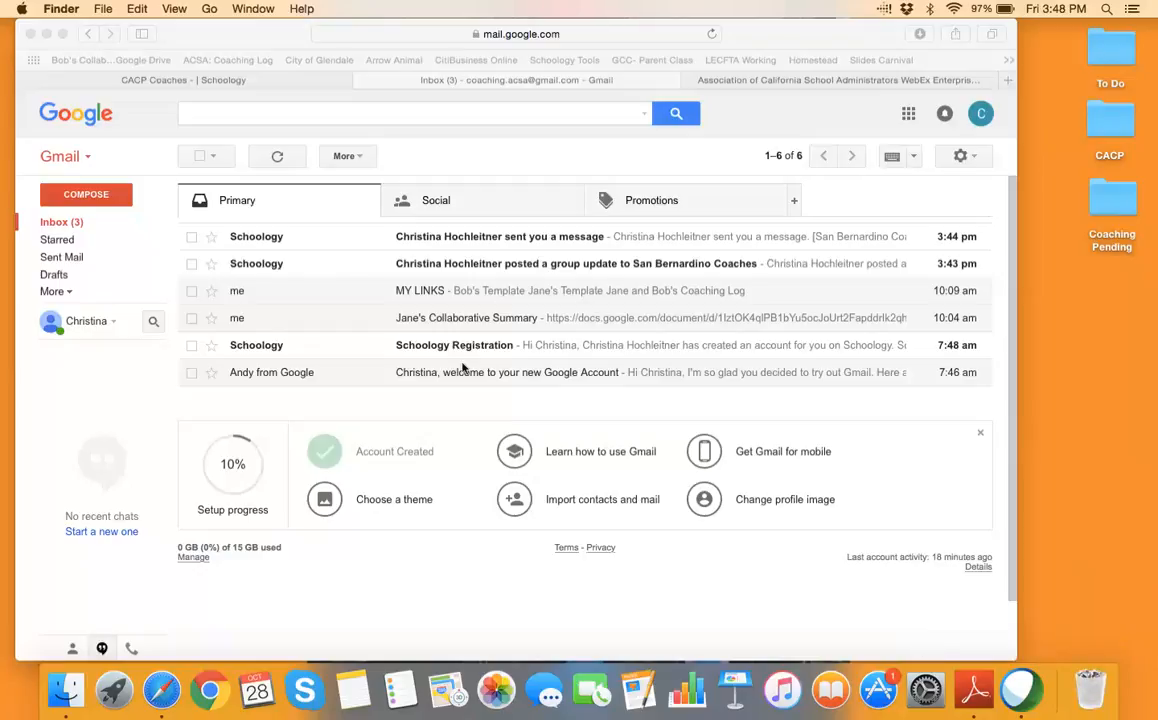
# Return to Schoology and pick Garden Grove USD: 2016-17 Cohorts from the Courses list
pyautogui.click(183, 80)
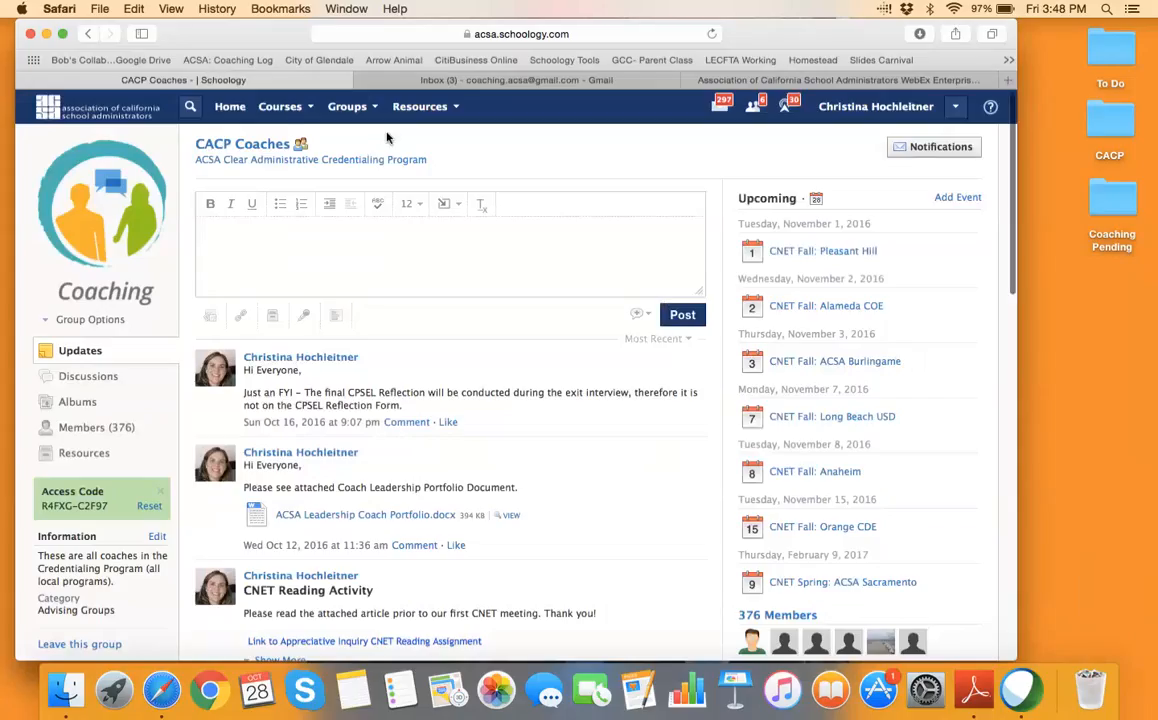
pyautogui.click(282, 107)
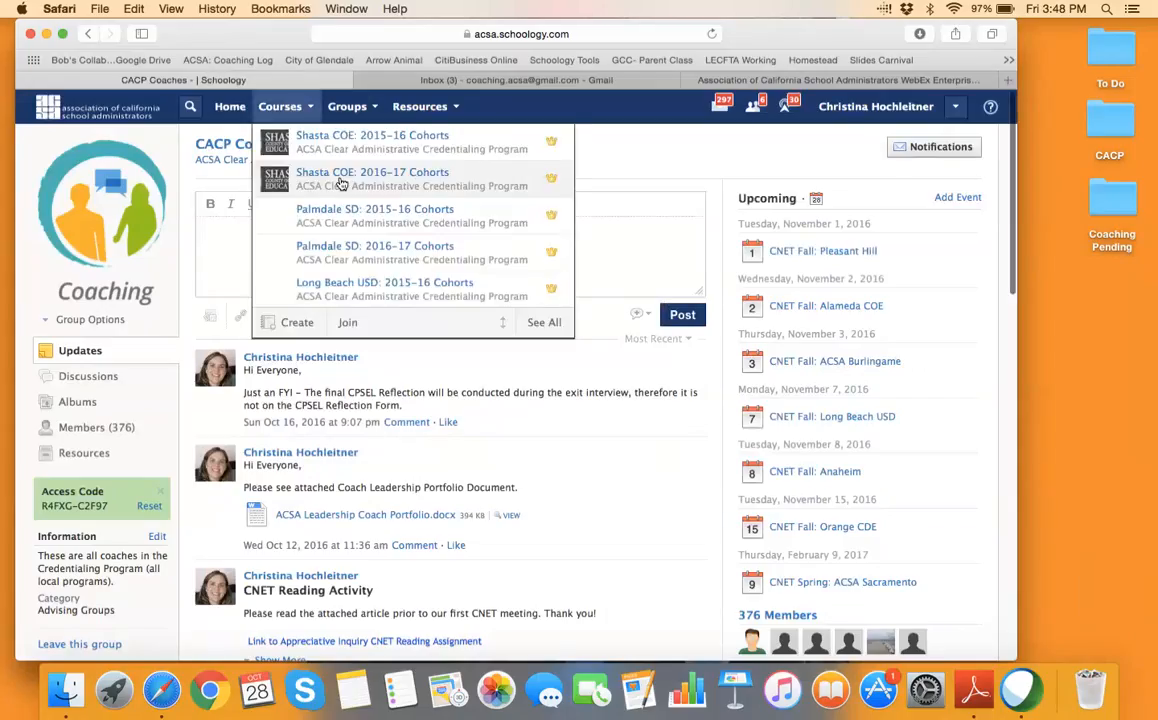
pyautogui.scroll(-5, 349, 228)
pyautogui.scroll(-4, 349, 228)
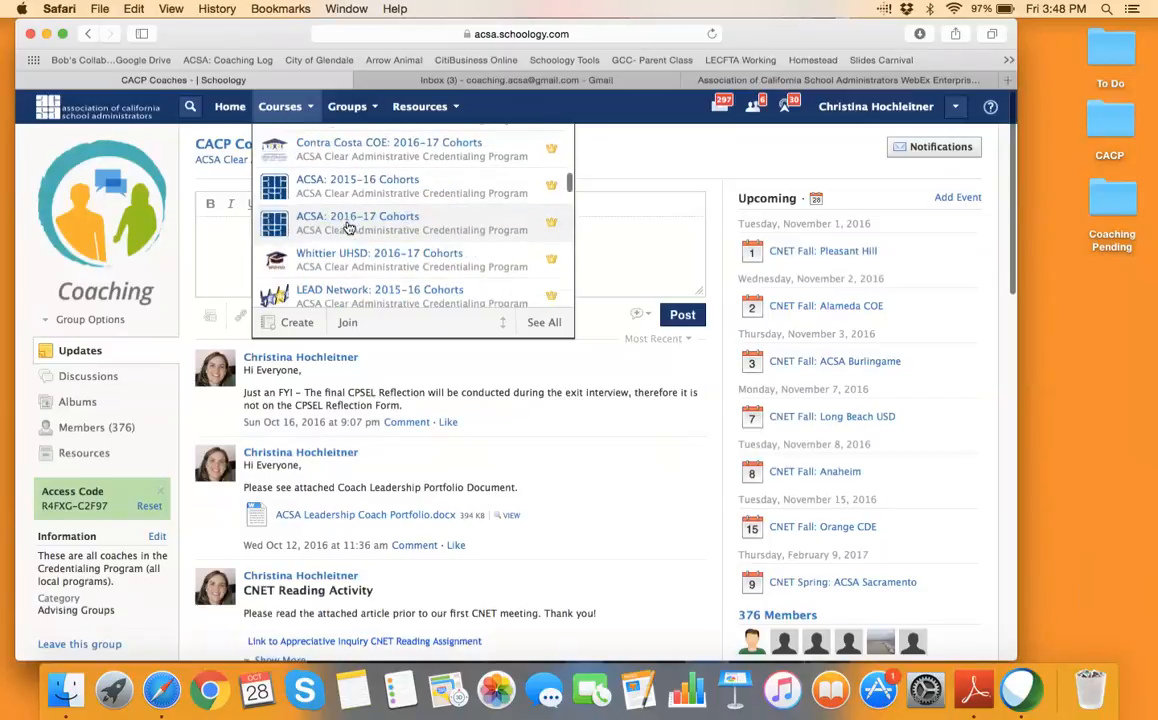
pyautogui.scroll(-10, 349, 228)
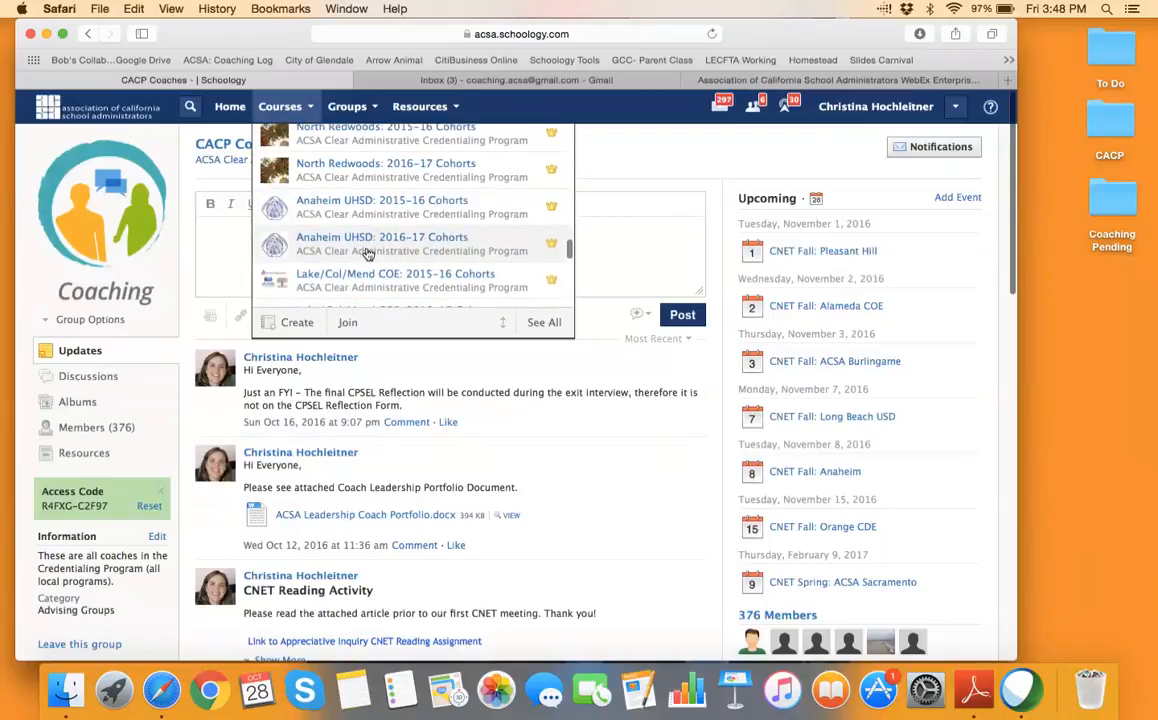
pyautogui.scroll(10, 368, 255)
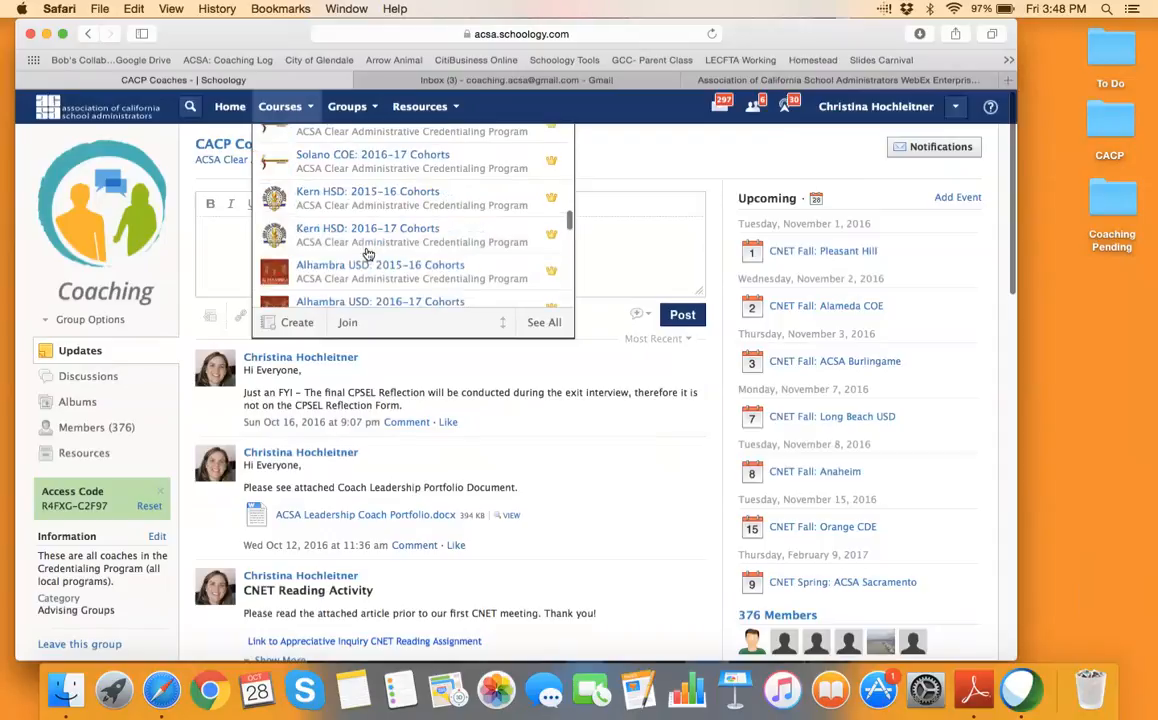
pyautogui.scroll(3, 368, 255)
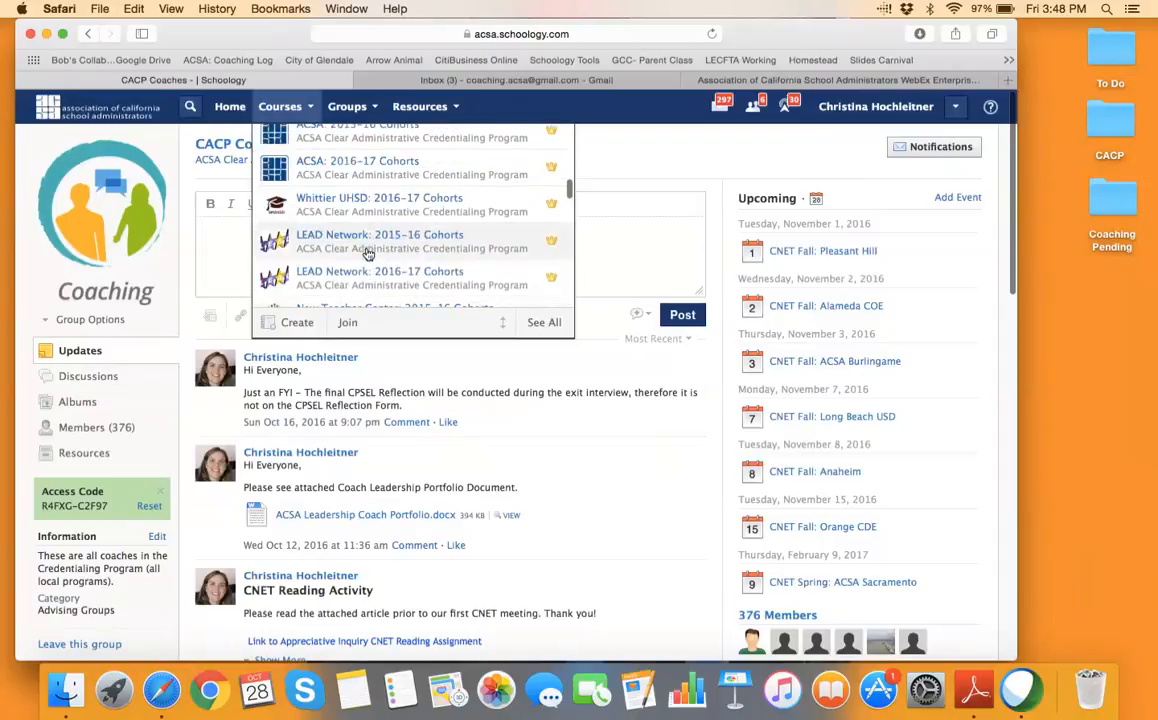
pyautogui.scroll(5, 368, 255)
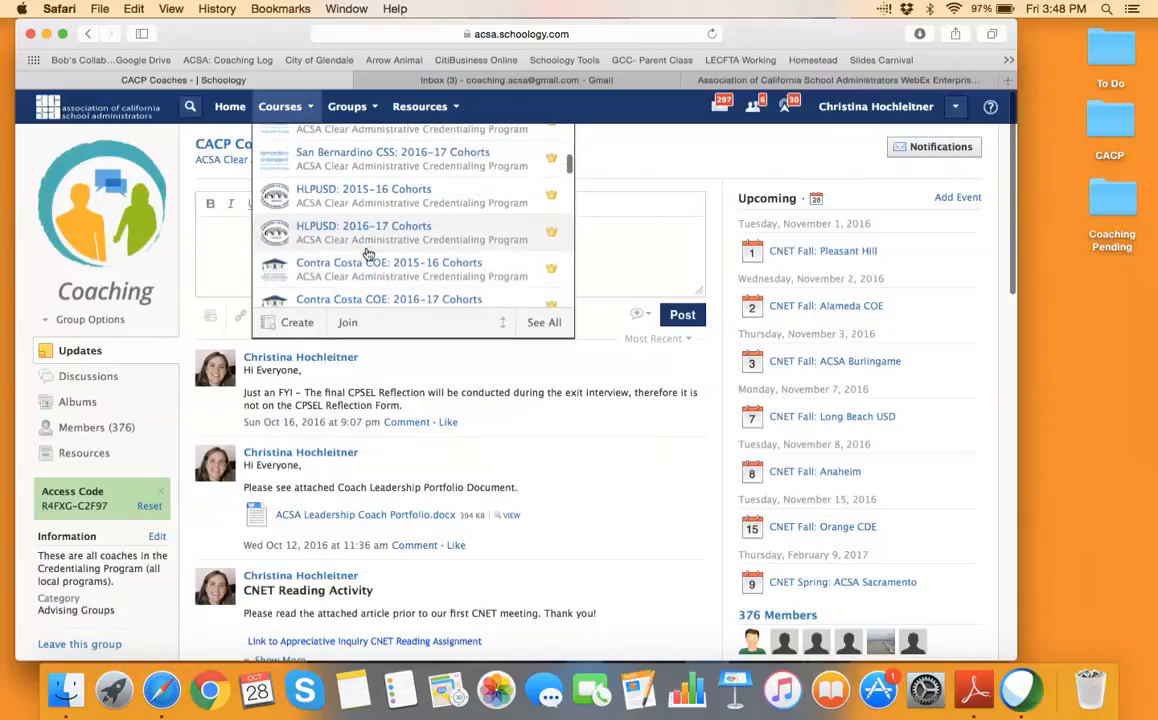
pyautogui.scroll(3, 368, 255)
pyautogui.scroll(-6, 368, 255)
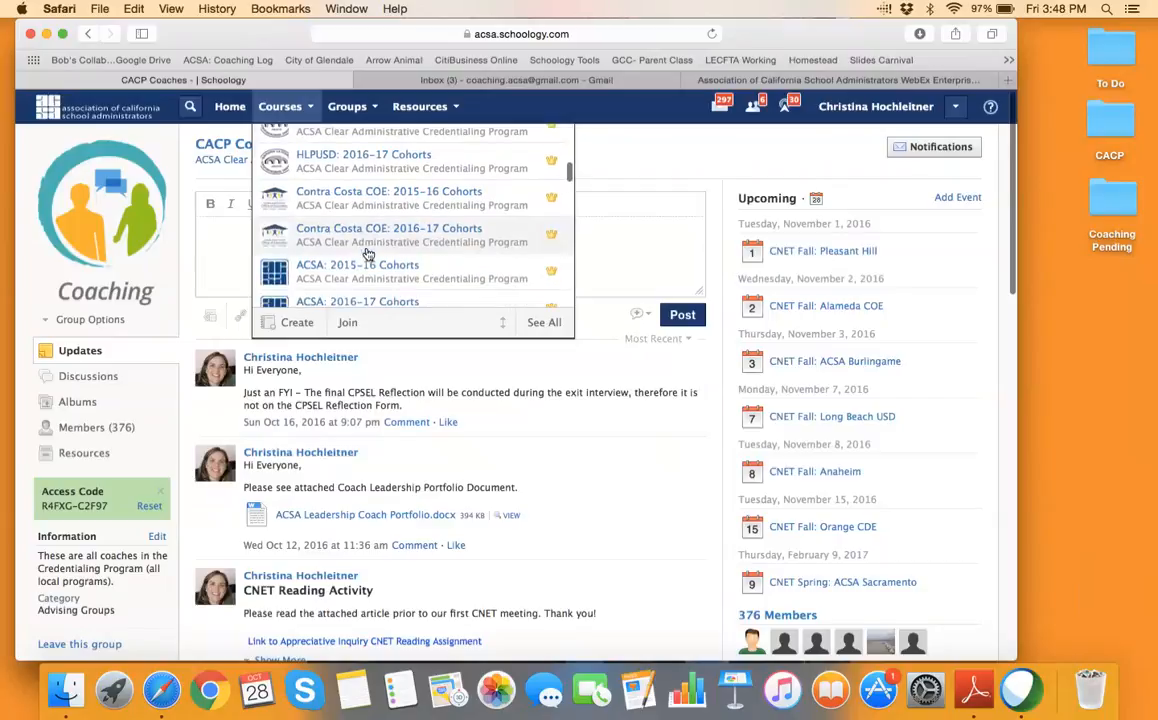
pyautogui.scroll(-5, 368, 255)
pyautogui.scroll(-3, 368, 255)
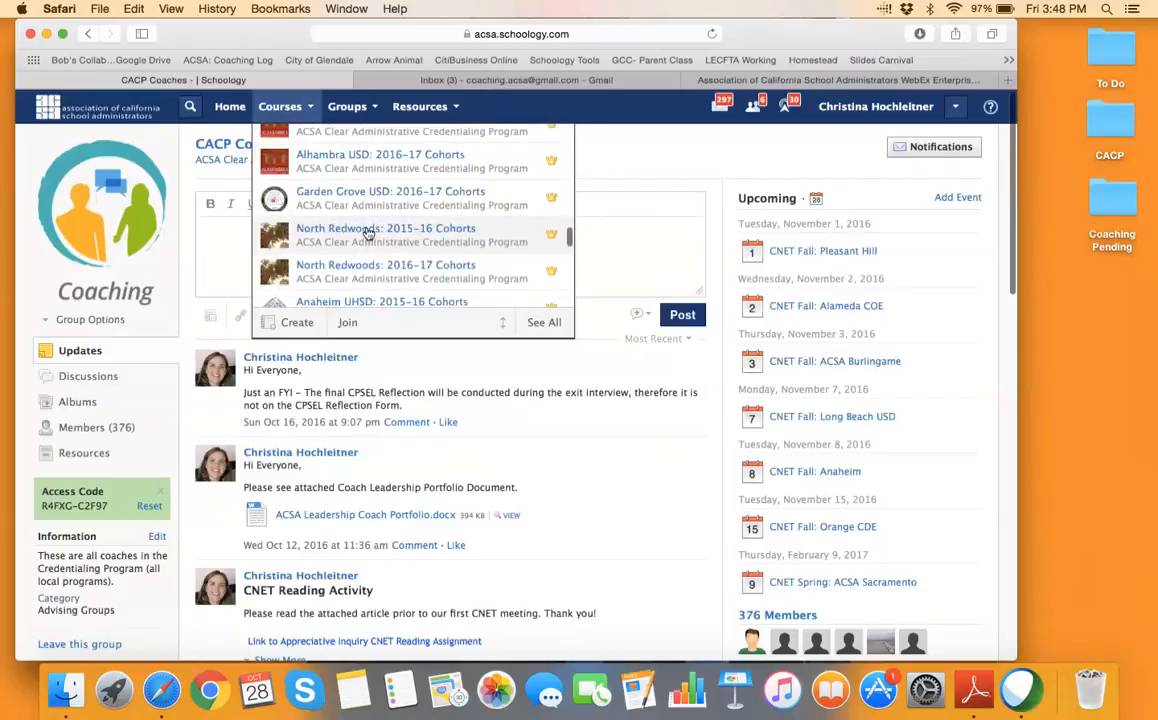
pyautogui.click(365, 195)
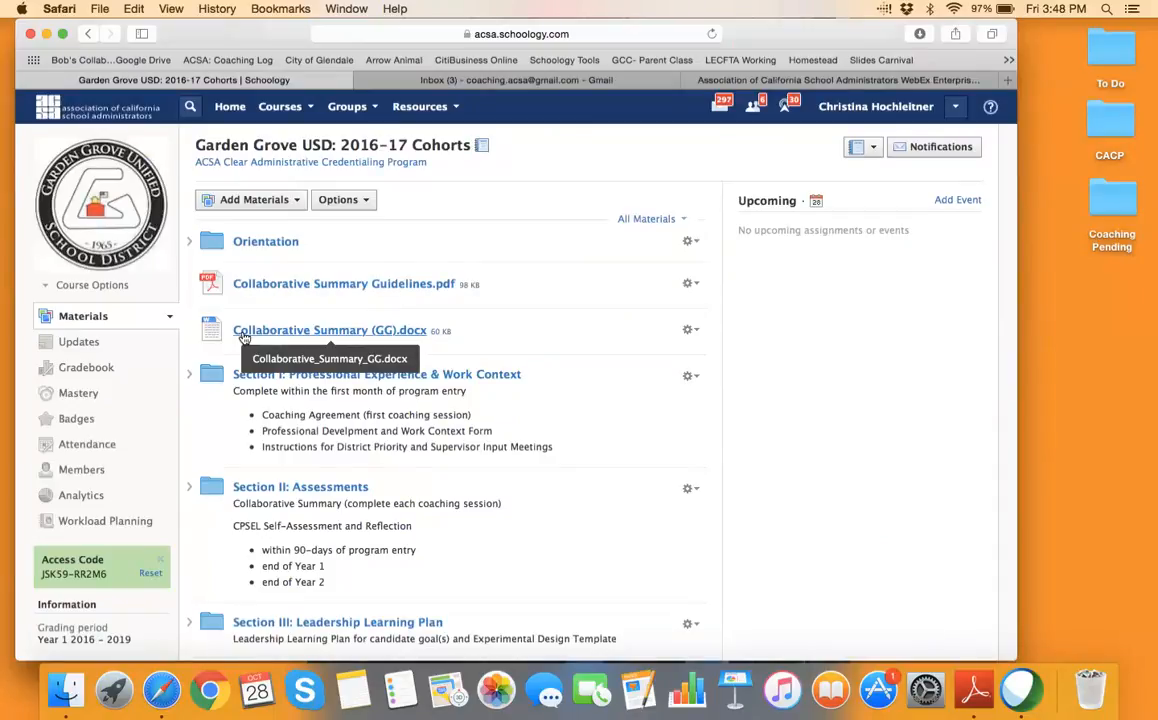
# Download Collaborative Summary (GG).docx to the desktop, then go back to the course Materials
pyautogui.click(296, 331)
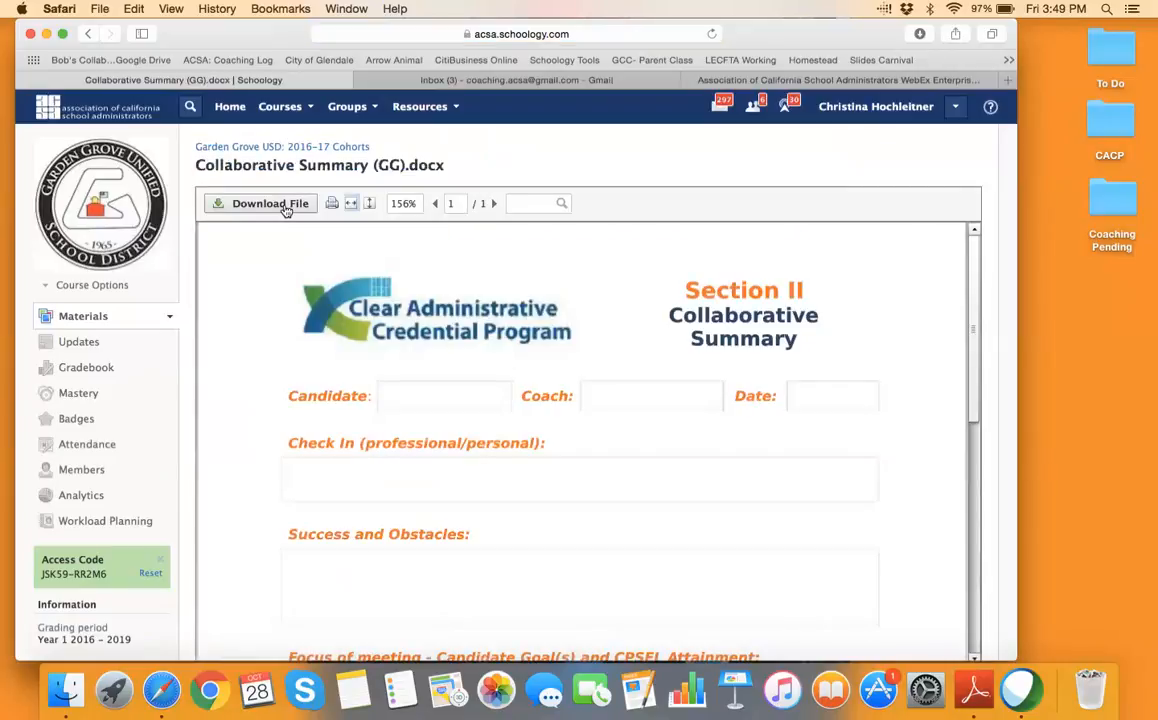
pyautogui.click(290, 206)
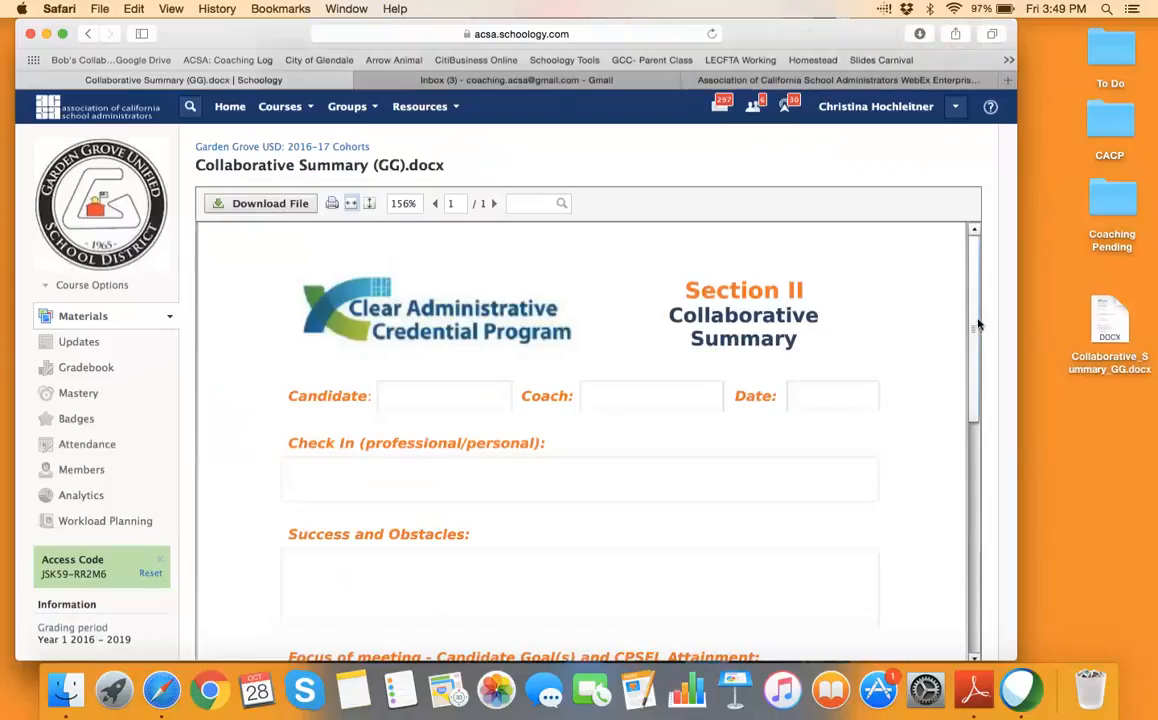
pyautogui.moveTo(978, 321); pyautogui.dragTo(971, 520)
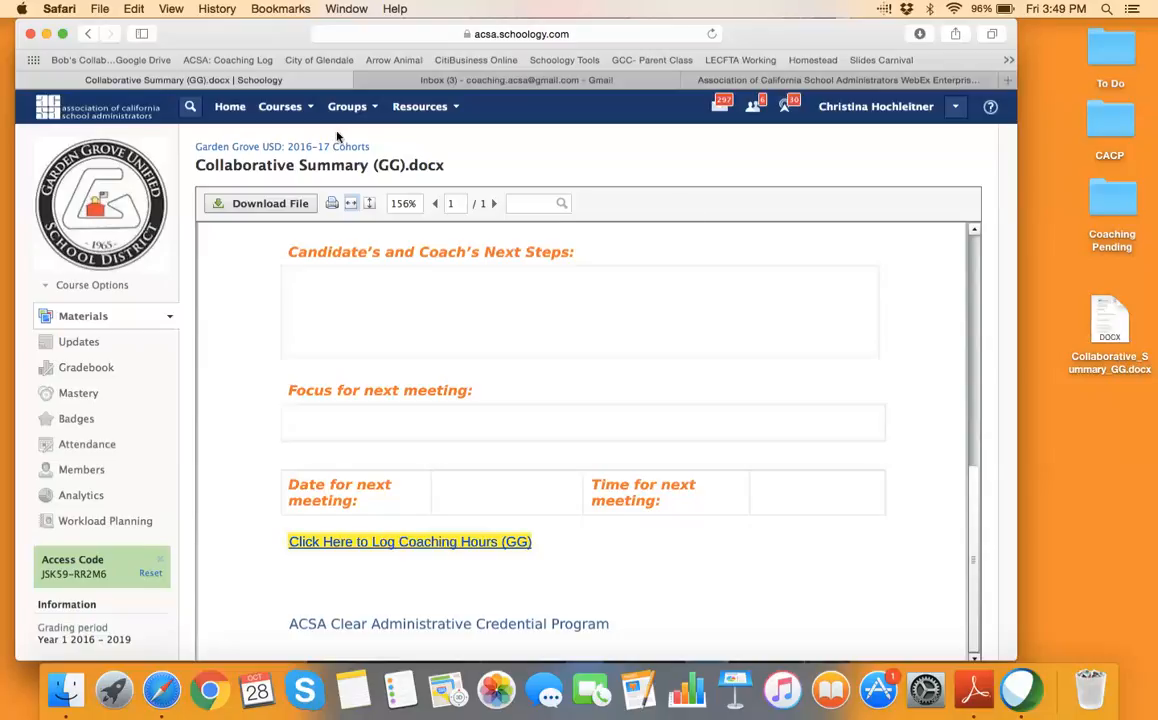
pyautogui.click(95, 316)
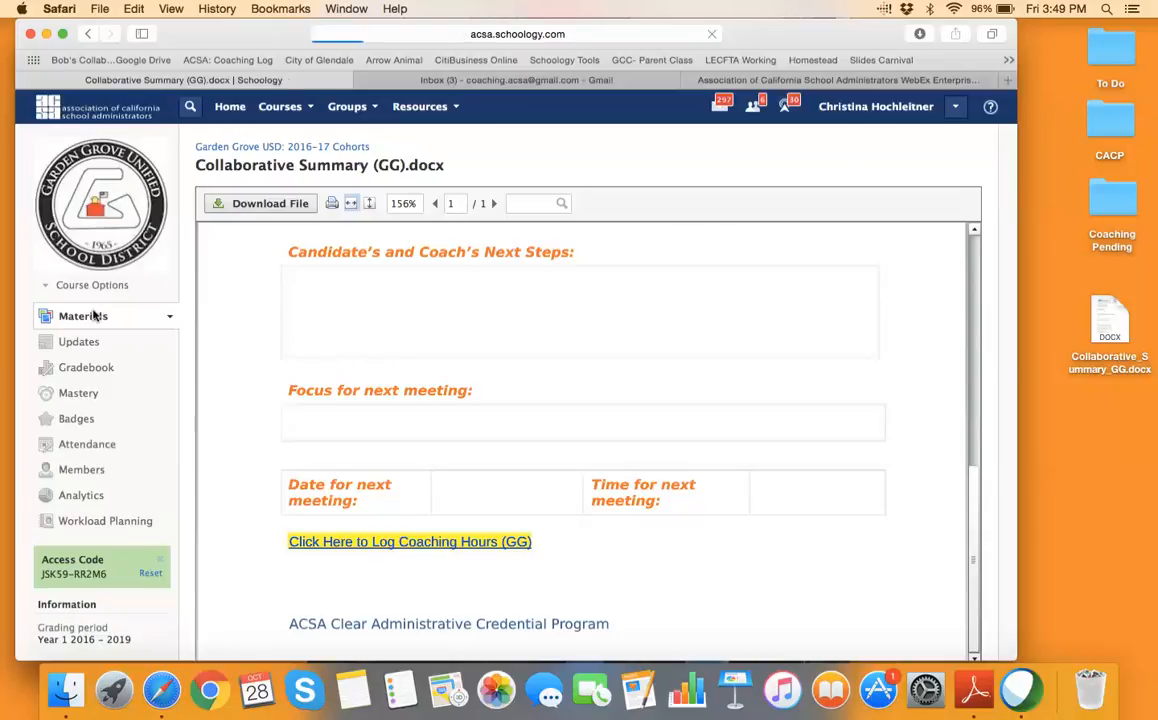
pyautogui.scroll(-3, 315, 442)
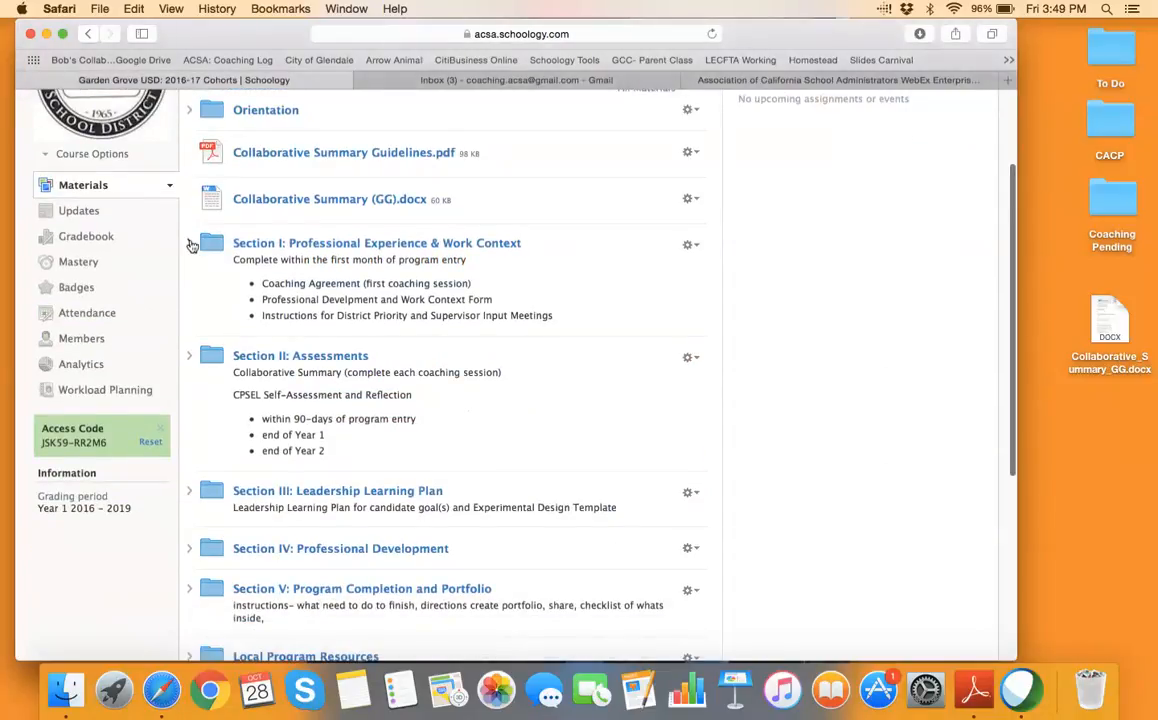
# Expand Sections II and III and download Leadership Learning Goal Form.docx, then switch to Gmail
pyautogui.click(189, 356)
pyautogui.scroll(-2, 358, 400)
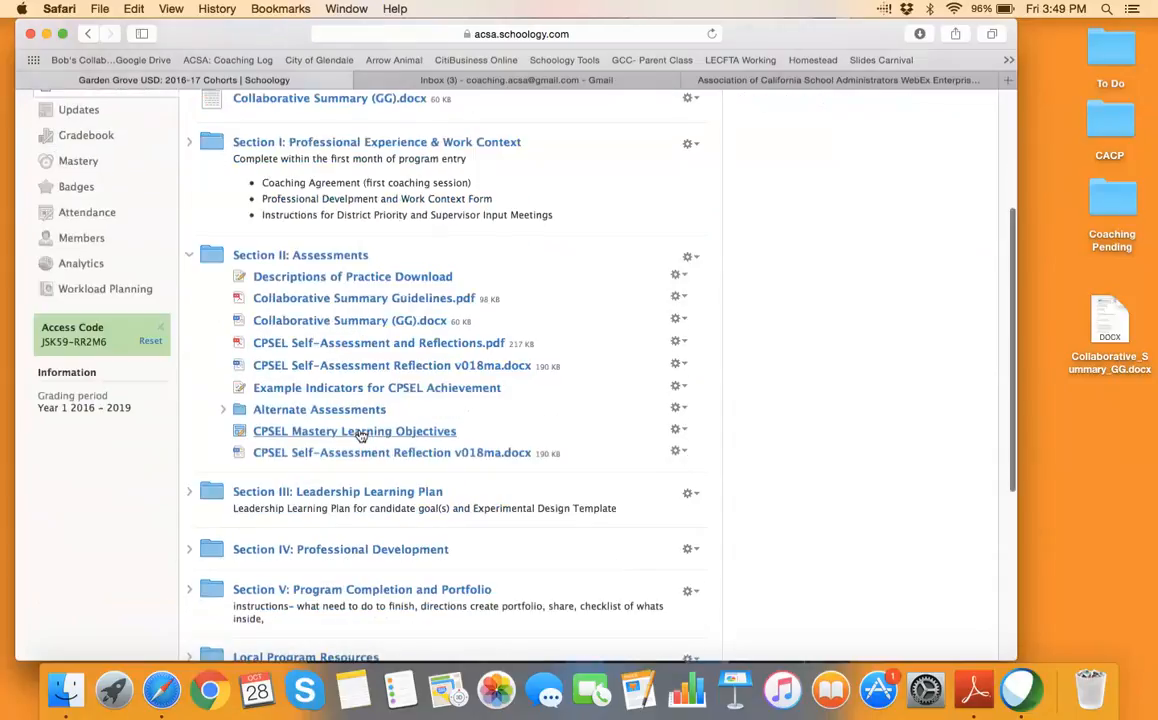
pyautogui.click(189, 497)
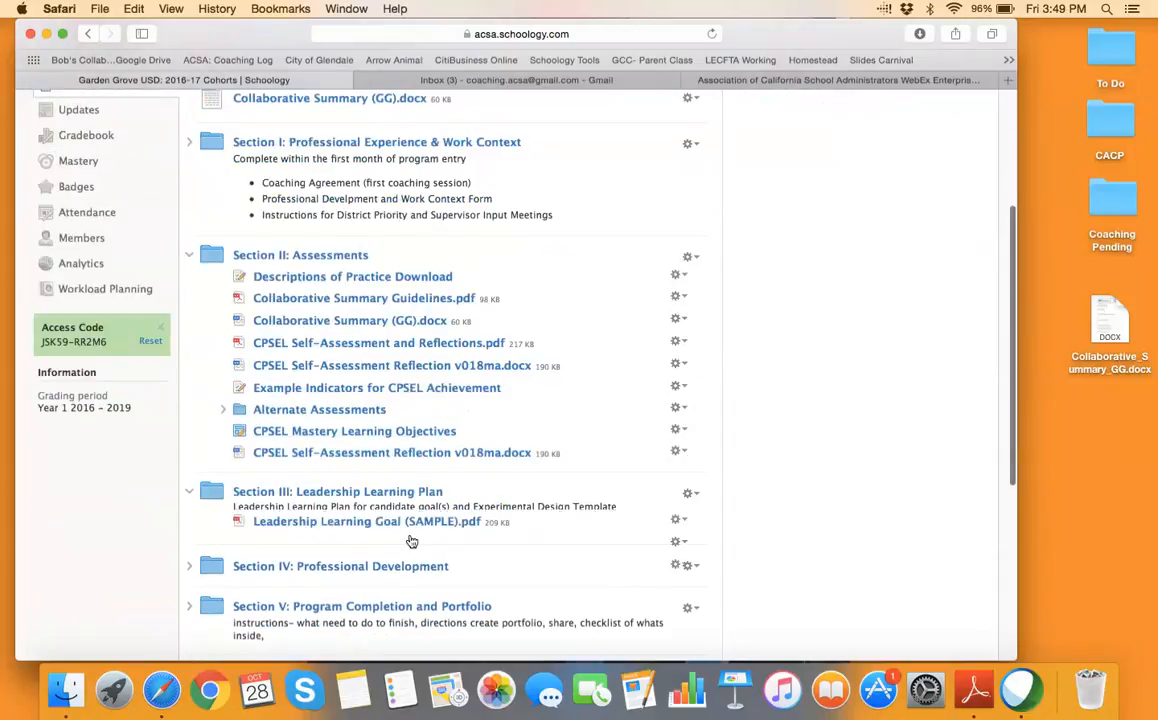
pyautogui.scroll(-4, 406, 540)
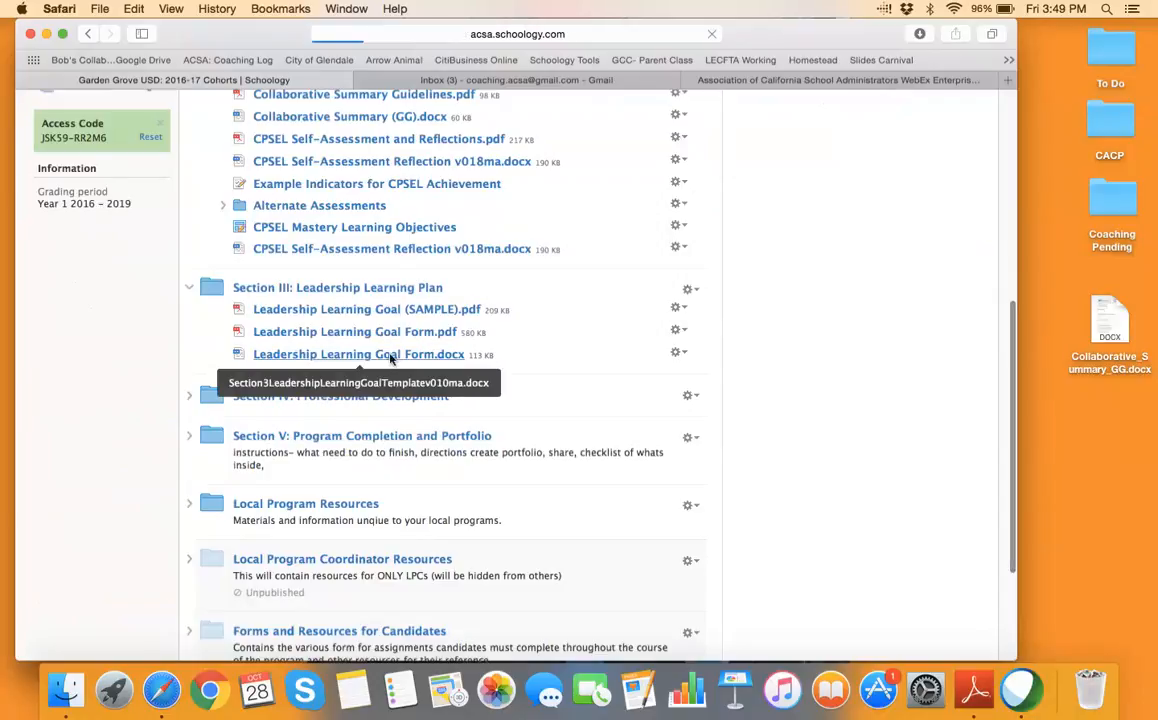
pyautogui.click(389, 354)
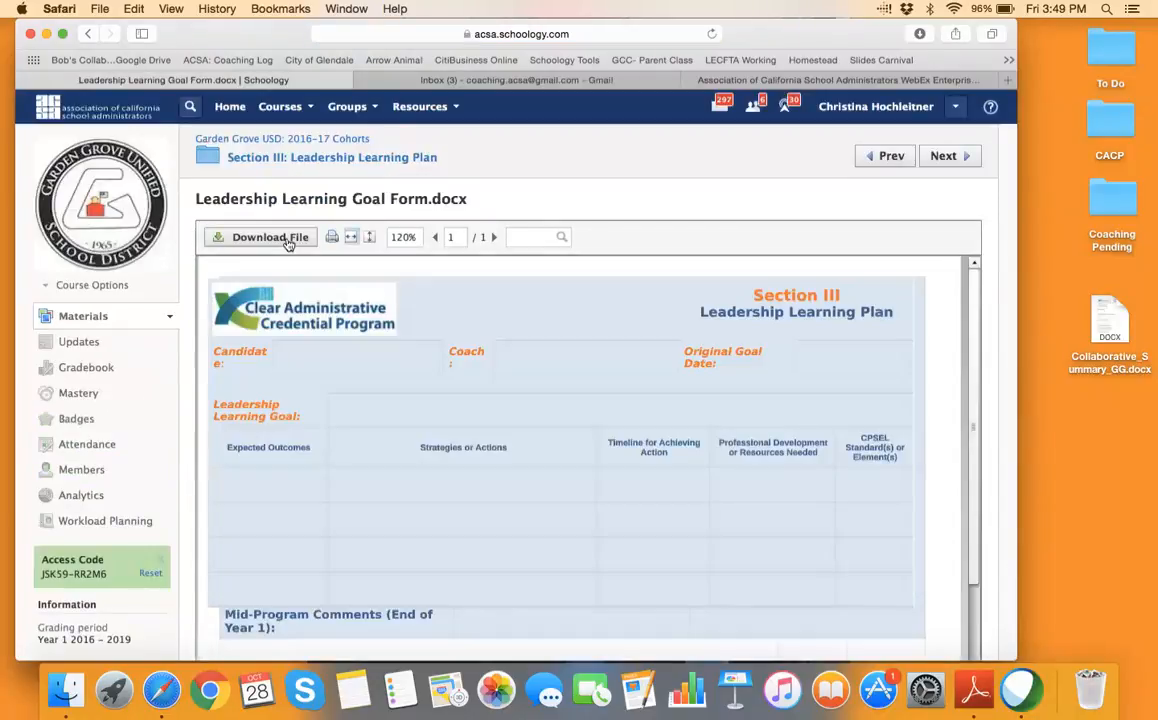
pyautogui.click(300, 240)
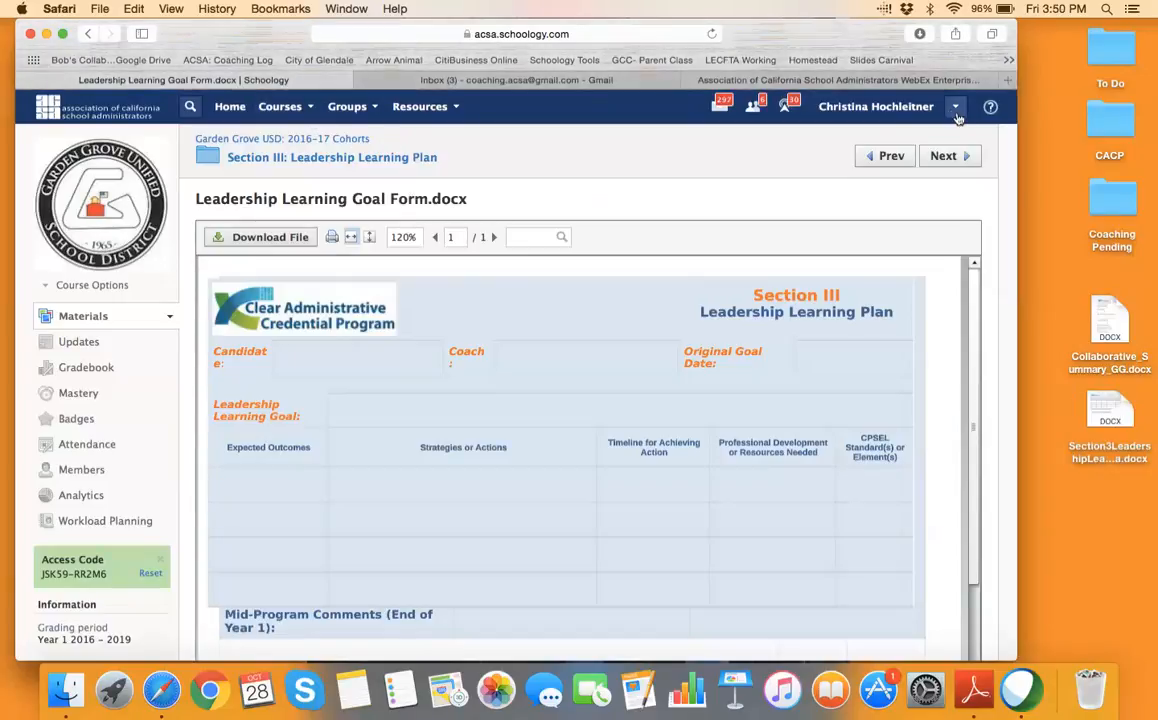
pyautogui.click(613, 85)
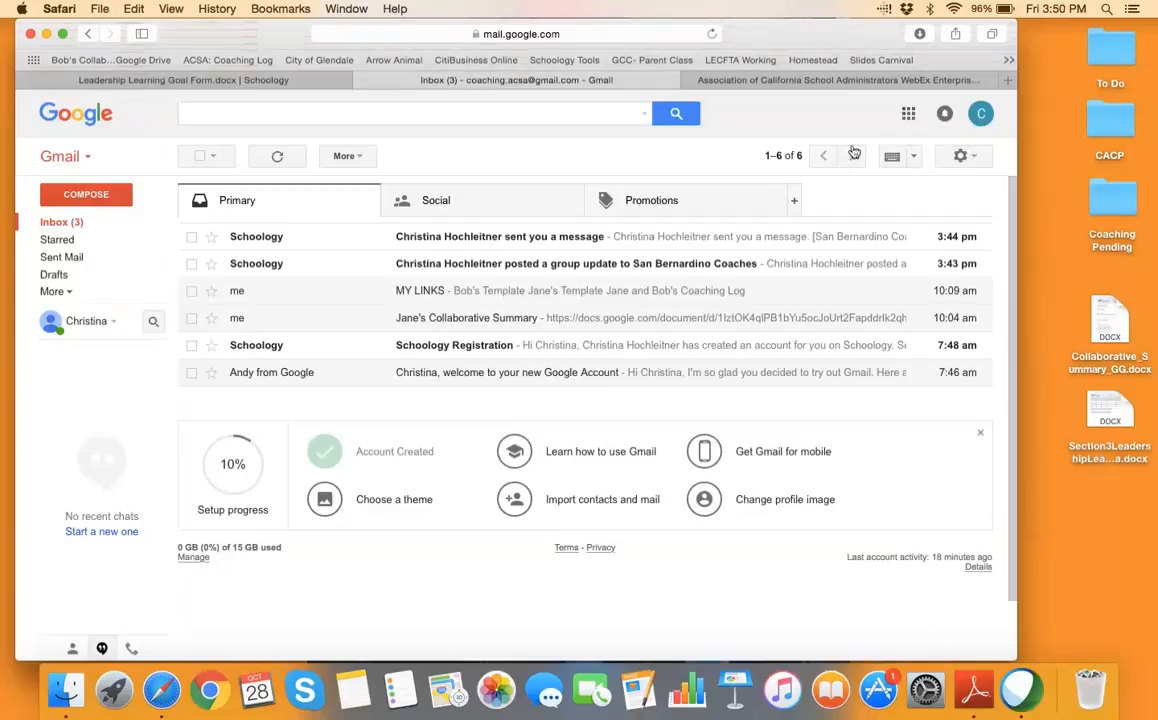
# Open Google Drive from Gmail's apps grid and select Collaborative_Summary_GG.docx on the desktop
pyautogui.click(908, 113)
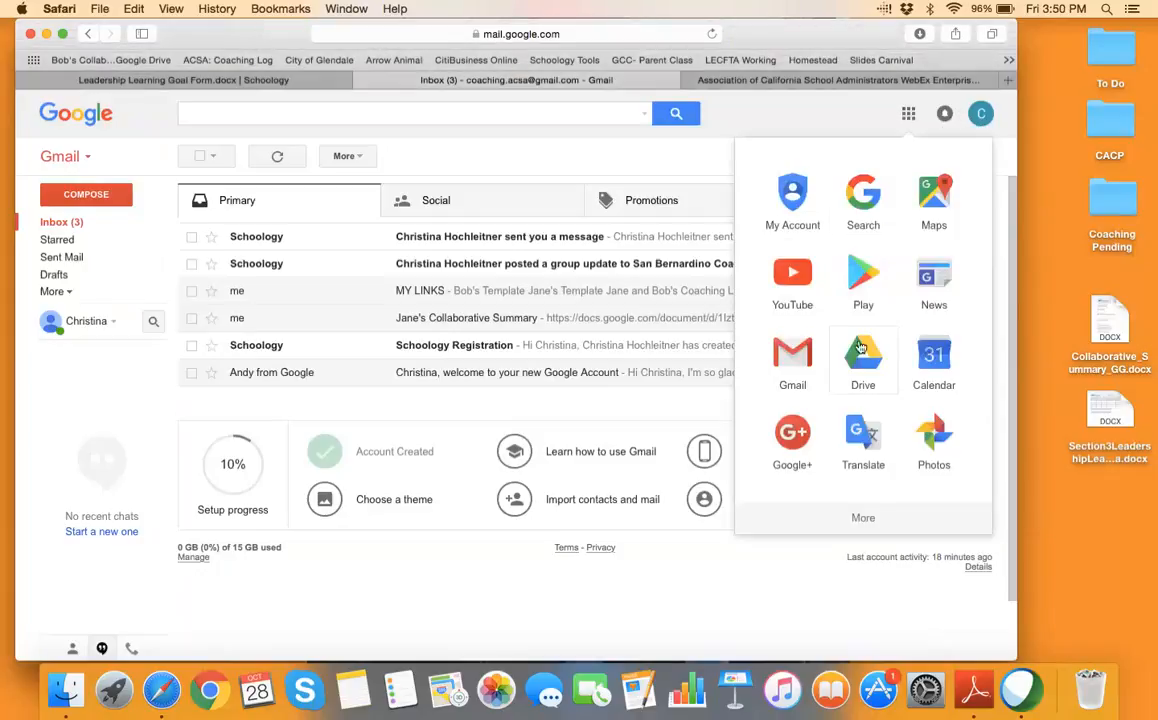
pyautogui.click(861, 348)
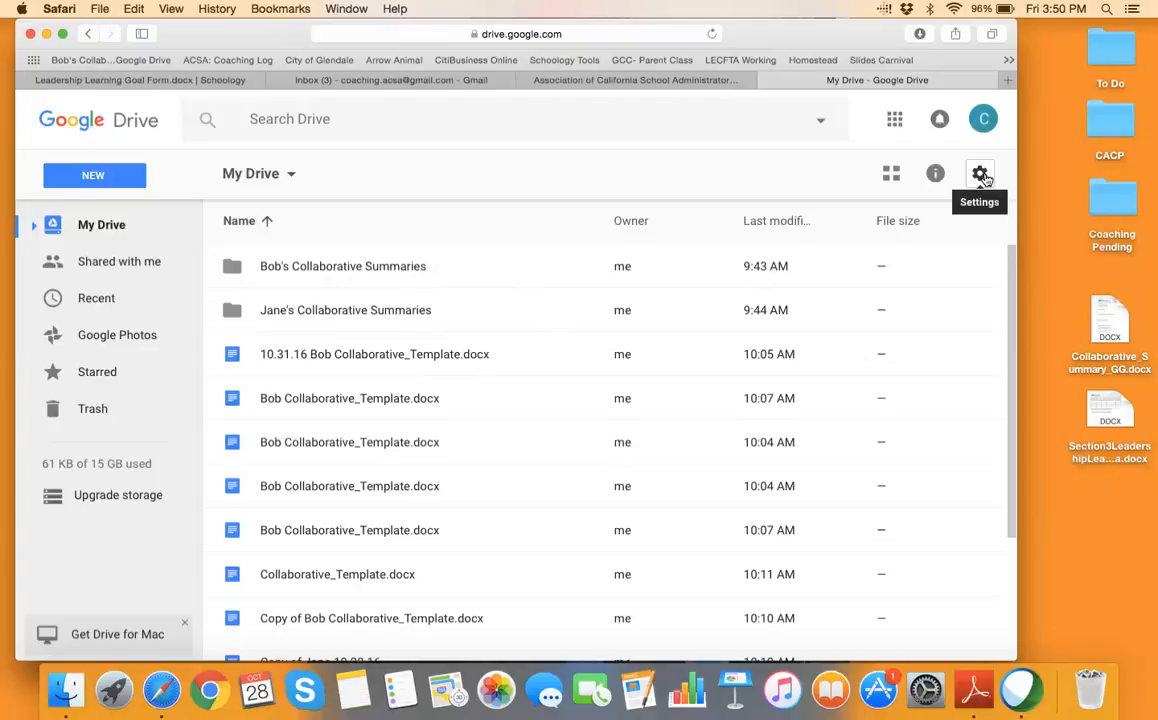
pyautogui.scroll(-4, 563, 490)
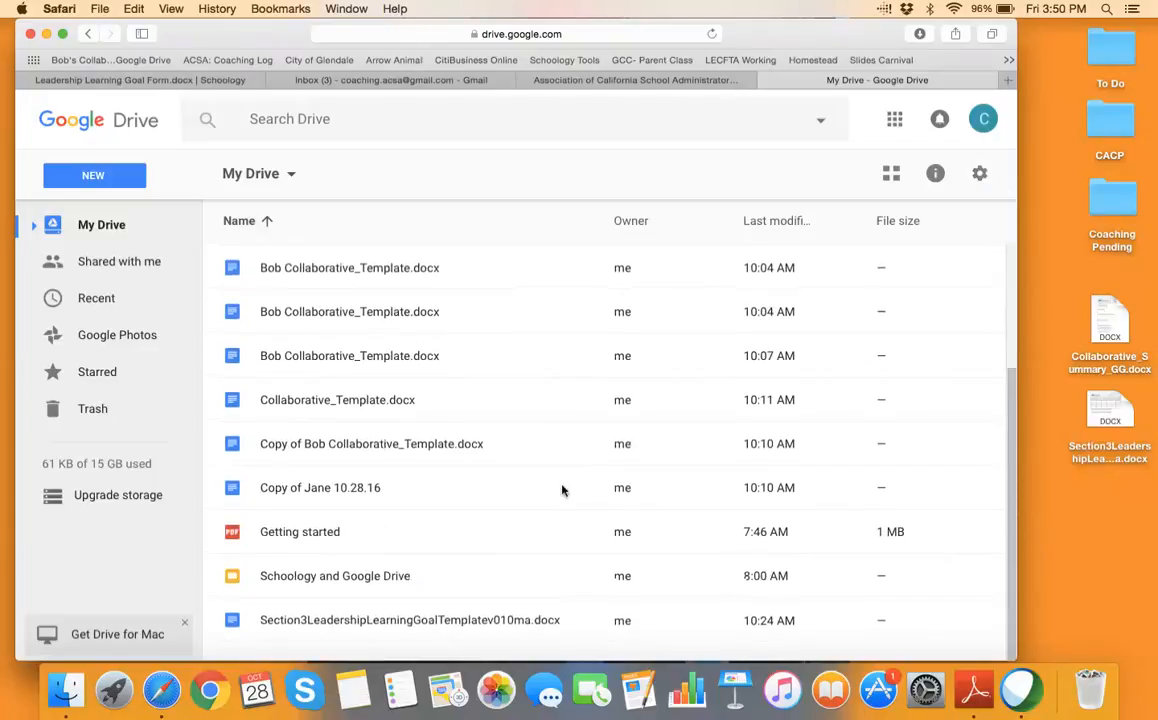
pyautogui.scroll(4, 563, 490)
pyautogui.click(1111, 325)
# Upload Collaborative_Summary_GG.docx into My Drive and dismiss the upload-complete notice
pyautogui.moveTo(1113, 330); pyautogui.dragTo(499, 373)
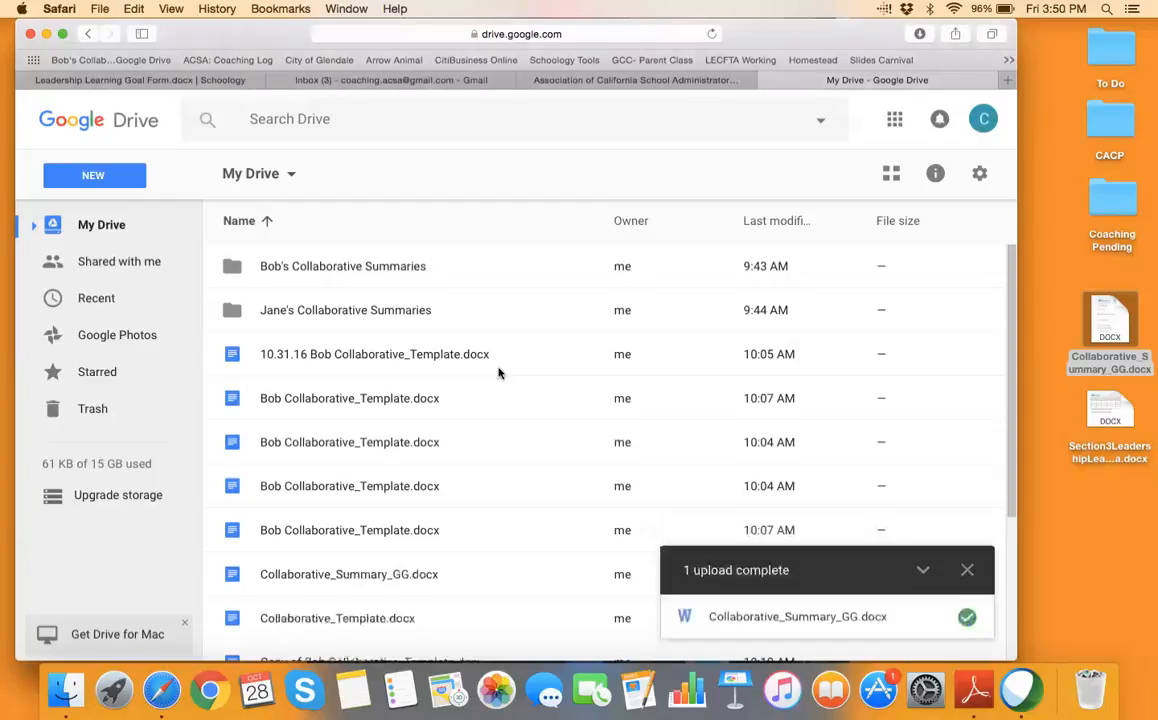
pyautogui.scroll(-3, 491, 395)
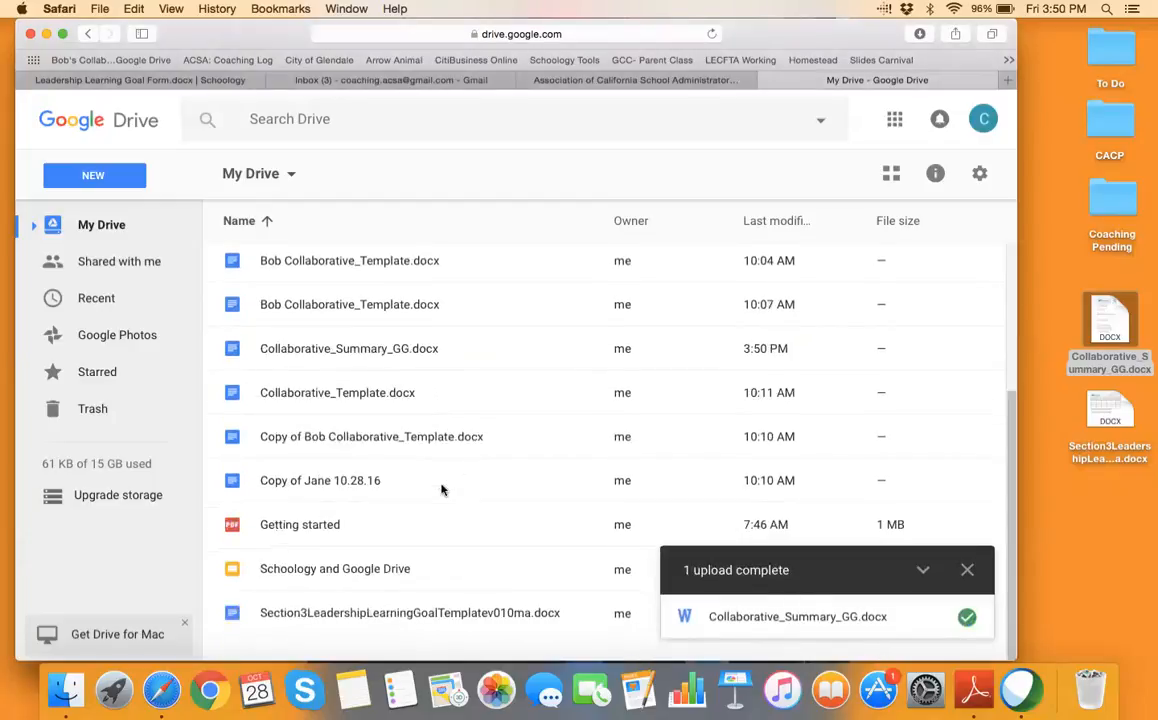
pyautogui.scroll(5, 442, 488)
pyautogui.scroll(-5, 560, 440)
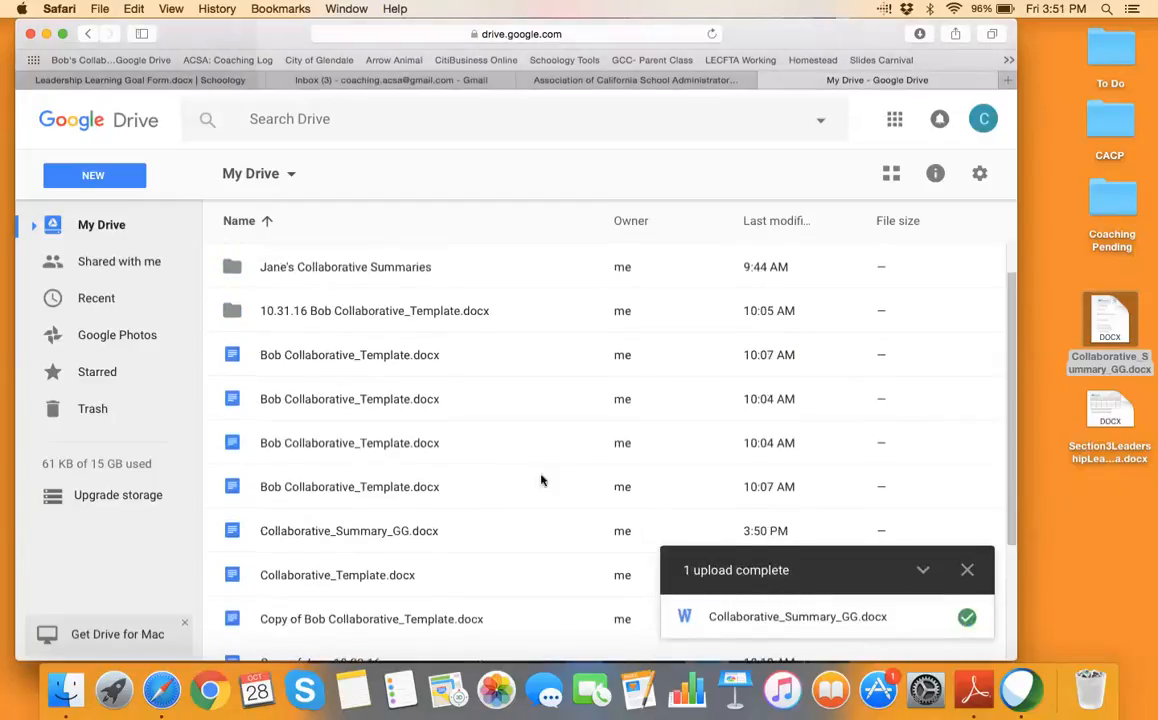
pyautogui.click(968, 572)
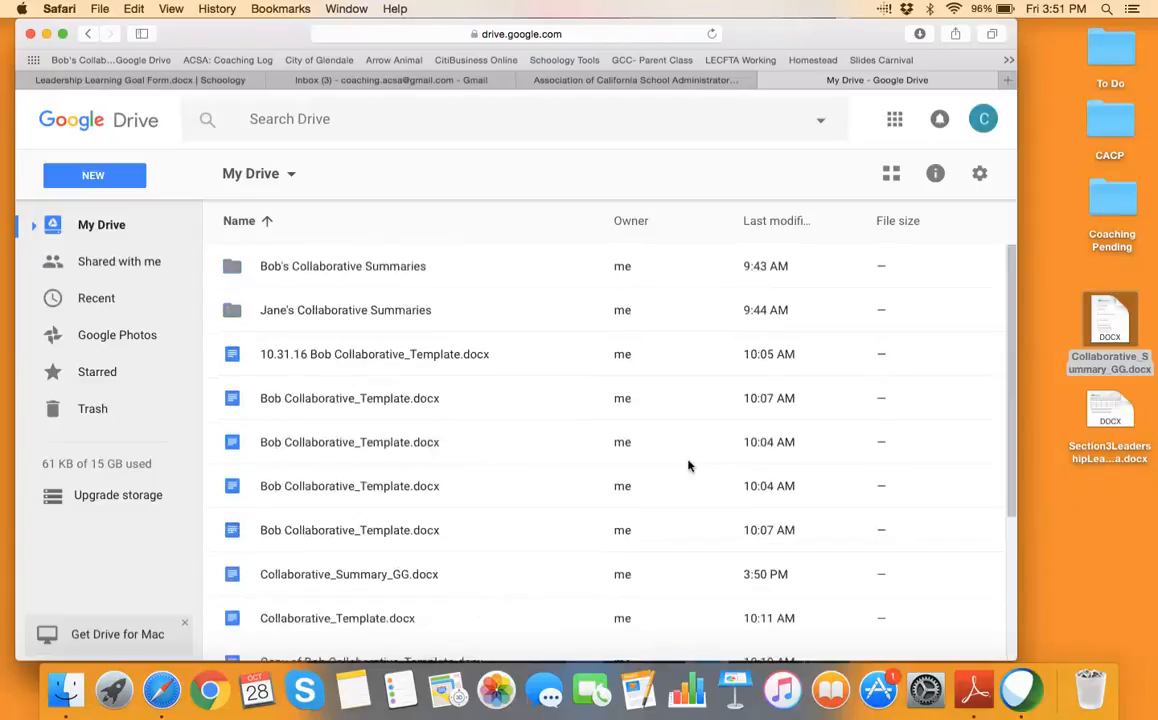
pyautogui.scroll(-2, 688, 465)
pyautogui.moveTo(1012, 357); pyautogui.dragTo(978, 347)
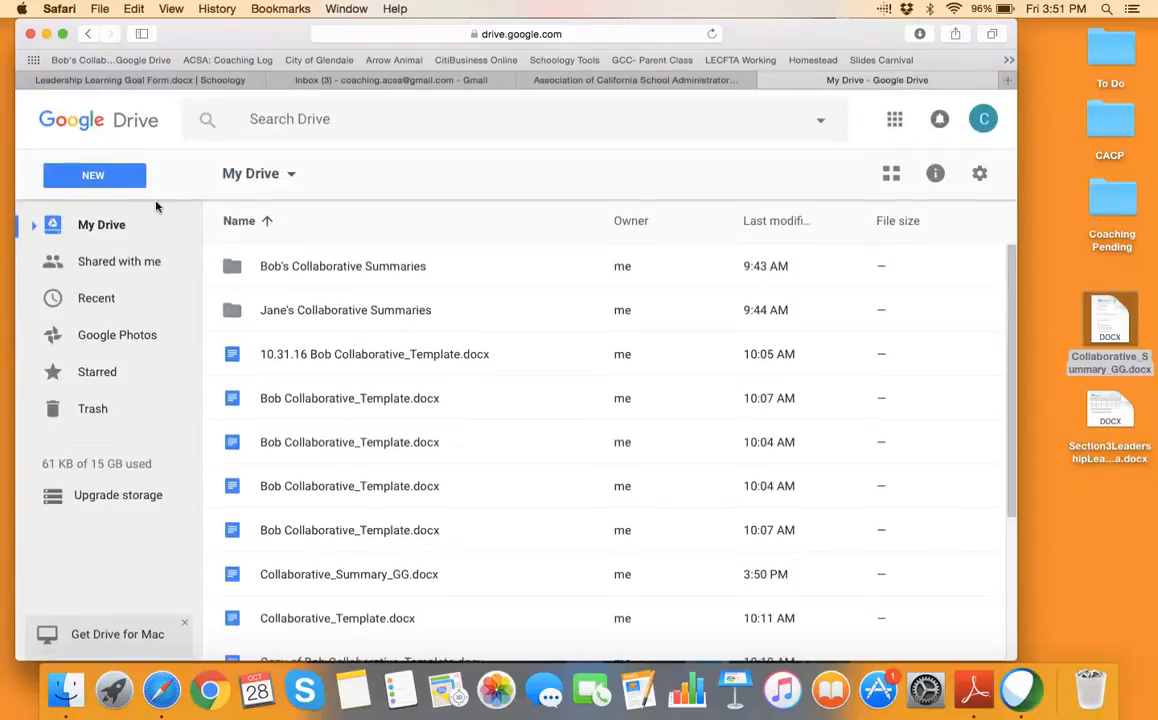
# Look inside both collaborative summaries folders, returning to My Drive after each
pyautogui.doubleClick(310, 312)
pyautogui.click(110, 226)
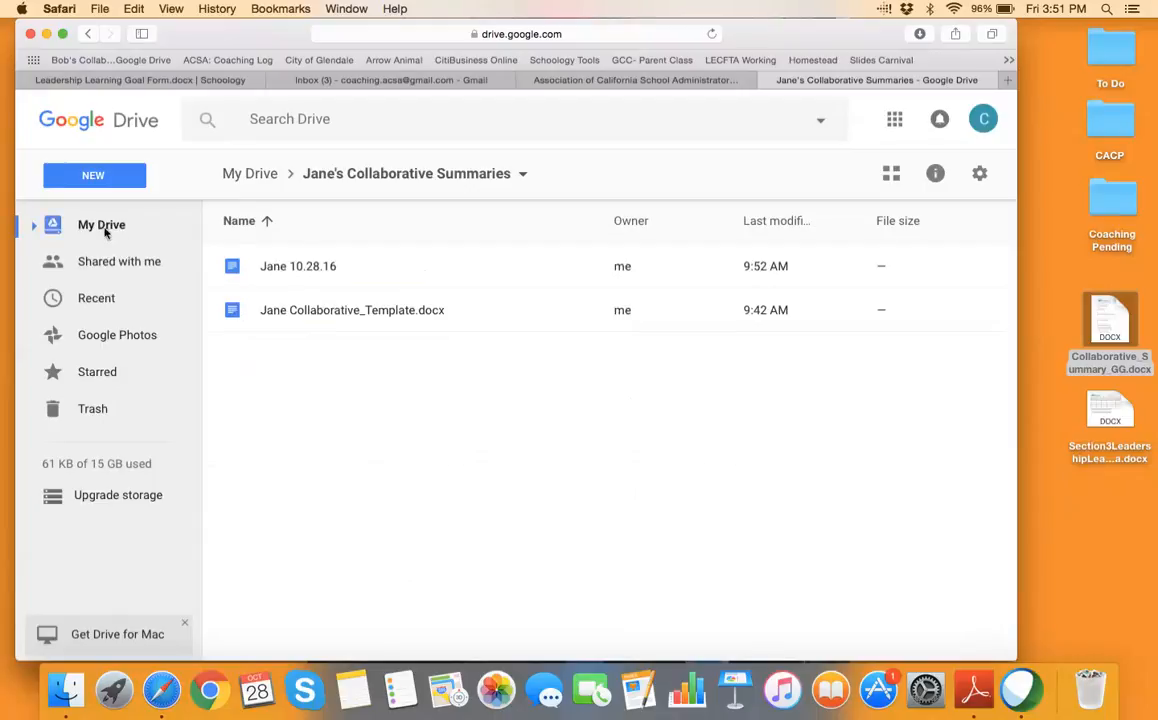
pyautogui.click(318, 270)
pyautogui.doubleClick(318, 270)
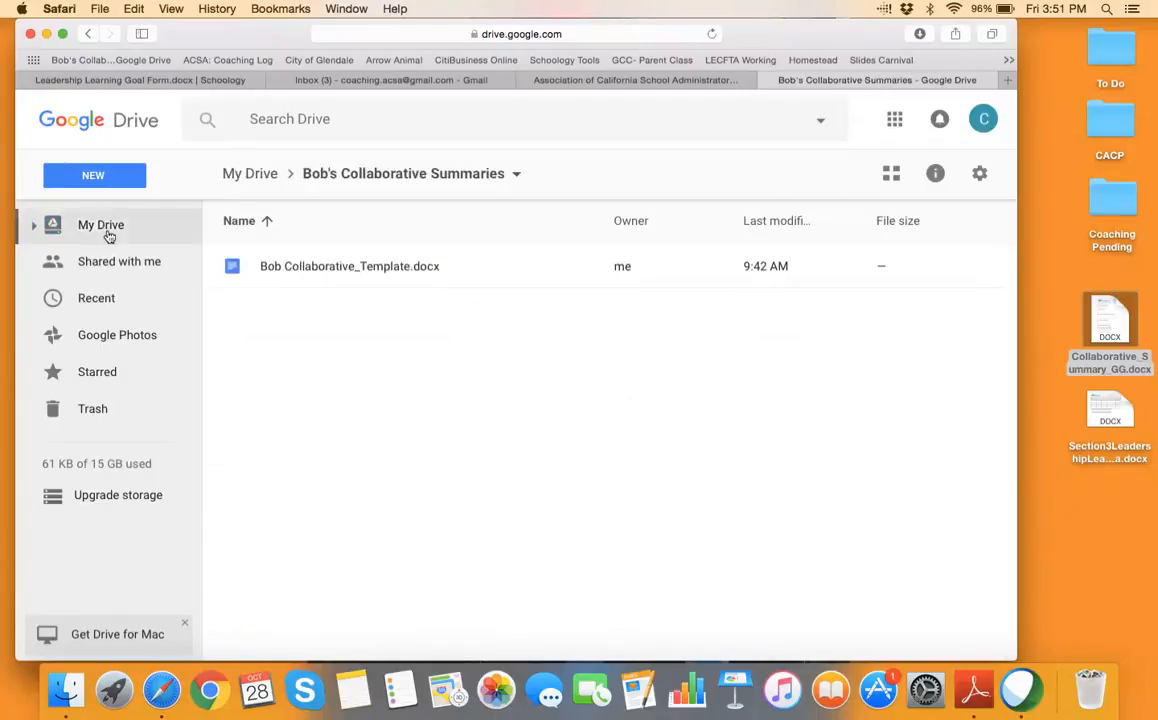
pyautogui.click(70, 228)
pyautogui.scroll(-3, 462, 522)
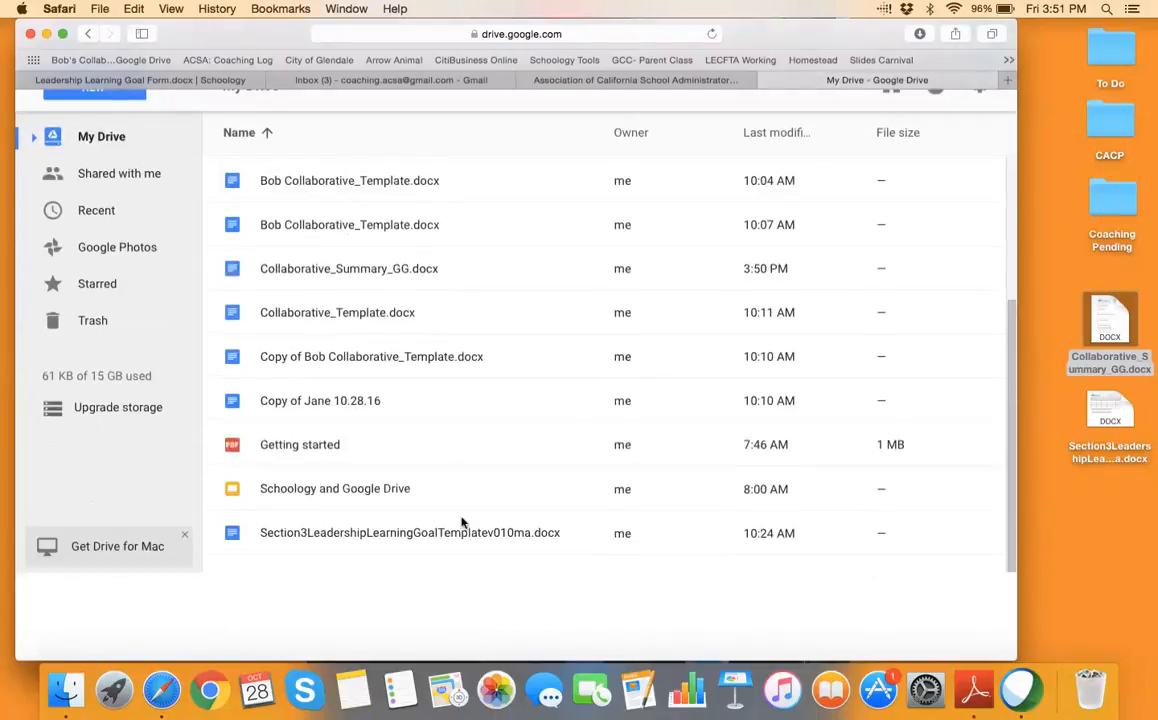
pyautogui.click(980, 174)
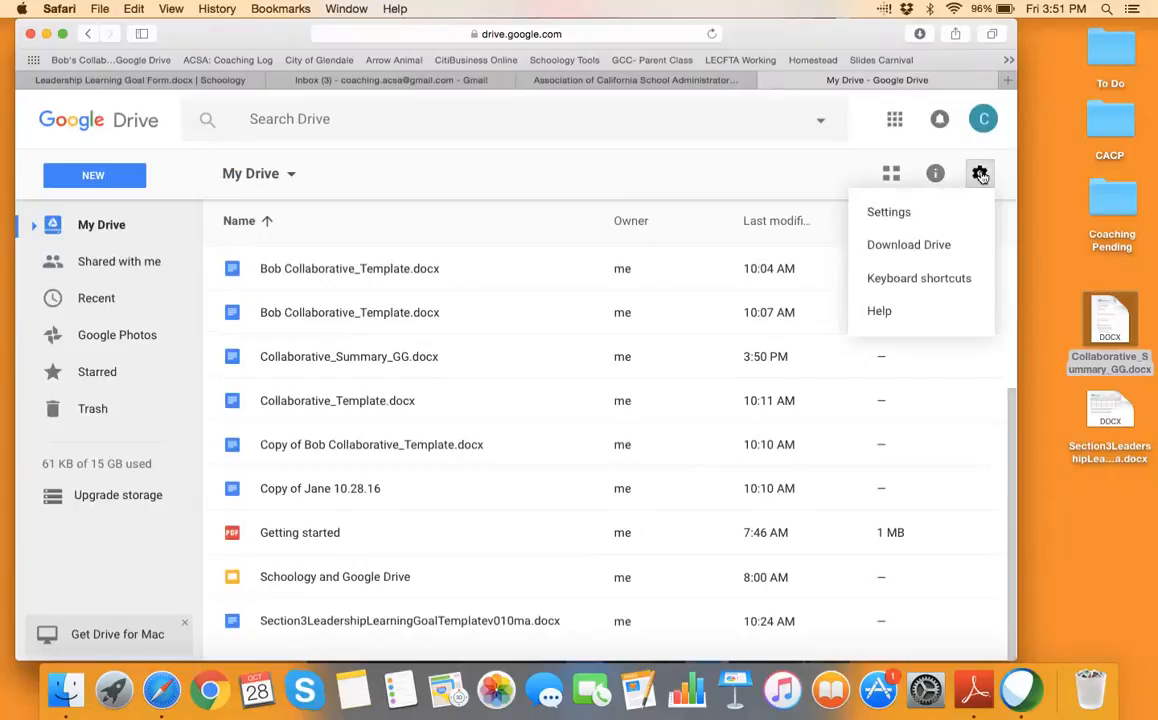
# Turn off converting uploads to Google Docs format in Drive Settings
pyautogui.click(890, 212)
pyautogui.click(470, 291)
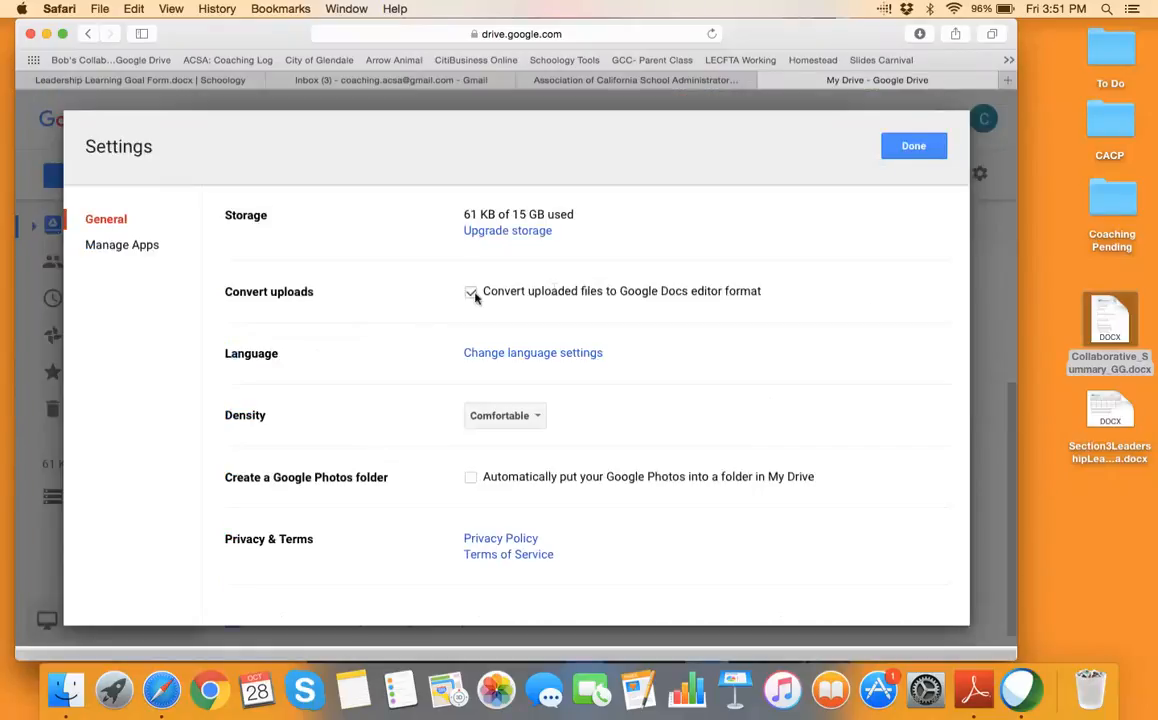
pyautogui.click(930, 150)
# Upload Collaborative_Summary_GG.docx again as a Word file and preview Collaborative_Summary_GG (1).docx
pyautogui.moveTo(1118, 318); pyautogui.dragTo(491, 388)
pyautogui.scroll(-1, 477, 510)
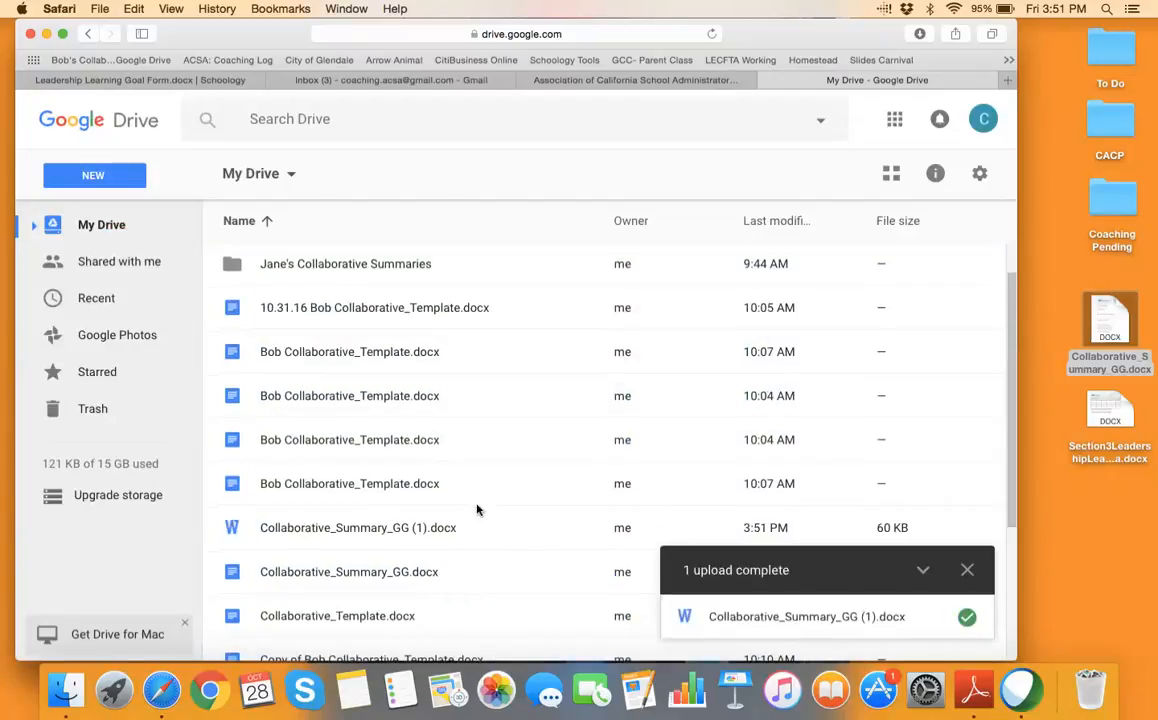
pyautogui.scroll(-1, 477, 510)
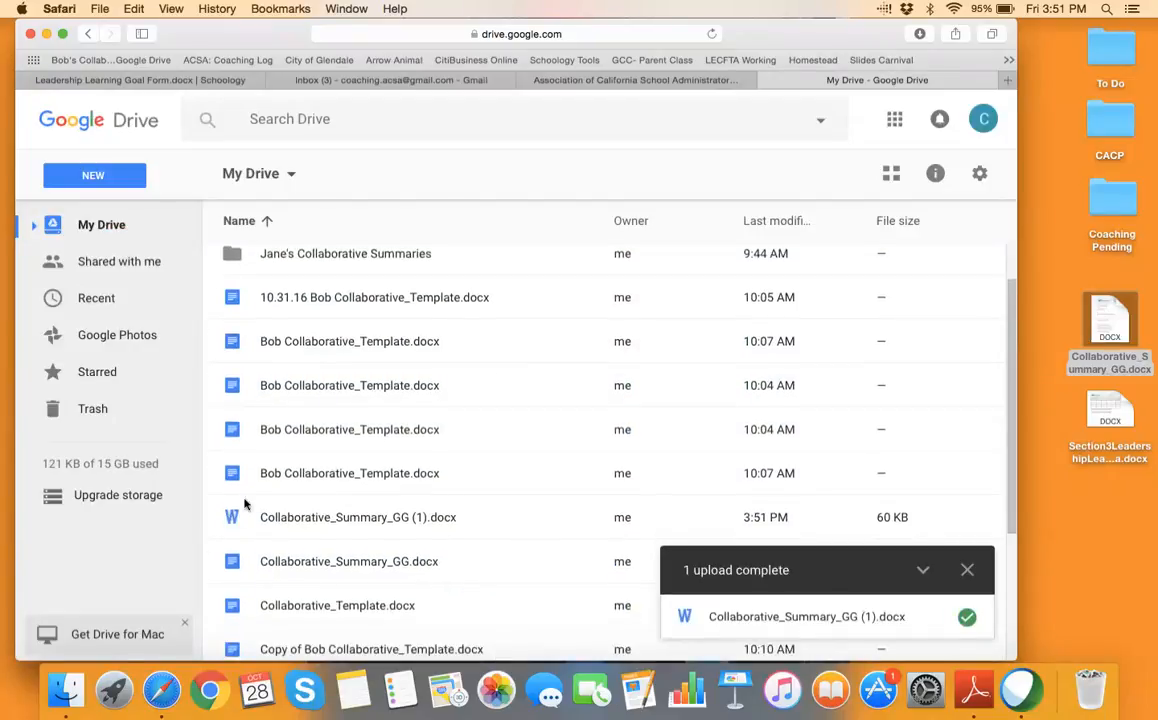
pyautogui.click(295, 522)
pyautogui.doubleClick(295, 522)
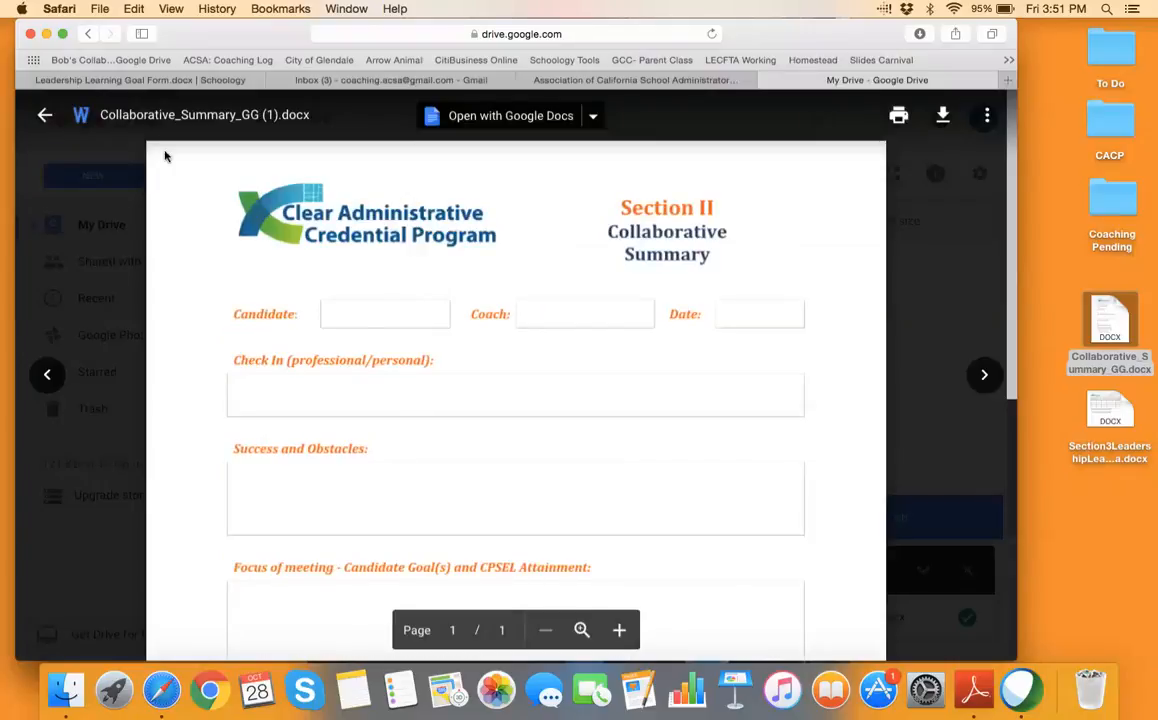
# Close the Collaborative_Summary_GG (1).docx preview and scroll back to the top of My Drive
pyautogui.click(44, 108)
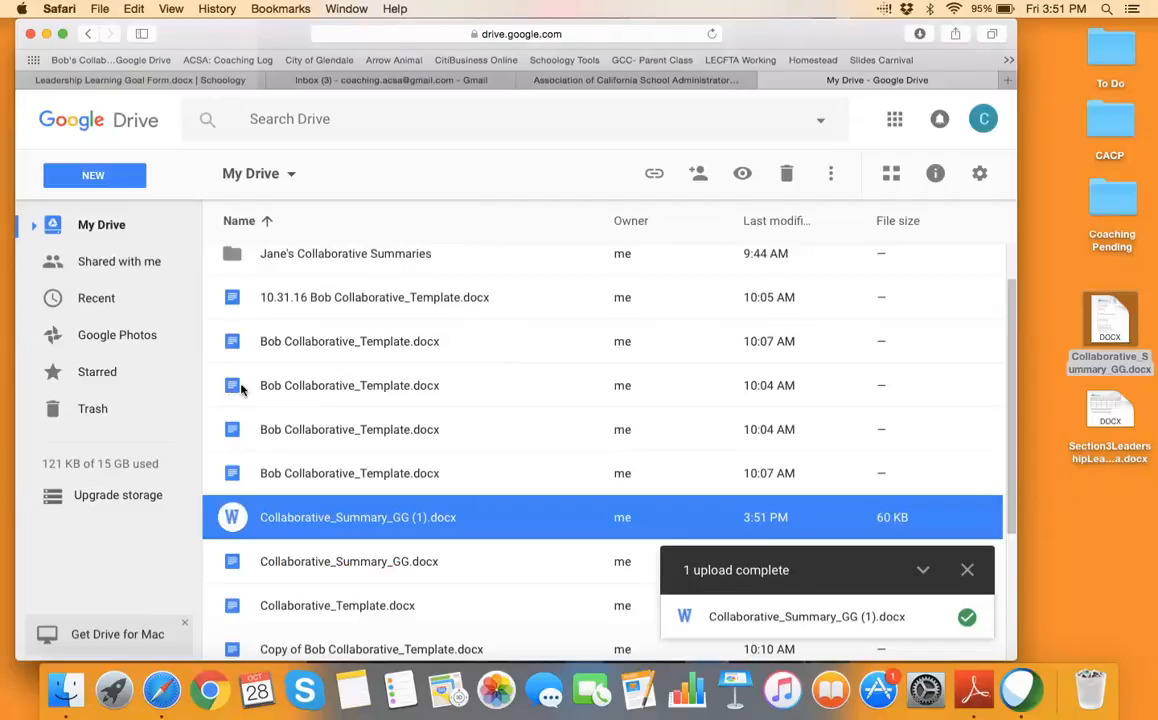
pyautogui.scroll(2, 443, 362)
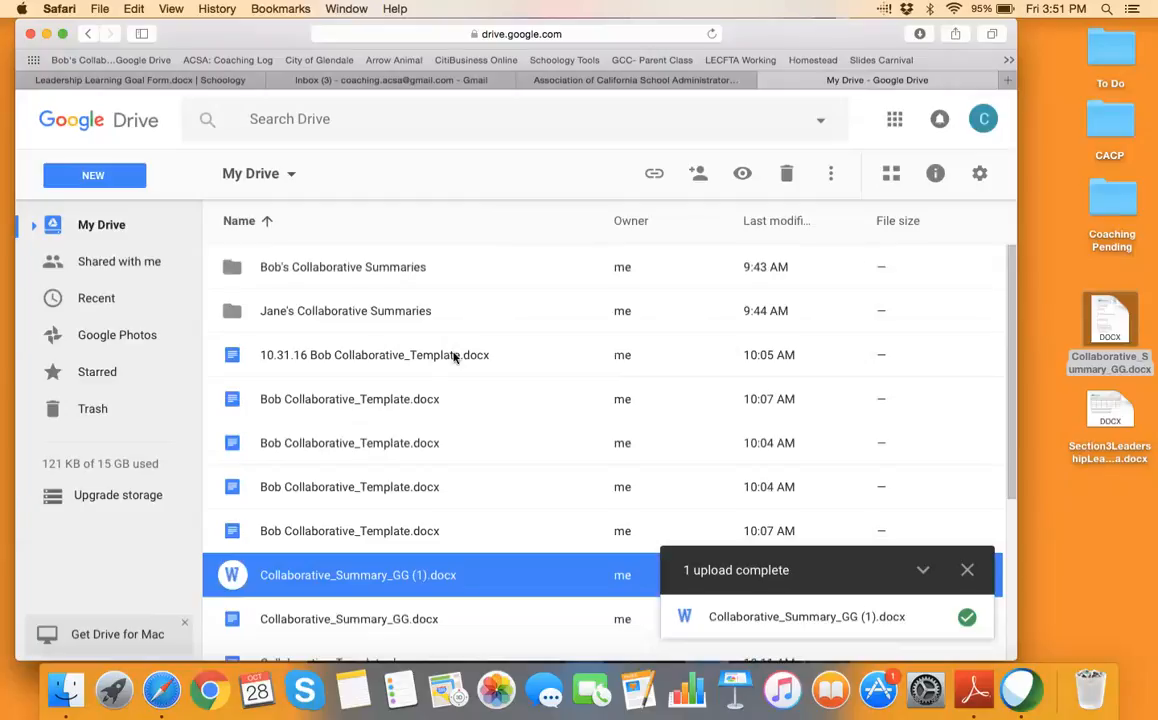
# Re-enable 'Convert uploaded files to Google Docs editor format' in Drive Settings
pyautogui.click(980, 175)
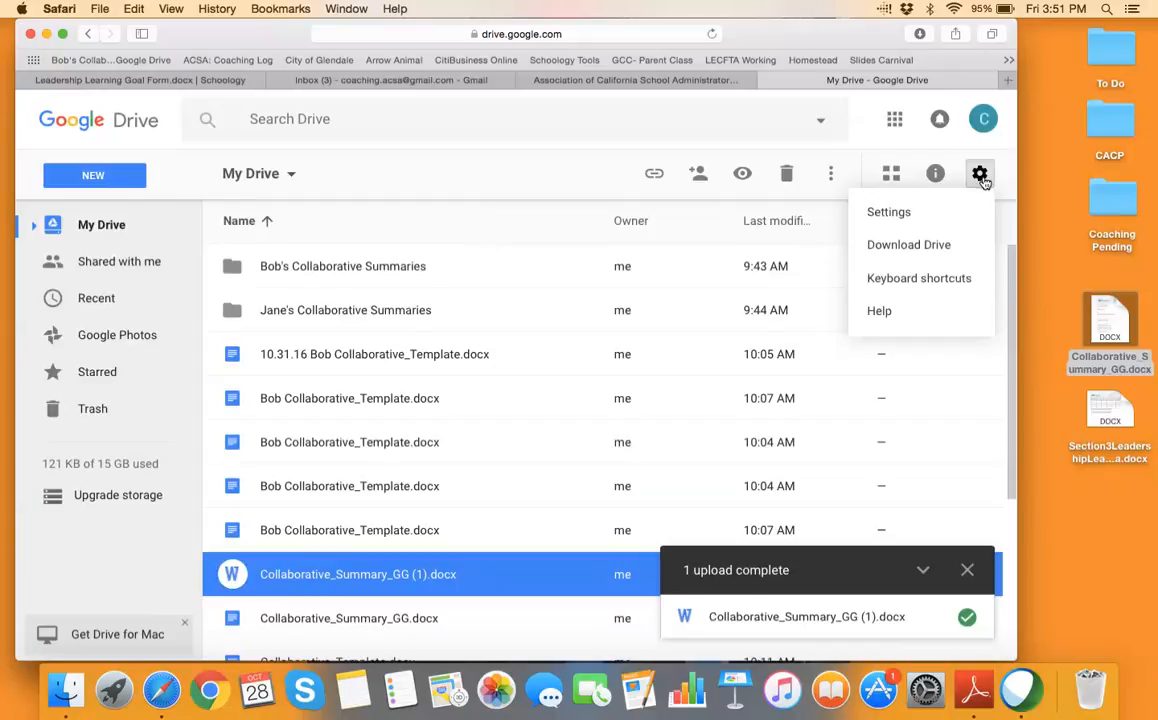
pyautogui.click(899, 214)
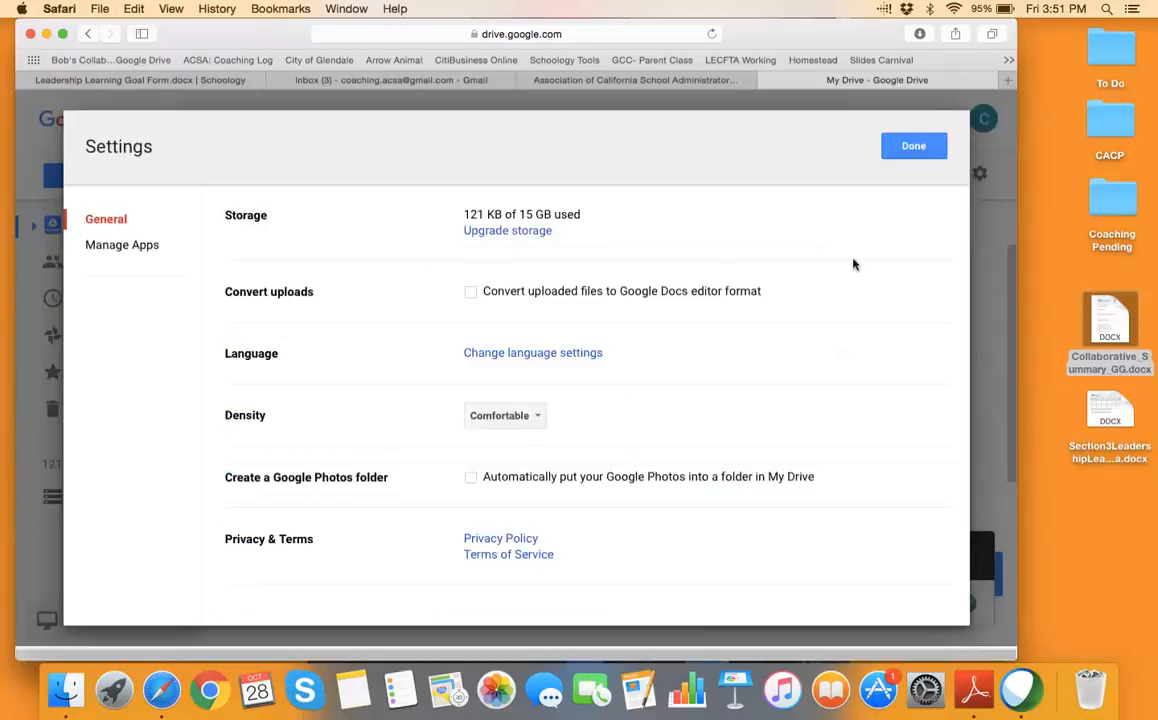
pyautogui.click(471, 293)
pyautogui.click(920, 152)
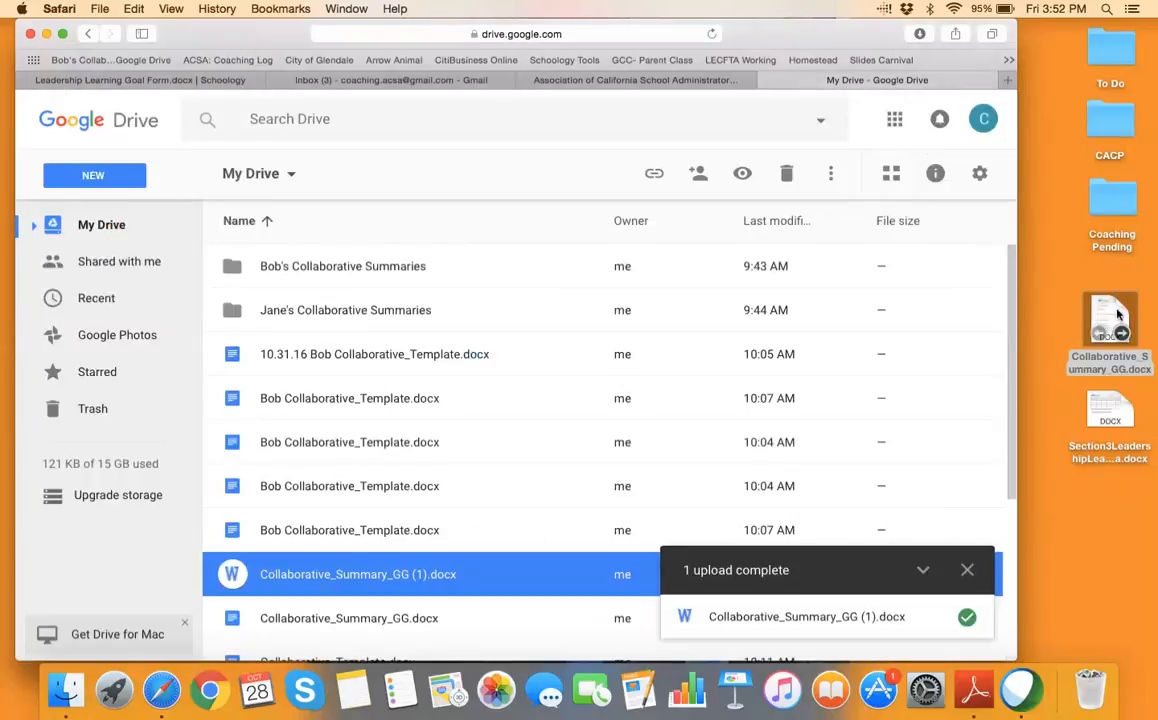
# Make a new My Drive folder named 'Garden Grove Collaborative Summaries' and open it
pyautogui.click(106, 178)
pyautogui.click(114, 208)
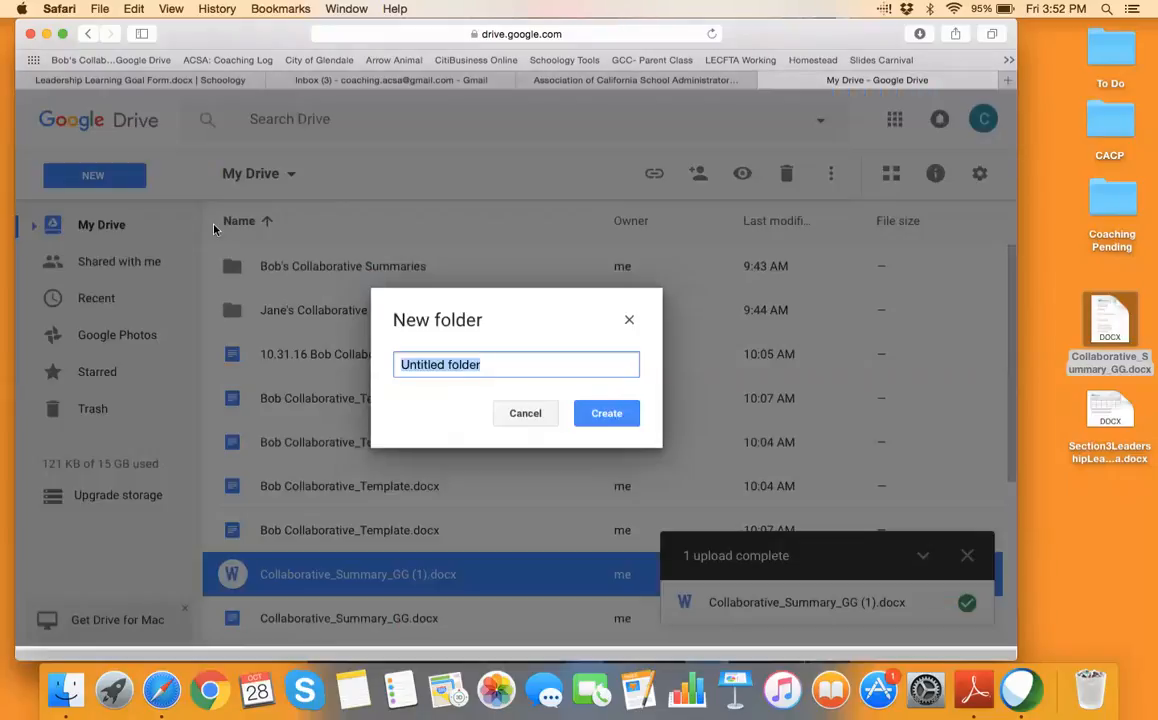
pyautogui.write('Garden Grove ')
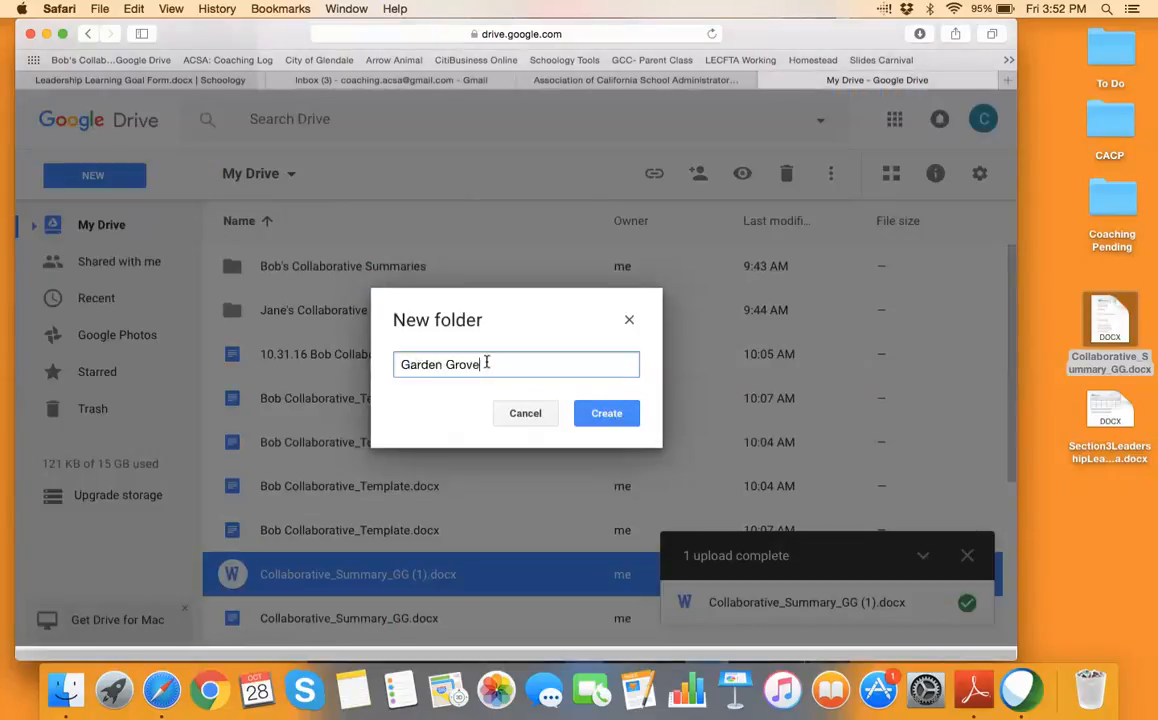
pyautogui.write('Collaborative Summaries')
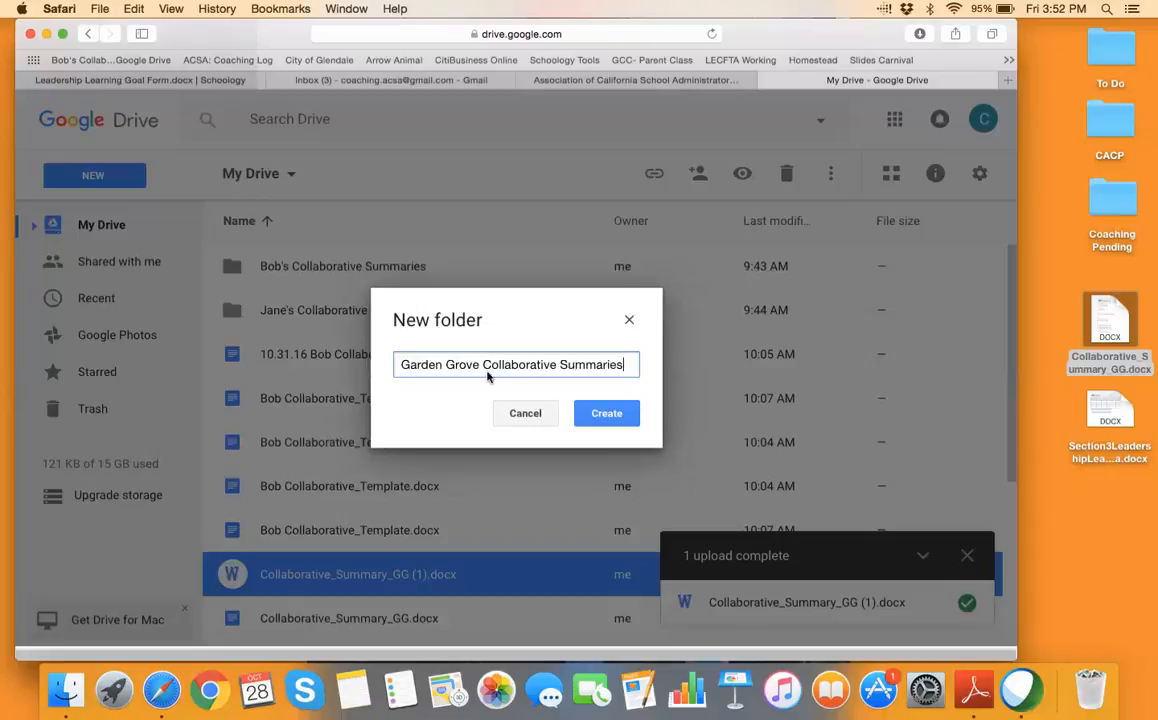
pyautogui.click(604, 413)
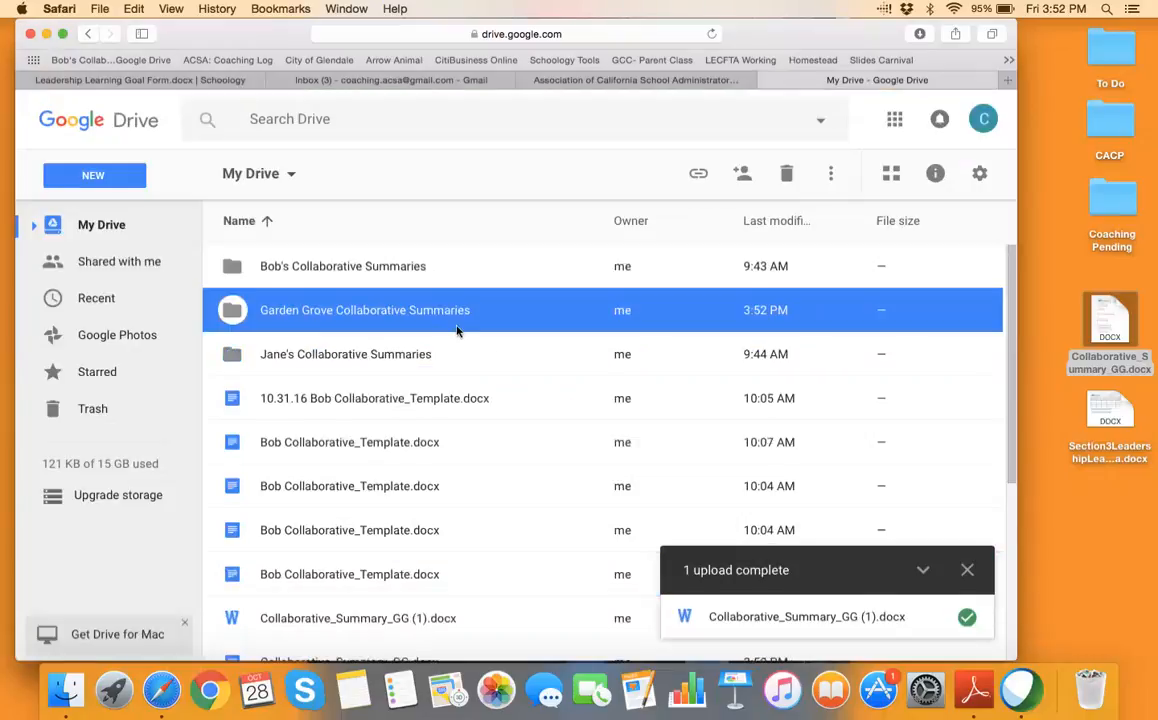
pyautogui.doubleClick(421, 310)
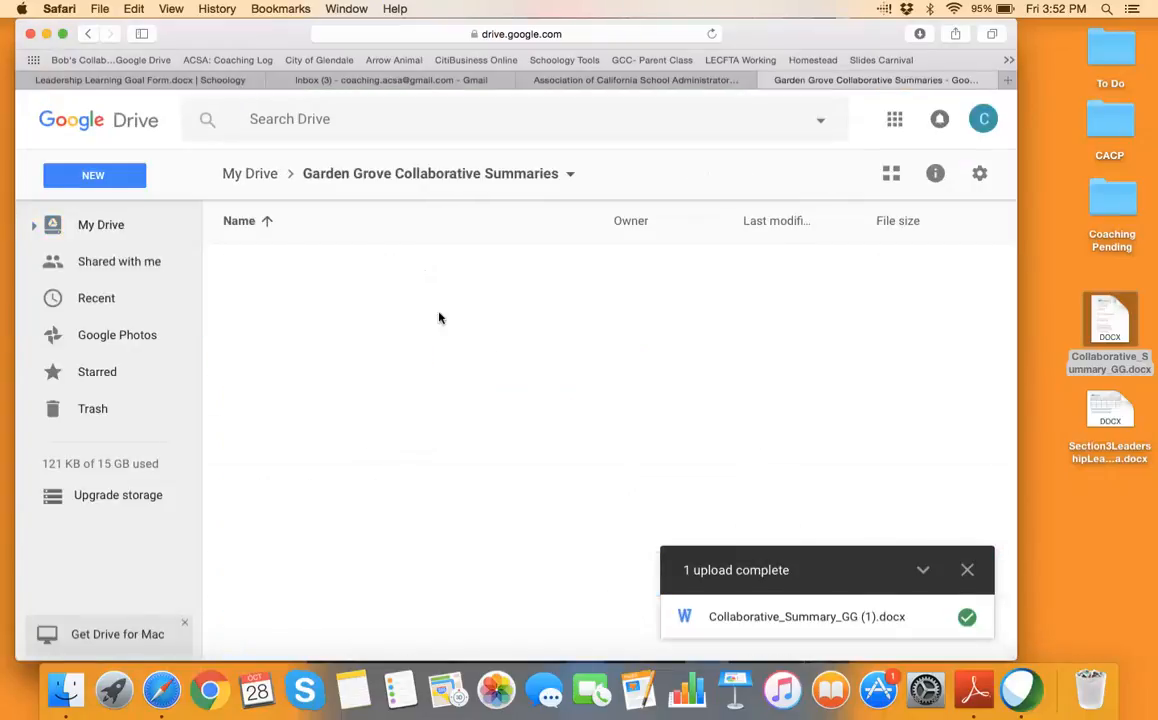
# Upload Collaborative_Summary_GG.docx into the folder, make a copy of it, then return to My Drive
pyautogui.moveTo(1090, 320); pyautogui.dragTo(527, 338)
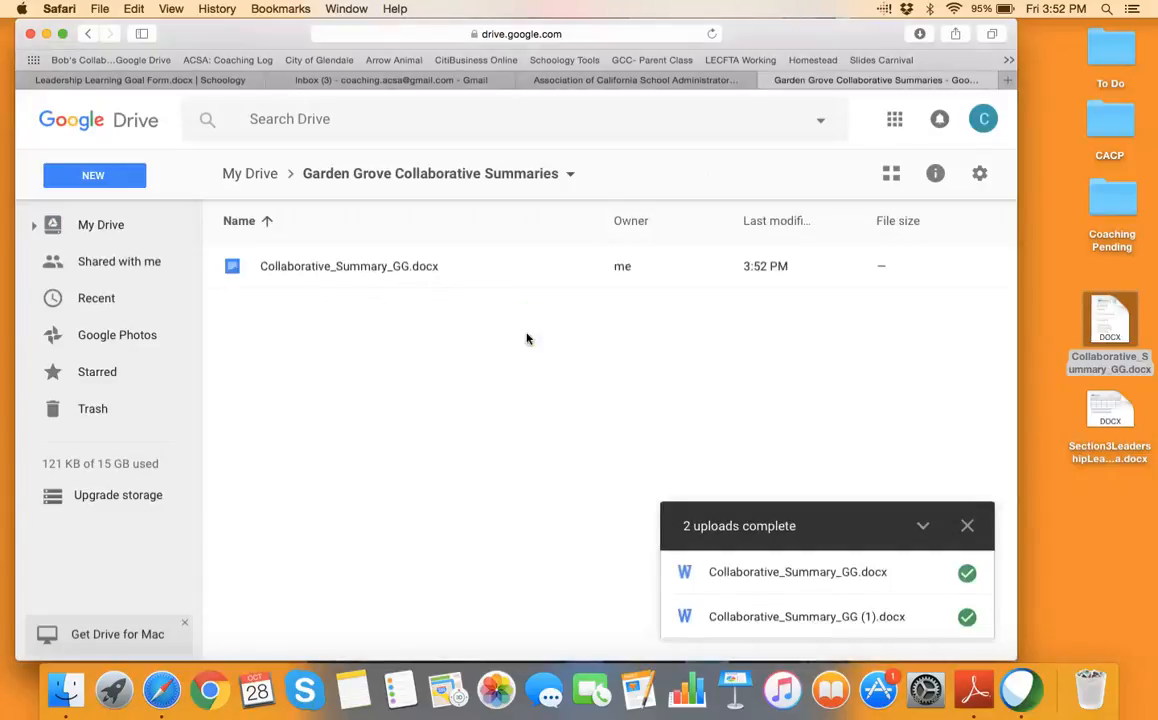
pyautogui.rightClick(367, 271)
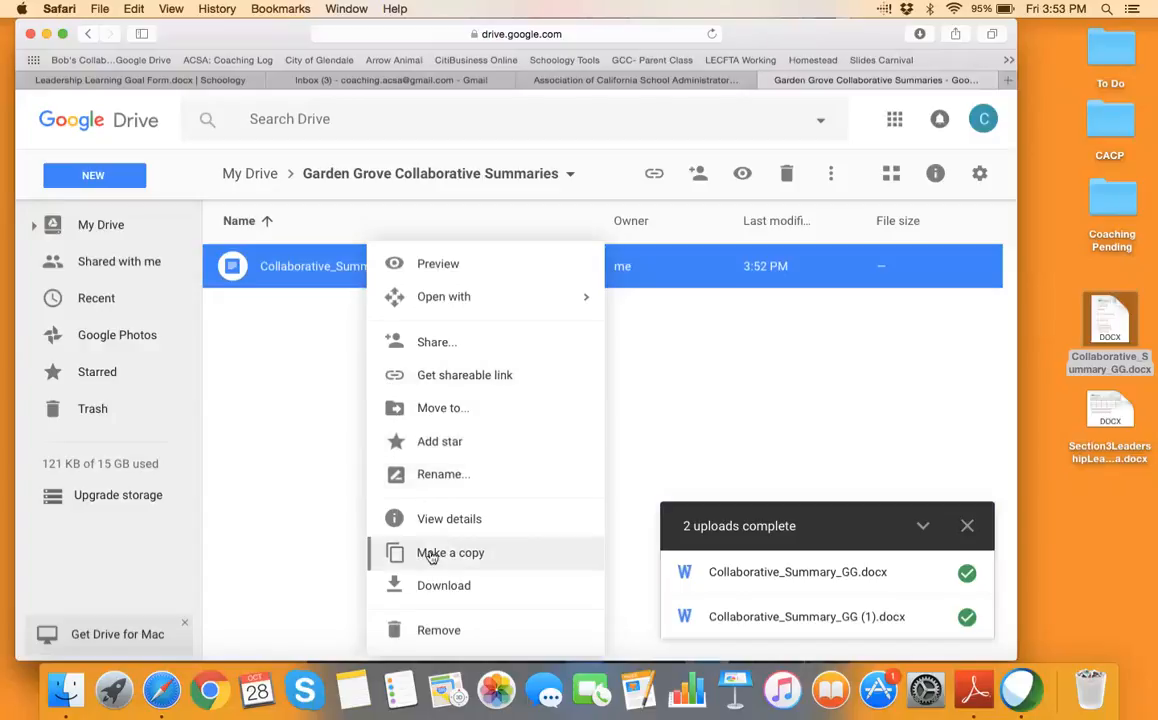
pyautogui.click(395, 553)
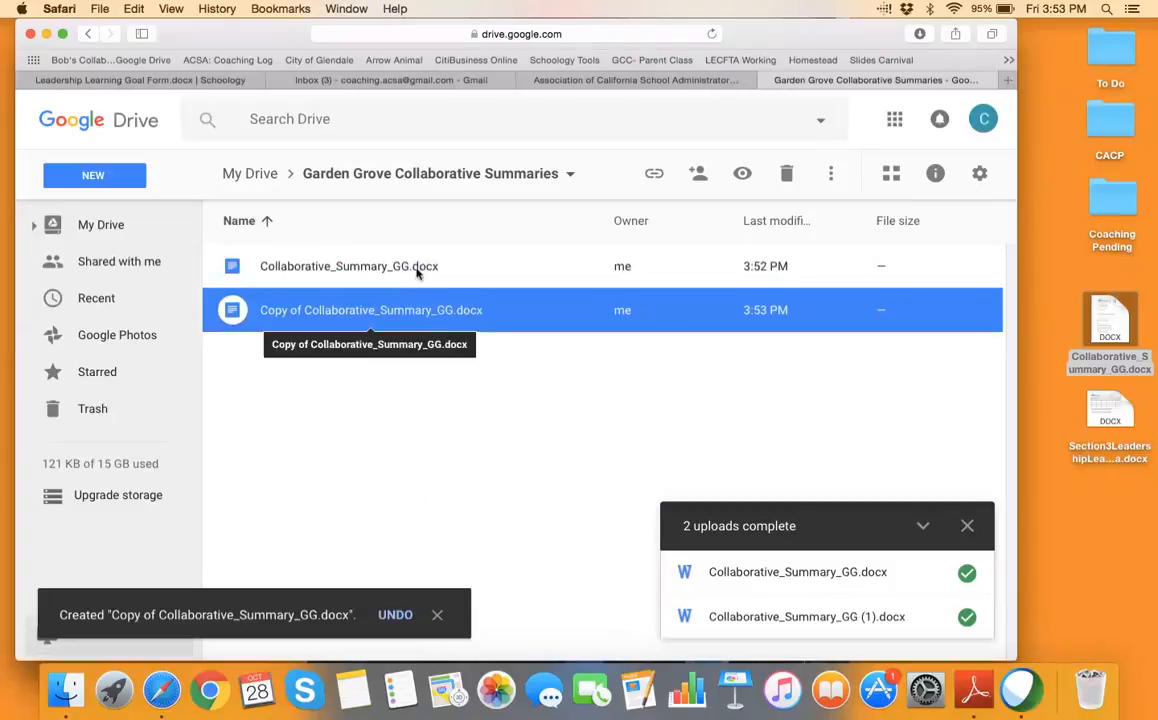
pyautogui.click(102, 228)
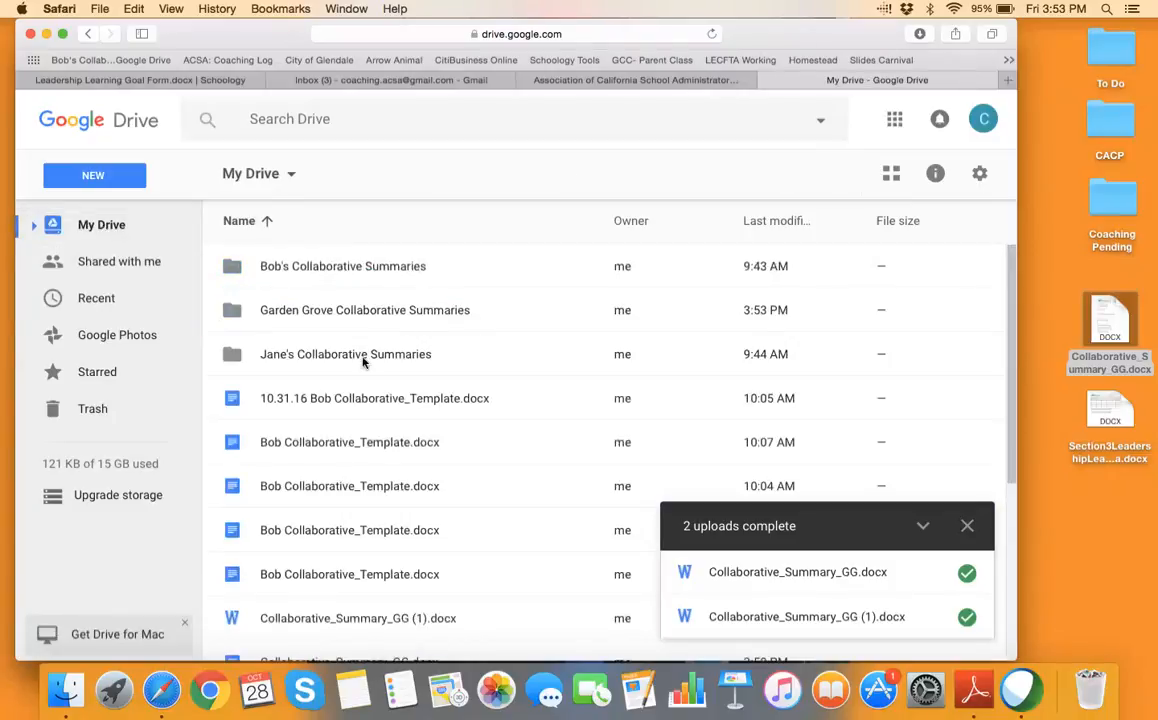
# Open Bob's collaborative template from his summaries folder, review its sharing settings, and close it
pyautogui.click(381, 270)
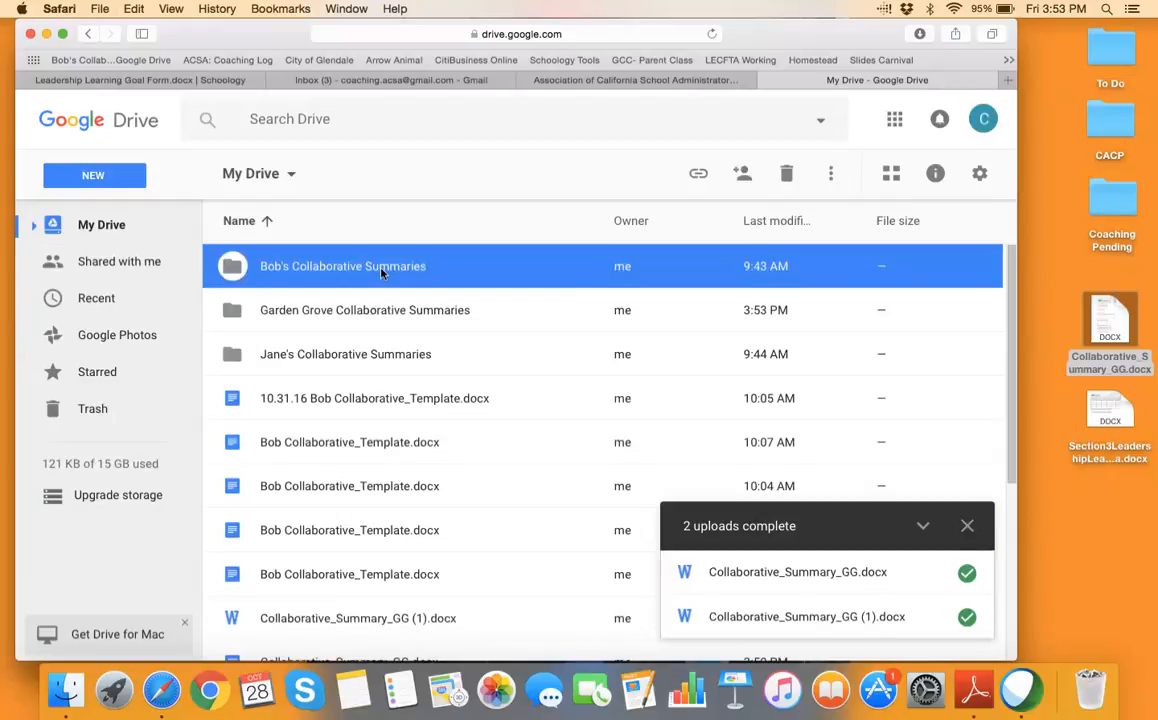
pyautogui.doubleClick(381, 270)
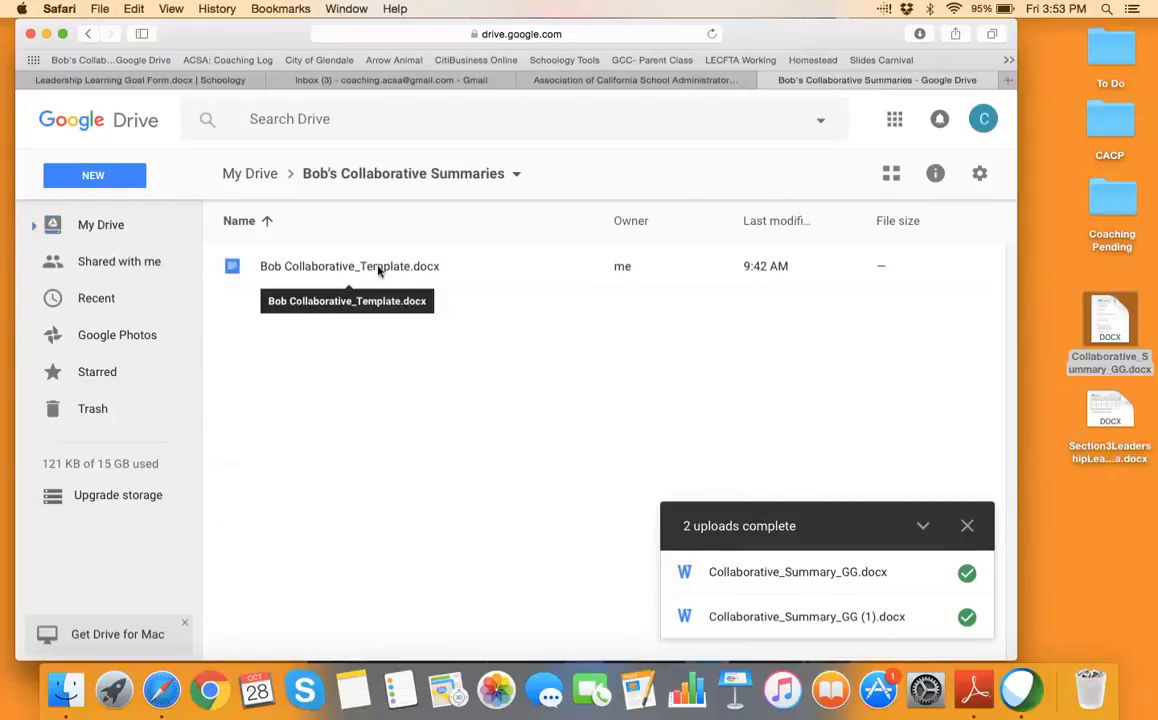
pyautogui.doubleClick(378, 268)
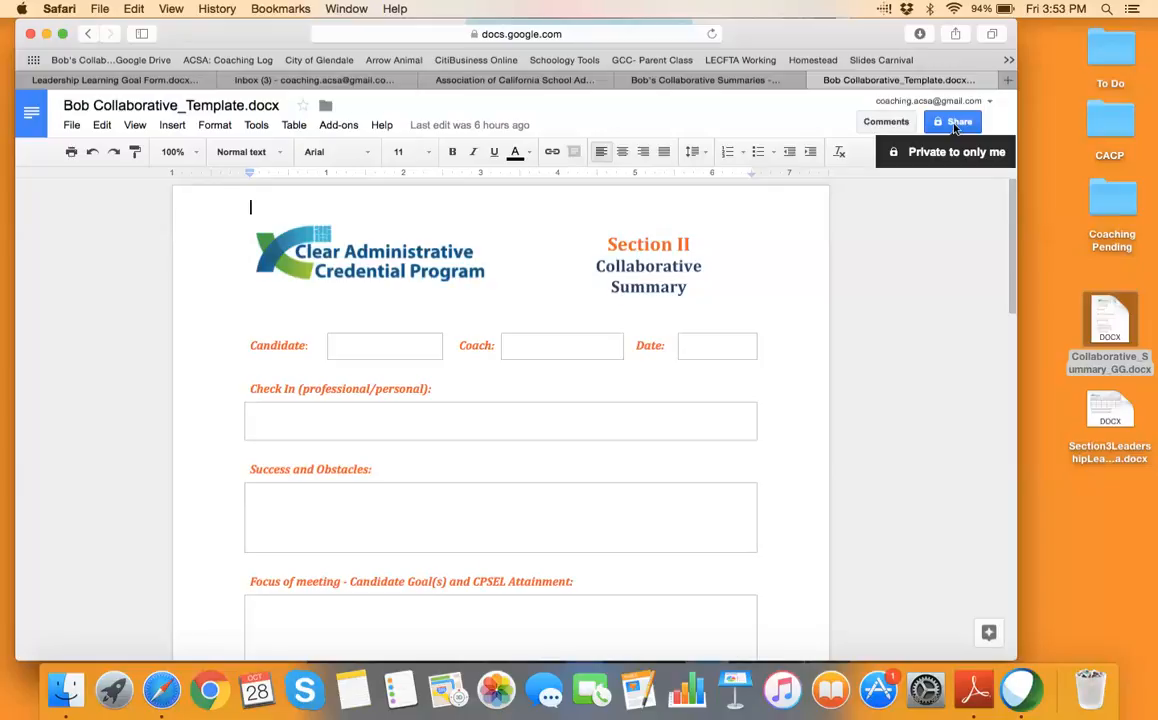
pyautogui.click(955, 123)
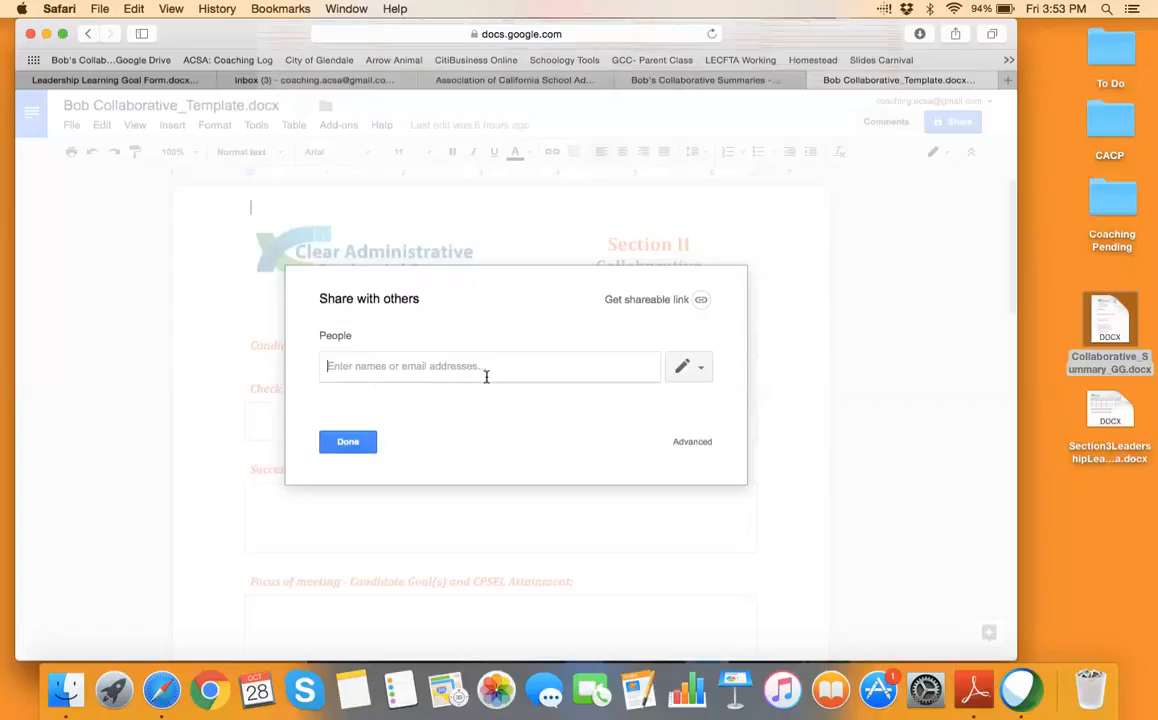
pyautogui.click(352, 442)
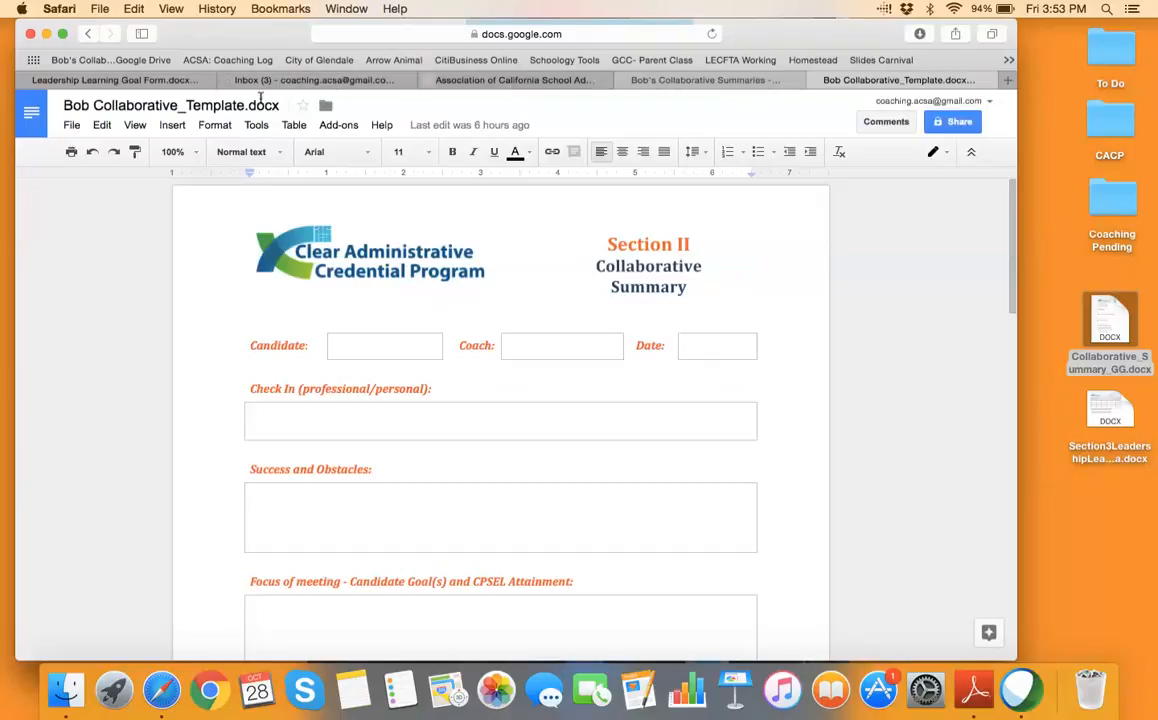
pyautogui.press('super+w')
pyautogui.click(101, 225)
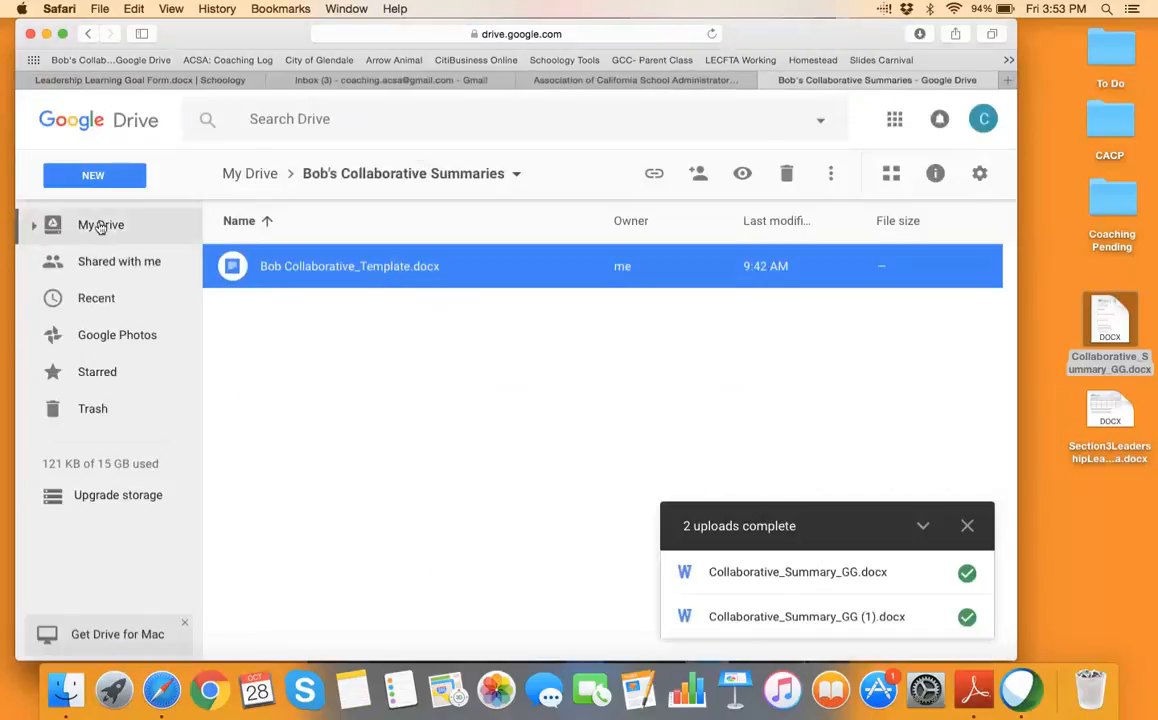
# Open Jane's collaborative template, review its sharing settings unchanged, then go to the Docs home page
pyautogui.click(357, 356)
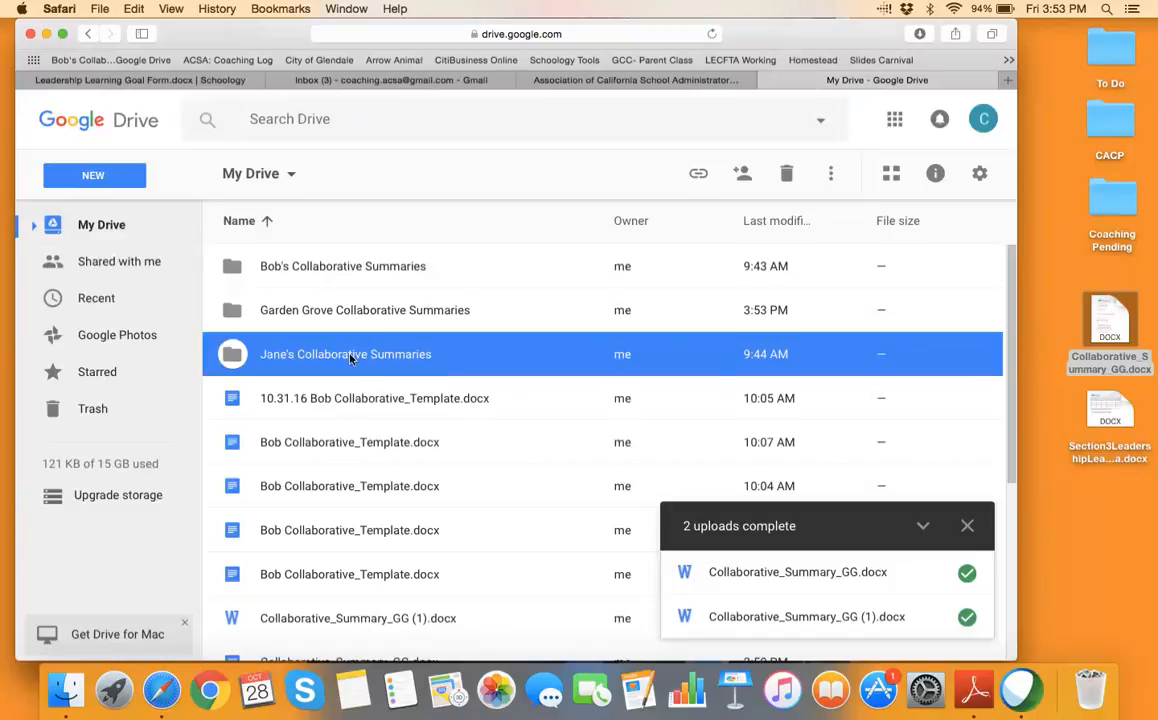
pyautogui.doubleClick(350, 357)
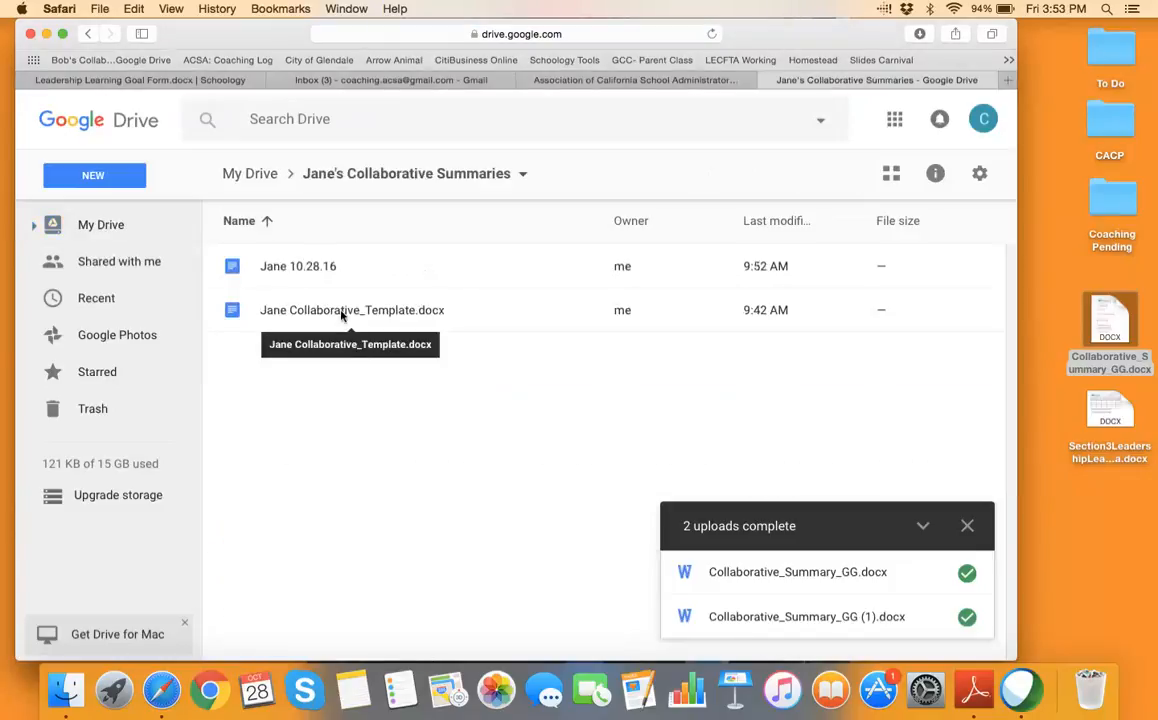
pyautogui.doubleClick(341, 312)
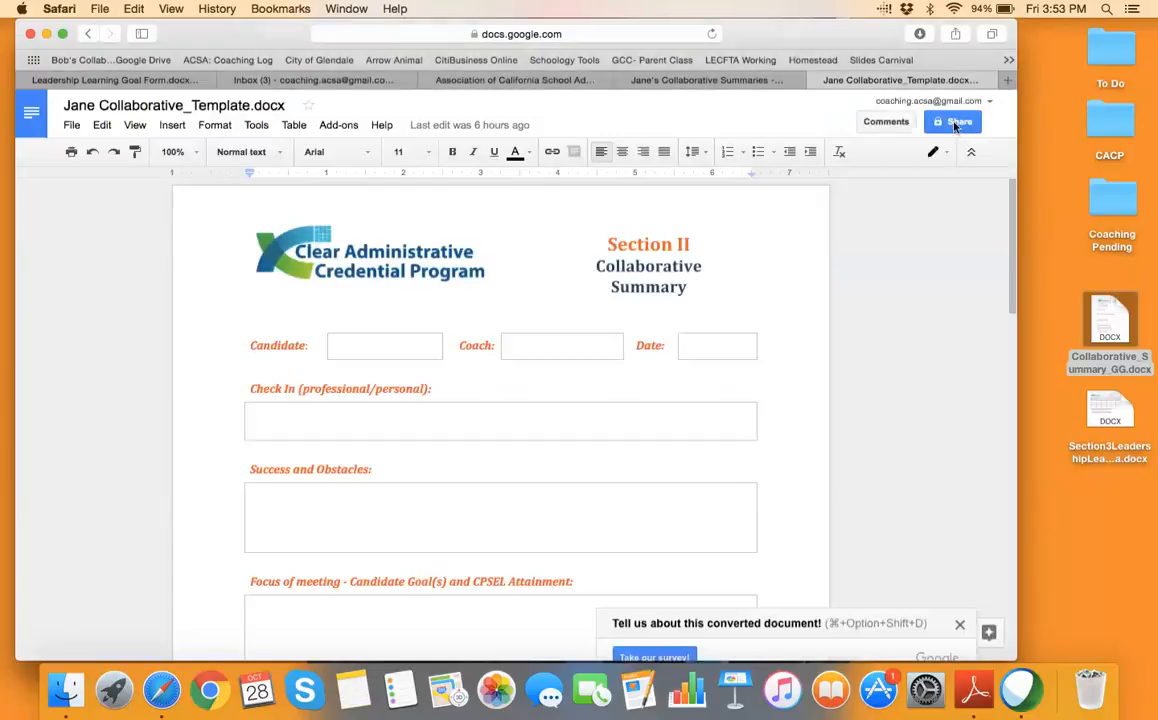
pyautogui.click(954, 124)
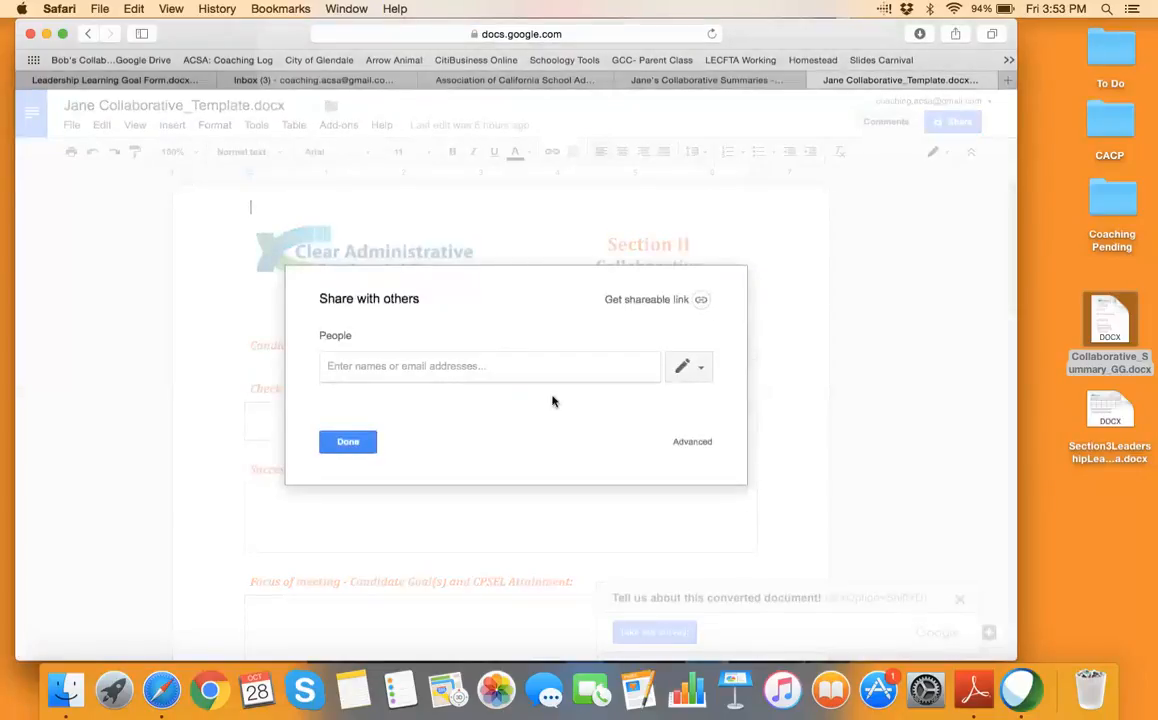
pyautogui.click(348, 444)
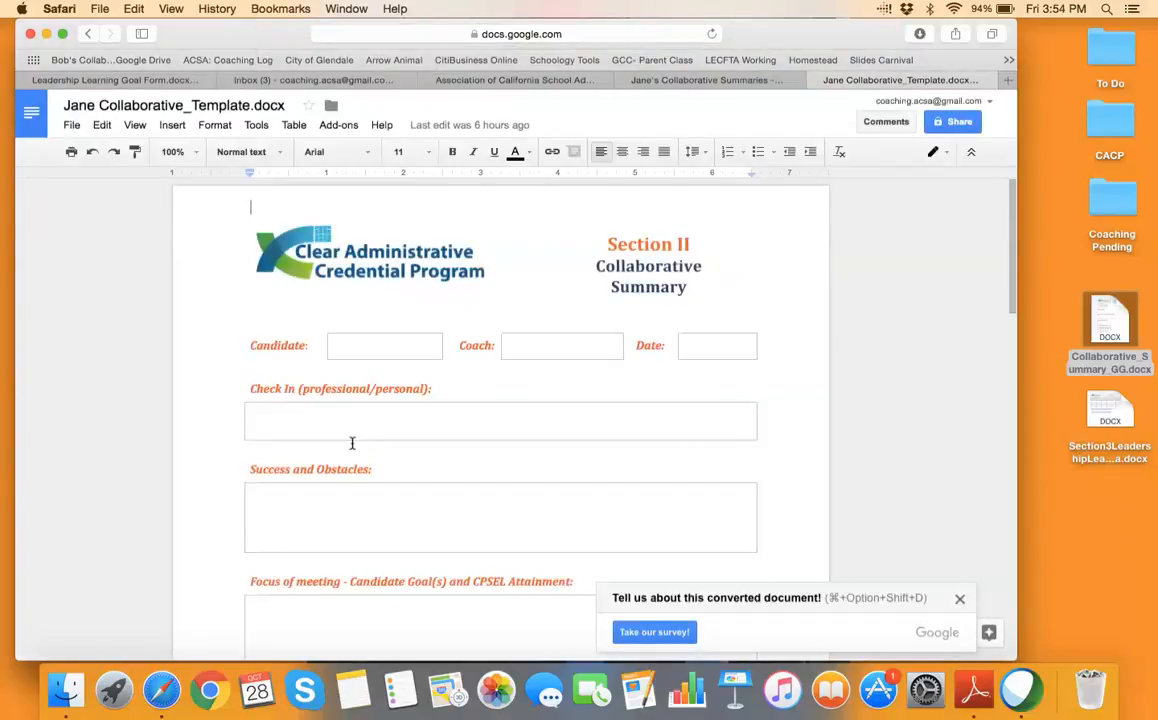
pyautogui.click(127, 81)
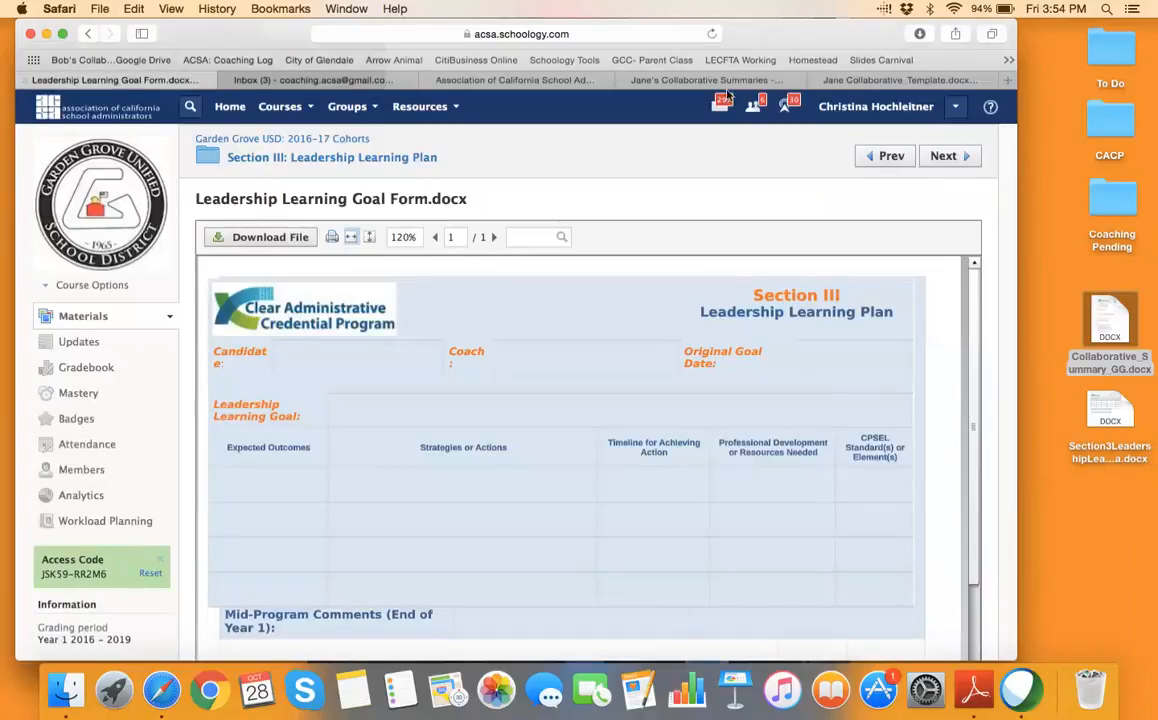
pyautogui.click(898, 80)
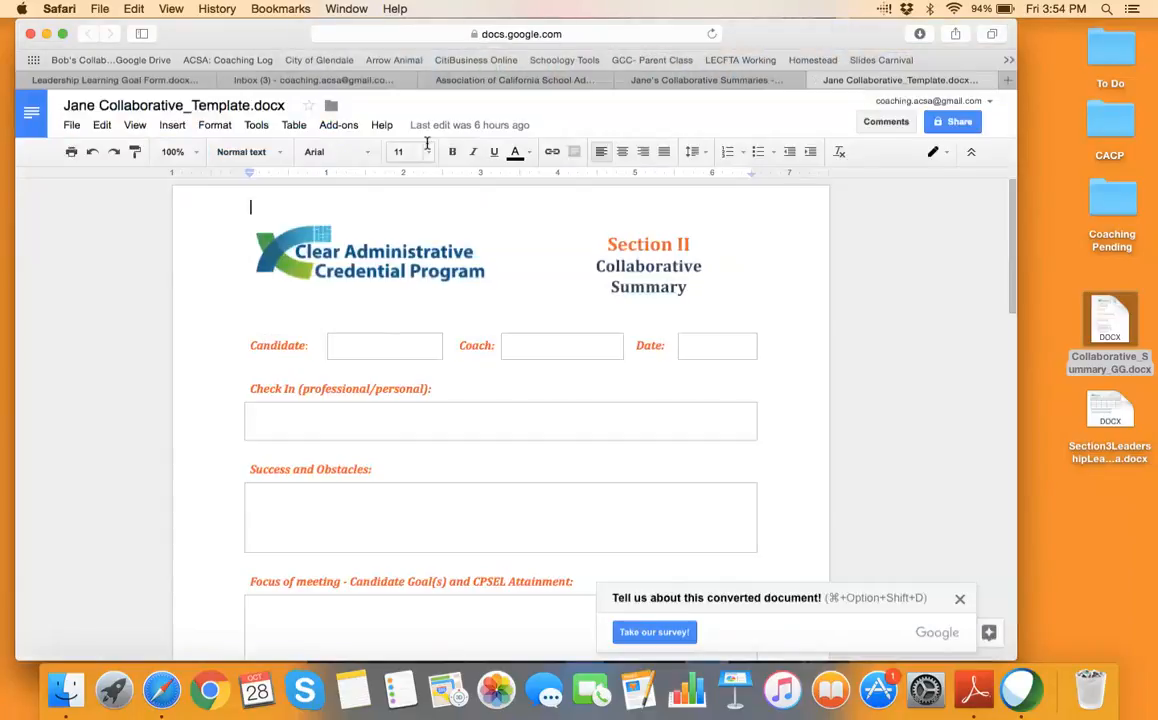
pyautogui.click(33, 117)
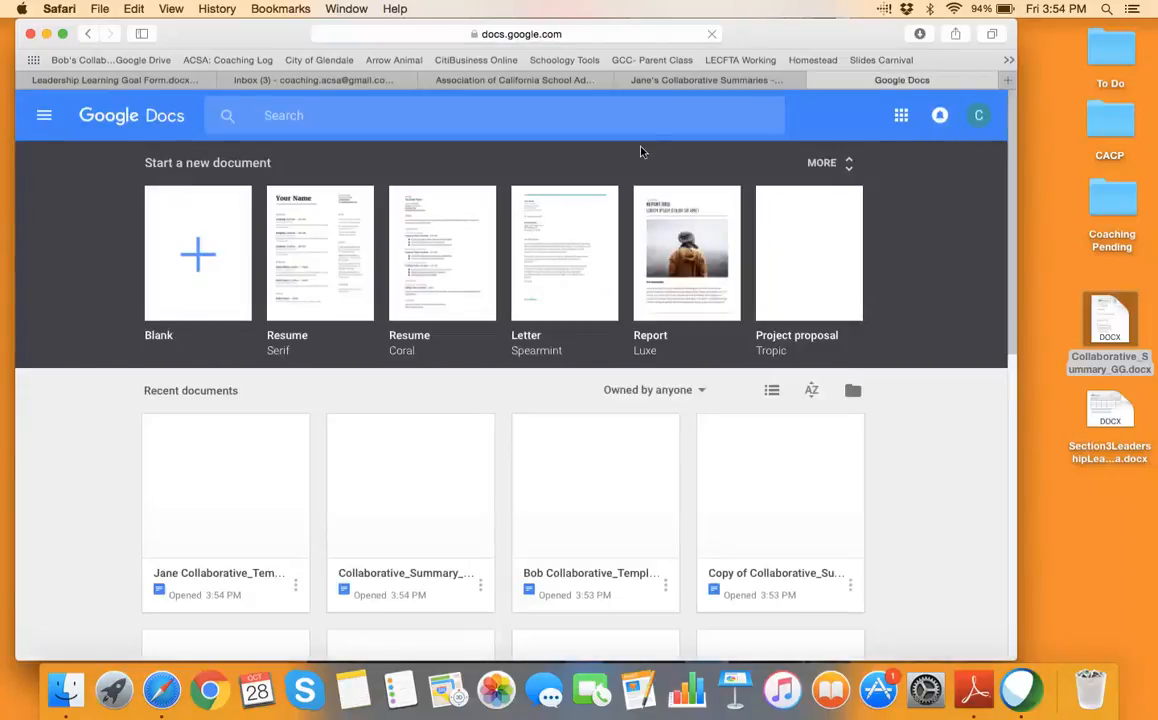
# Launch Google Drive in a new tab from the Google apps grid
pyautogui.click(901, 115)
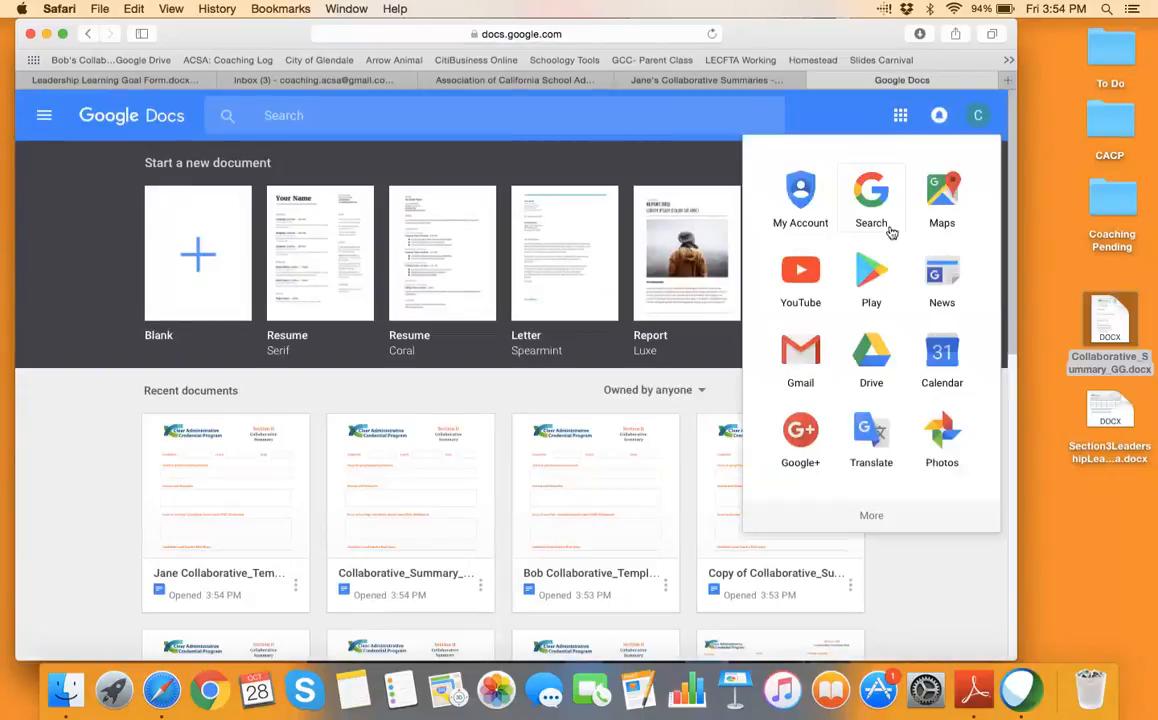
pyautogui.click(871, 345)
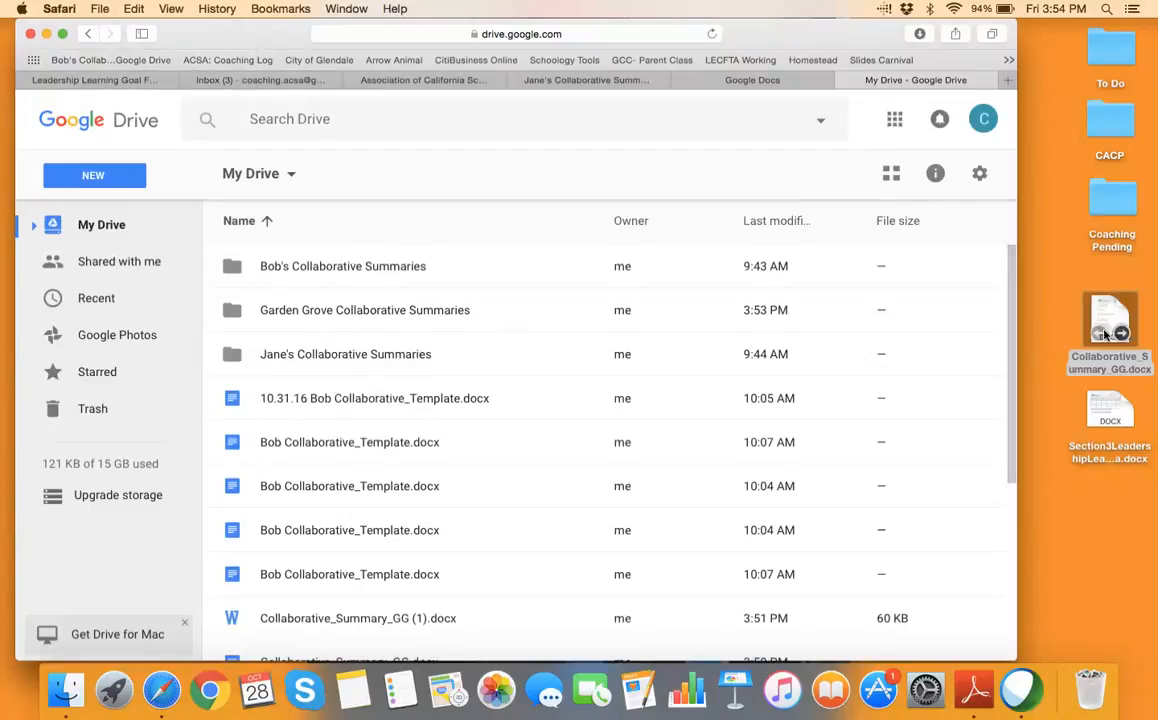
# Open the second candidate's collaborative template from its summaries folder
pyautogui.doubleClick(322, 270)
pyautogui.click(298, 270)
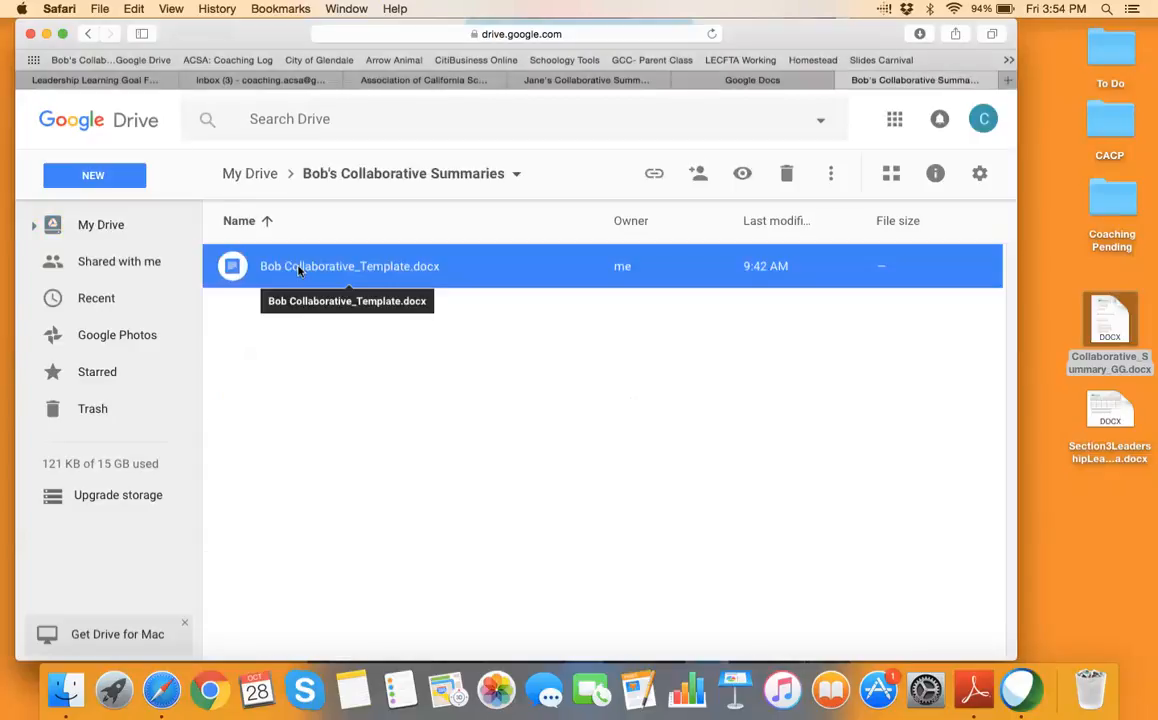
pyautogui.doubleClick(298, 270)
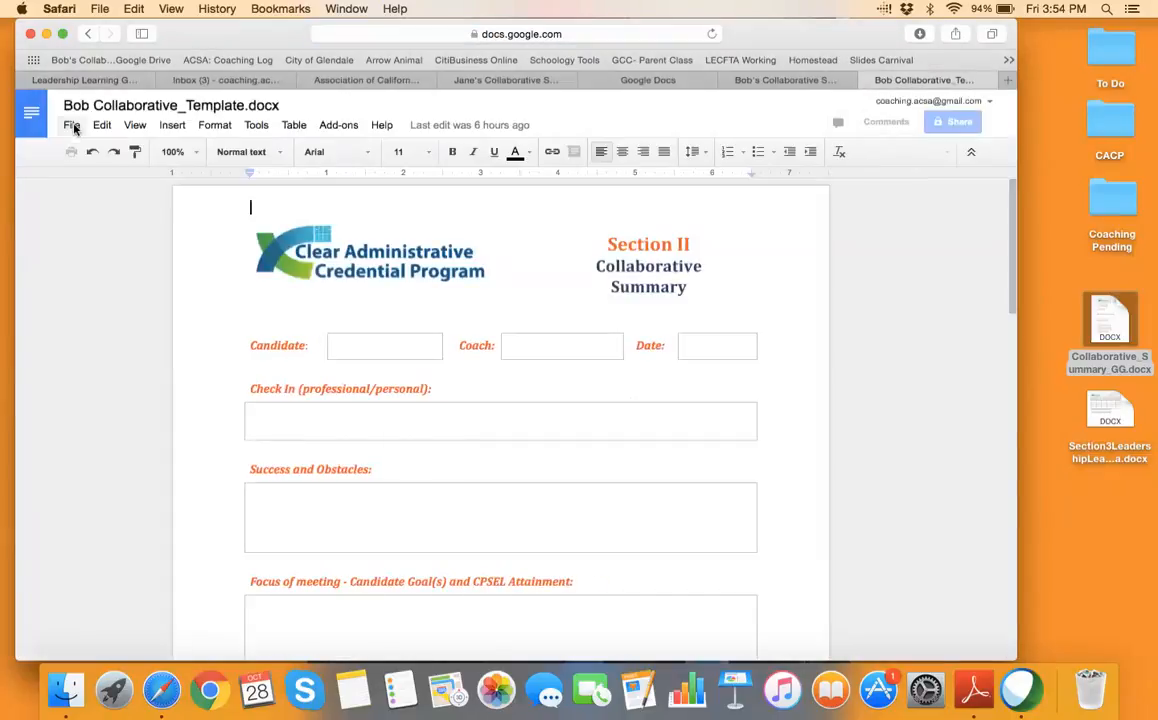
pyautogui.click(72, 126)
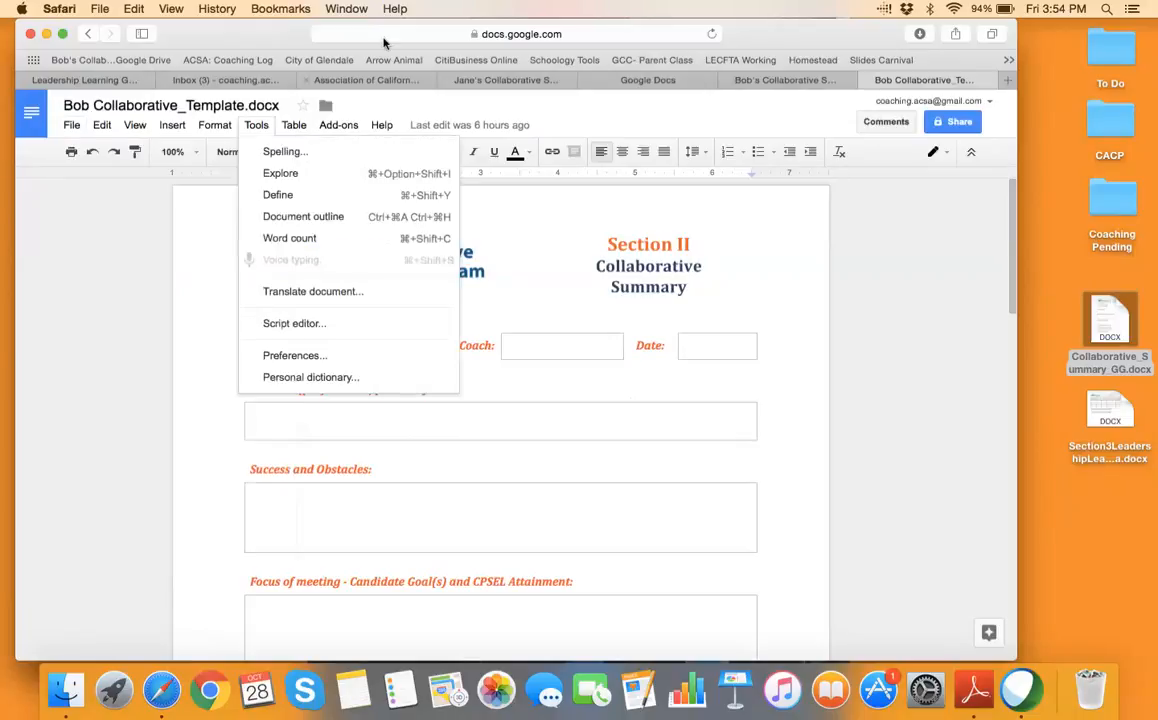
# Replace 'edit' at the end of the template's URL with 'copy' to load the Copy document page
pyautogui.click(401, 36)
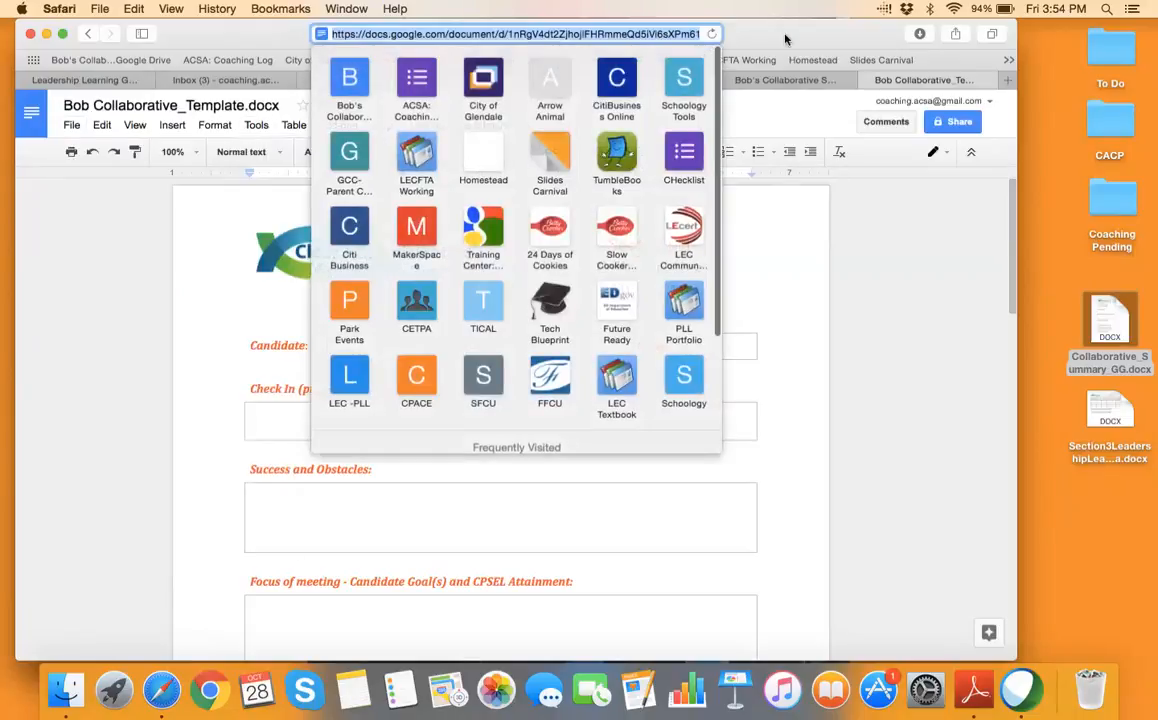
pyautogui.moveTo(786, 36); pyautogui.dragTo(786, 104)
pyautogui.click(697, 101)
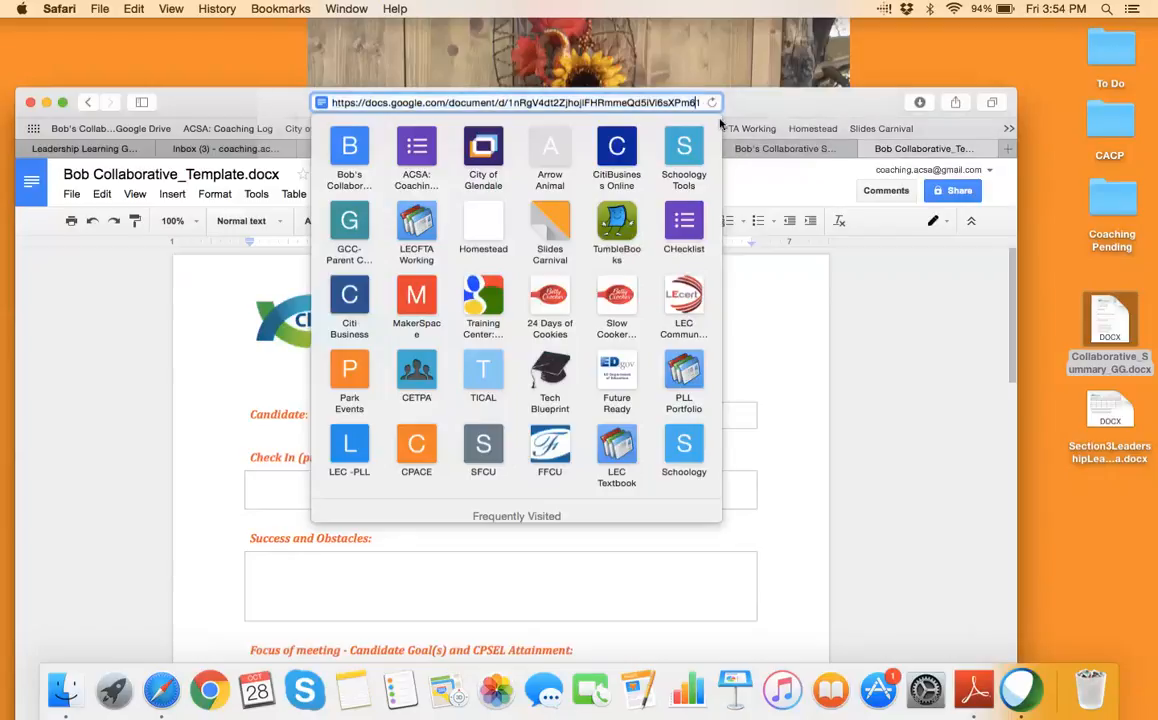
pyautogui.press('Right')
pyautogui.press('Right')
pyautogui.press('Right')
pyautogui.press('Right')
pyautogui.press('Right')
pyautogui.press('Right')
pyautogui.press('Right')
pyautogui.press('Right')
pyautogui.press('Right')
pyautogui.press('Right')
pyautogui.press('Right')
pyautogui.press('Right')
pyautogui.press('Right')
pyautogui.press('Right')
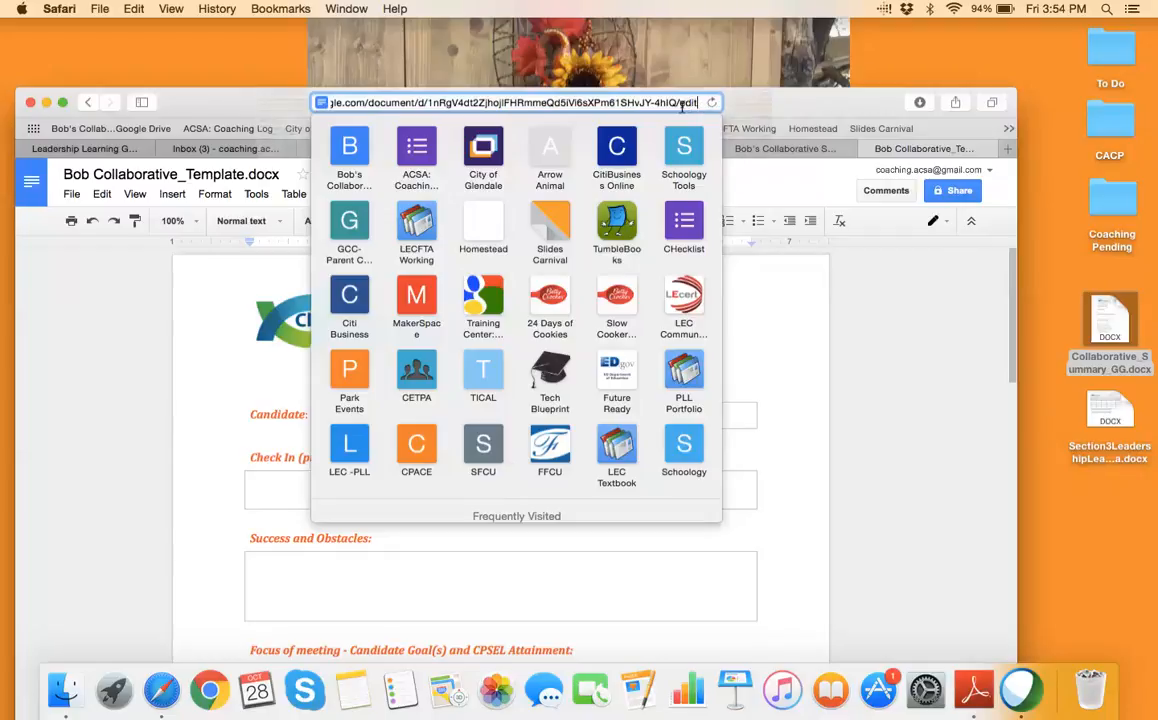
pyautogui.press('BackSpace')
pyautogui.press('BackSpace')
pyautogui.press('BackSpace')
pyautogui.press('BackSpace')
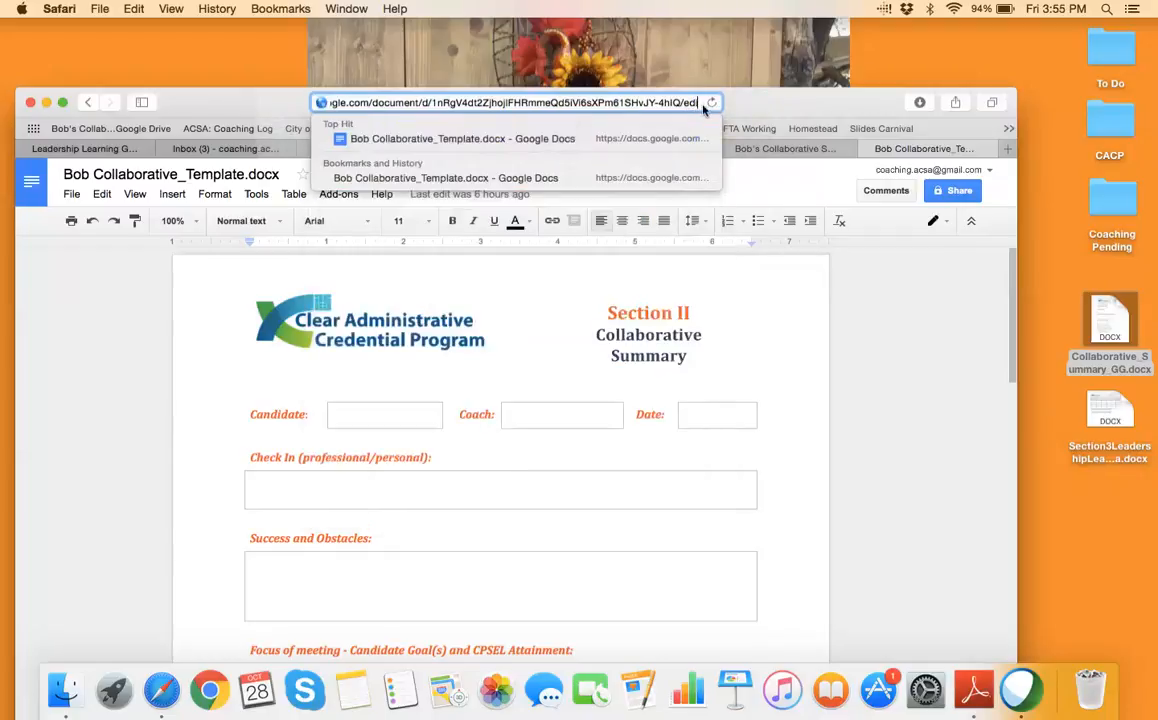
pyautogui.write('copy')
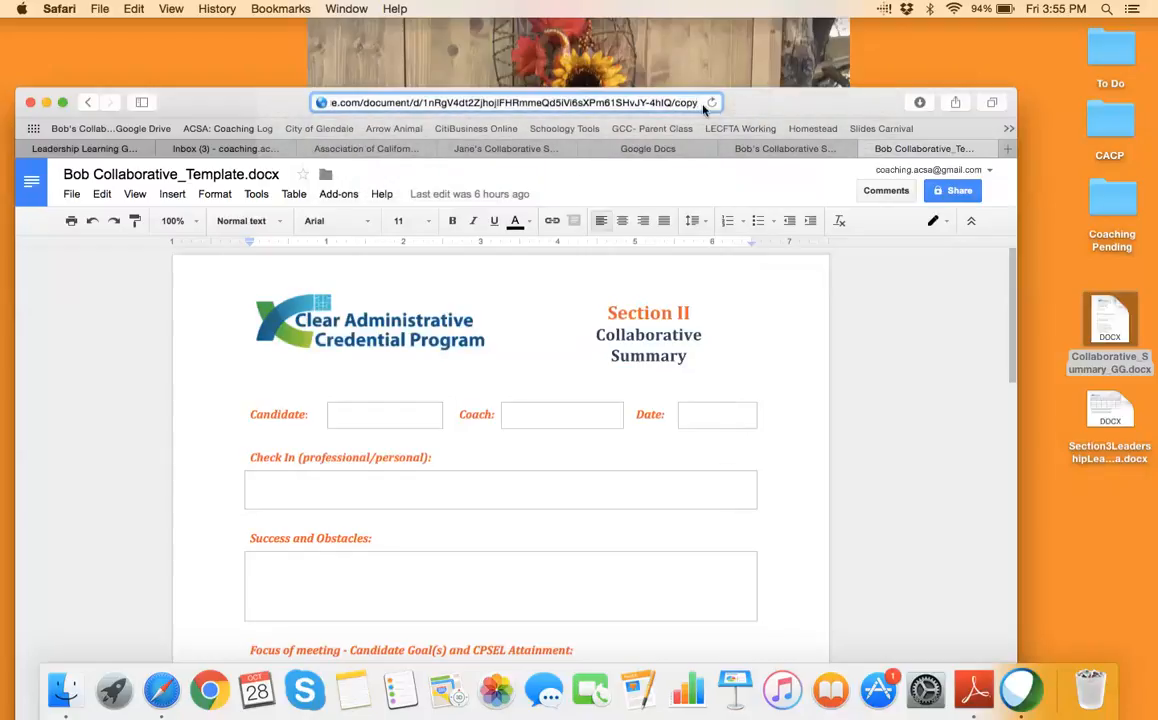
pyautogui.press('Return')
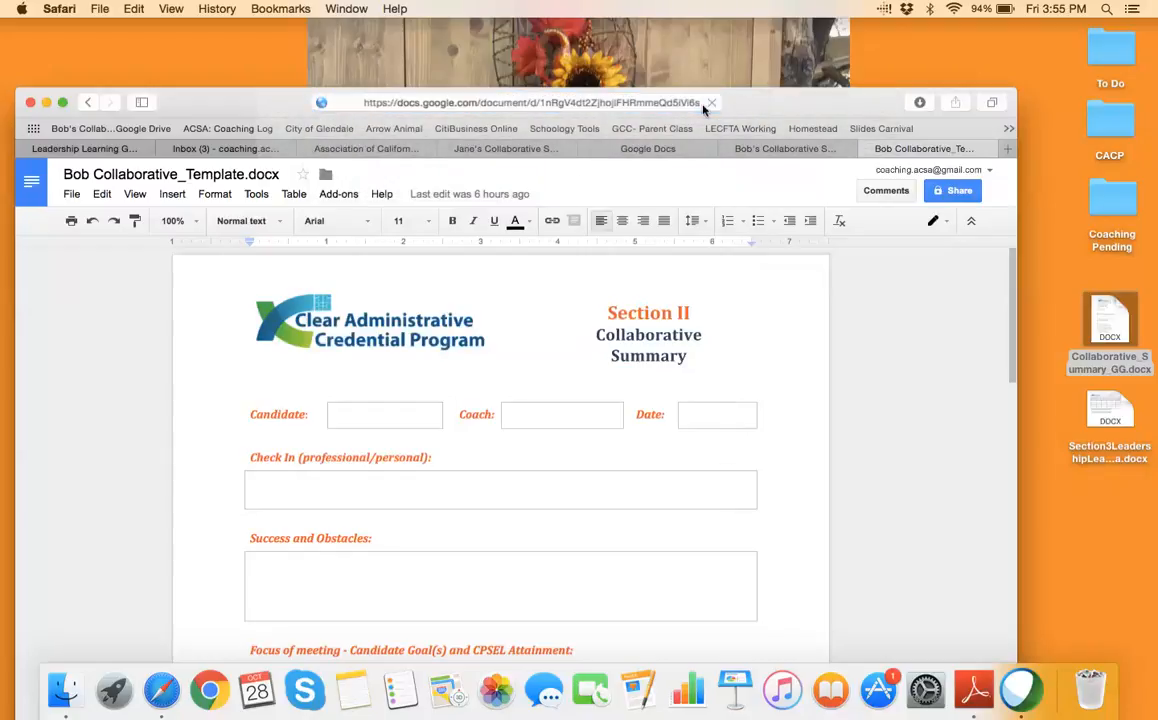
pyautogui.moveTo(799, 103); pyautogui.dragTo(799, 10)
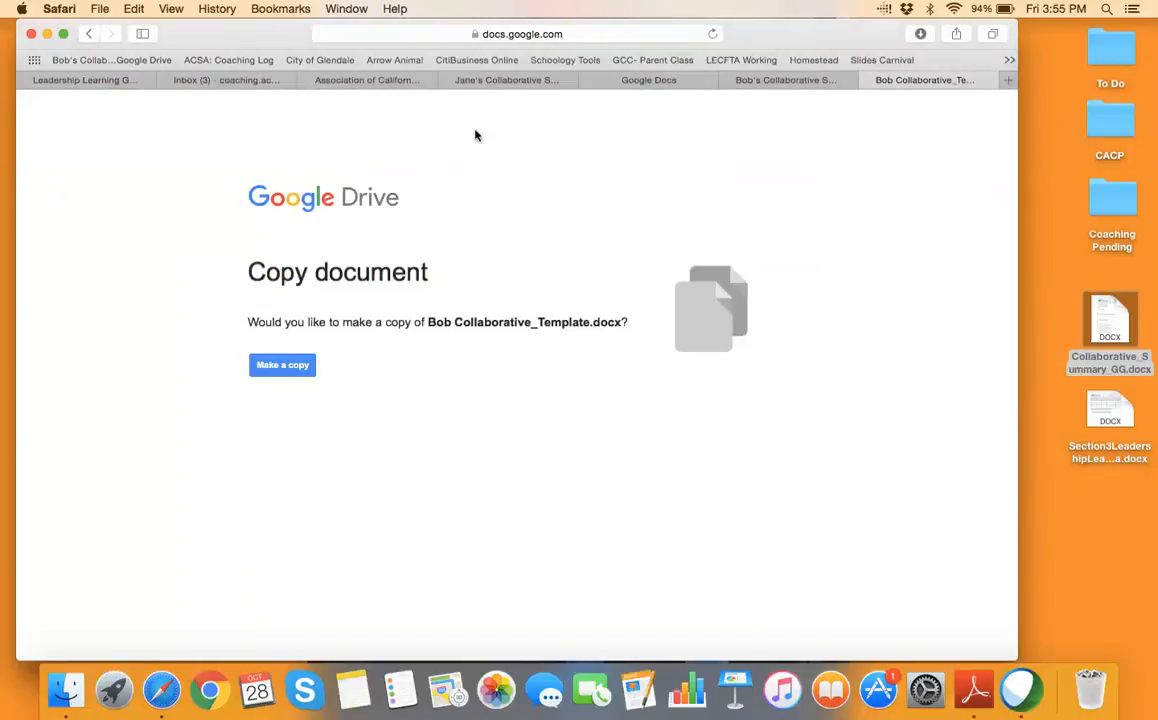
# Select the copy page's web address to bring it over to Gmail
pyautogui.click(411, 33)
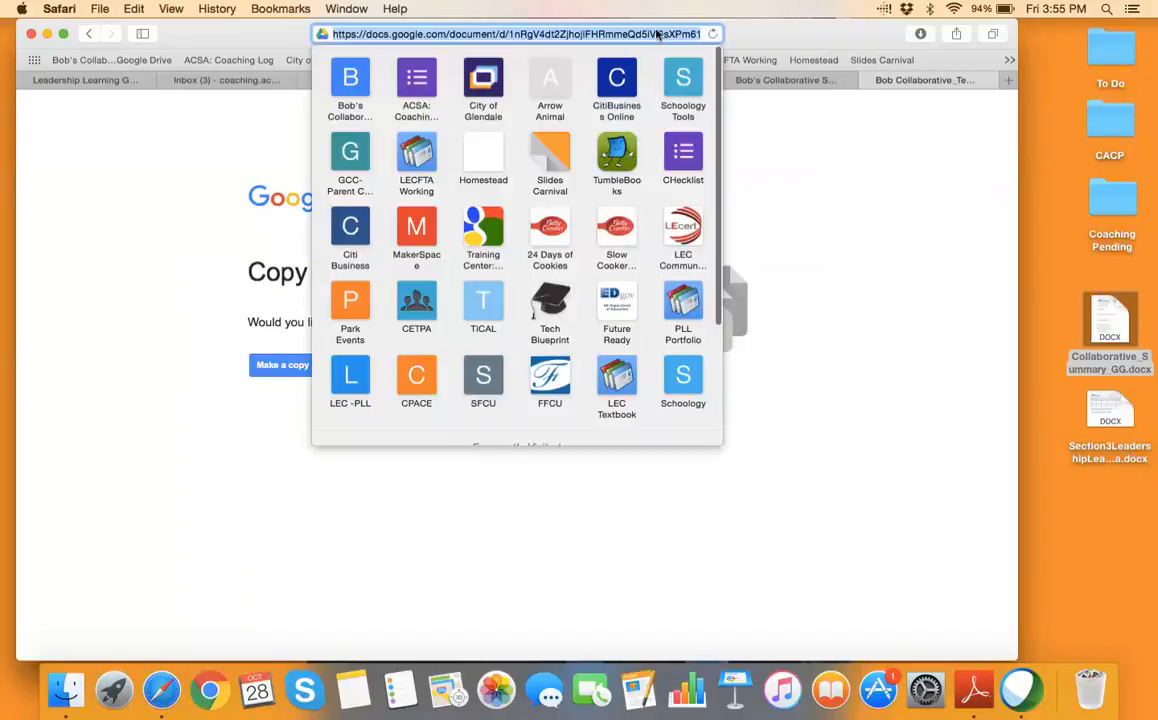
pyautogui.moveTo(768, 37); pyautogui.dragTo(770, 83)
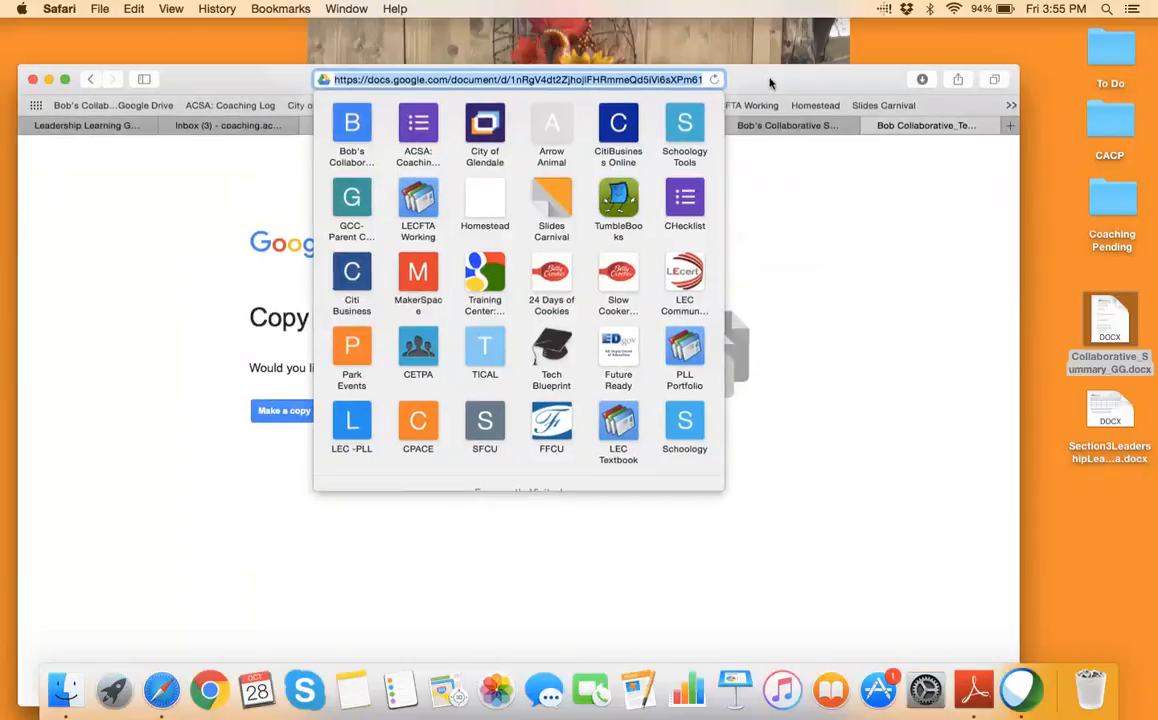
pyautogui.moveTo(254, 84); pyautogui.dragTo(252, 10)
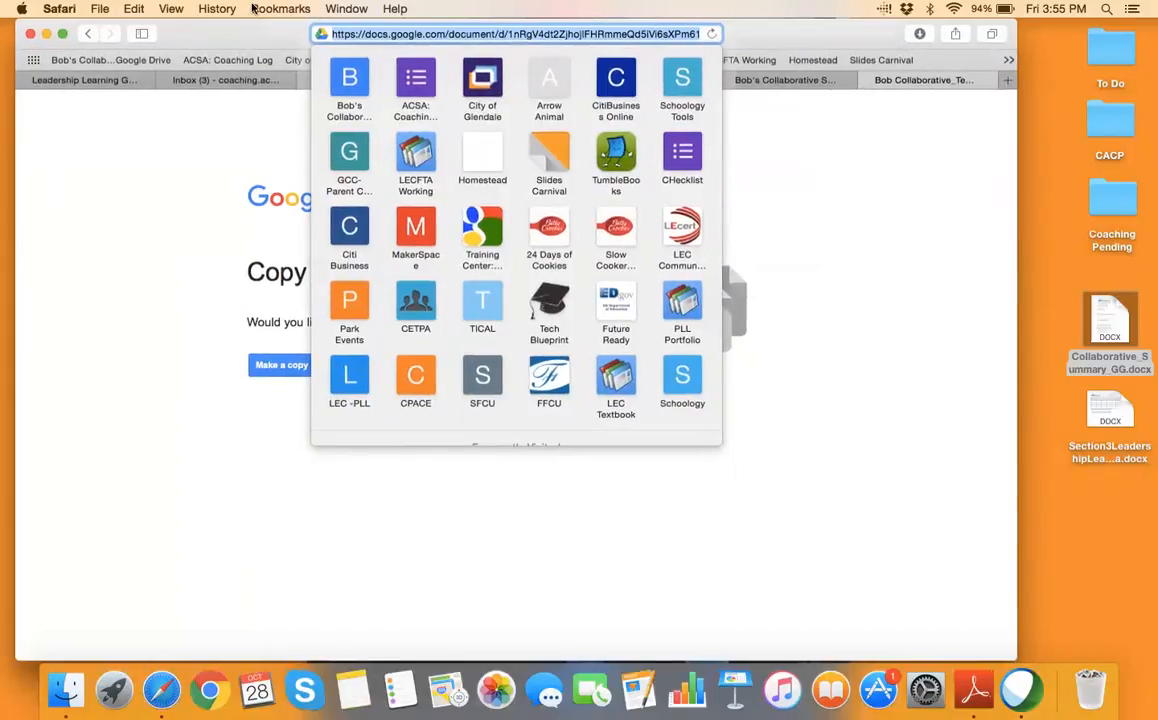
pyautogui.click(168, 80)
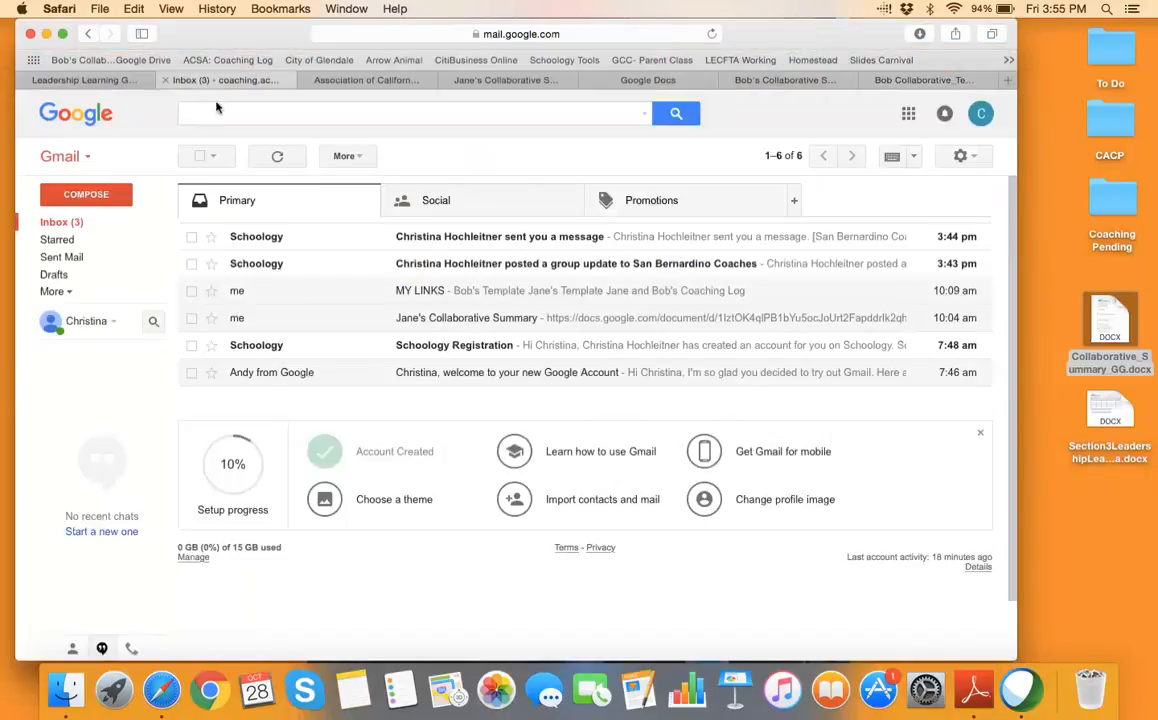
# Email the pasted /copy link to the suggested recipient, subject 'Here is the link to our collaborative summary template'
pyautogui.click(97, 196)
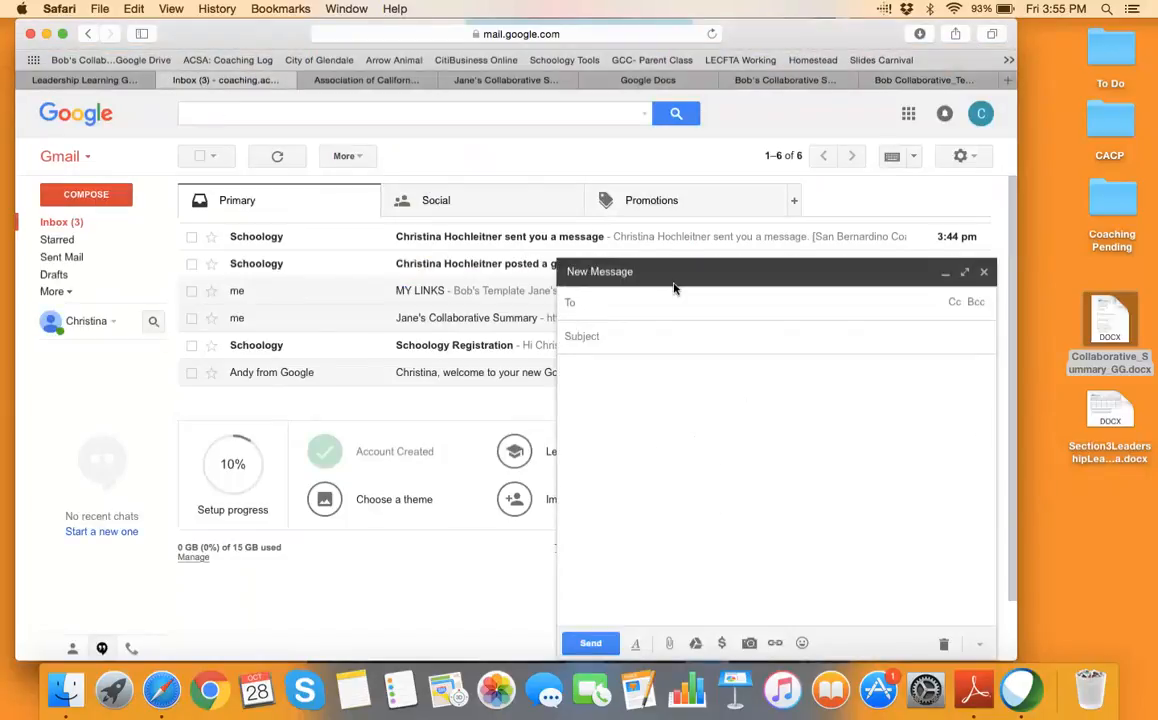
pyautogui.write('coc')
pyautogui.press('Return')
pyautogui.click(696, 336)
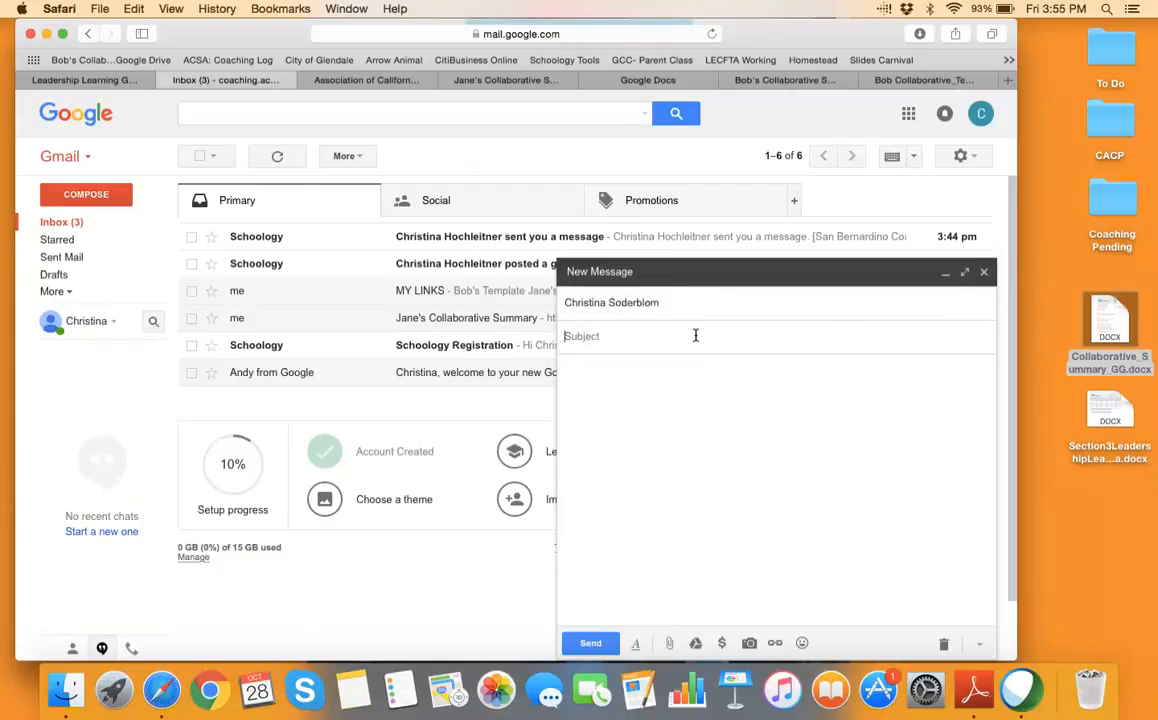
pyautogui.write('Here is the link to our collb')
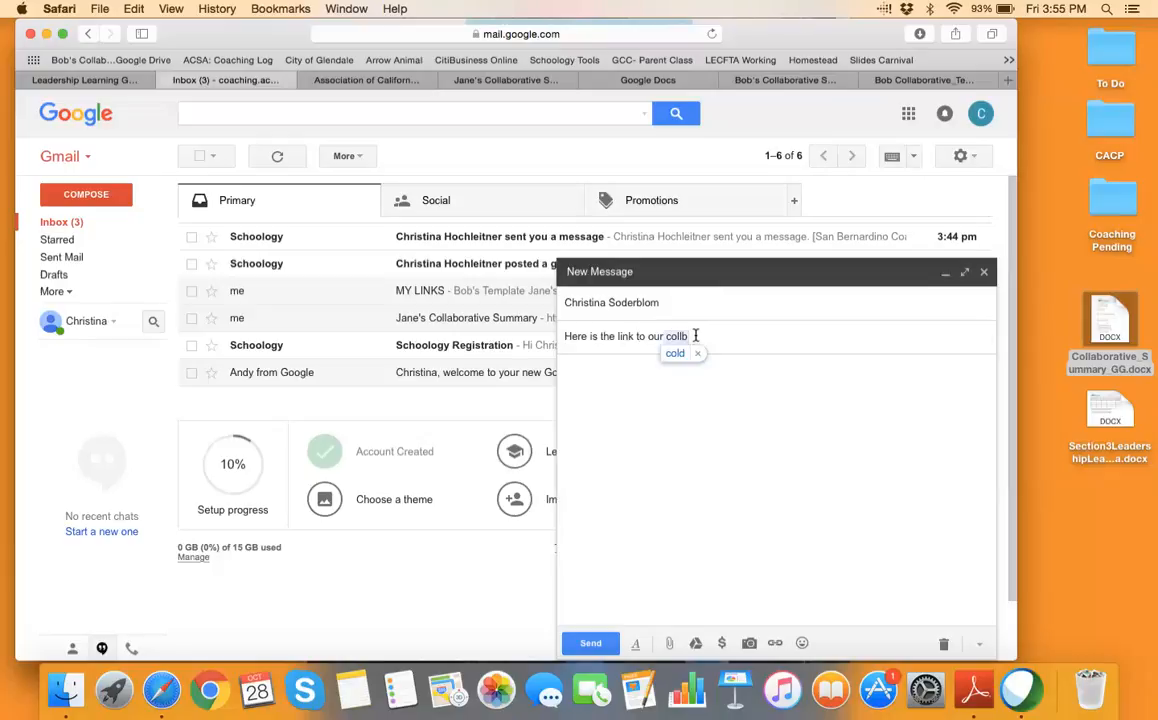
pyautogui.press('BackSpace')
pyautogui.write('aborative summary template')
pyautogui.click(695, 372)
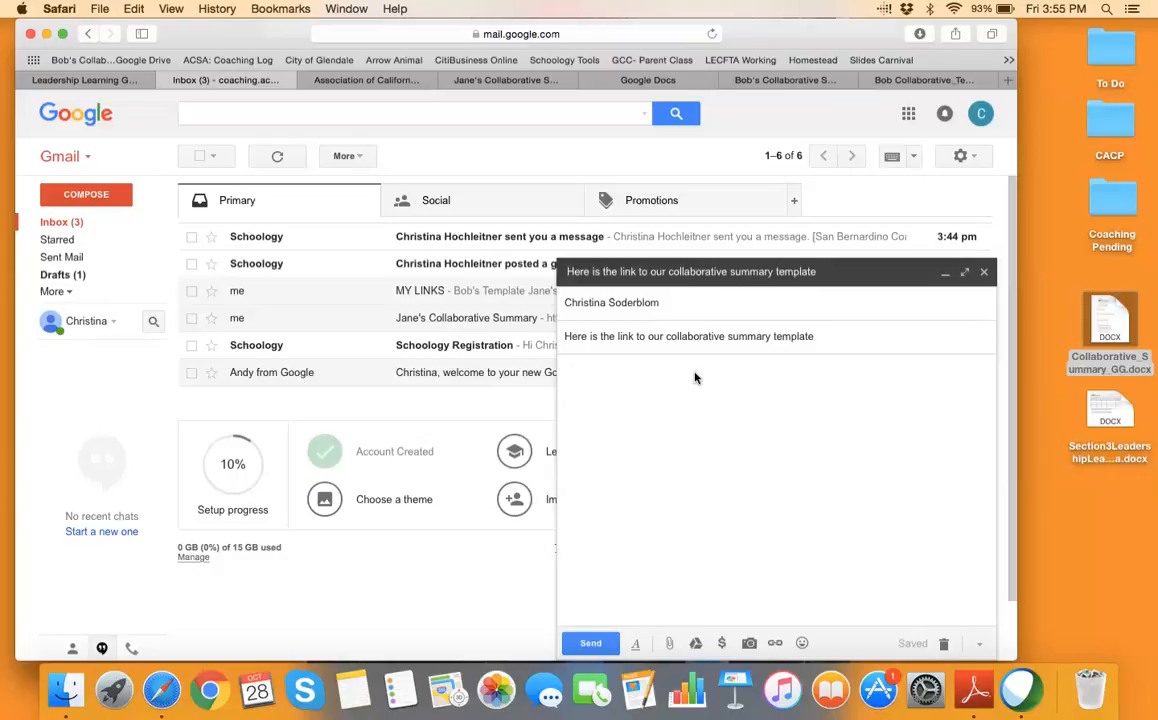
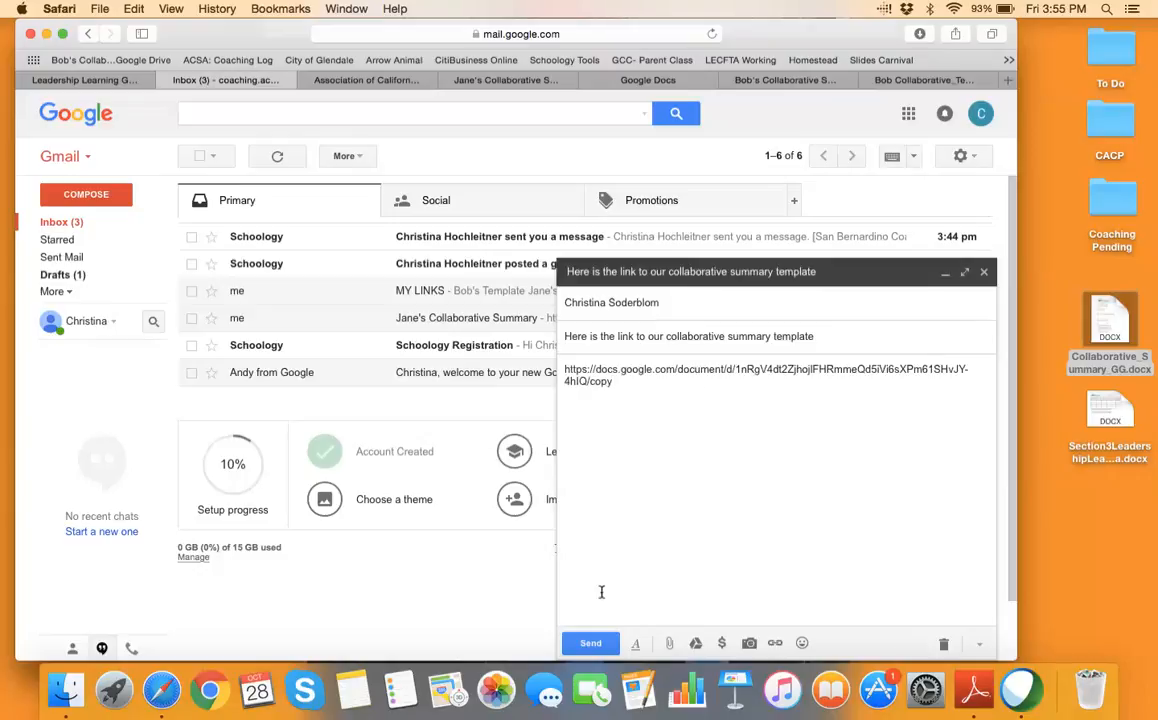
pyautogui.click(592, 644)
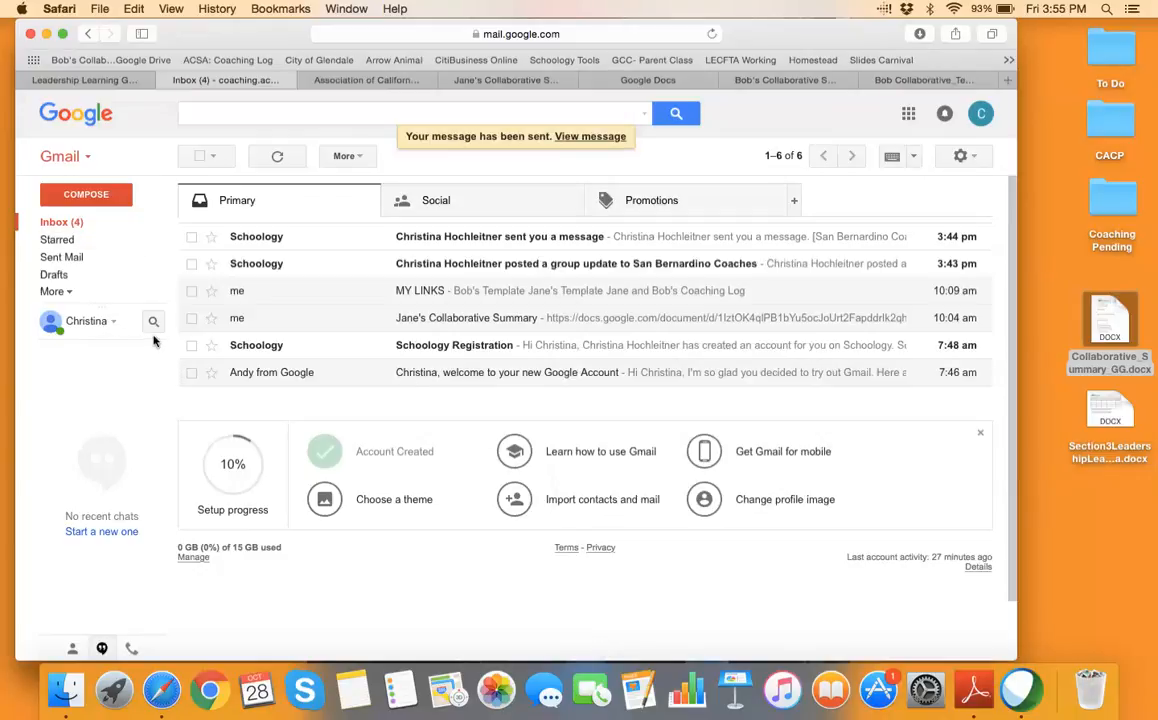
# Open the sent template-link message and follow its copy link
pyautogui.click(253, 244)
pyautogui.click(57, 229)
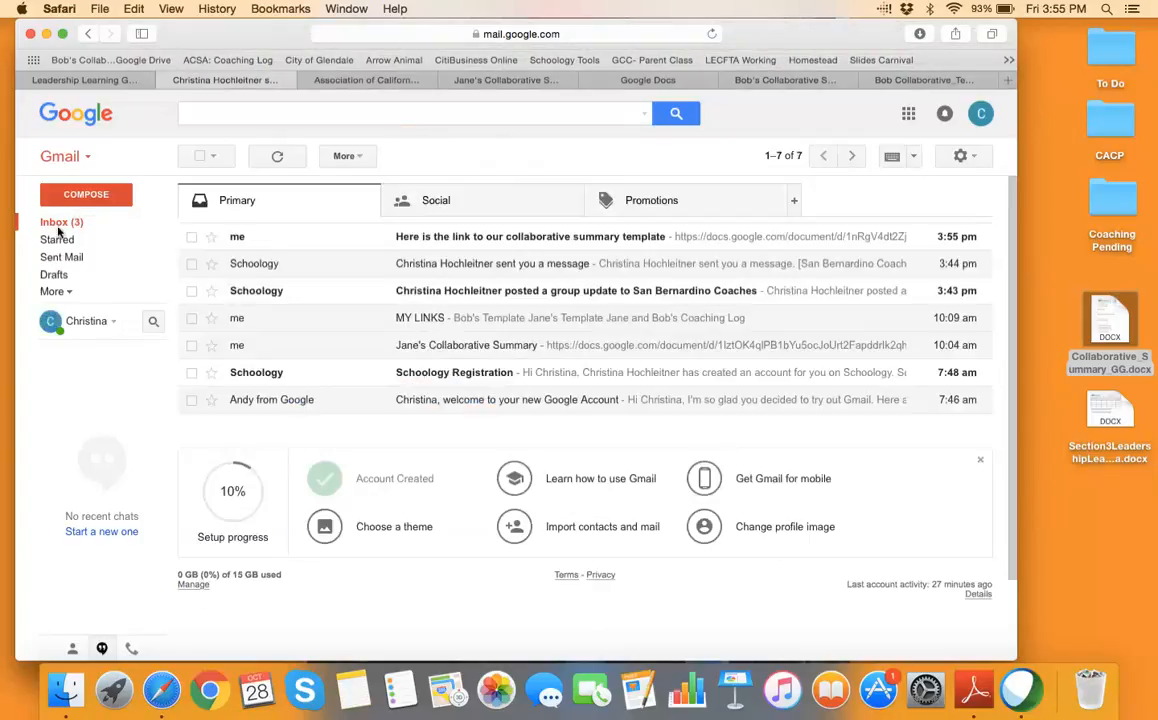
pyautogui.click(400, 237)
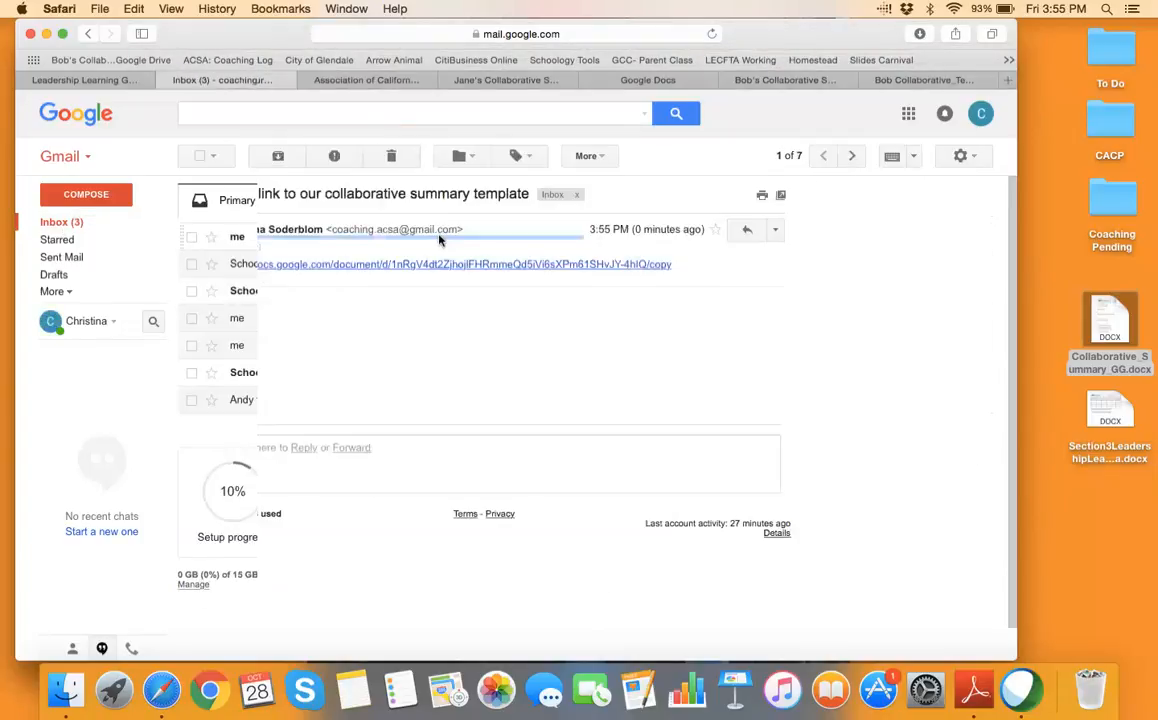
pyautogui.click(573, 264)
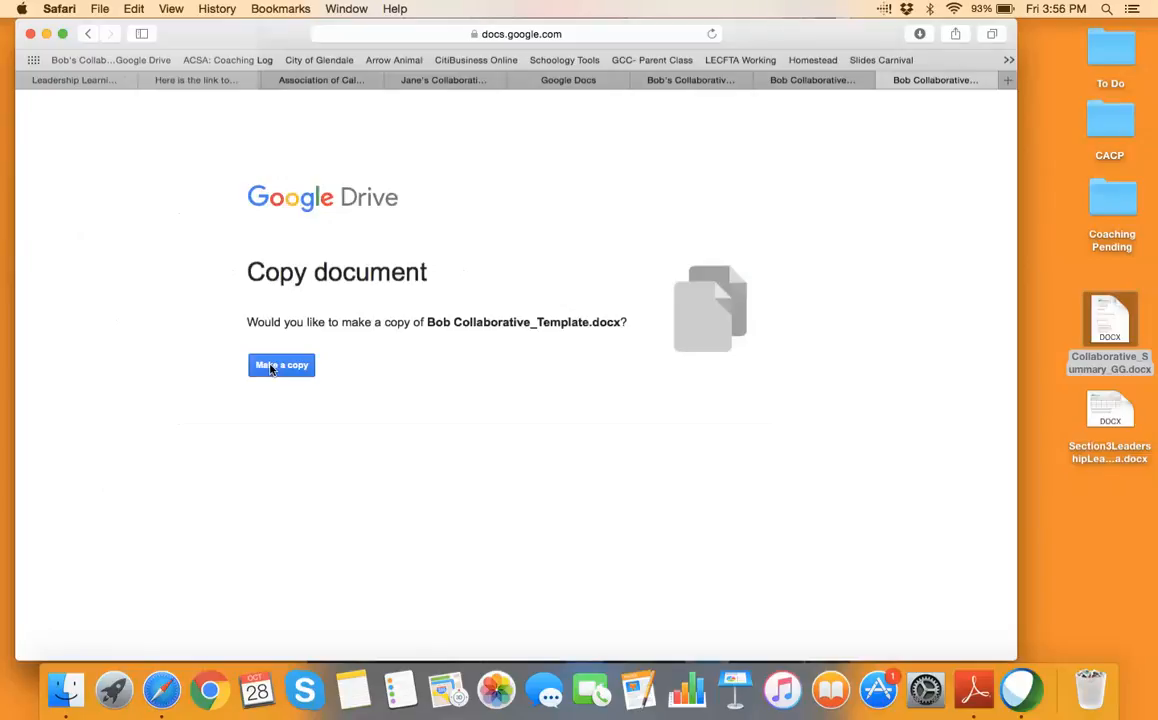
# Close the leftover Bob template copy pages and launch Gmail from the apps grid
pyautogui.click(585, 86)
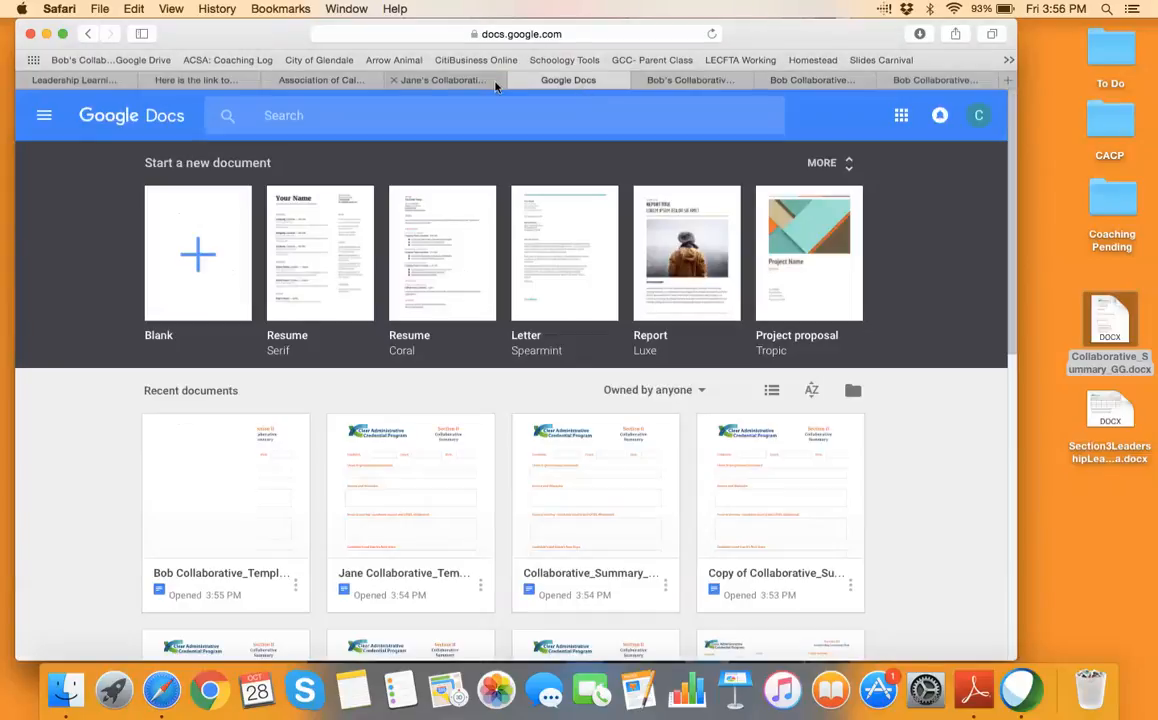
pyautogui.click(425, 80)
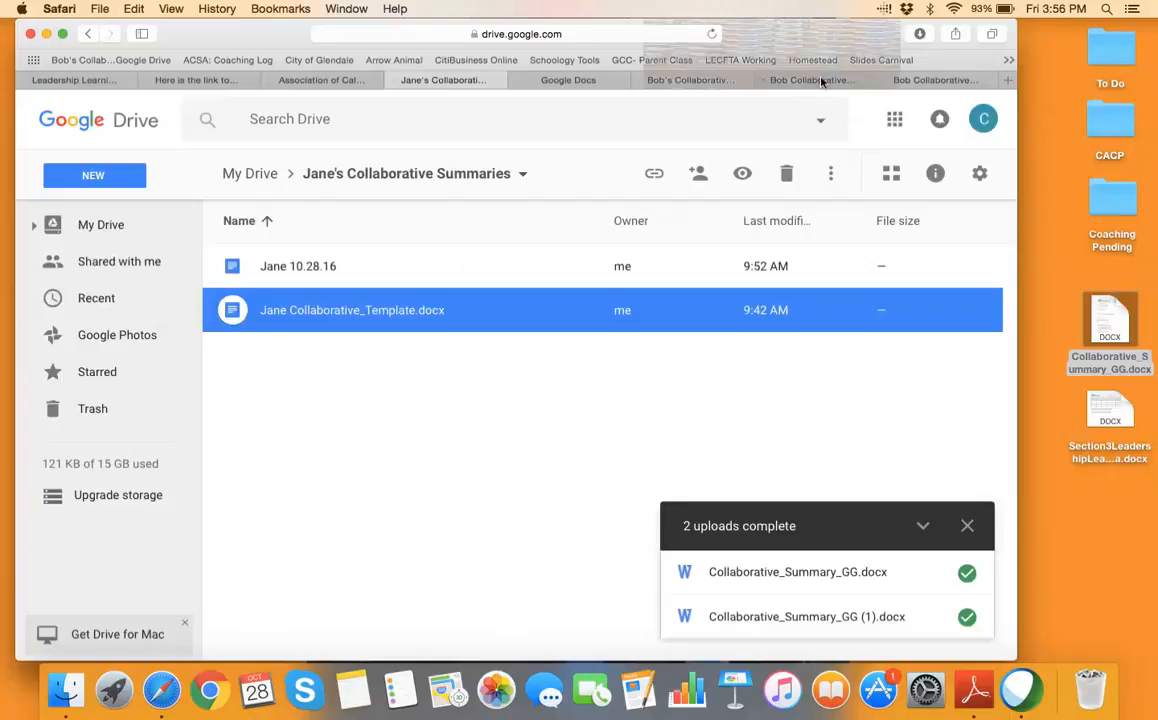
pyautogui.click(893, 80)
pyautogui.click(886, 80)
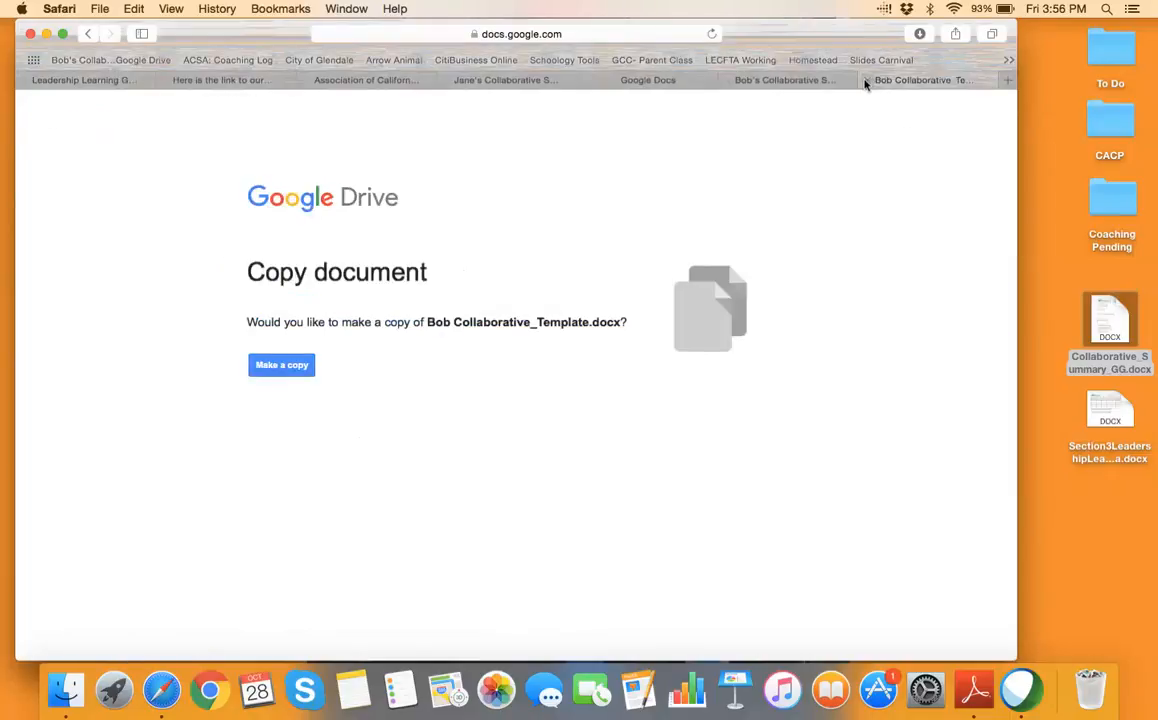
pyautogui.click(866, 81)
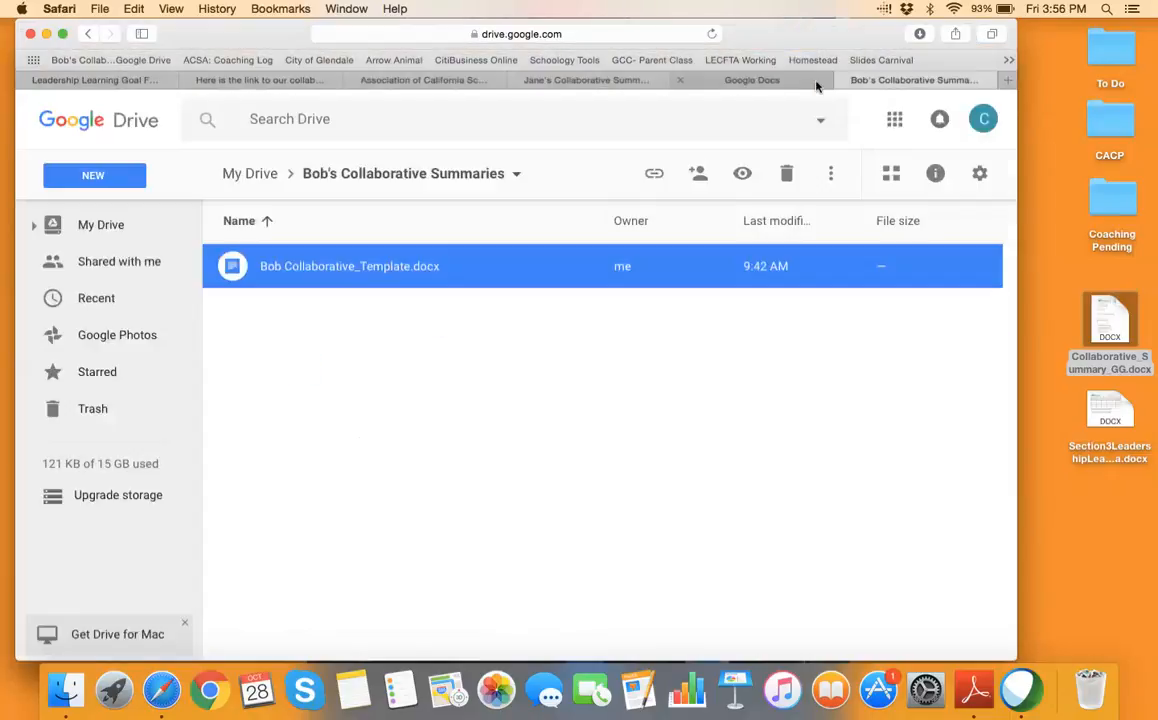
pyautogui.click(894, 119)
pyautogui.click(779, 395)
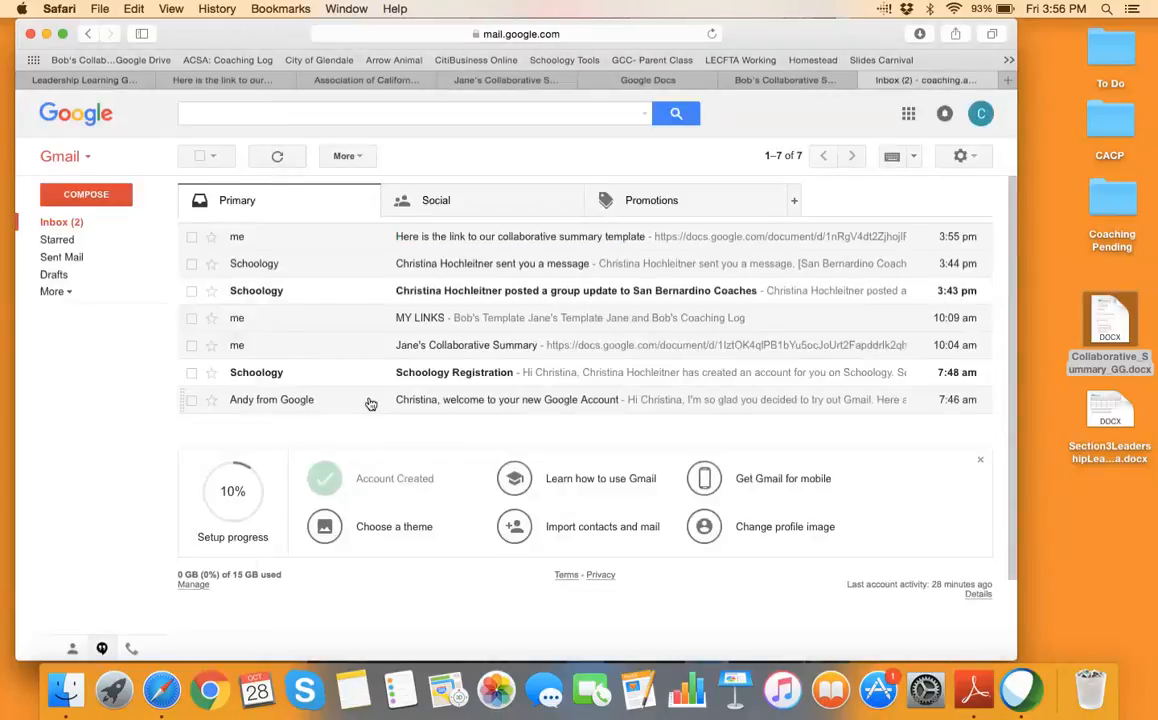
# From the MY LINKS email, copy Bob's template and retitle it 10.28.16 Bob Collaborative_Template.docx
pyautogui.click(416, 321)
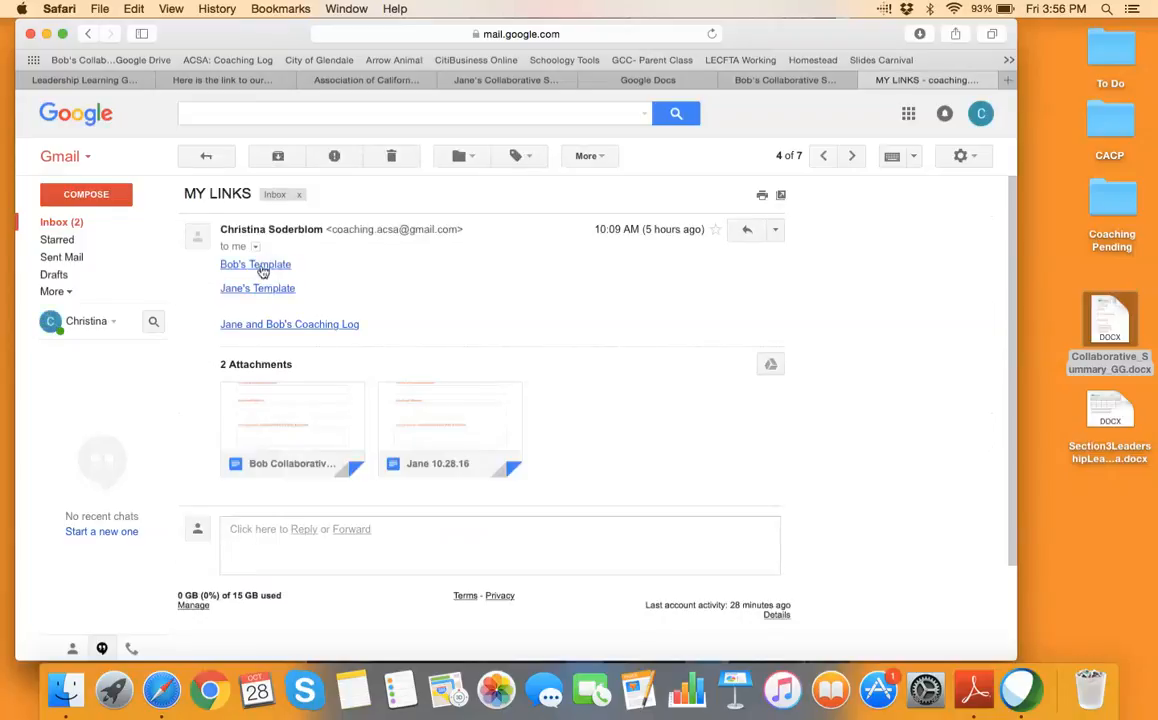
pyautogui.click(308, 325)
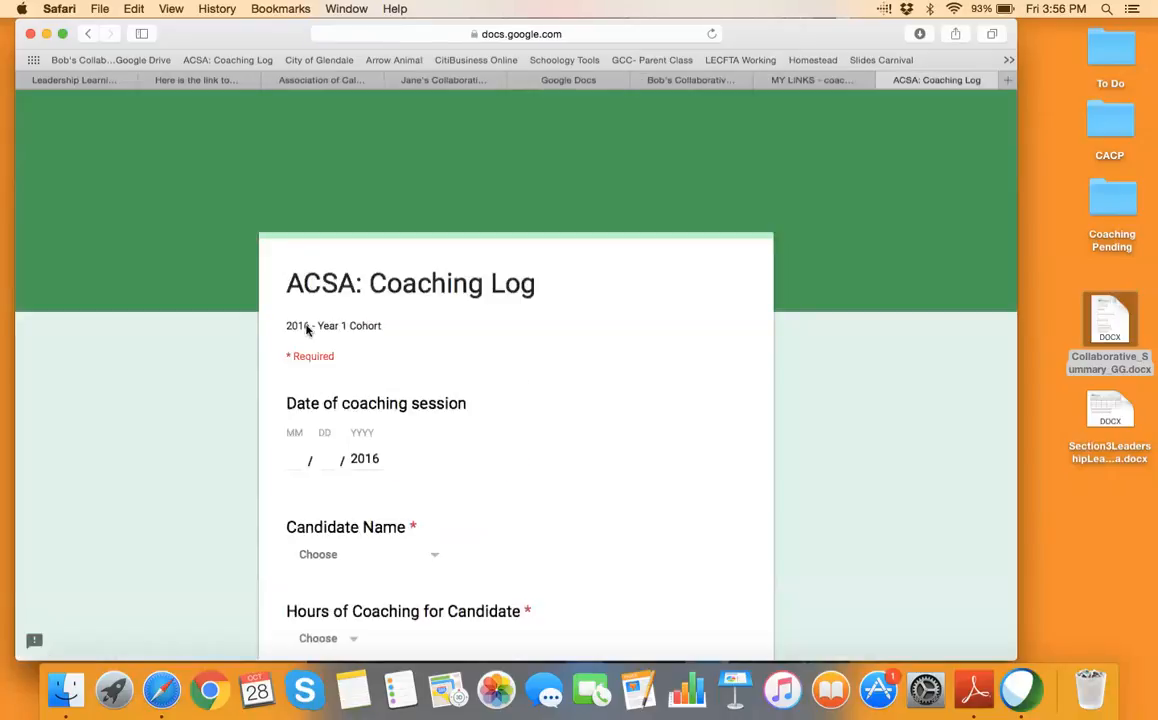
pyautogui.click(884, 81)
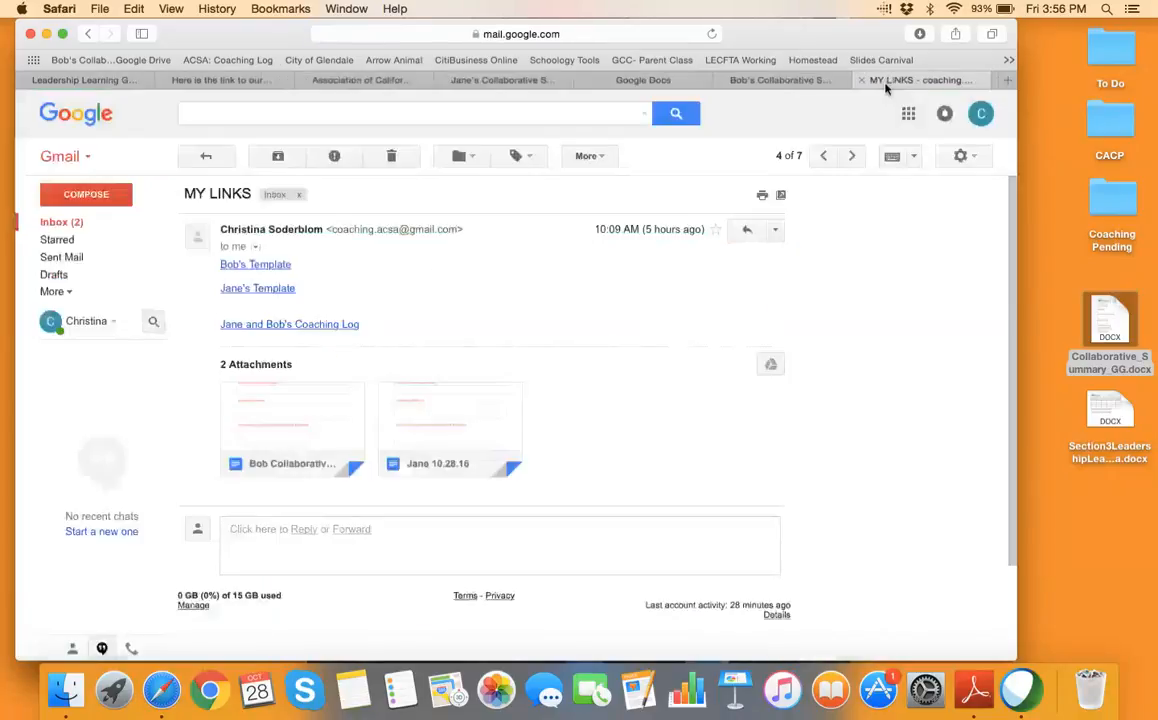
pyautogui.click(277, 265)
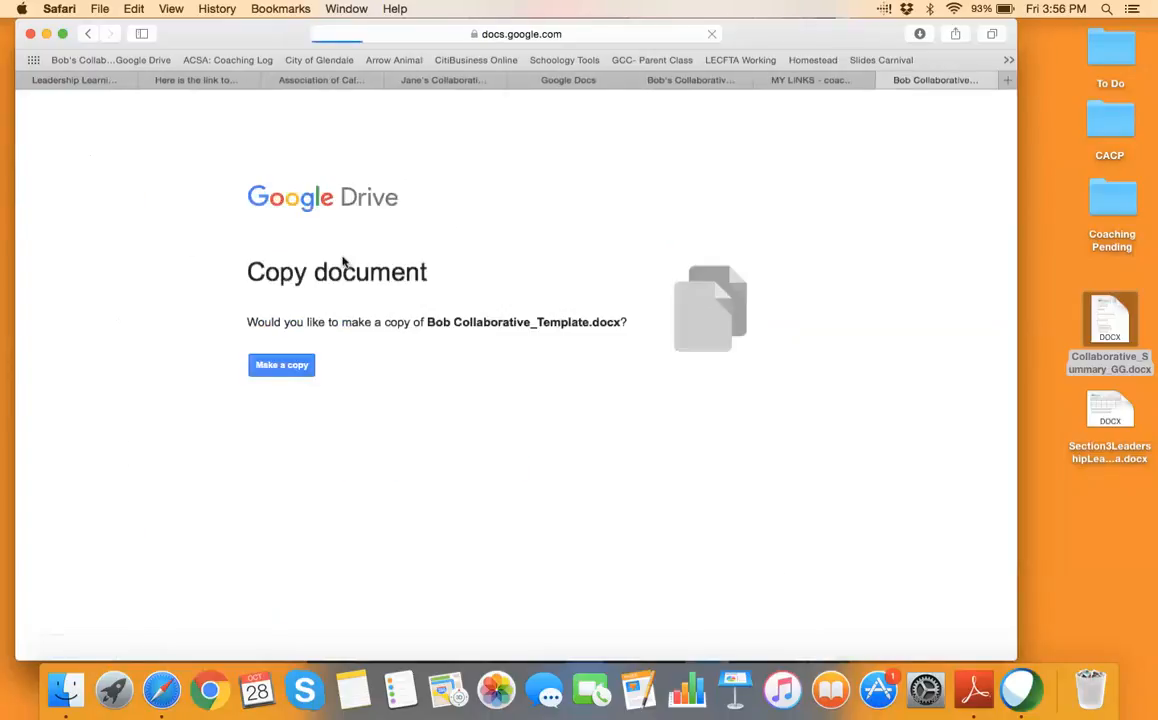
pyautogui.click(300, 365)
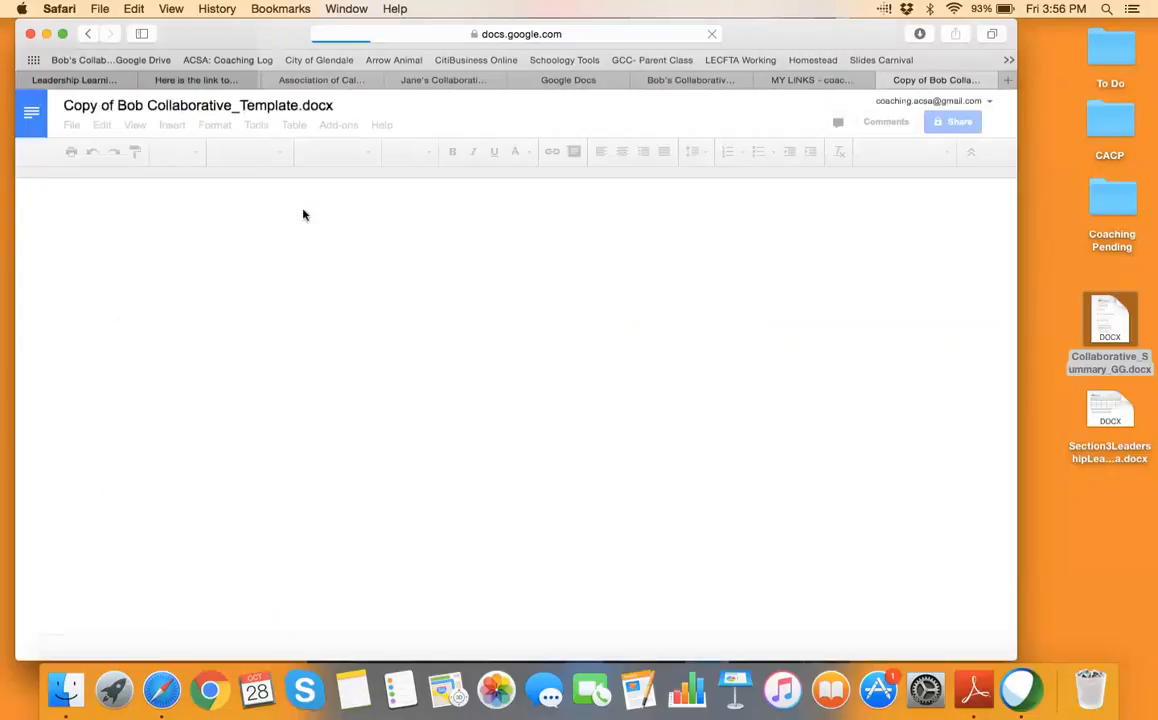
pyautogui.moveTo(117, 105); pyautogui.dragTo(56, 105)
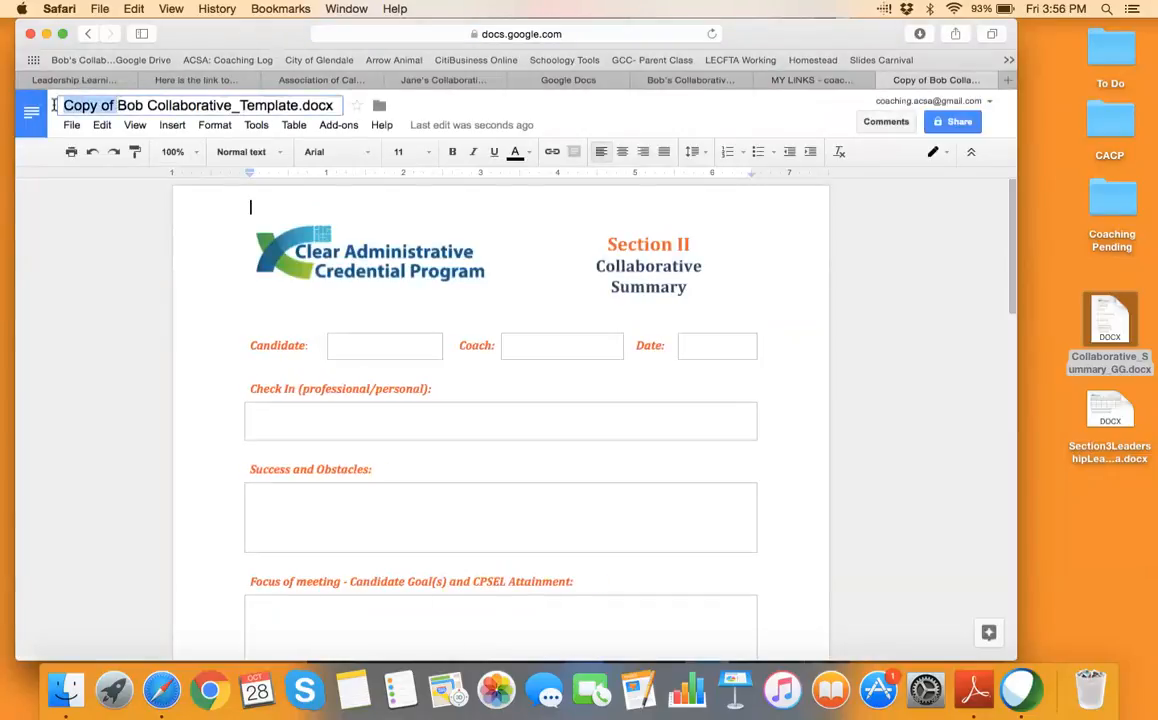
pyautogui.write('10.28.16')
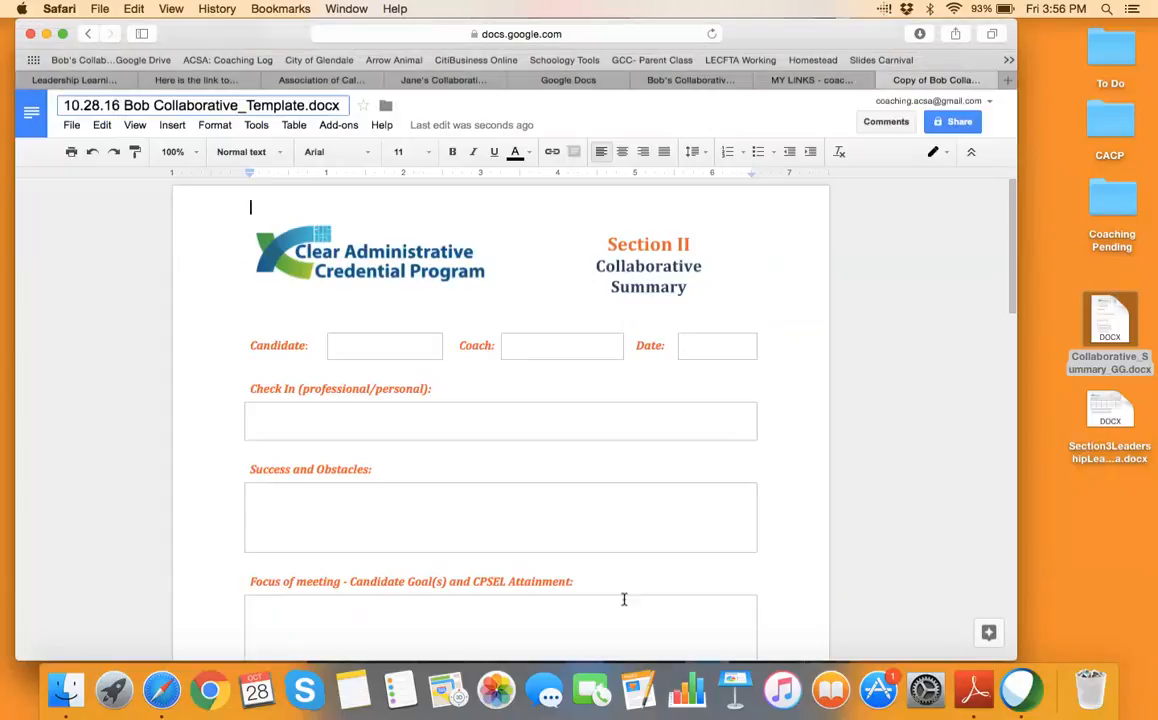
pyautogui.click(755, 79)
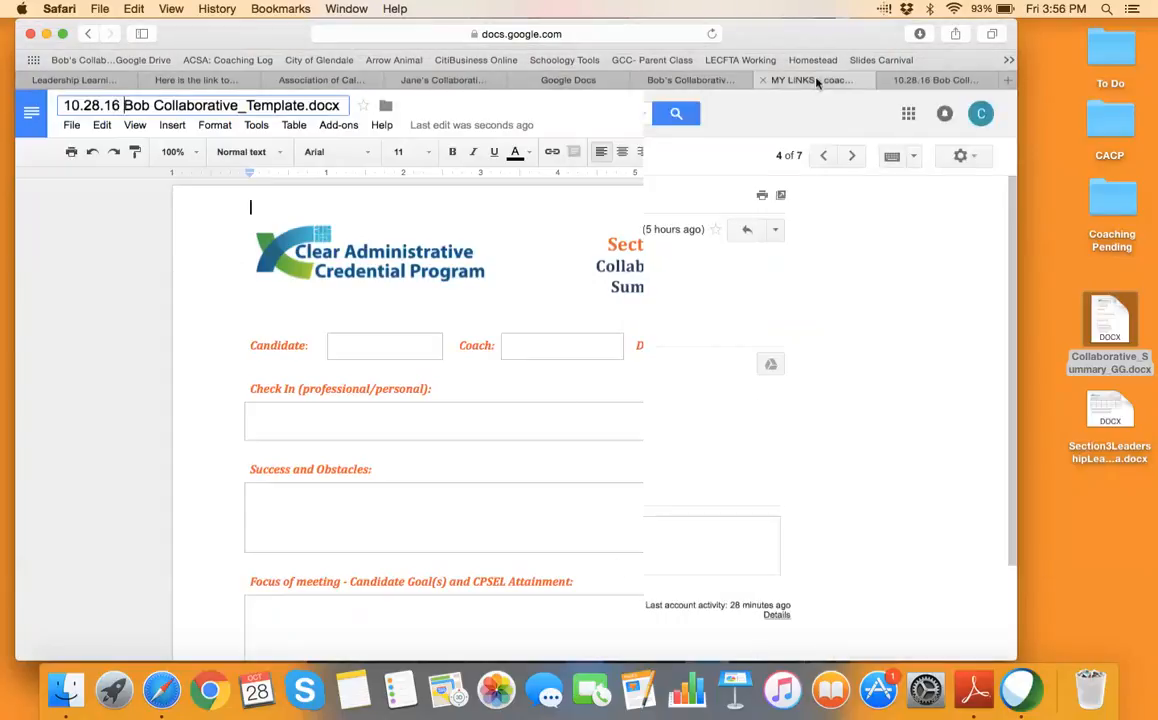
# Copy Jane's template from the MY LINKS email and retitle it 'Copy of Jane 10.31.16'
pyautogui.click(278, 292)
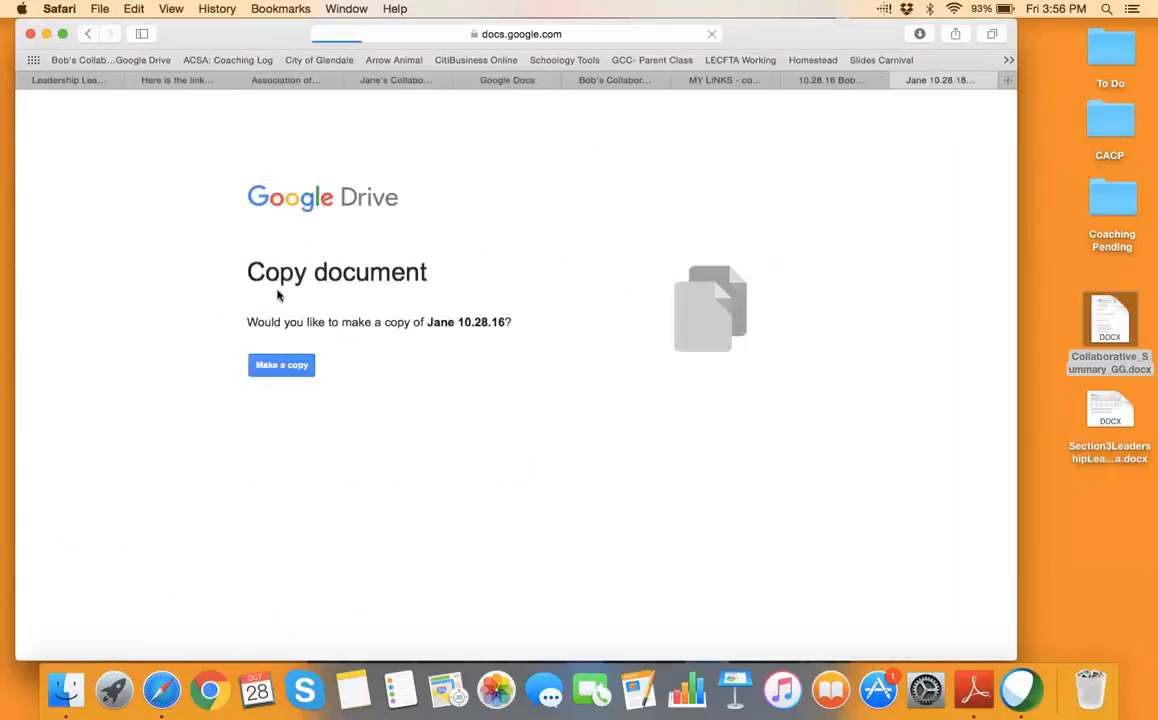
pyautogui.click(285, 366)
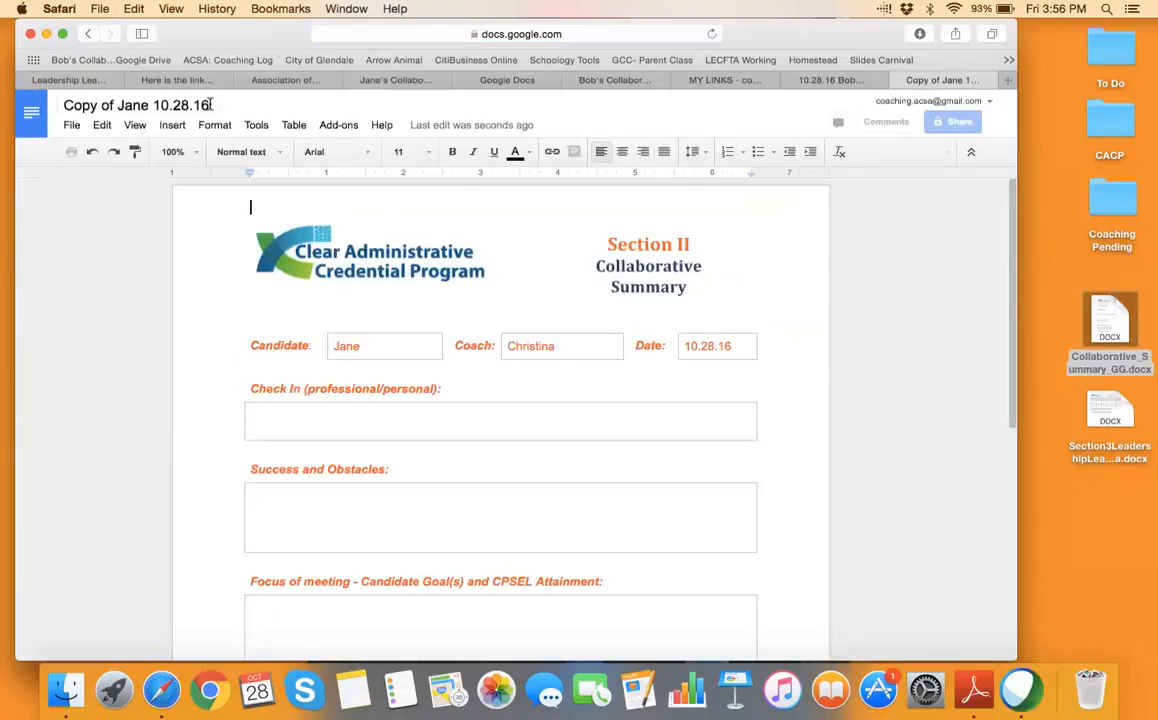
pyautogui.click(208, 105)
pyautogui.press('BackSpace')
pyautogui.press('BackSpace')
pyautogui.press('BackSpace')
pyautogui.press('BackSpace')
pyautogui.press('BackSpace')
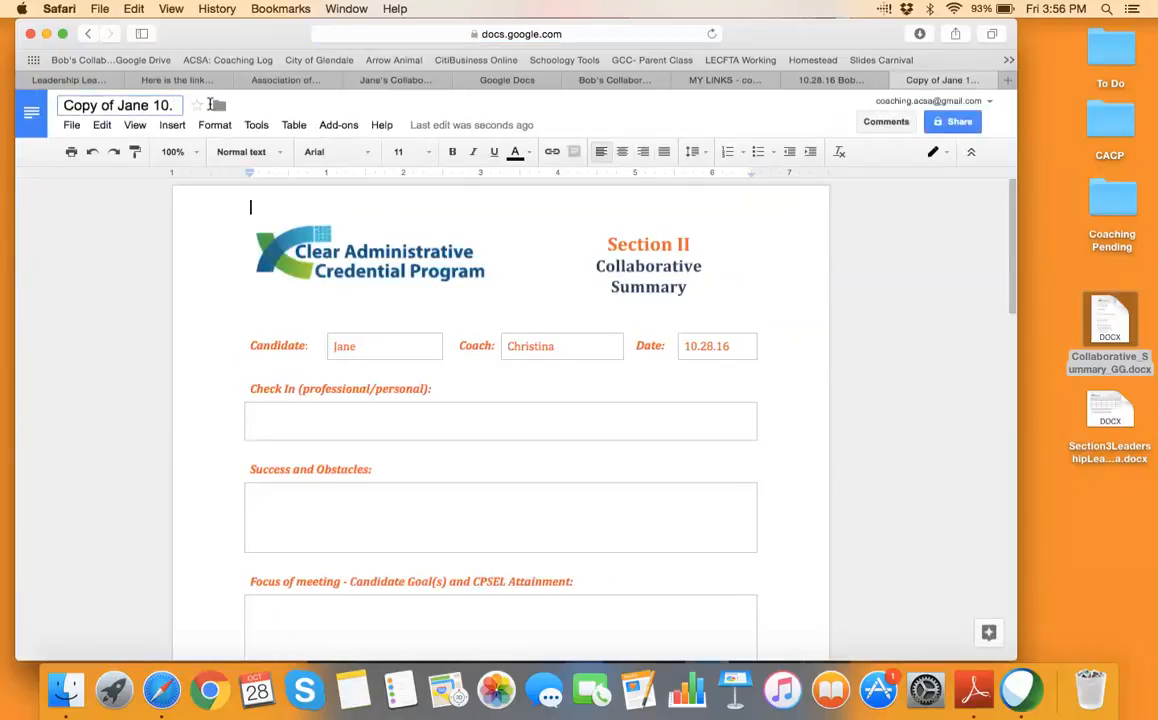
pyautogui.write('31.16')
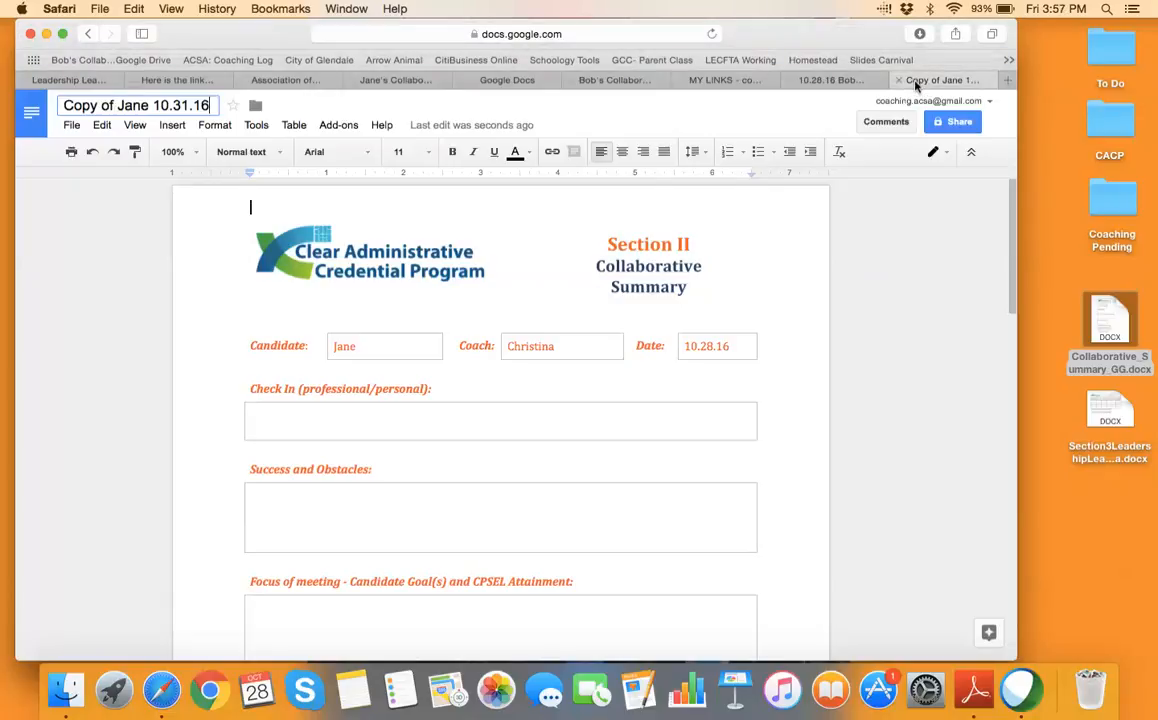
pyautogui.press('Return')
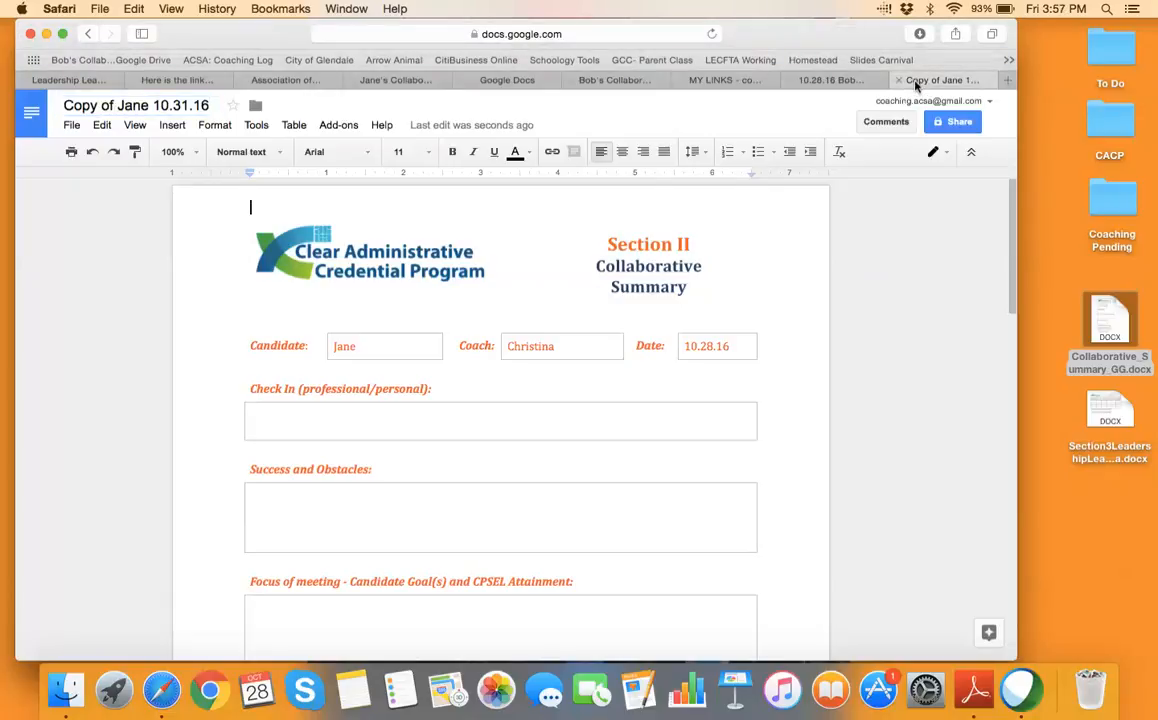
pyautogui.click(724, 80)
pyautogui.click(300, 324)
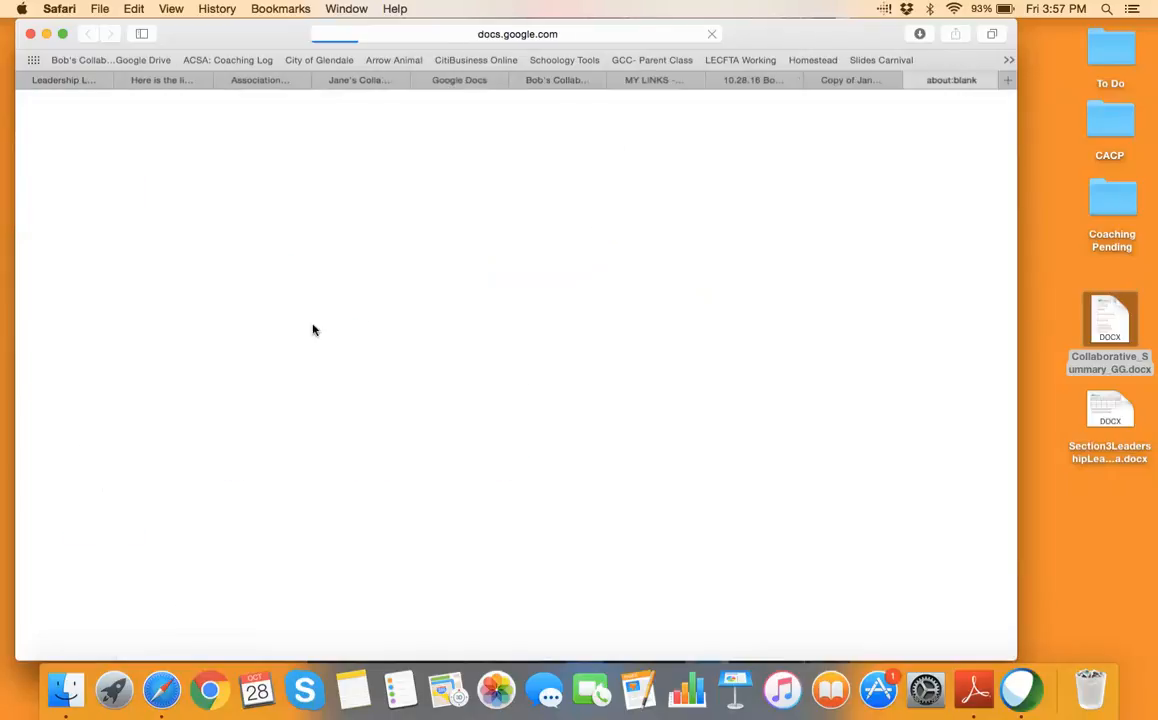
# Preview the Coaching Log's Candidate Name choices, then close the email, document, copy and form pages
pyautogui.scroll(-1, 420, 500)
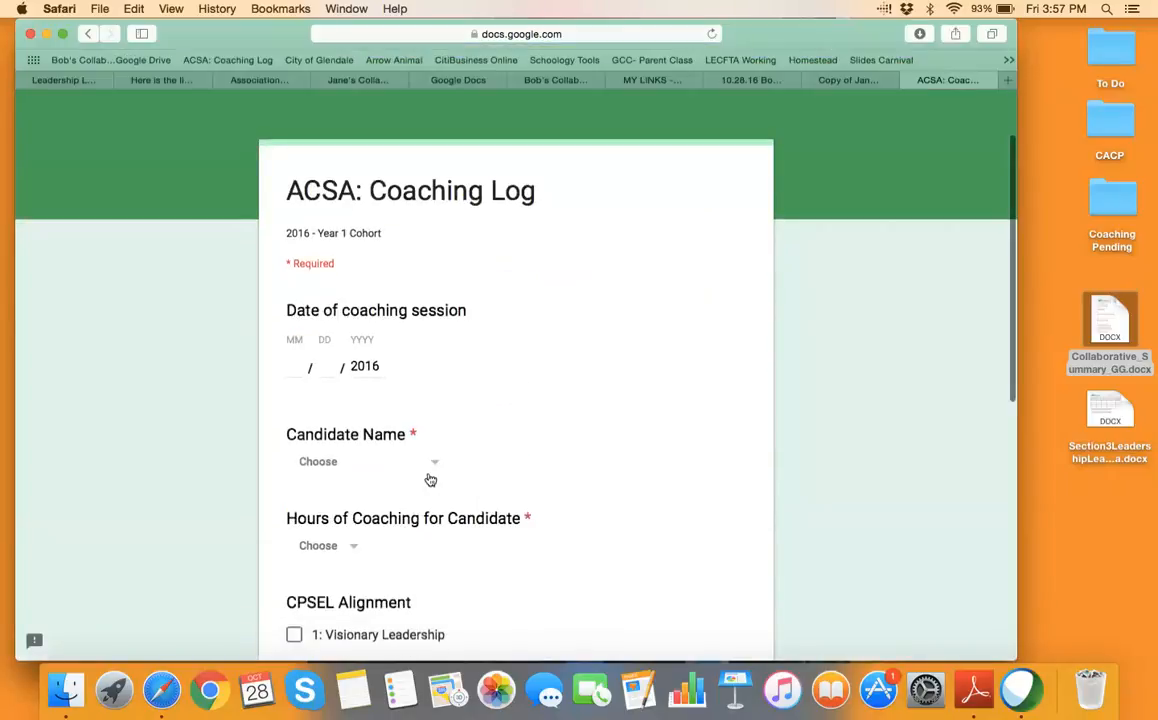
pyautogui.click(430, 468)
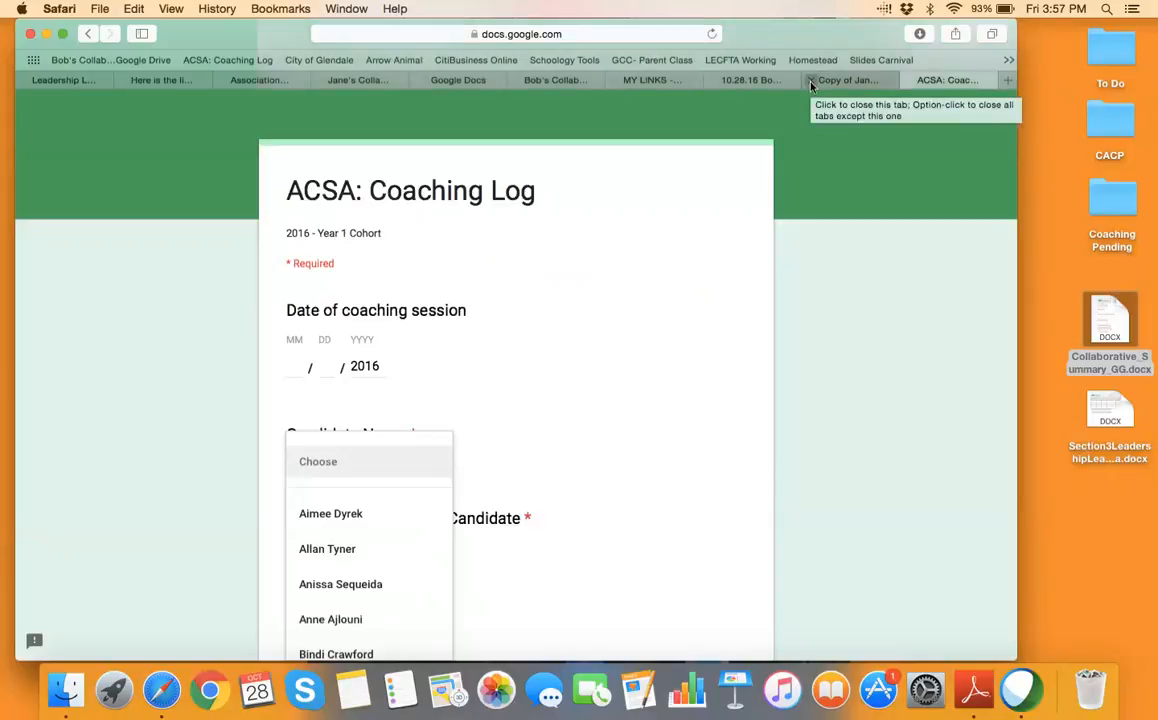
pyautogui.click(616, 81)
pyautogui.click(617, 81)
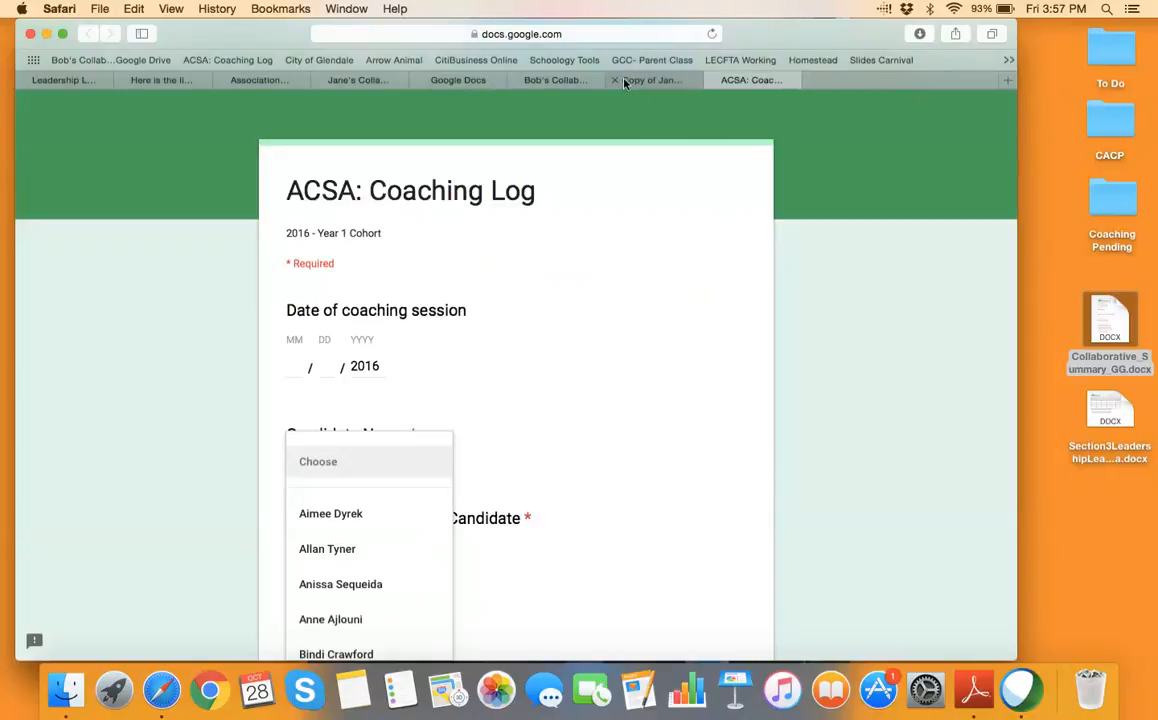
pyautogui.click(616, 81)
pyautogui.click(617, 81)
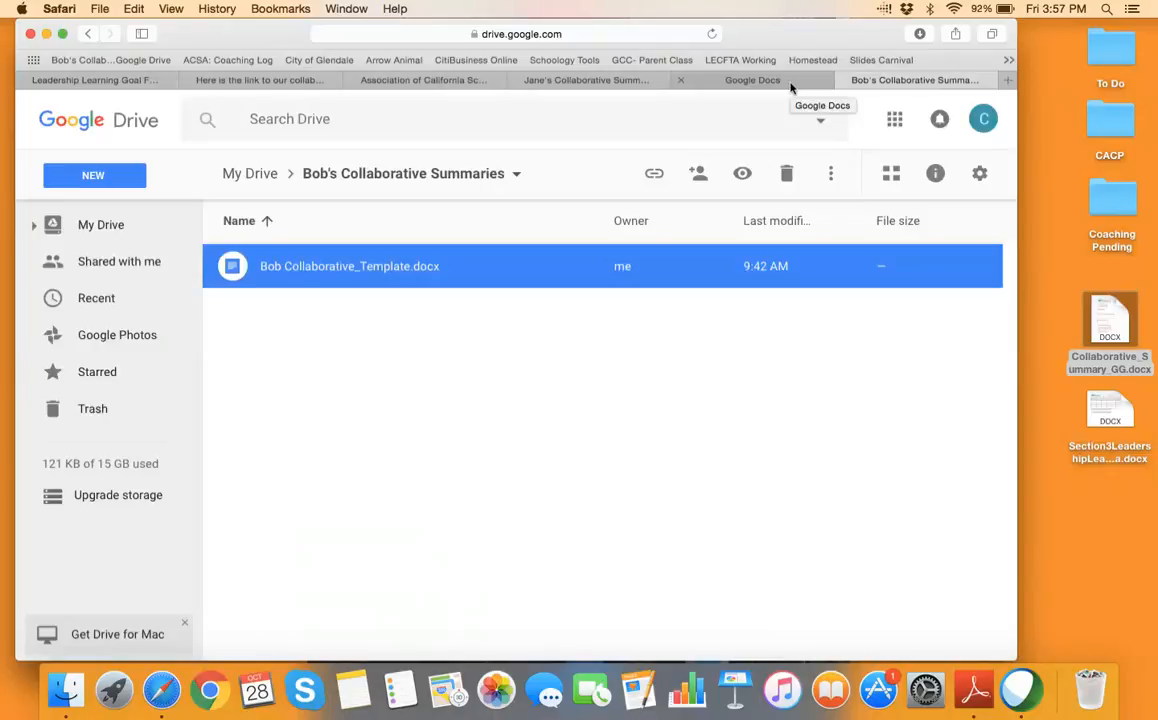
# Open Google Drive's My Drive from the Google apps grid
pyautogui.click(788, 84)
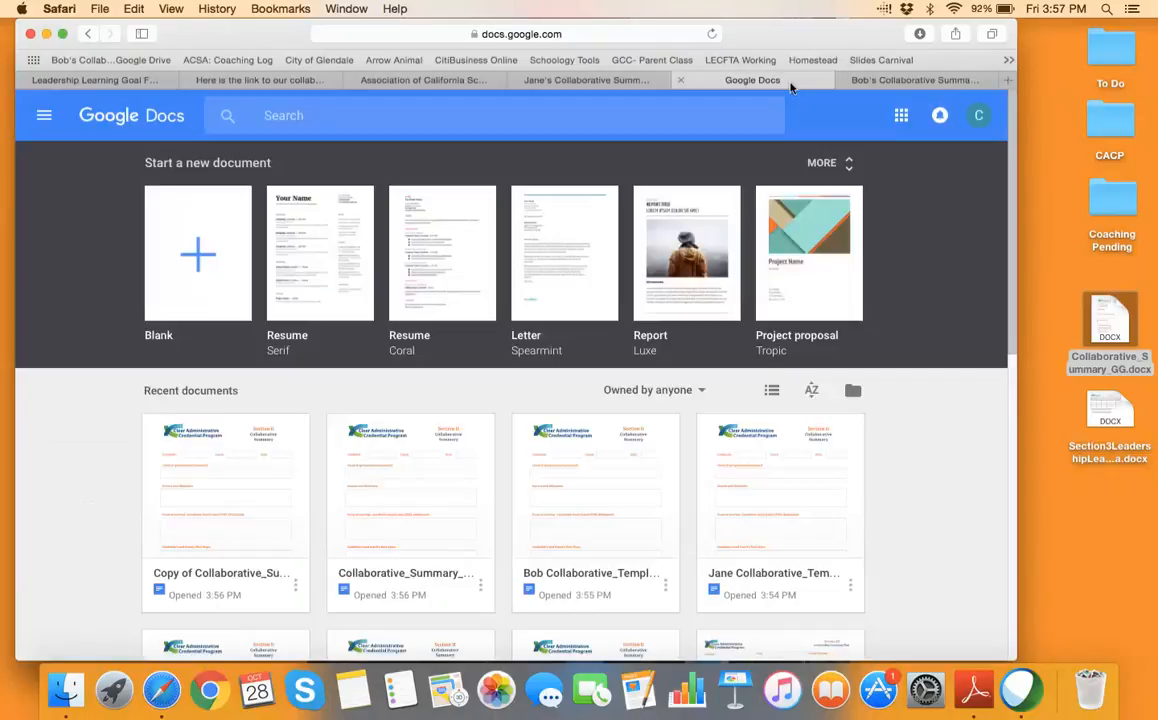
pyautogui.click(901, 116)
pyautogui.click(871, 233)
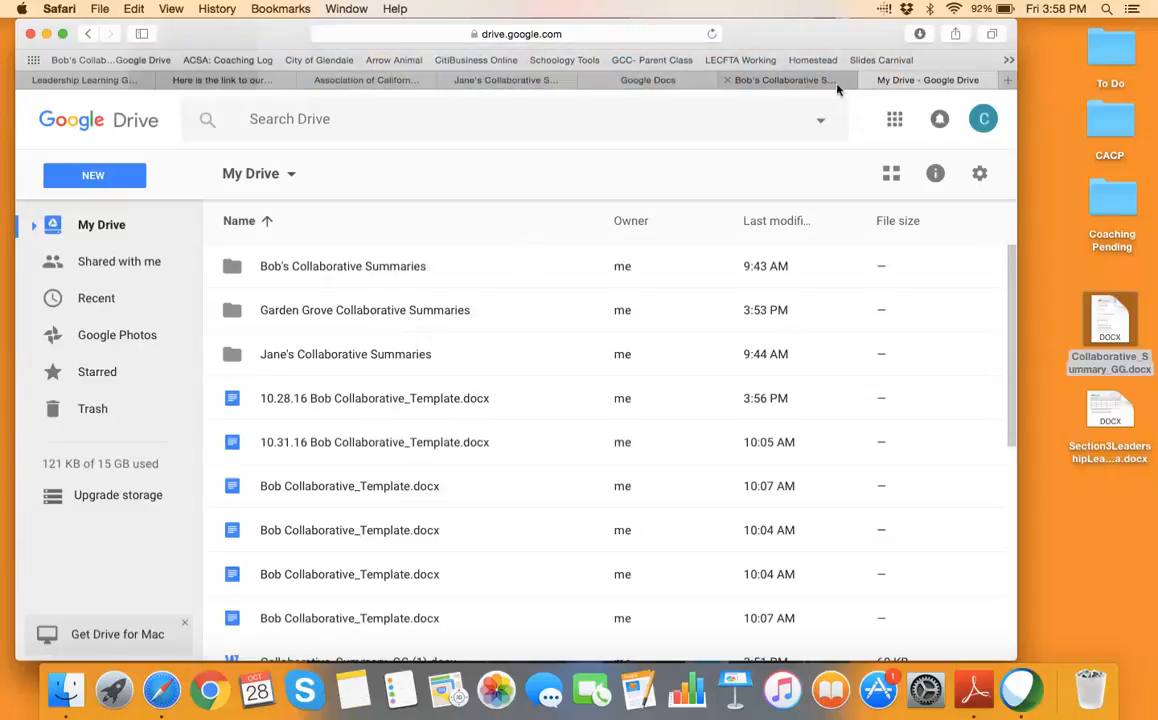
# Close the leftover folder, Docs home, association website and email pages
pyautogui.click(730, 80)
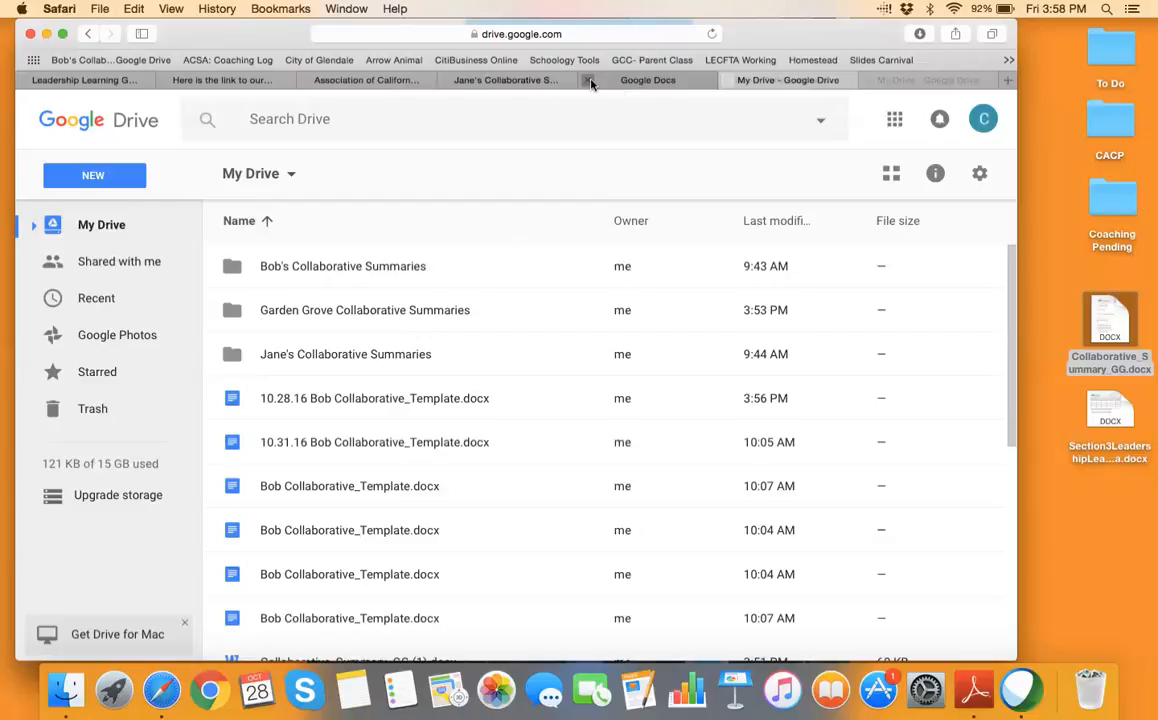
pyautogui.click(588, 80)
pyautogui.click(450, 82)
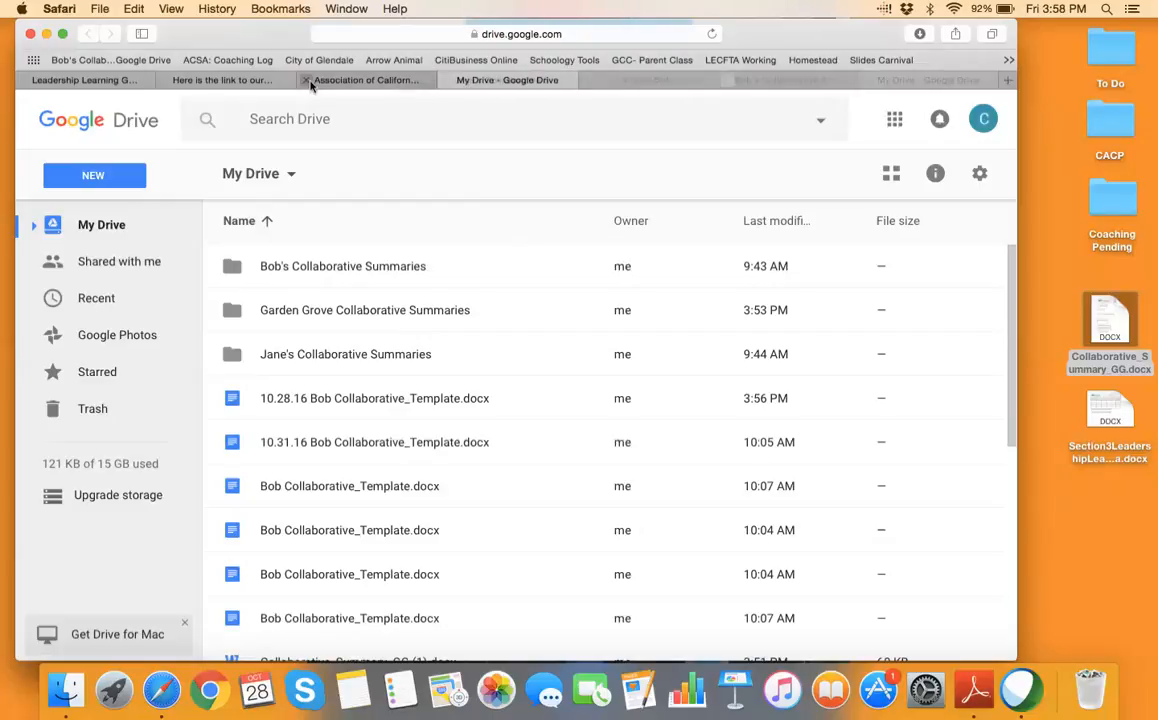
pyautogui.click(306, 80)
pyautogui.click(167, 80)
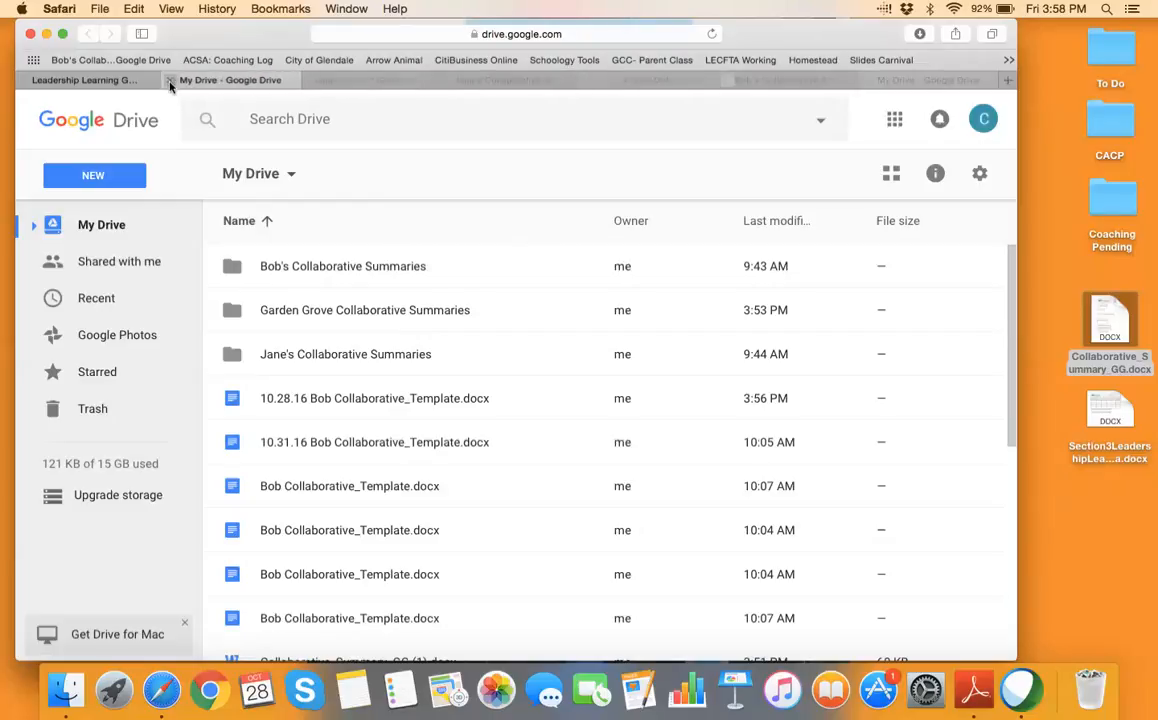
# Return to the Leadership Learning Goal Form in Schoology and view the Courses and Resources menus
pyautogui.click(412, 81)
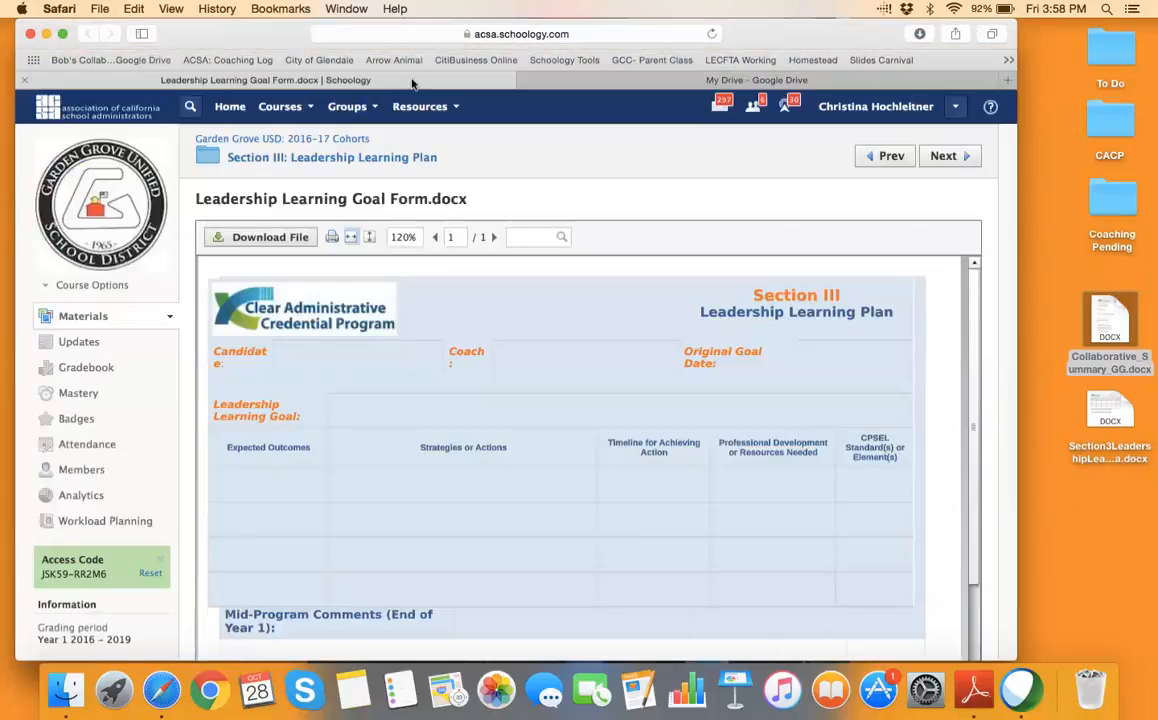
pyautogui.click(310, 107)
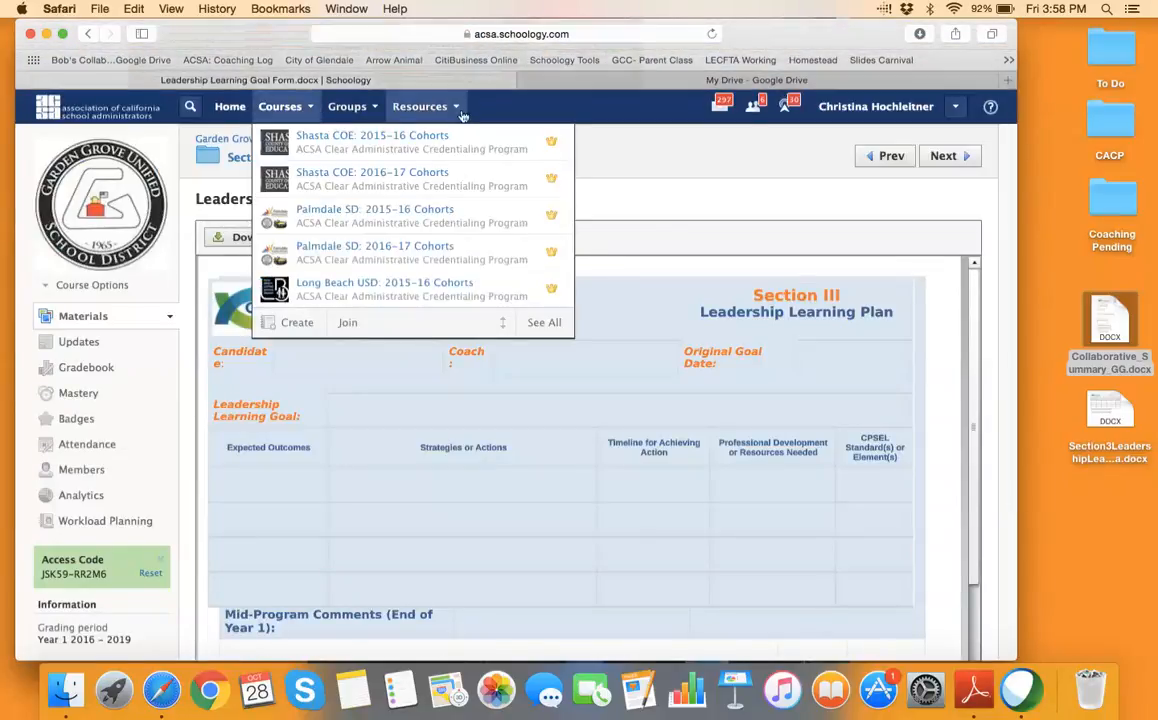
pyautogui.click(456, 107)
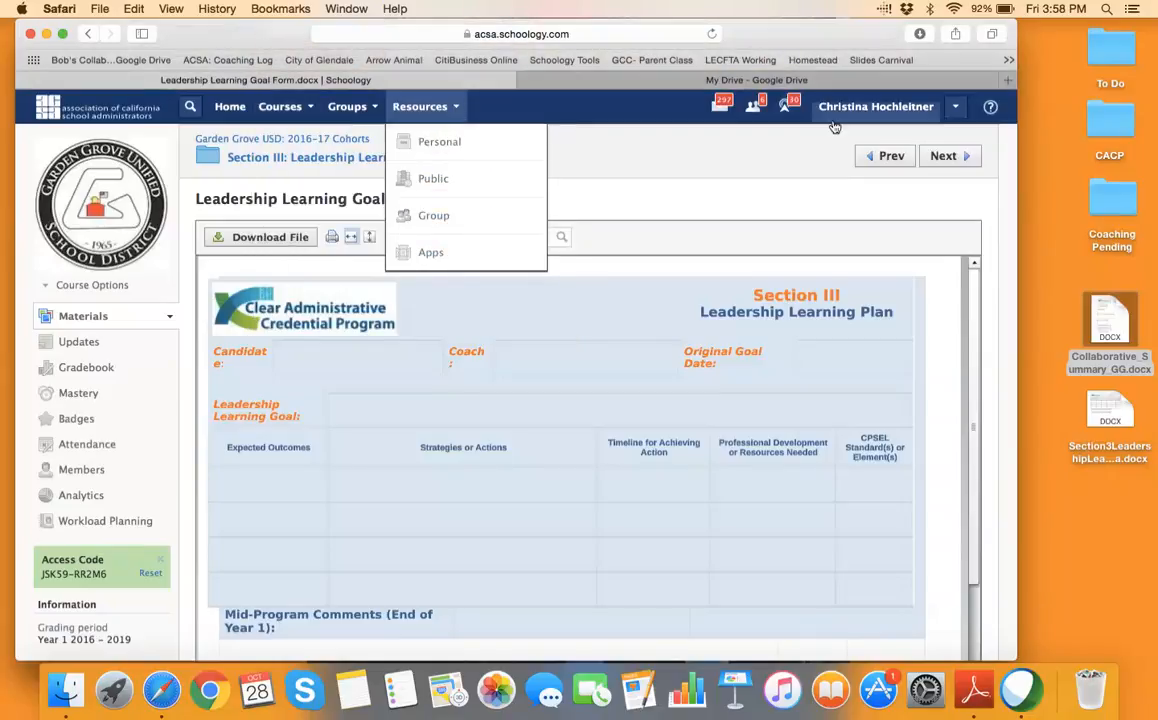
# Log out of Schoology and sign back in with a different account's saved login details
pyautogui.click(957, 109)
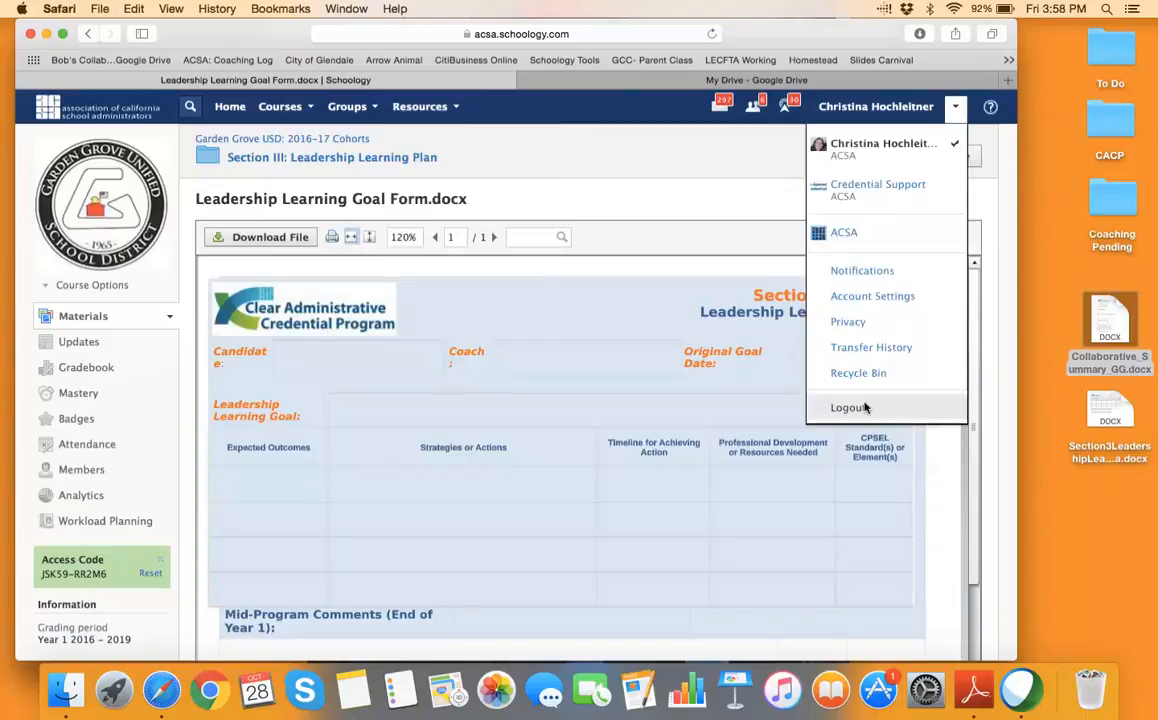
pyautogui.click(928, 406)
pyautogui.click(566, 264)
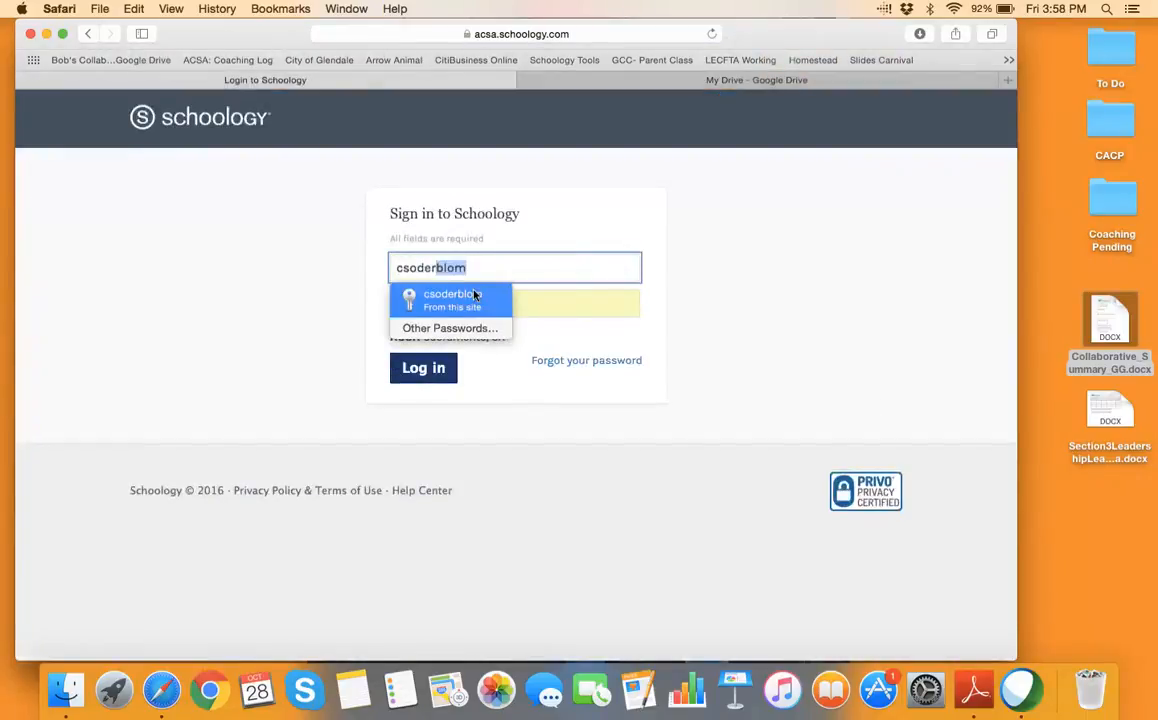
pyautogui.click(465, 298)
pyautogui.click(435, 367)
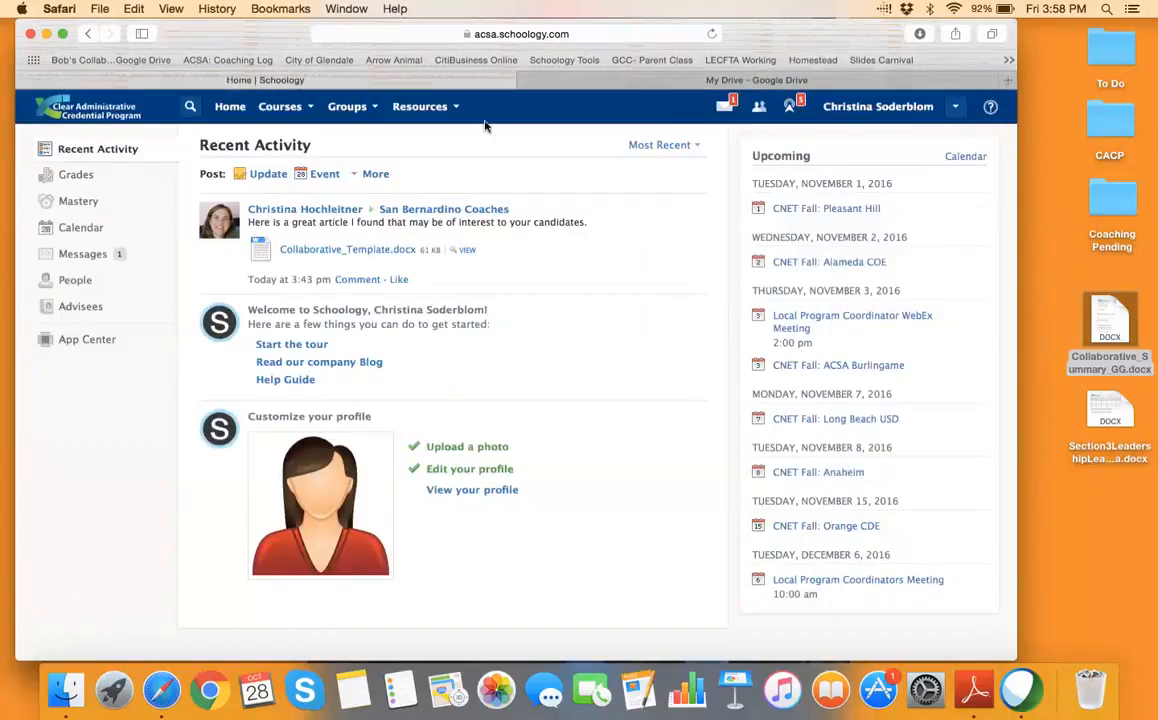
# Visit Resources > Personal, then switch to Resources > Apps to reach the Google Drive app
pyautogui.click(420, 106)
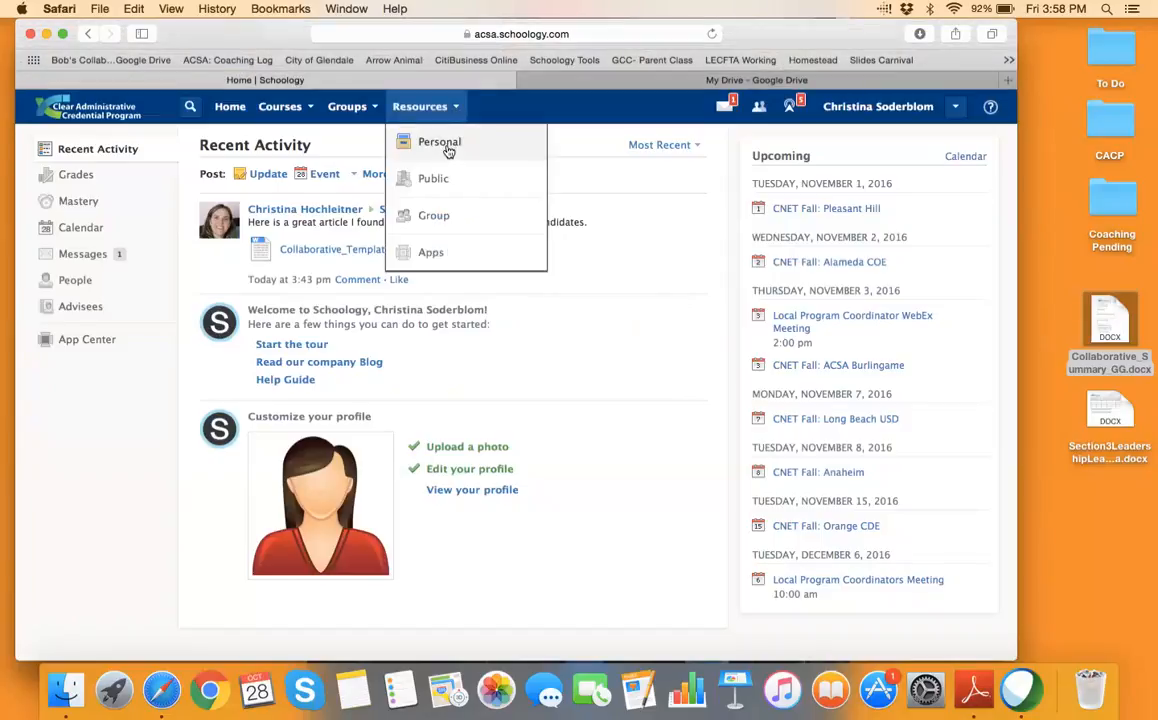
pyautogui.click(447, 146)
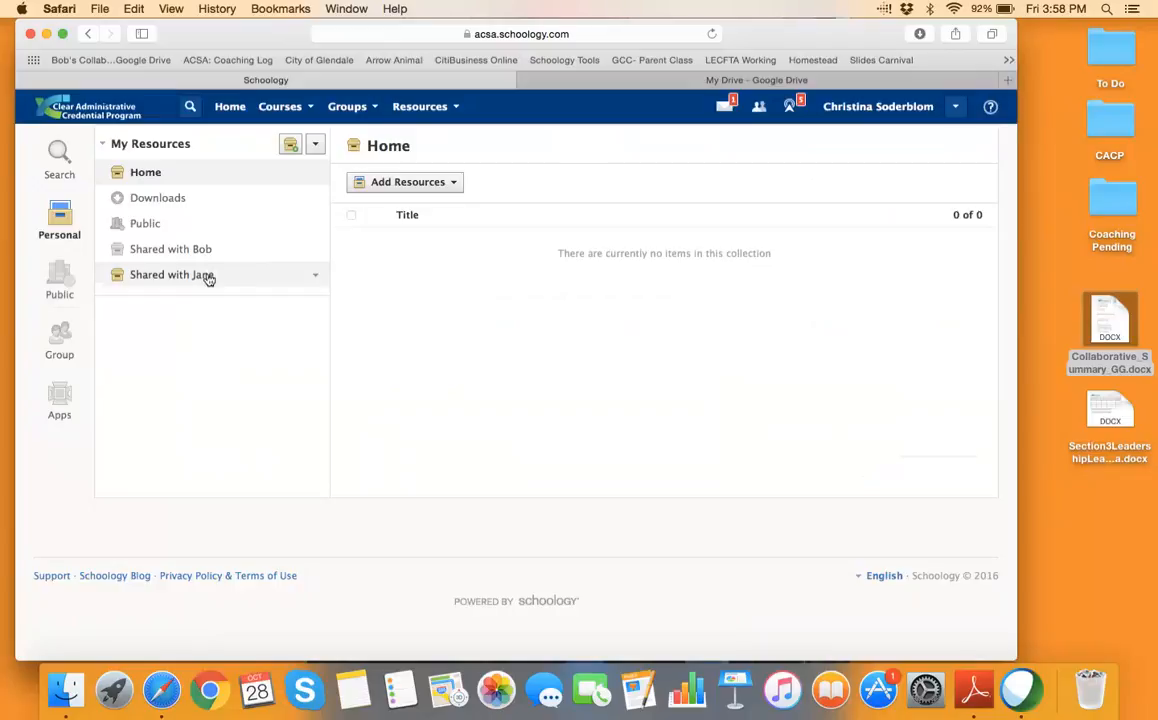
pyautogui.click(456, 110)
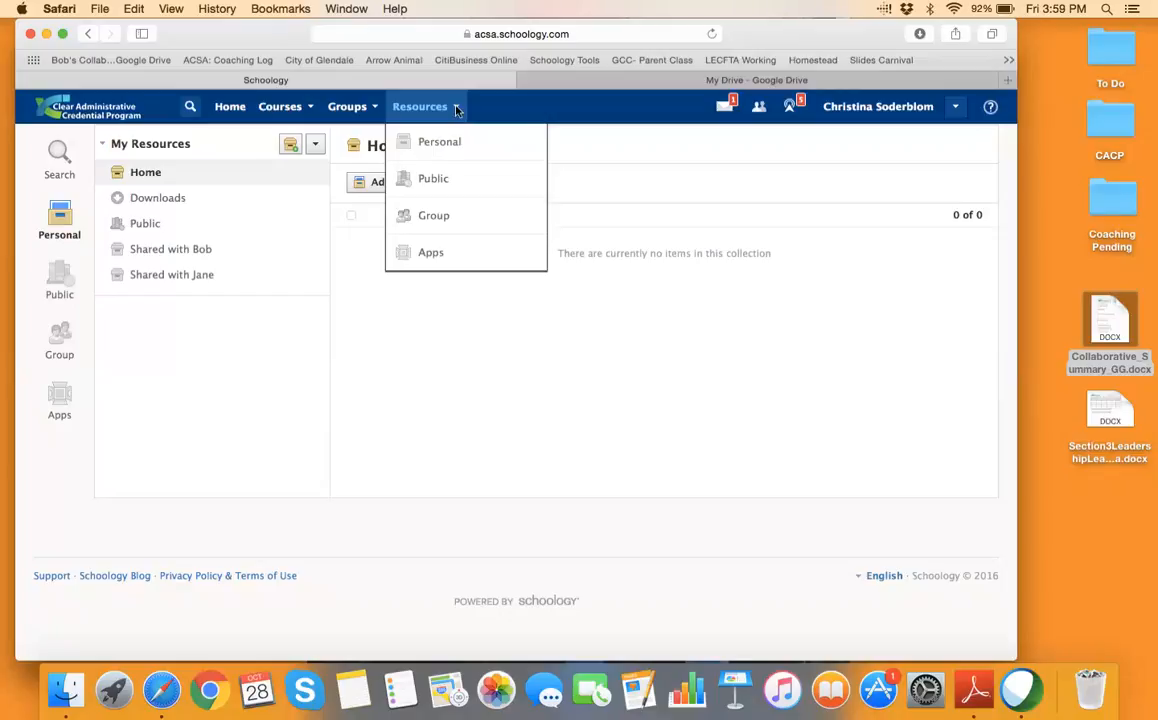
pyautogui.click(432, 254)
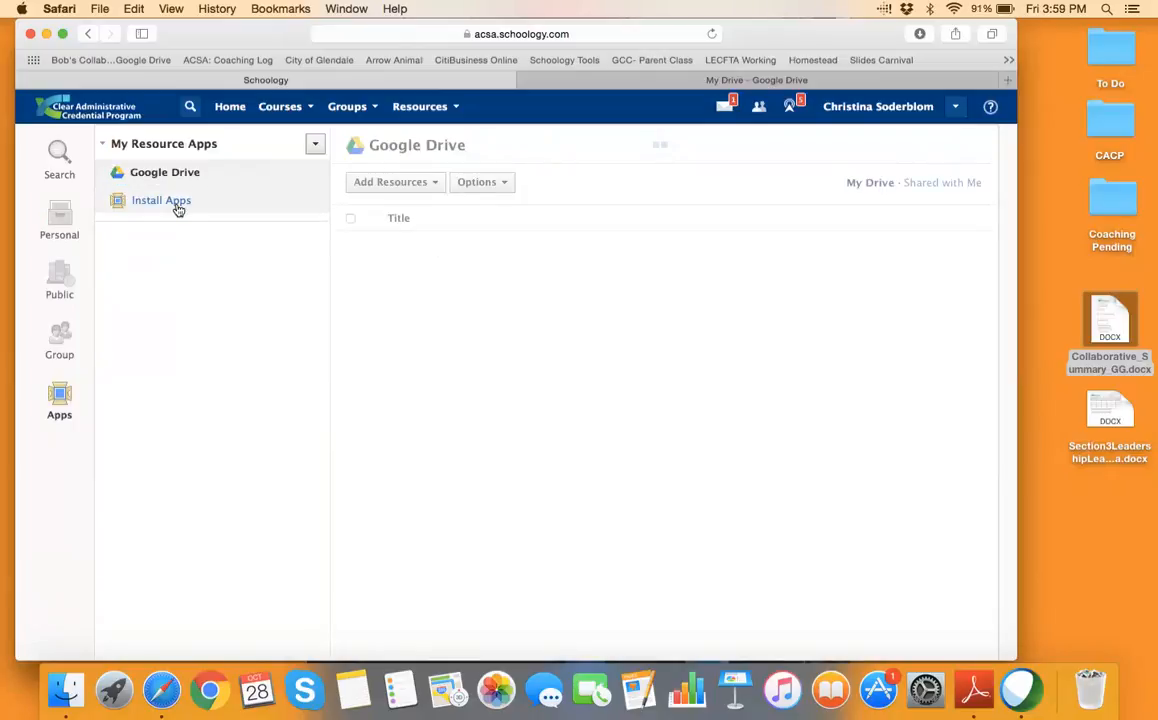
# Browse the installable resource apps without installing any, then reload the Google Drive list
pyautogui.click(161, 201)
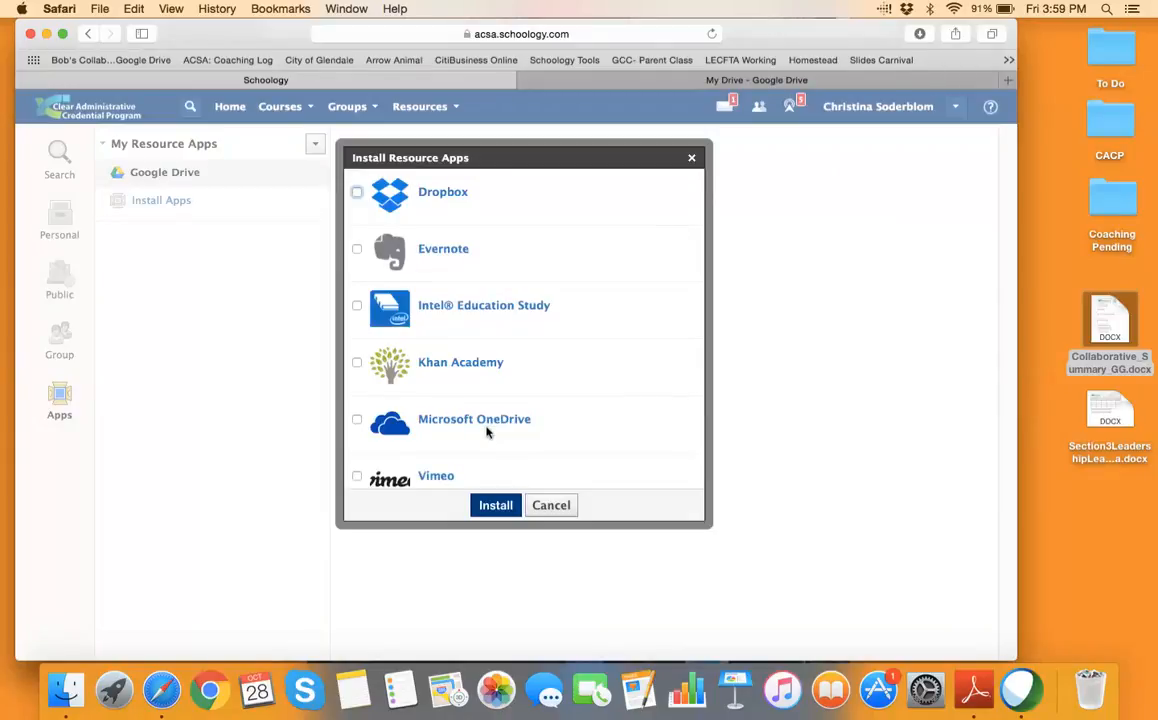
pyautogui.scroll(-4, 487, 432)
pyautogui.scroll(4, 487, 432)
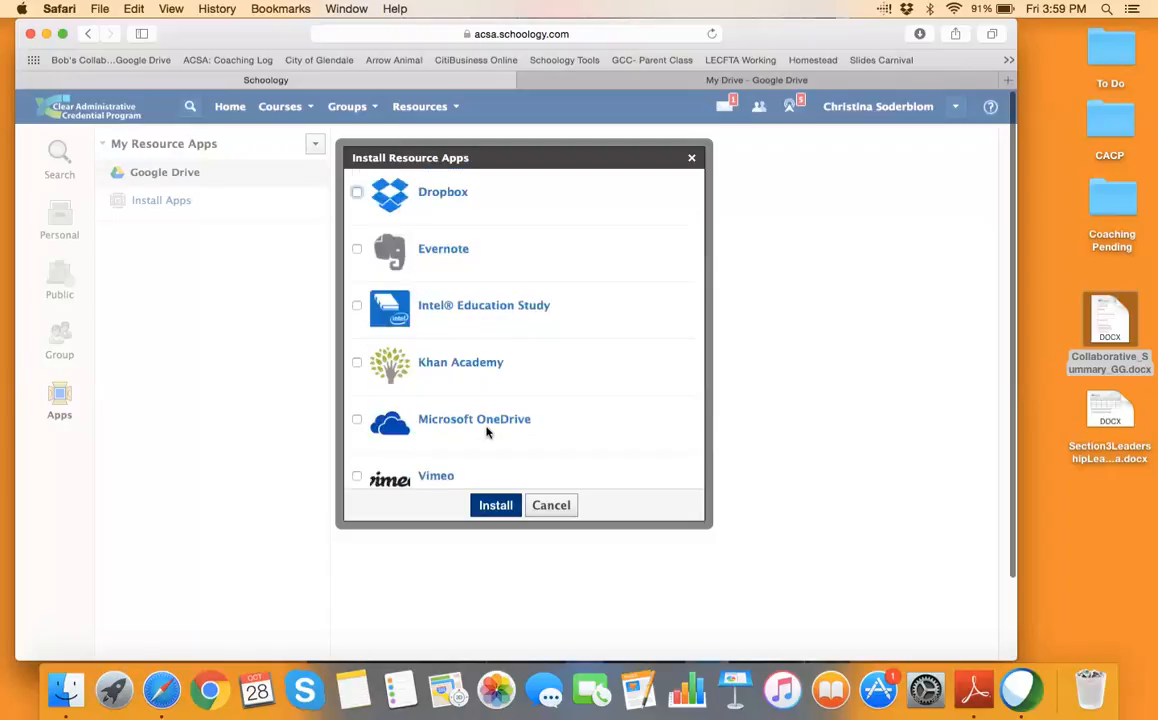
pyautogui.click(691, 162)
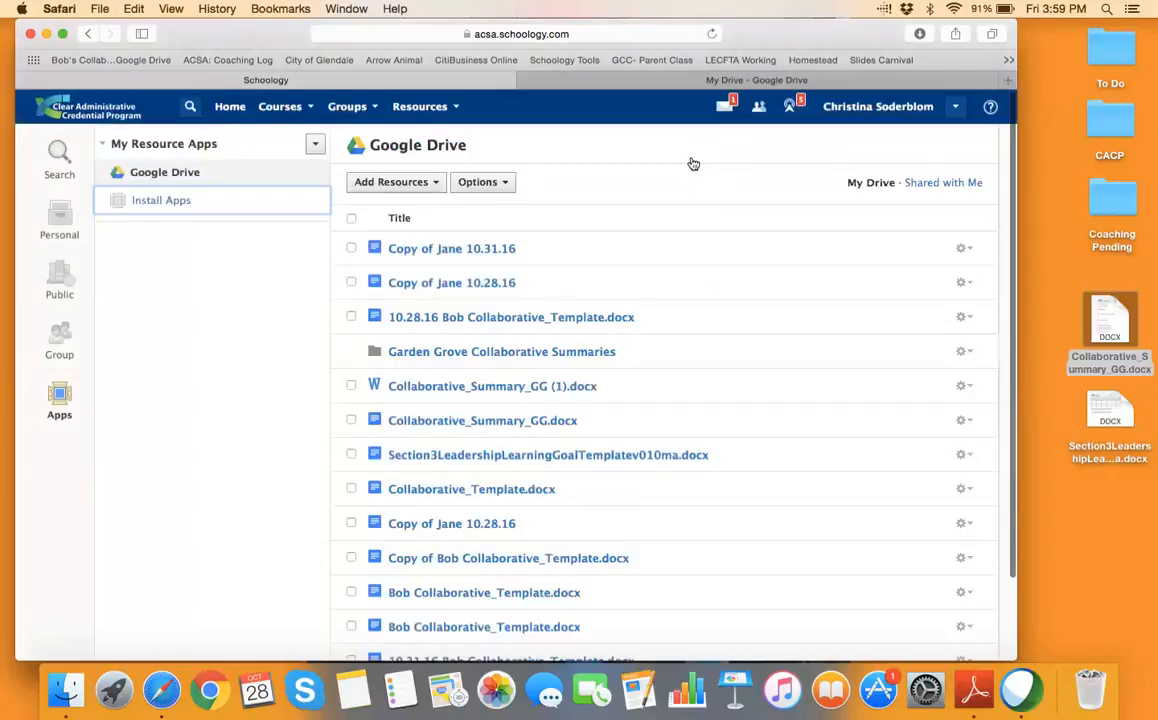
pyautogui.click(154, 178)
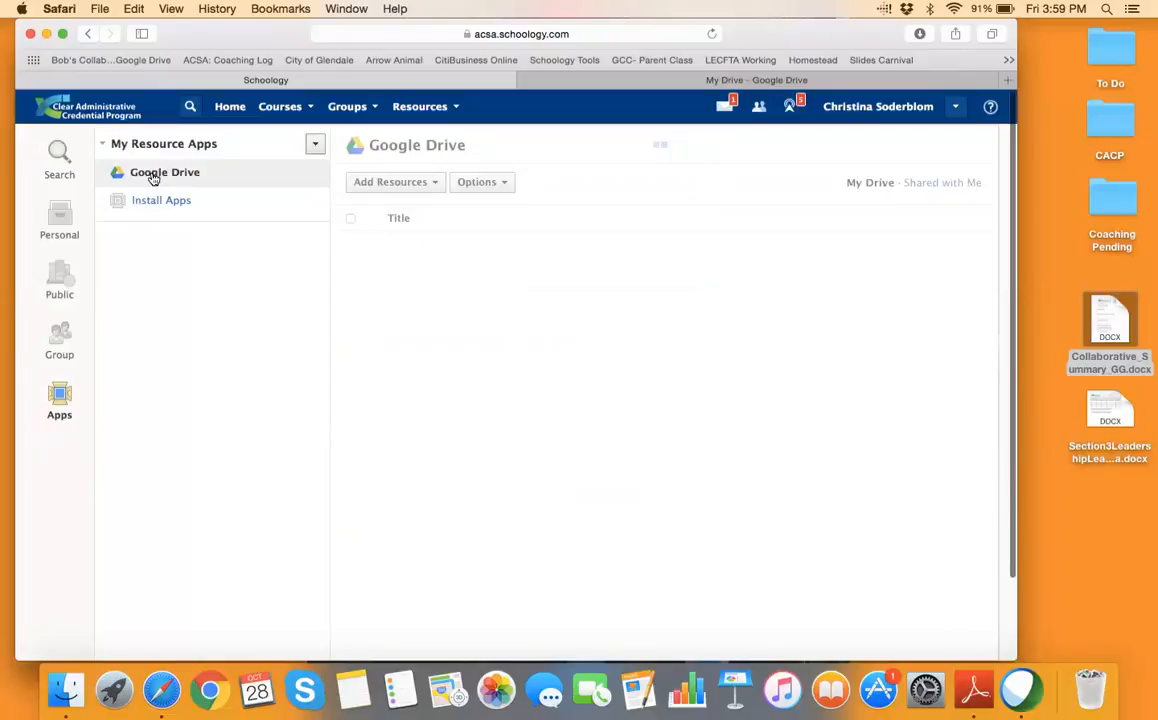
# Log out of the Google Drive account via Options > Account Settings and confirm
pyautogui.click(505, 184)
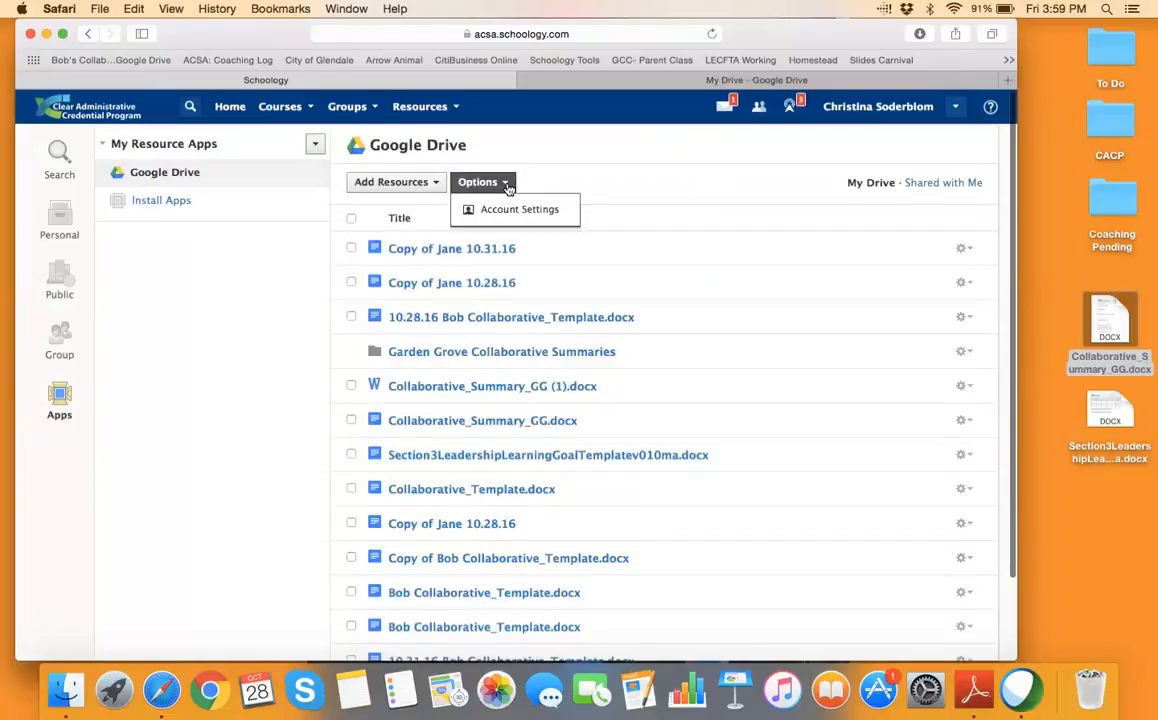
pyautogui.click(522, 208)
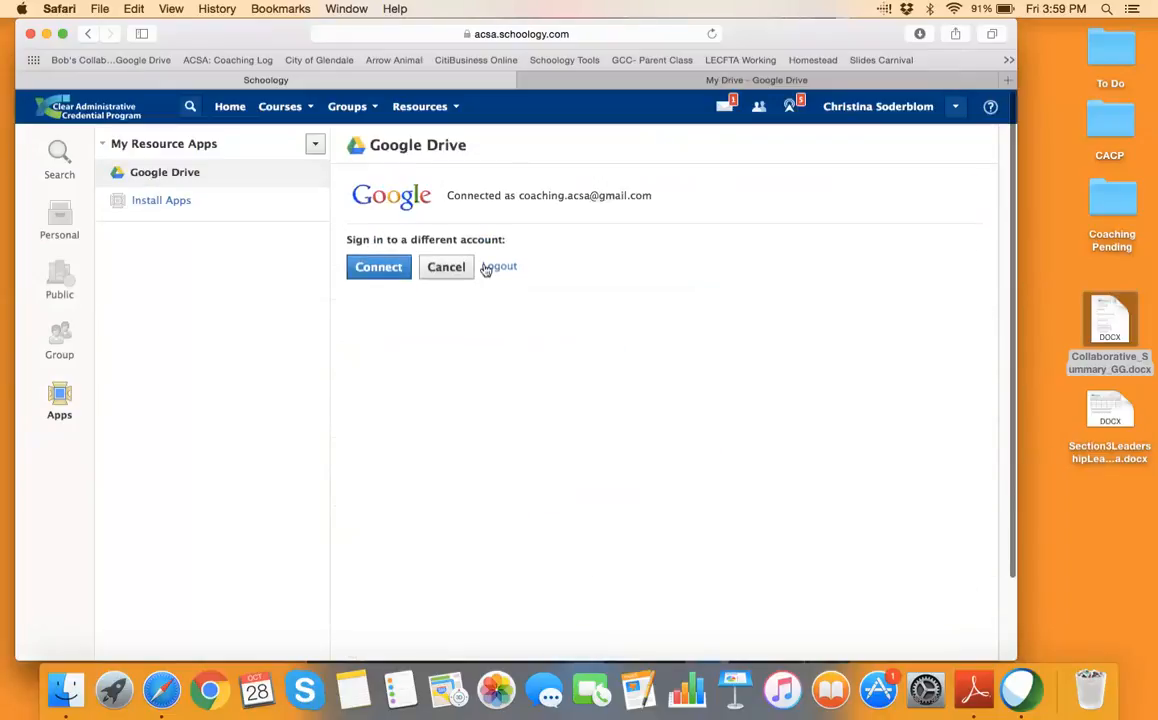
pyautogui.click(496, 268)
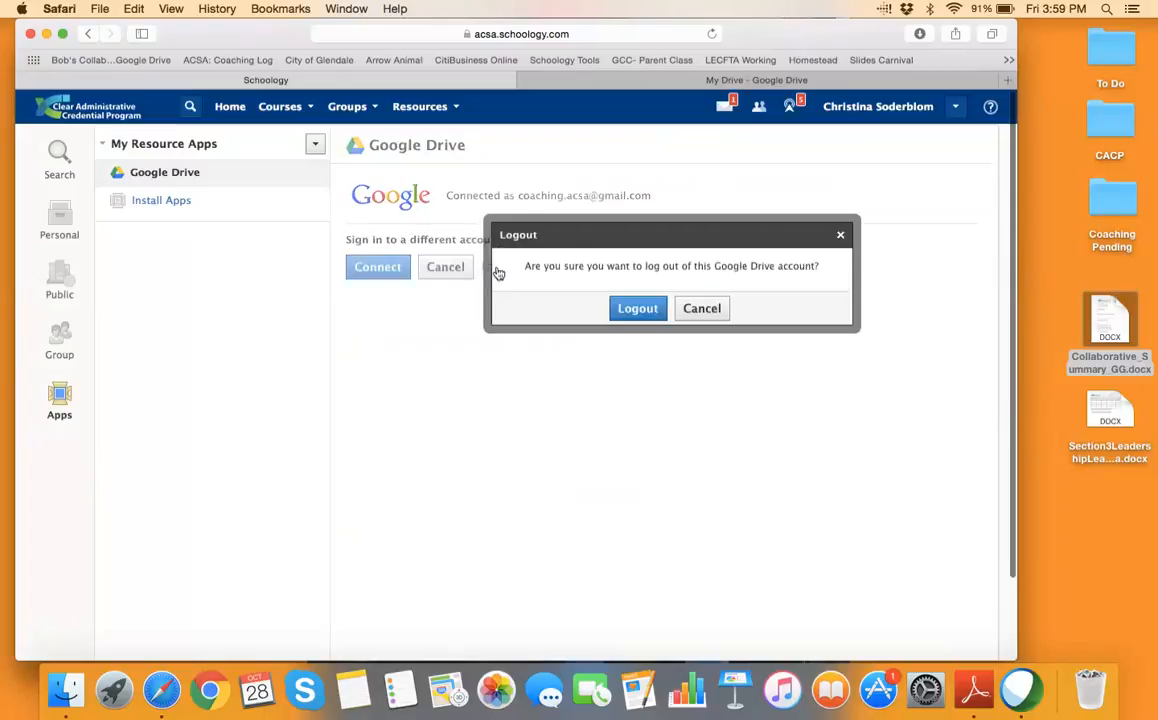
pyautogui.click(637, 308)
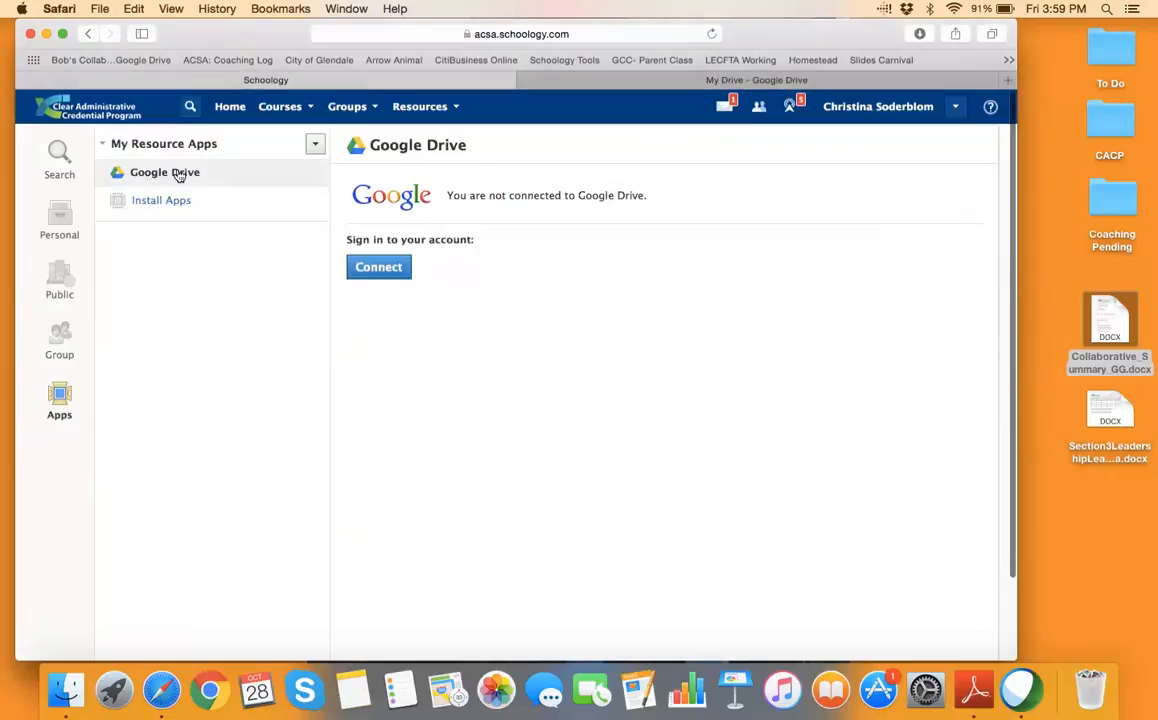
# Connect Google Drive and allow Schoology offline access in the Google permission popup
pyautogui.click(379, 268)
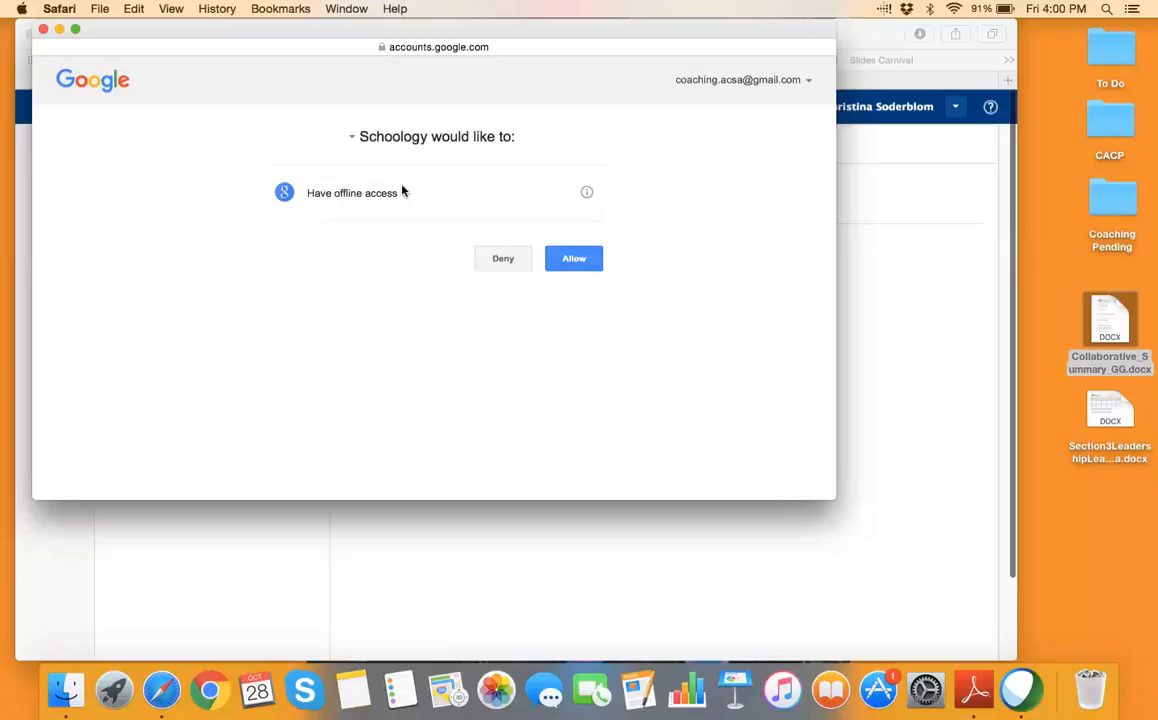
pyautogui.click(575, 262)
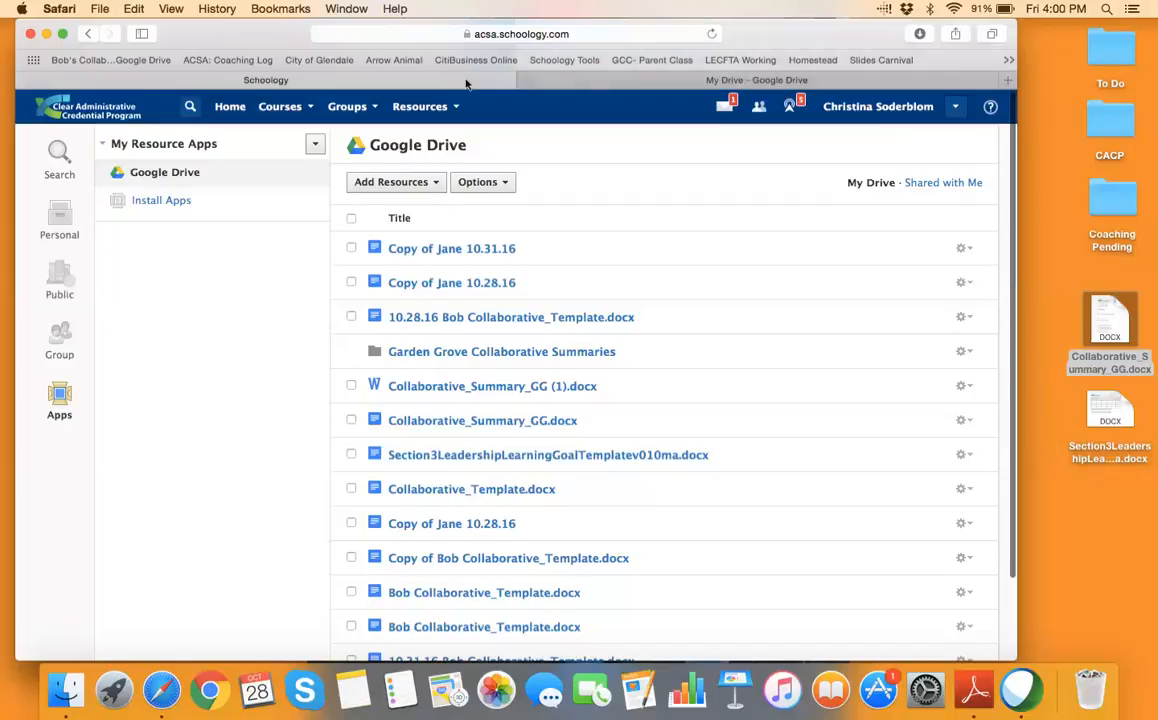
# Scroll through Schoology's Google Drive file list and compare it with the Drive tab
pyautogui.scroll(-1, 770, 481)
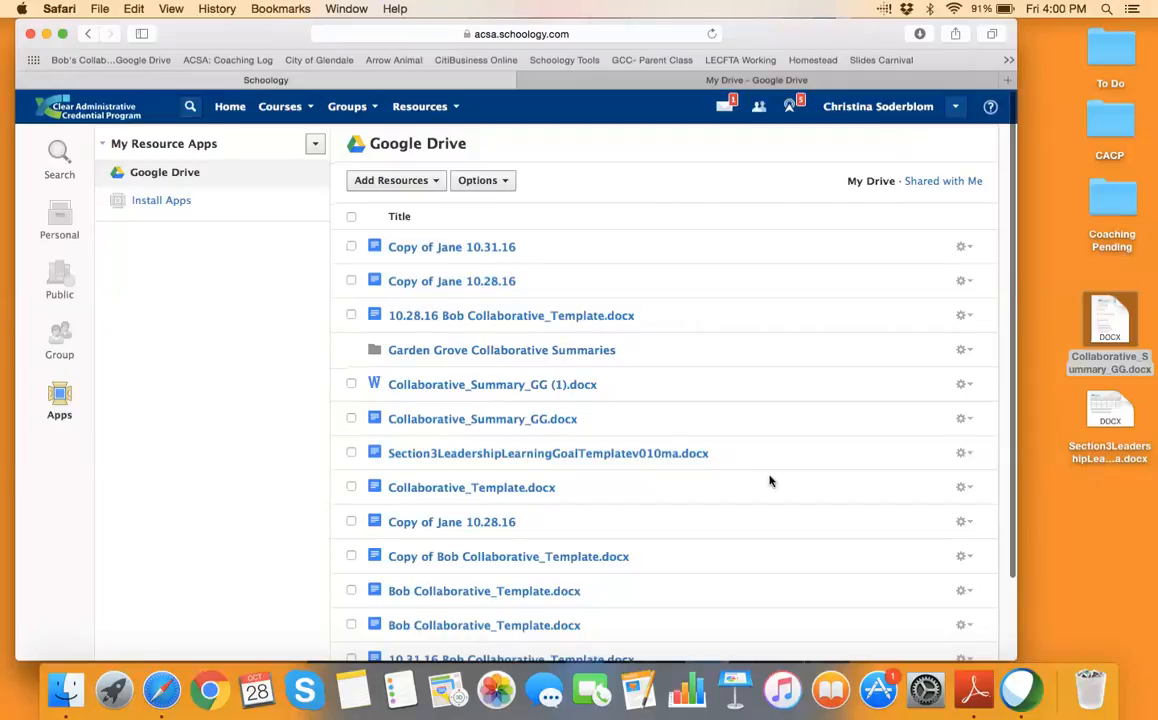
pyautogui.scroll(-5, 744, 400)
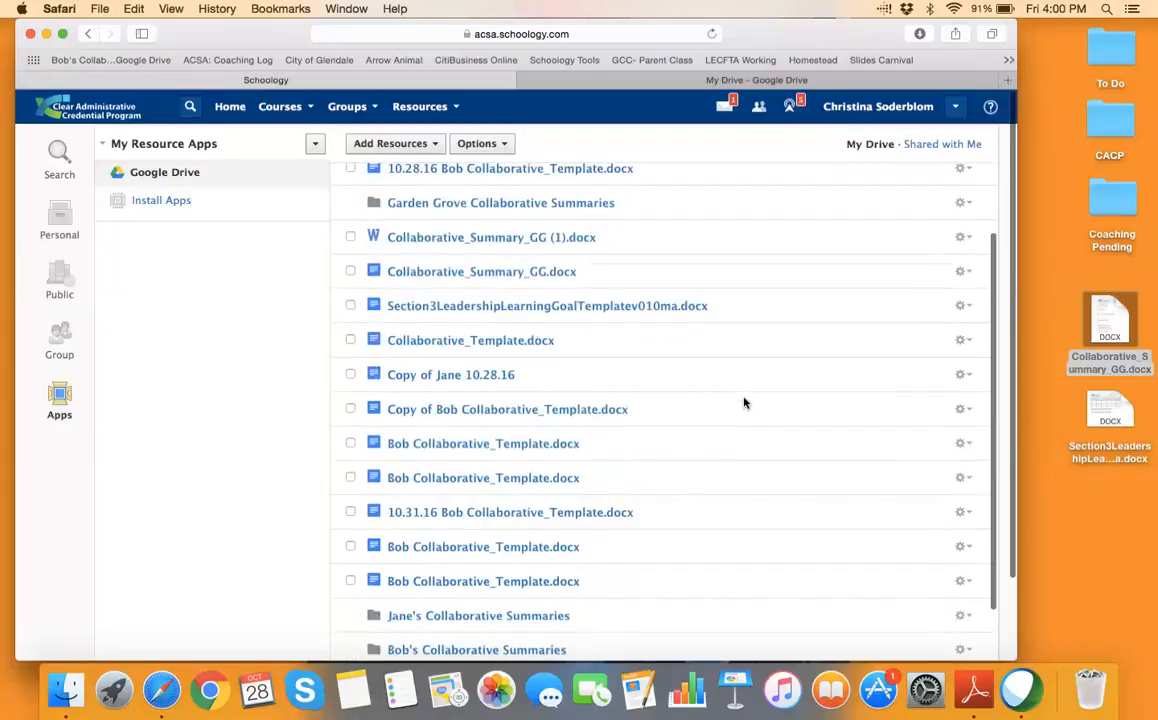
pyautogui.scroll(-2, 744, 403)
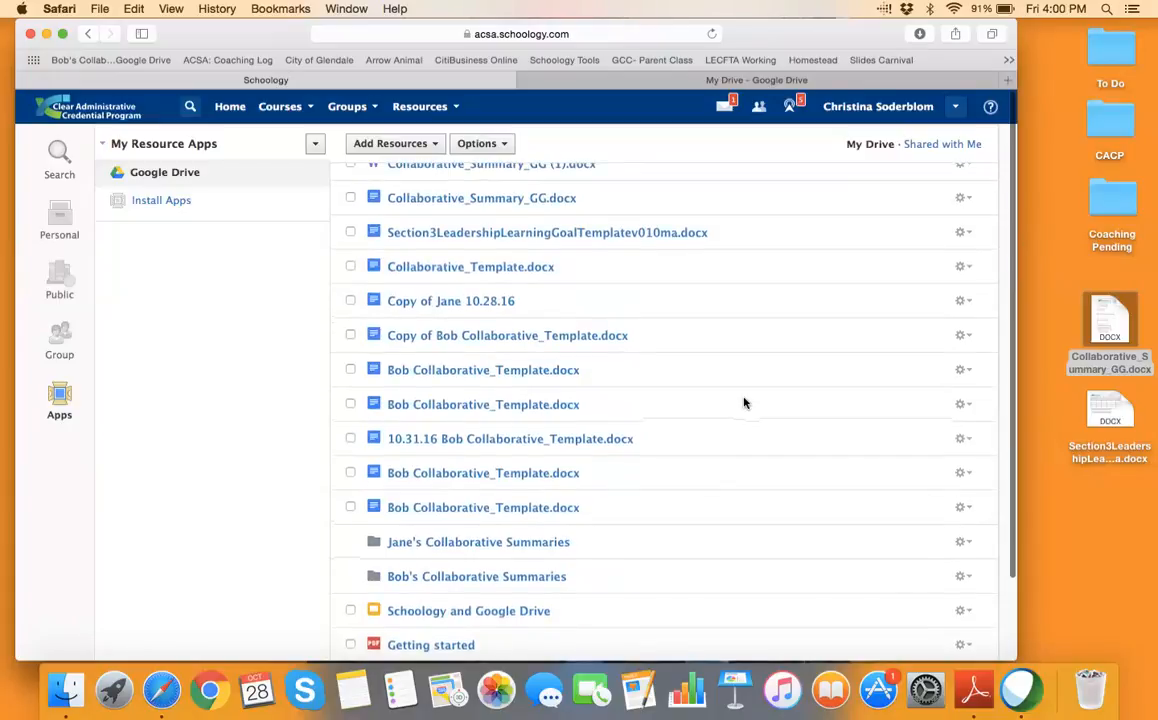
pyautogui.scroll(3, 744, 403)
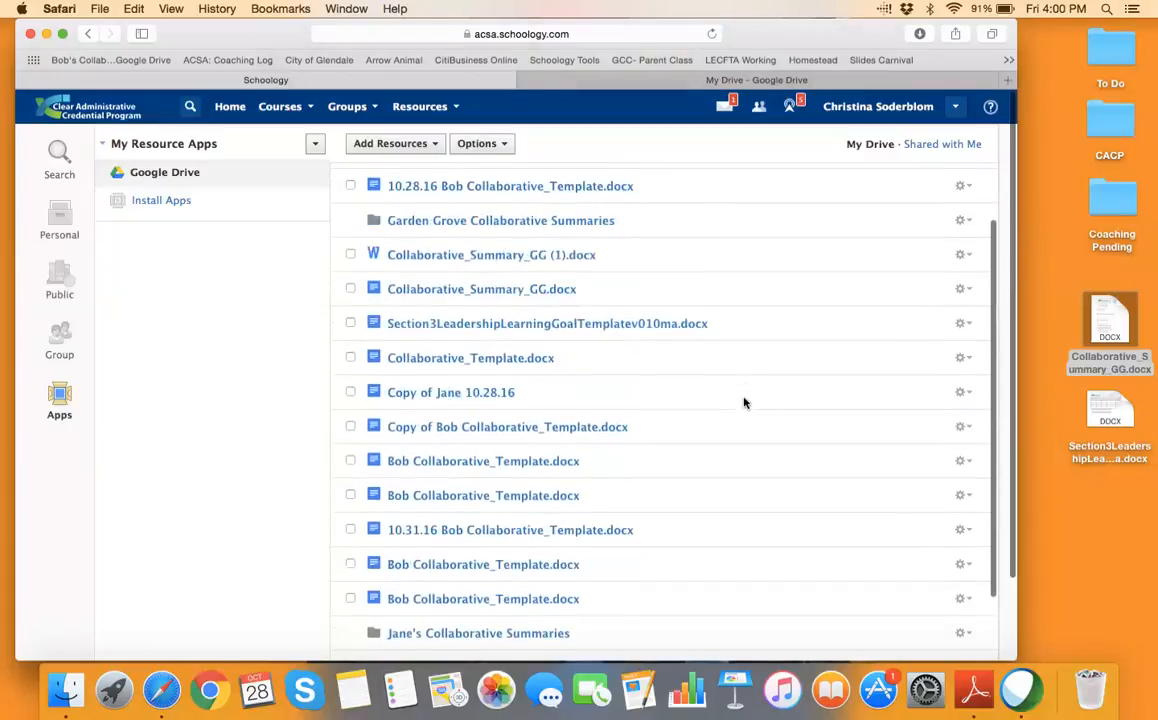
pyautogui.click(690, 80)
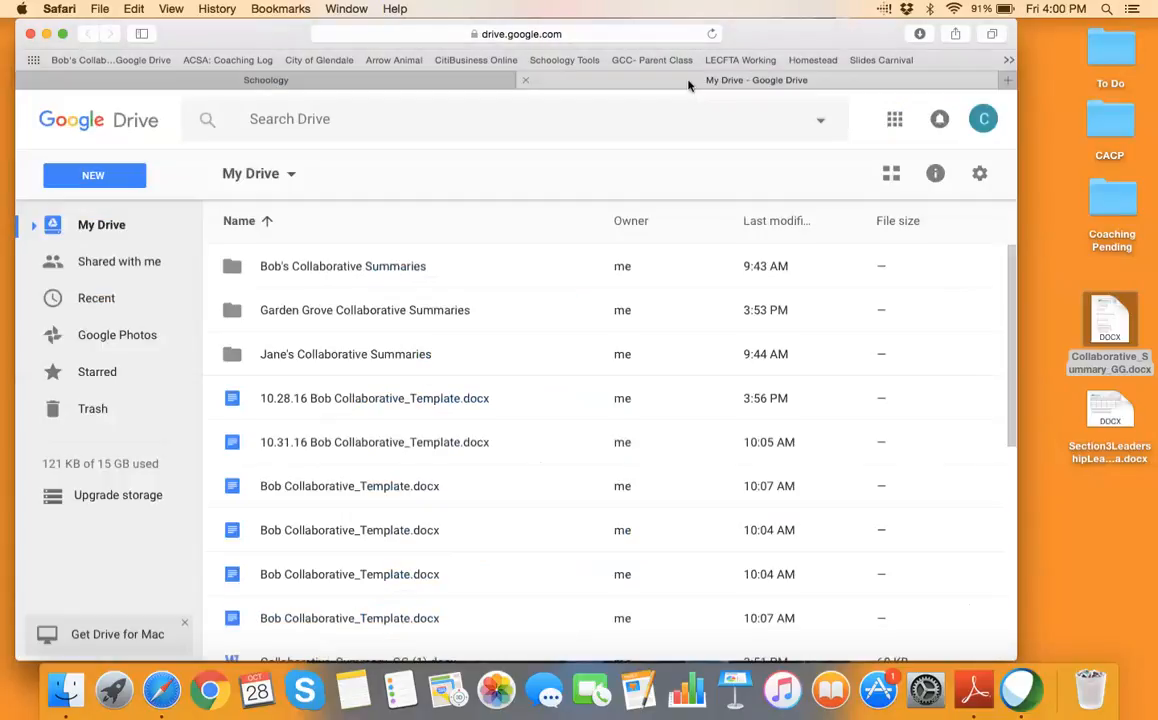
pyautogui.click(440, 84)
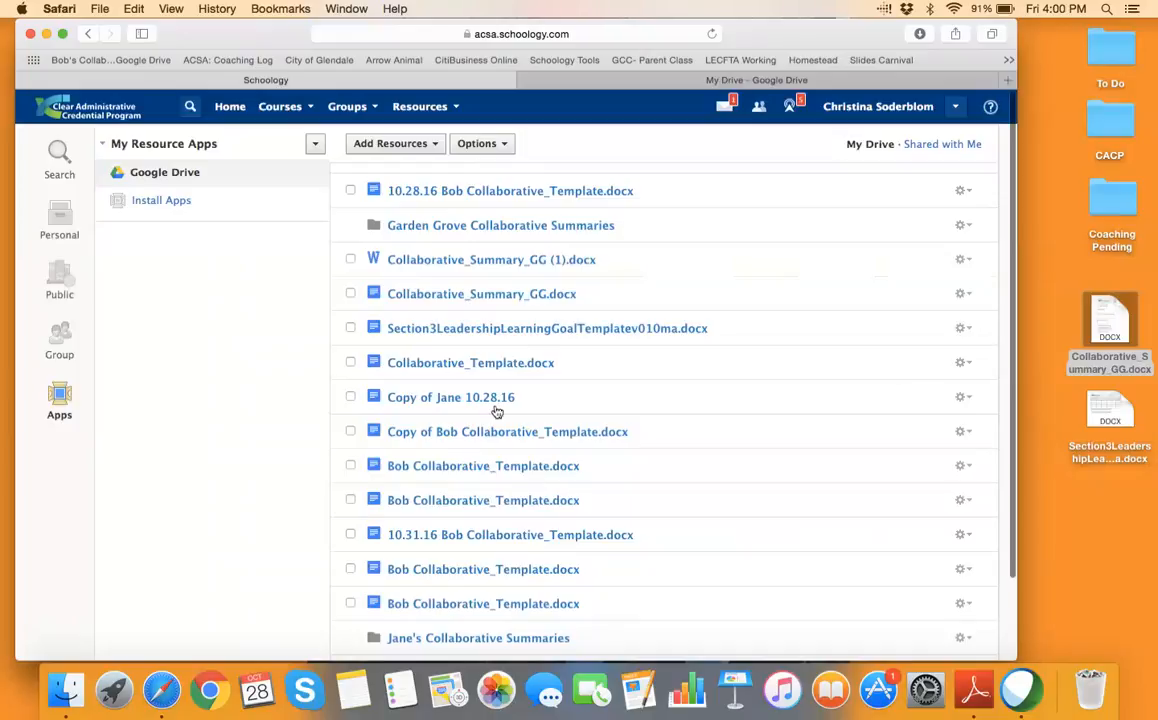
# Open the candidate's Collaborative_Template.docx from the list in Google Docs
pyautogui.click(436, 147)
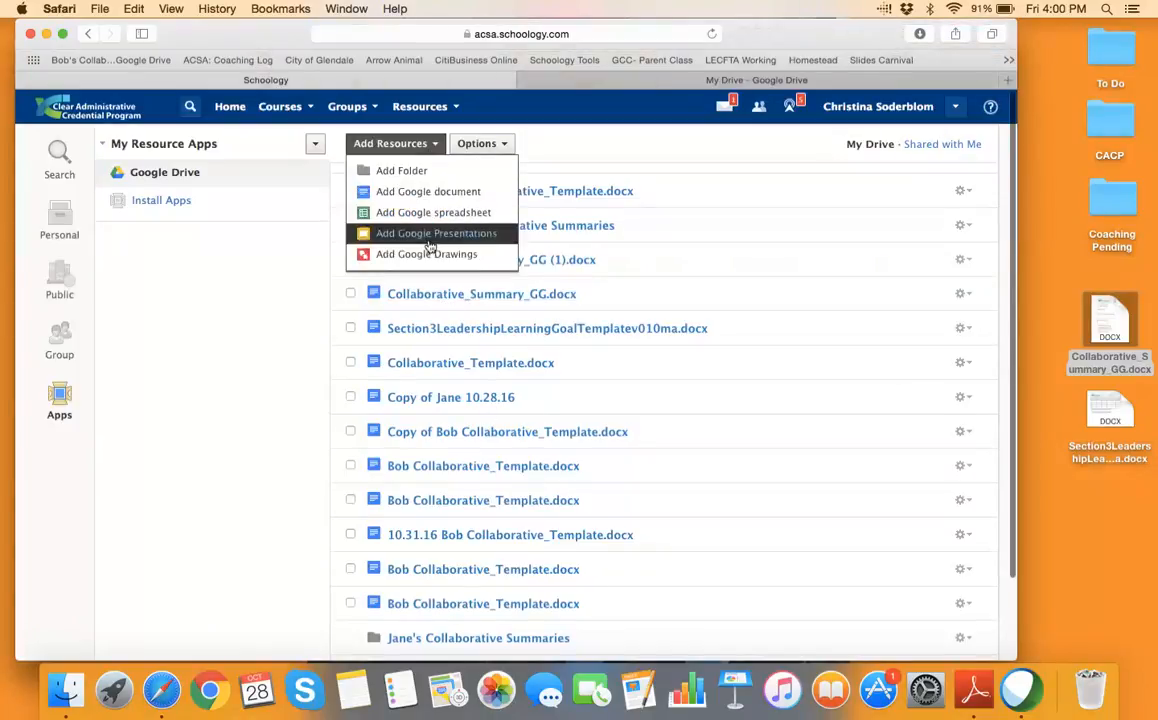
pyautogui.click(698, 145)
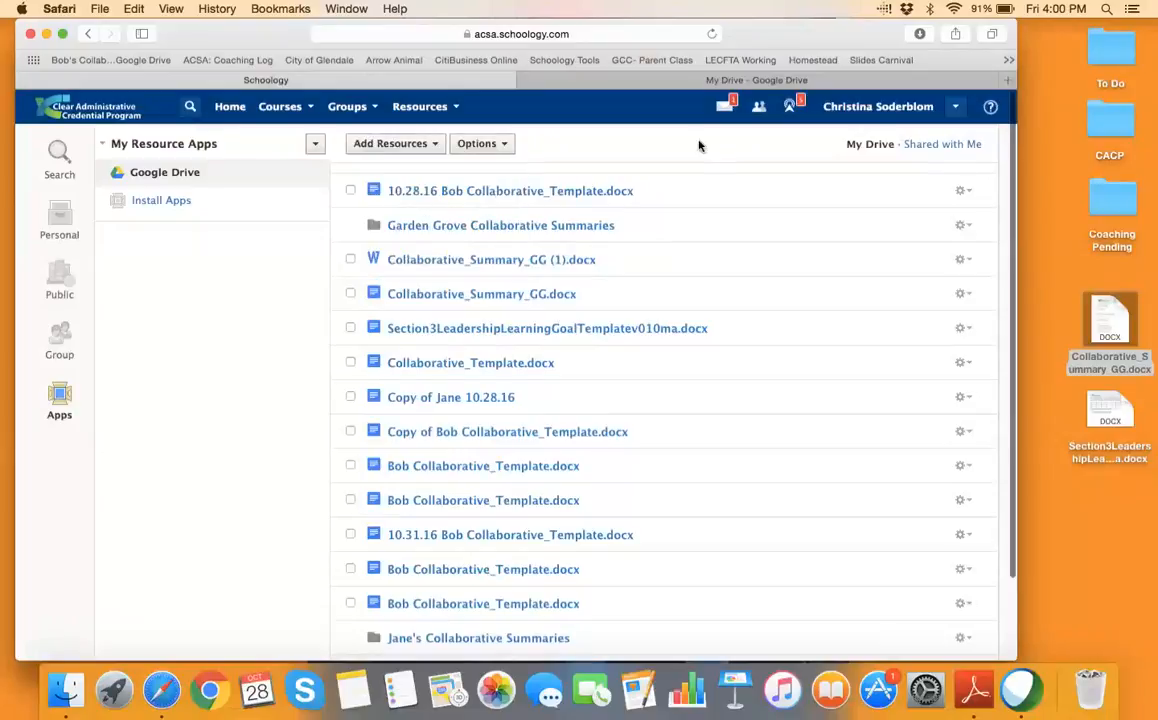
pyautogui.click(448, 468)
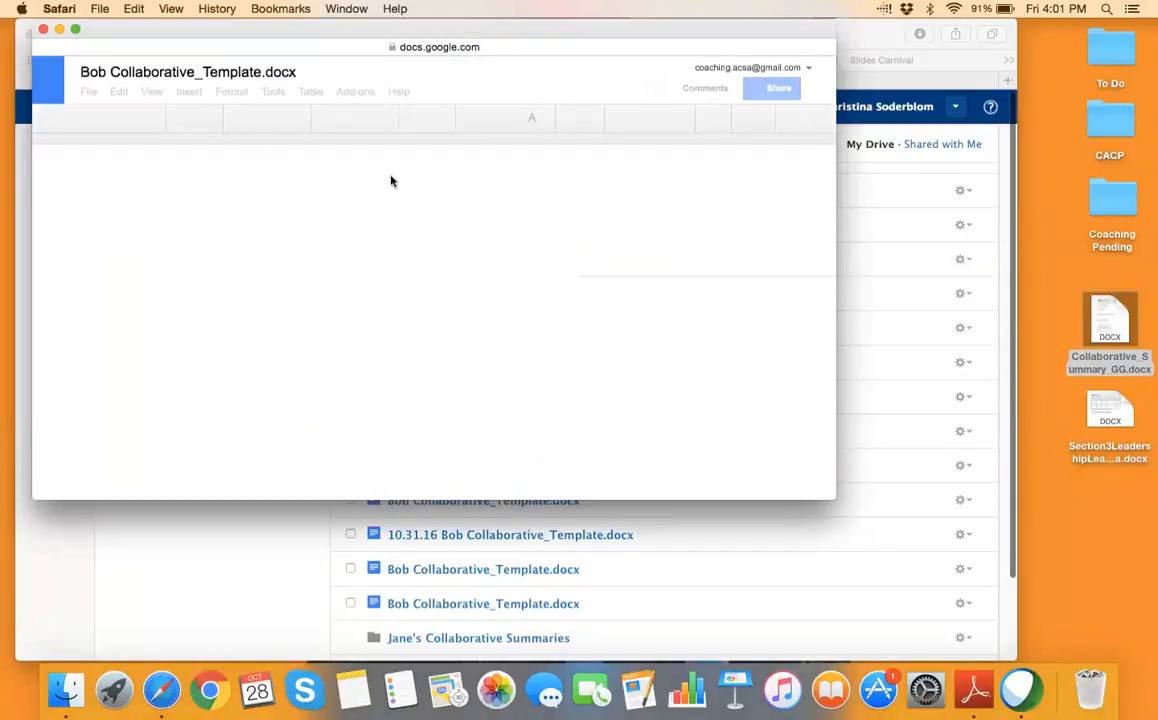
# Retitle the document, replacing '_Template' with the meeting date 10.27.16
pyautogui.click(259, 72)
pyautogui.press('BackSpace')
pyautogui.press('BackSpace')
pyautogui.press('BackSpace')
pyautogui.press('BackSpace')
pyautogui.press('BackSpace')
pyautogui.press('BackSpace')
pyautogui.press('BackSpace')
pyautogui.press('BackSpace')
pyautogui.press('BackSpace')
pyautogui.press('BackSpace')
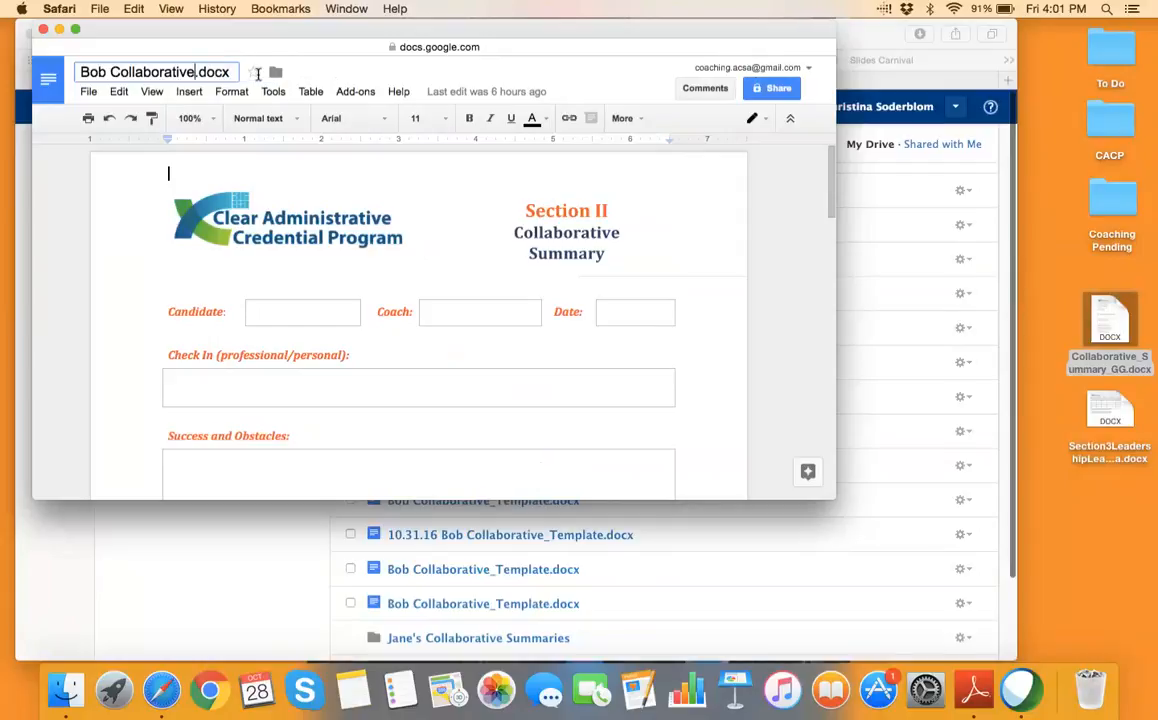
pyautogui.write('e 10')
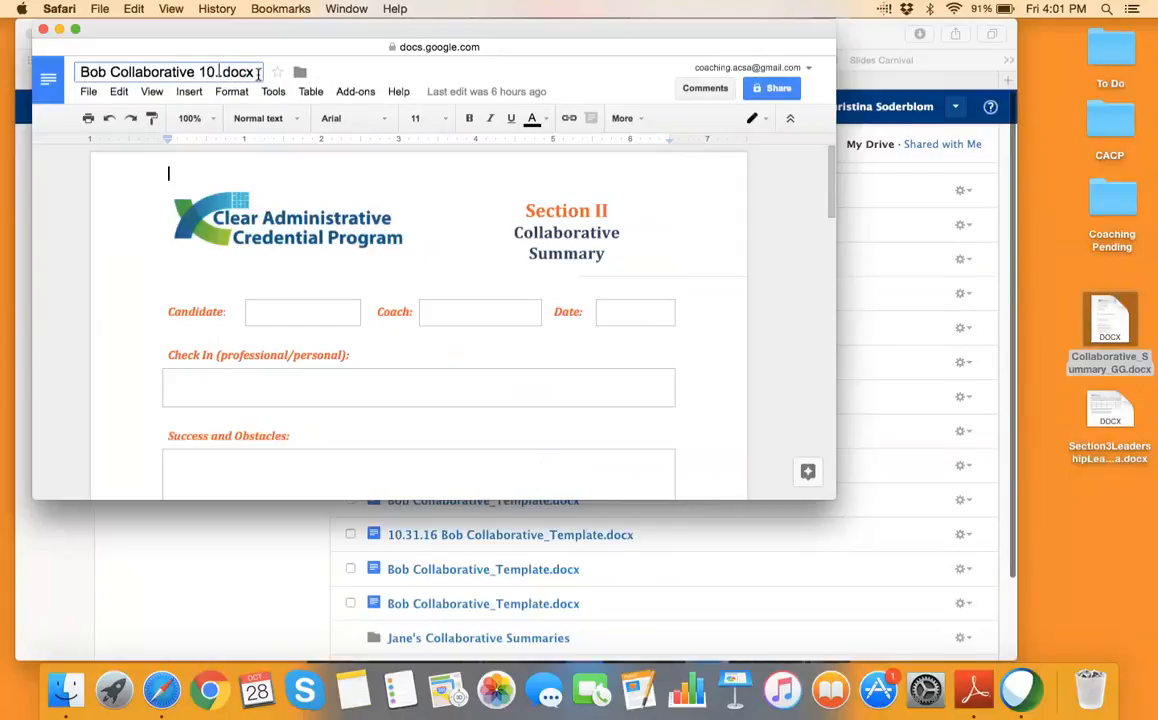
pyautogui.write('.2')
pyautogui.press('BackSpace')
pyautogui.press('BackSpace')
pyautogui.write('.27')
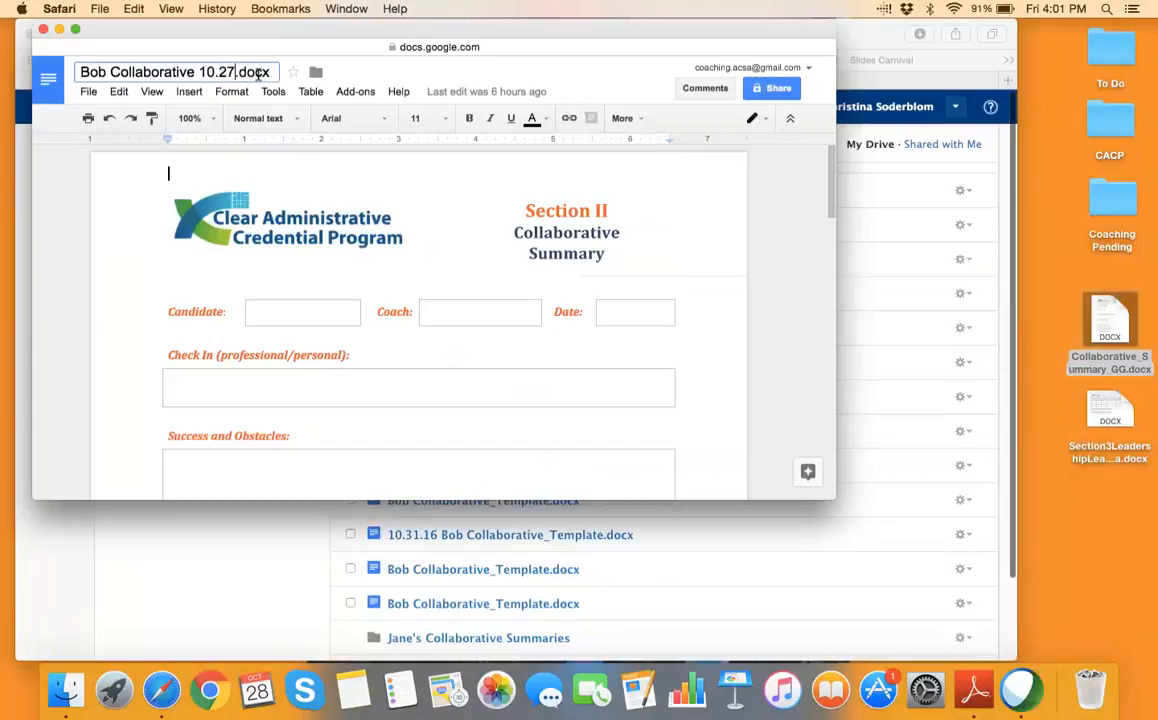
pyautogui.write('.16')
# Fill in the Candidate and Coach names on the summary form
pyautogui.click(283, 317)
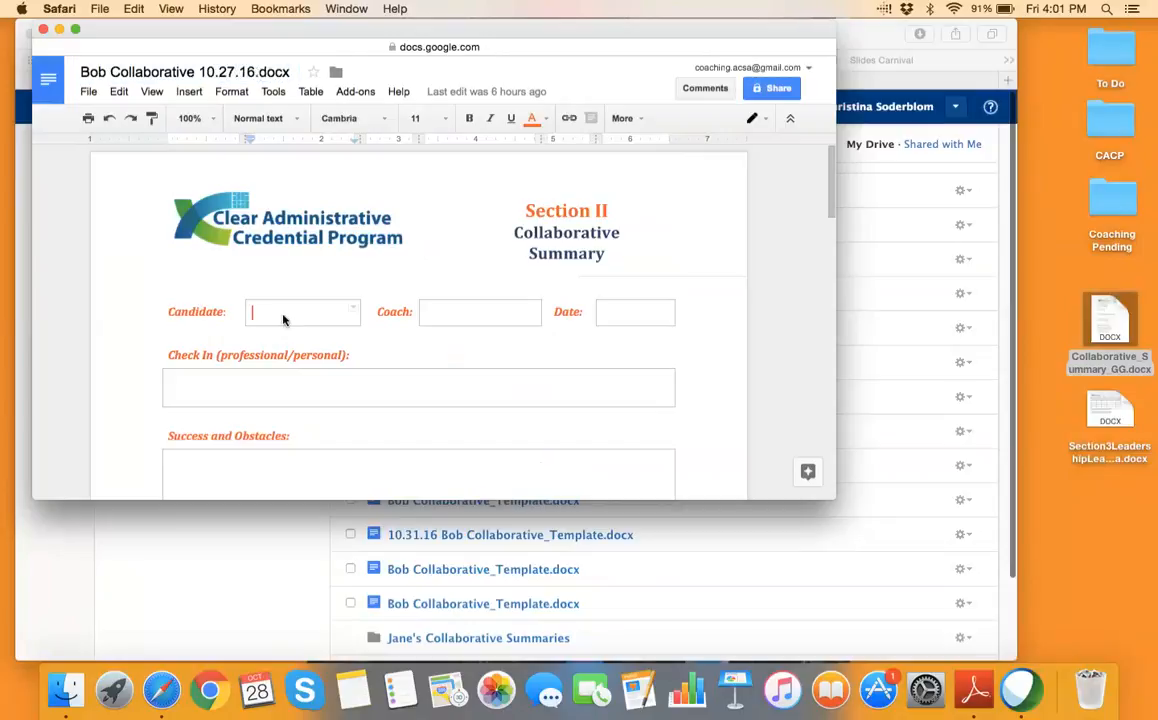
pyautogui.write('Bob')
pyautogui.press('Tab')
pyautogui.press('Tab')
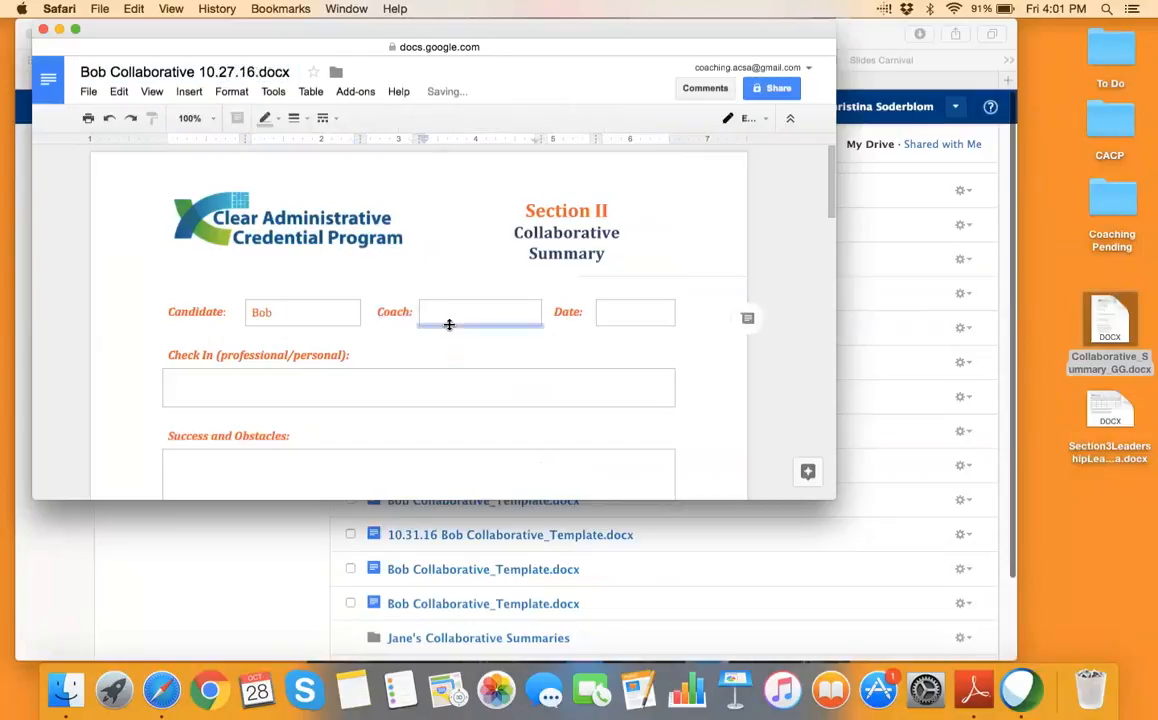
pyautogui.click(447, 314)
pyautogui.write('Christina')
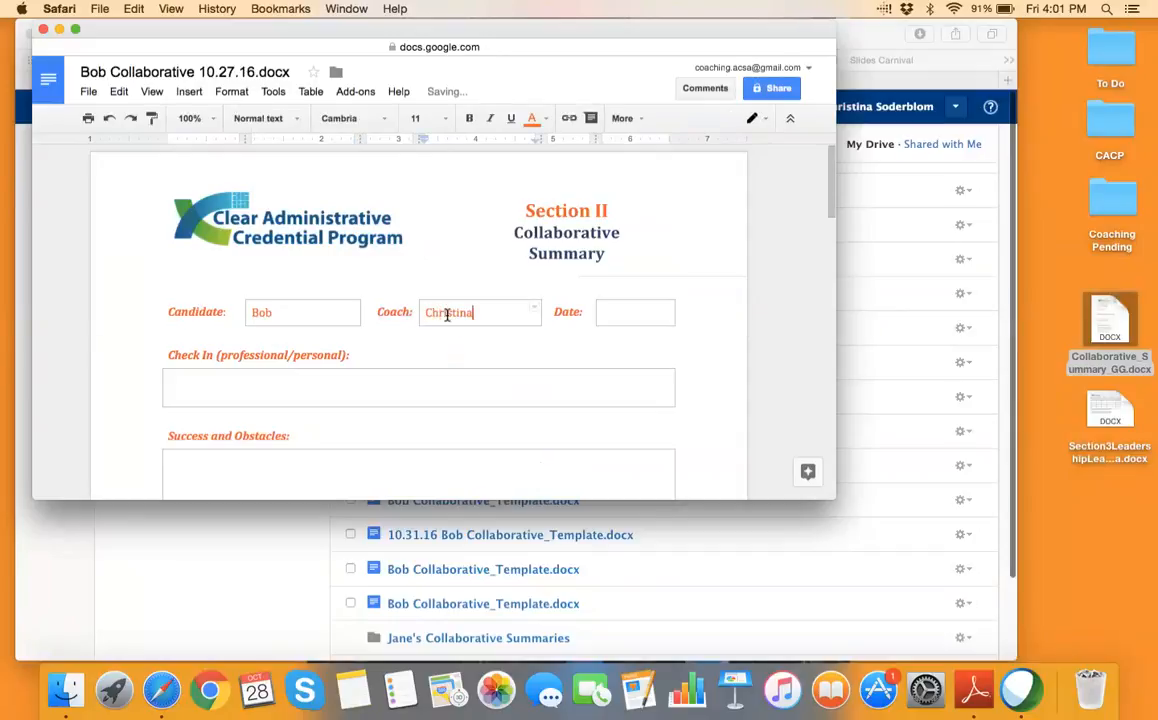
# Enter 'Stressors of balancing life and work' and 'Make it through thte year.', then close the document
pyautogui.click(330, 456)
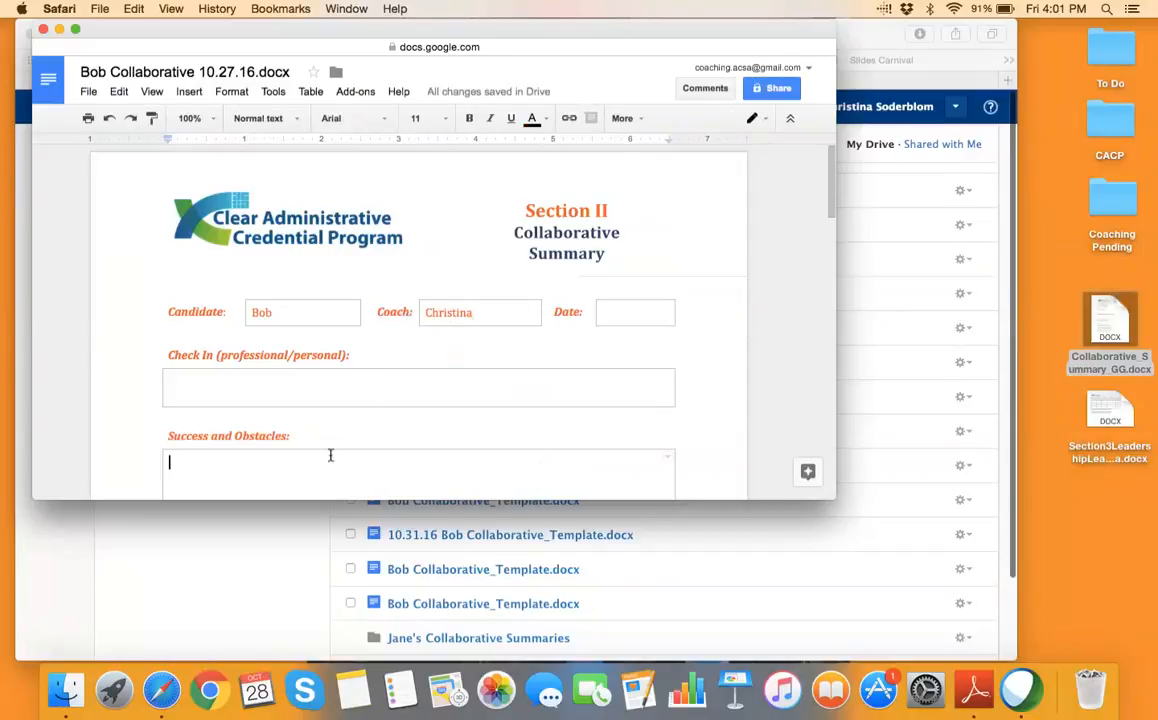
pyautogui.write('Stressors of b')
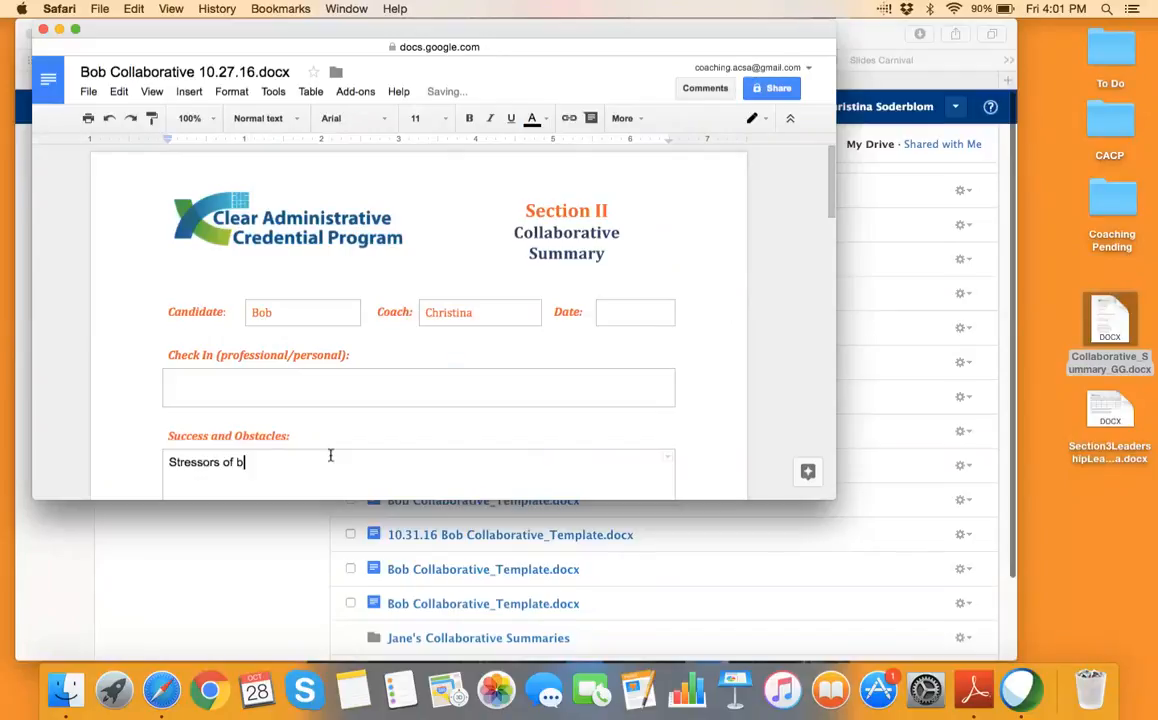
pyautogui.write('alancing life and work')
pyautogui.scroll(-2, 395, 483)
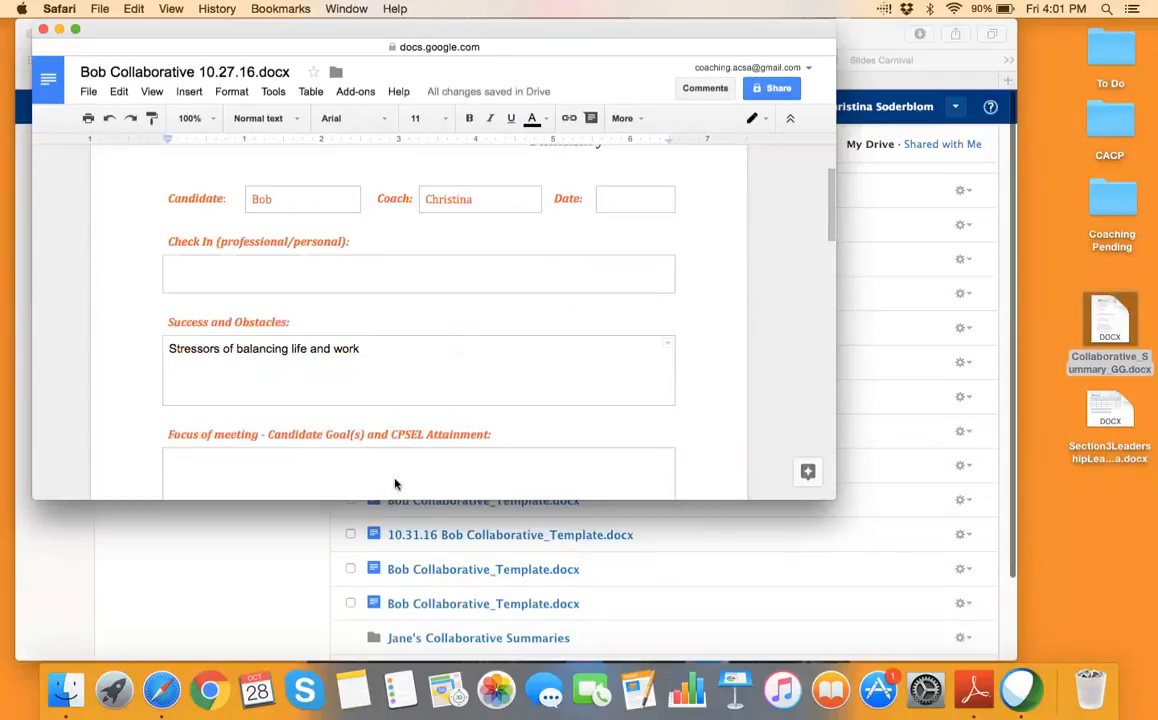
pyautogui.scroll(-2, 395, 480)
pyautogui.click(385, 412)
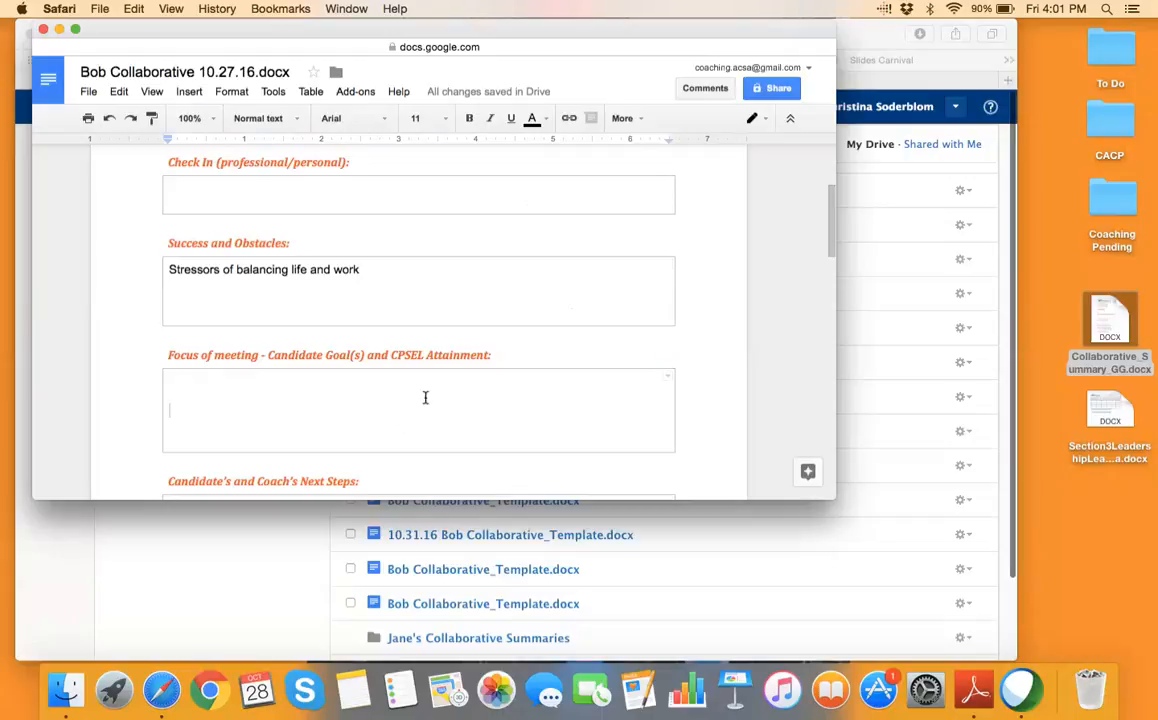
pyautogui.write('Make it throug')
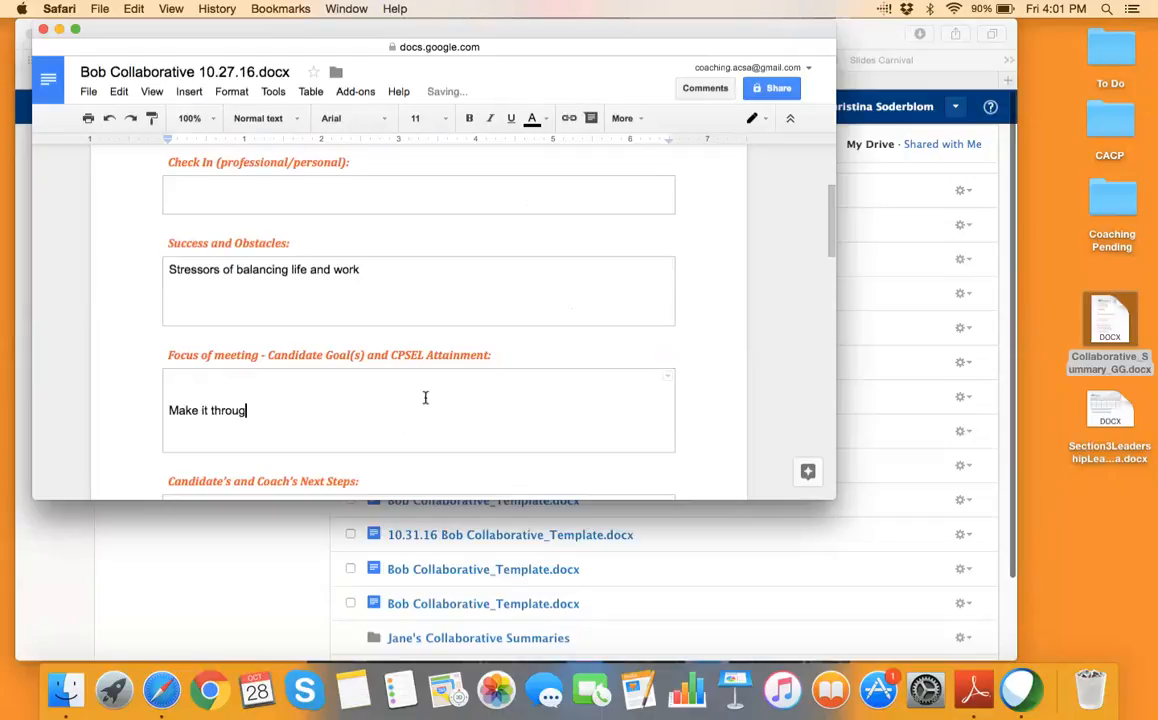
pyautogui.write('h thte year.')
pyautogui.scroll(-5, 470, 411)
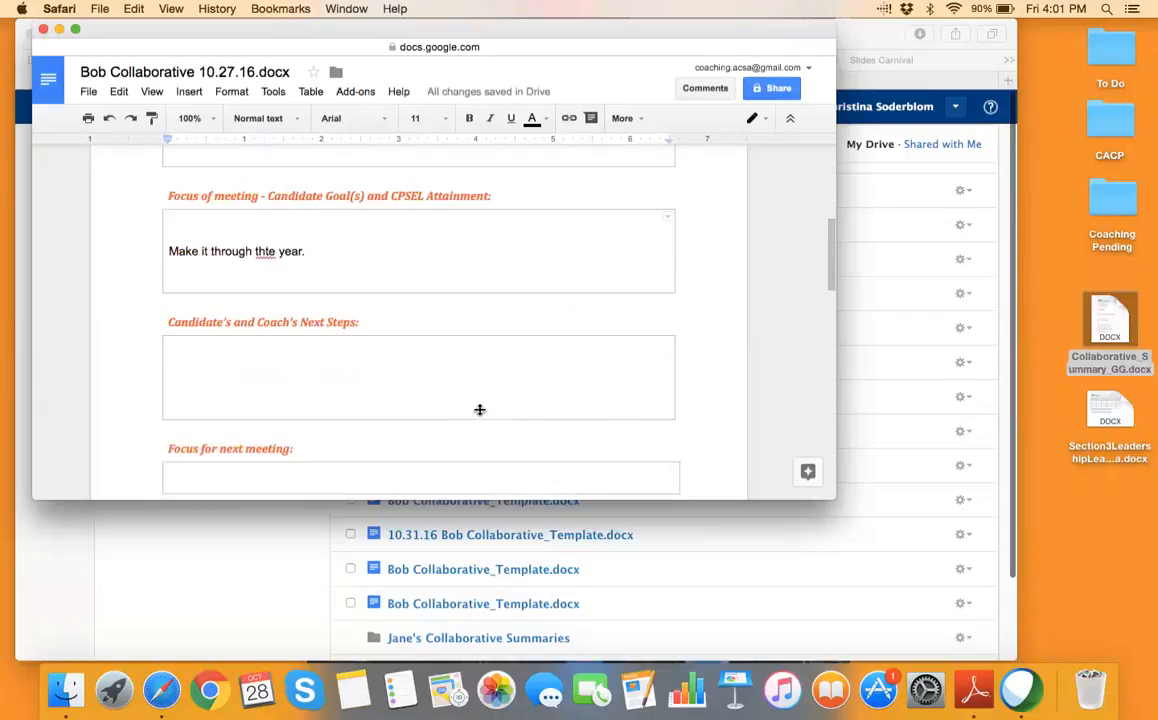
pyautogui.scroll(10, 480, 410)
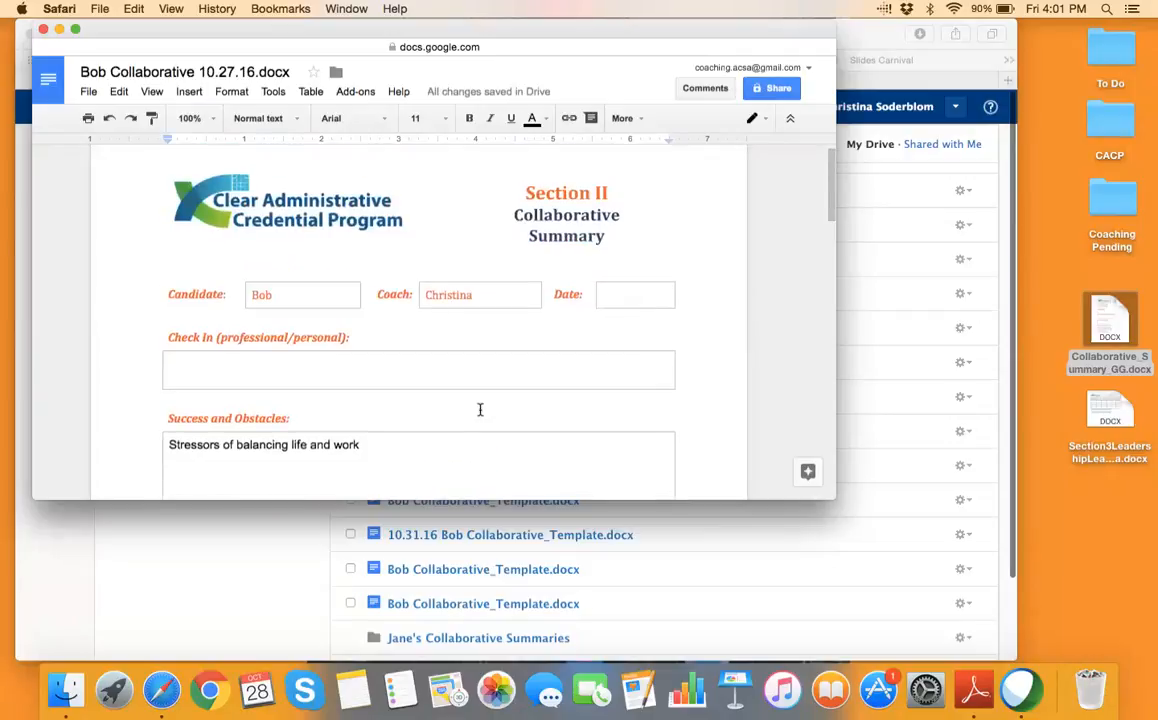
pyautogui.scroll(1, 480, 410)
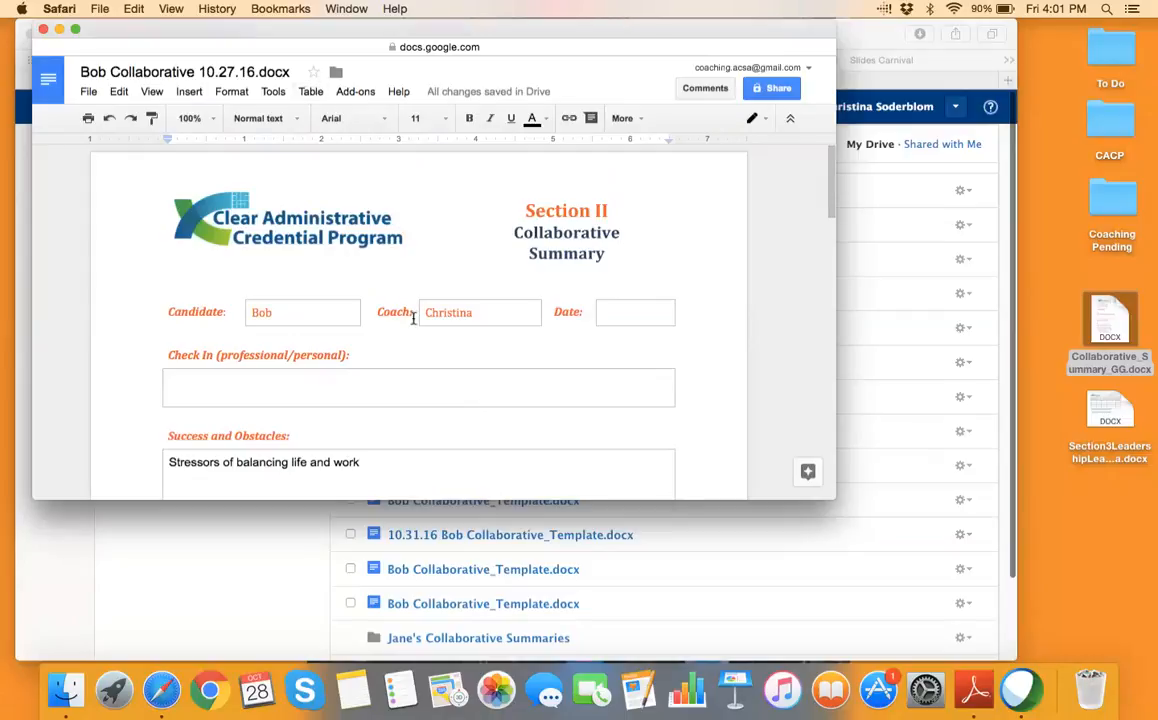
pyautogui.click(44, 30)
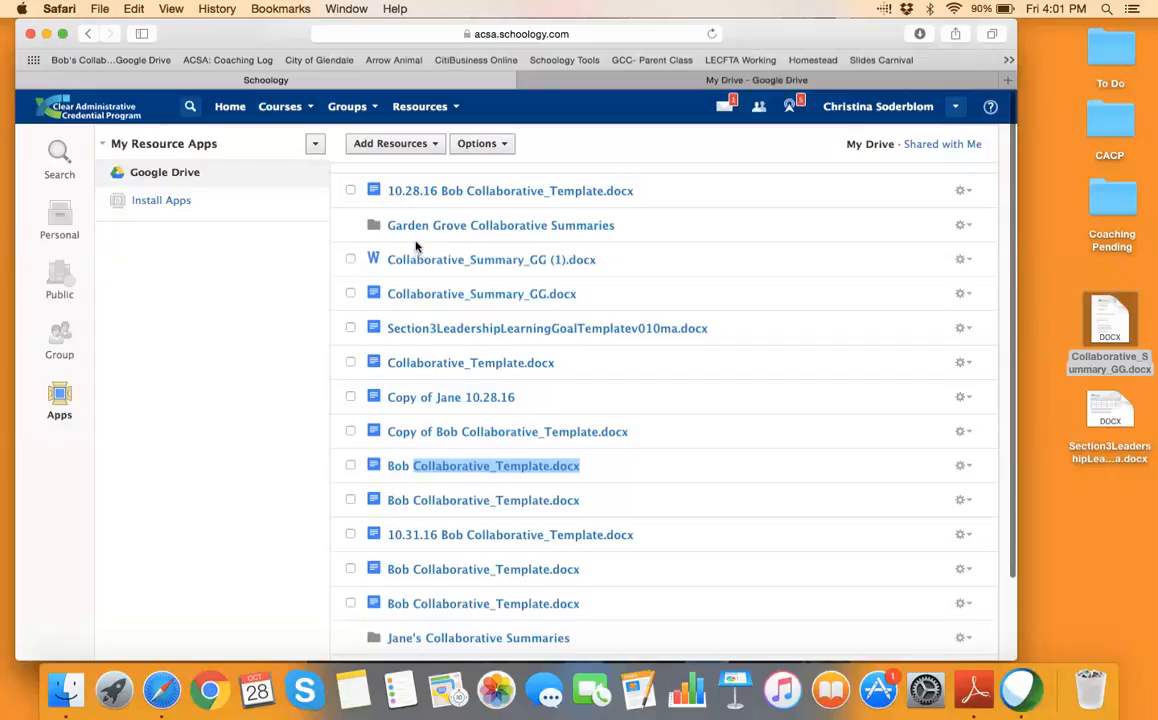
# Show the gear actions for a Collaborative_Template.docx row in the Google Drive list
pyautogui.click(964, 467)
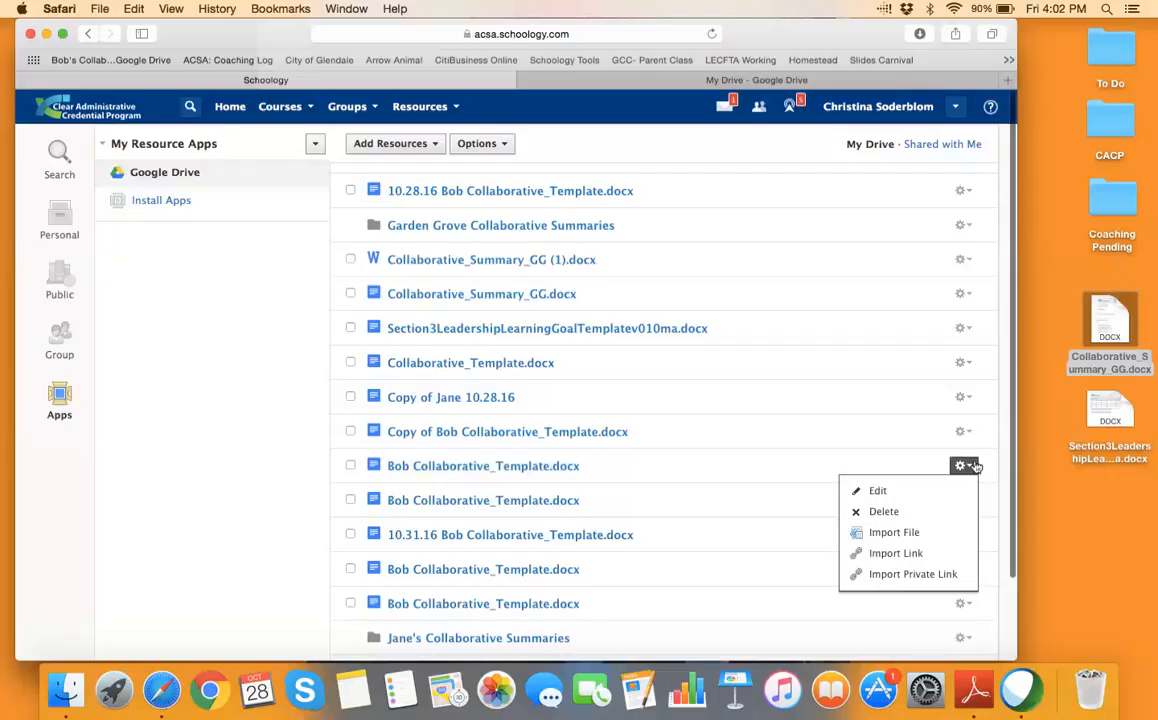
# Import the template file and copy it into the candidate's 'Shared with' resources collection
pyautogui.click(926, 536)
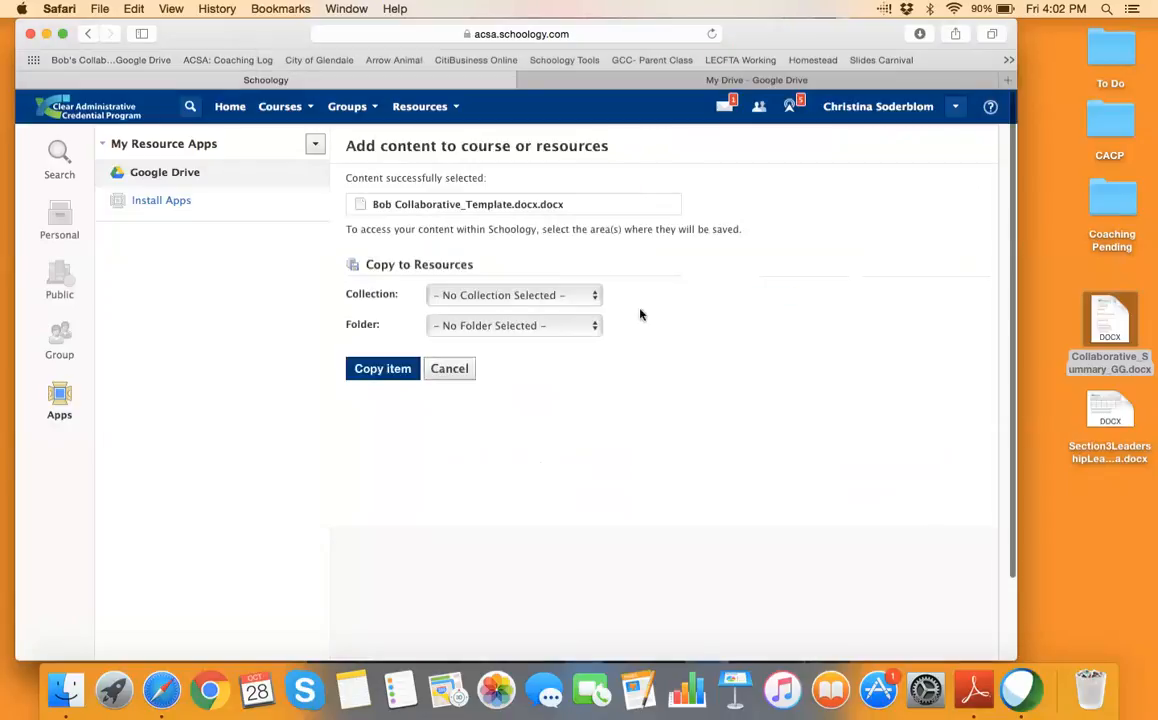
pyautogui.click(593, 296)
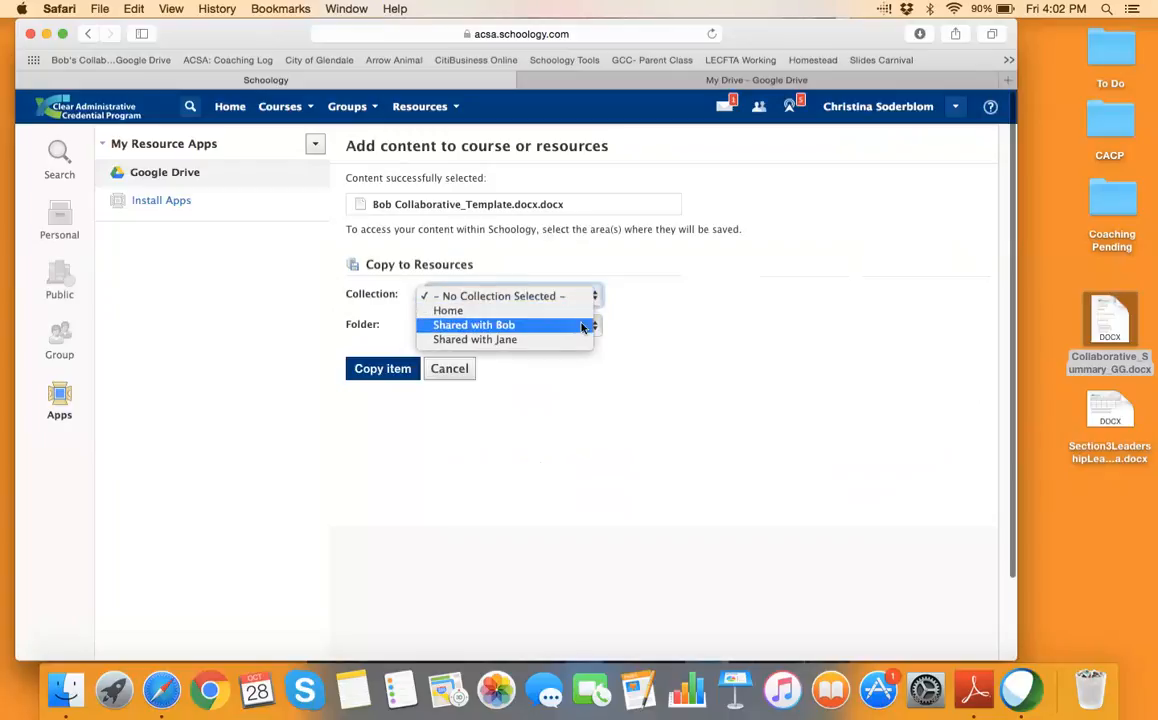
pyautogui.click(583, 325)
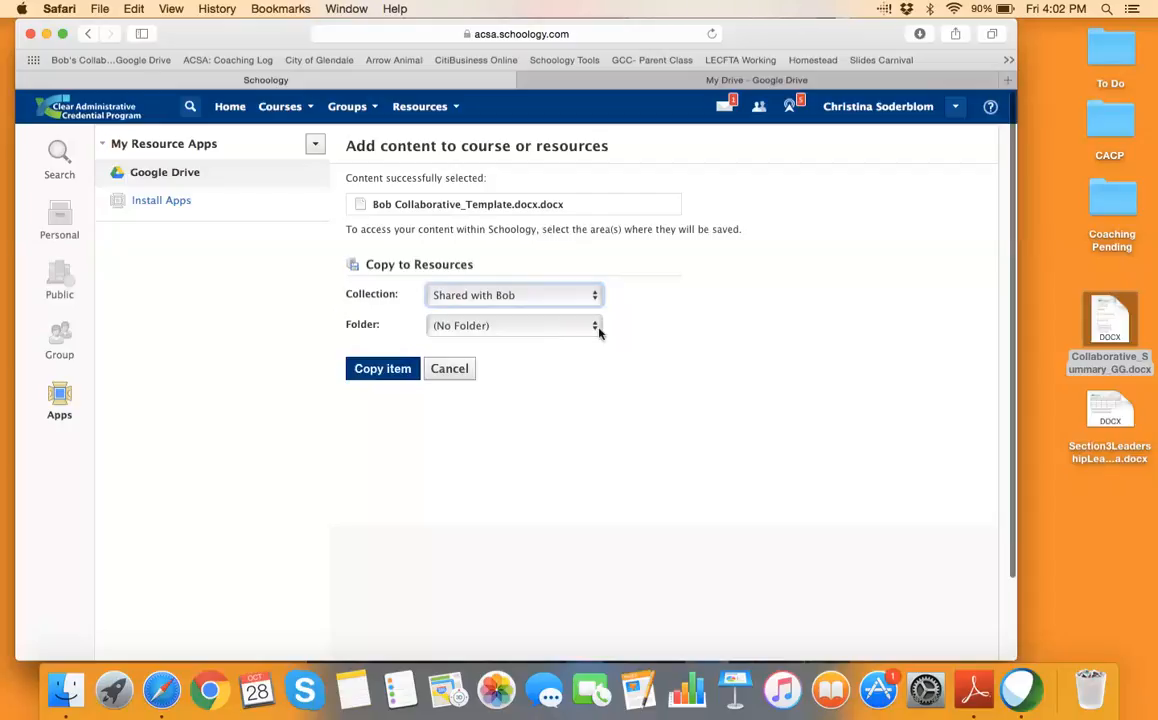
pyautogui.click(383, 369)
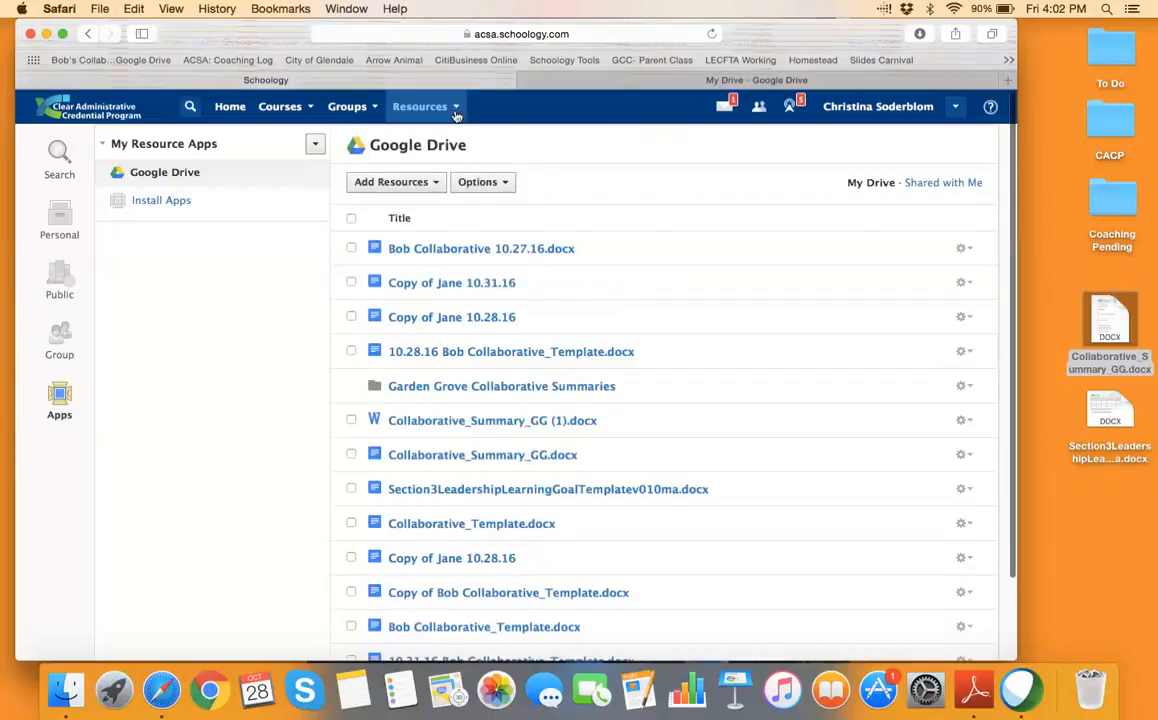
pyautogui.click(420, 106)
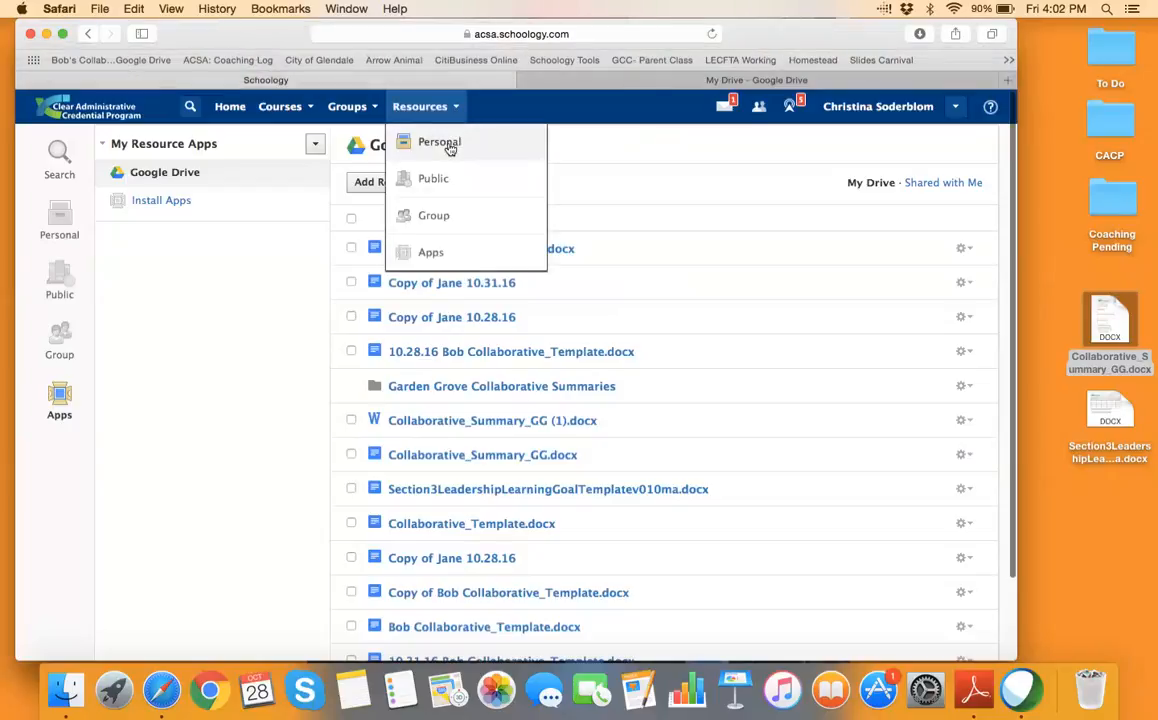
pyautogui.click(449, 148)
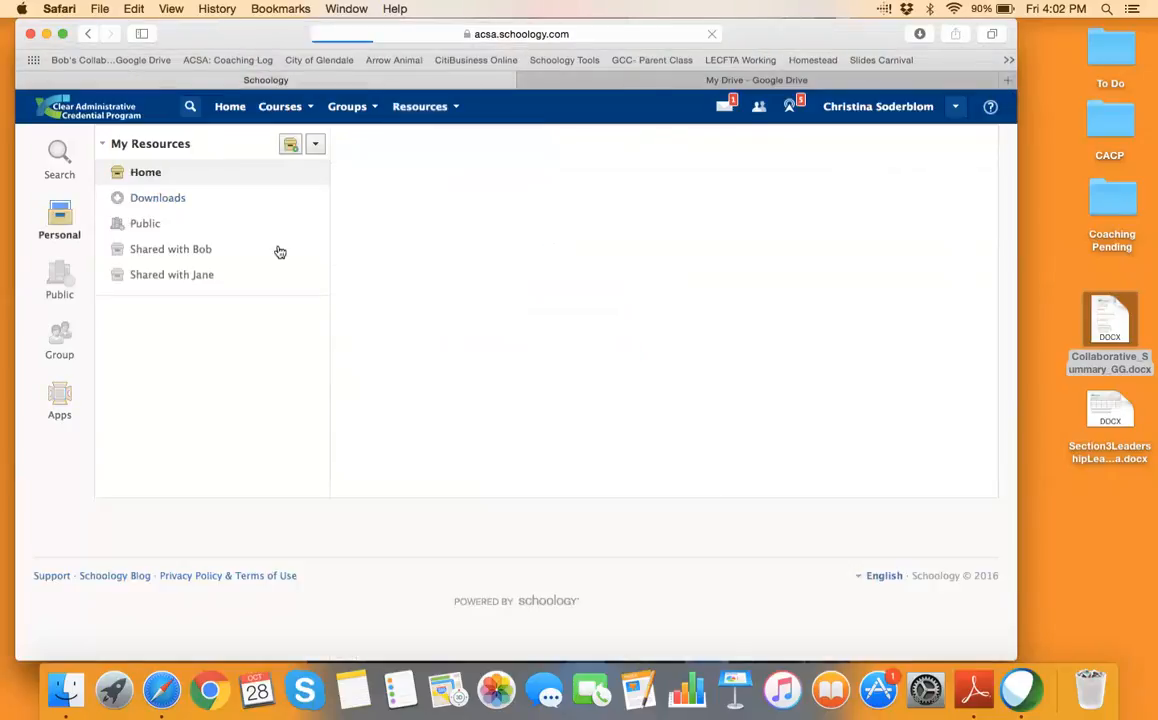
pyautogui.click(197, 251)
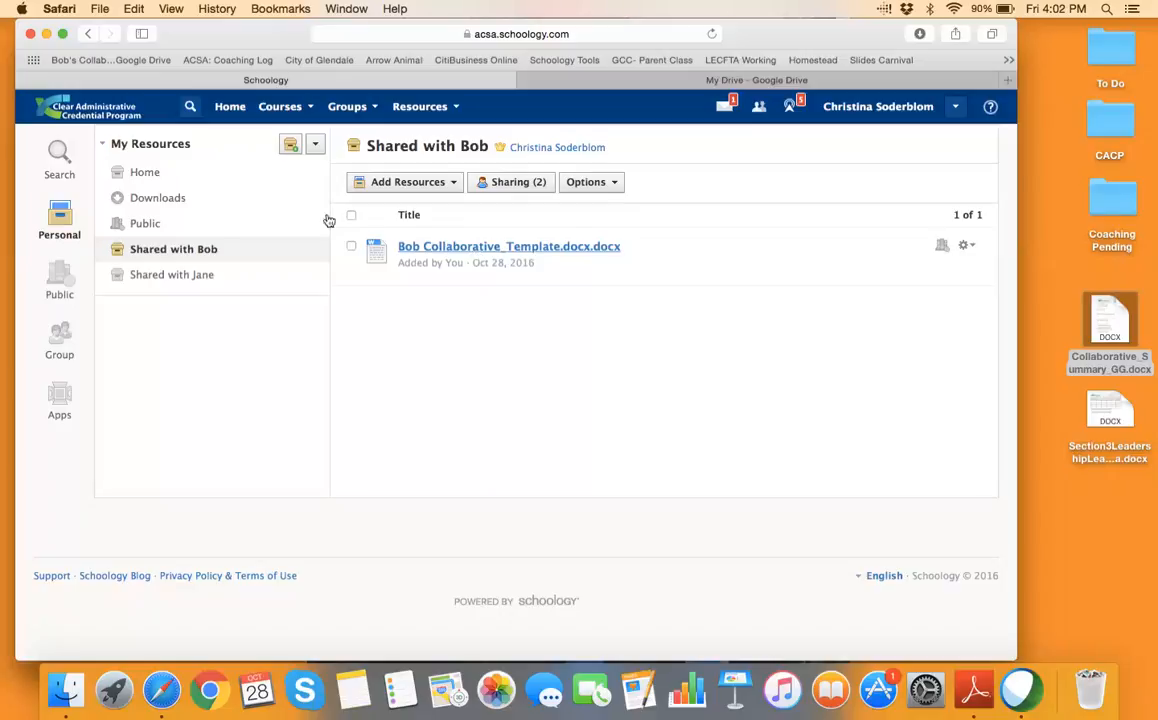
pyautogui.click(424, 106)
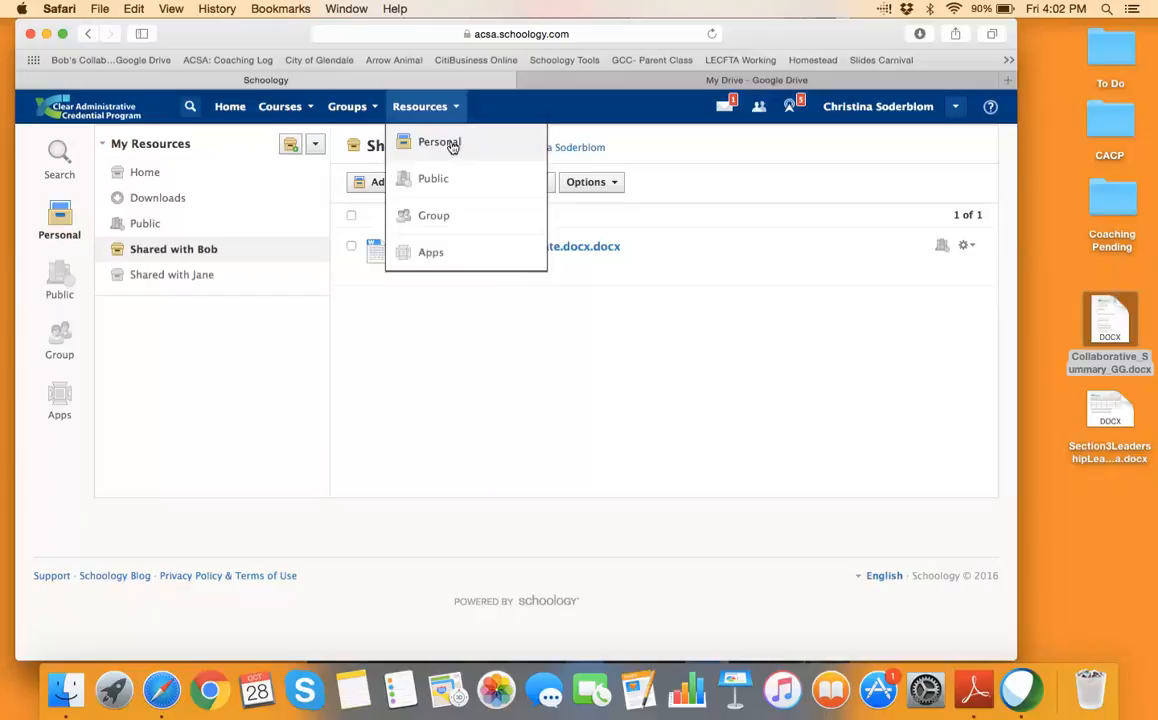
pyautogui.click(430, 254)
pyautogui.click(190, 174)
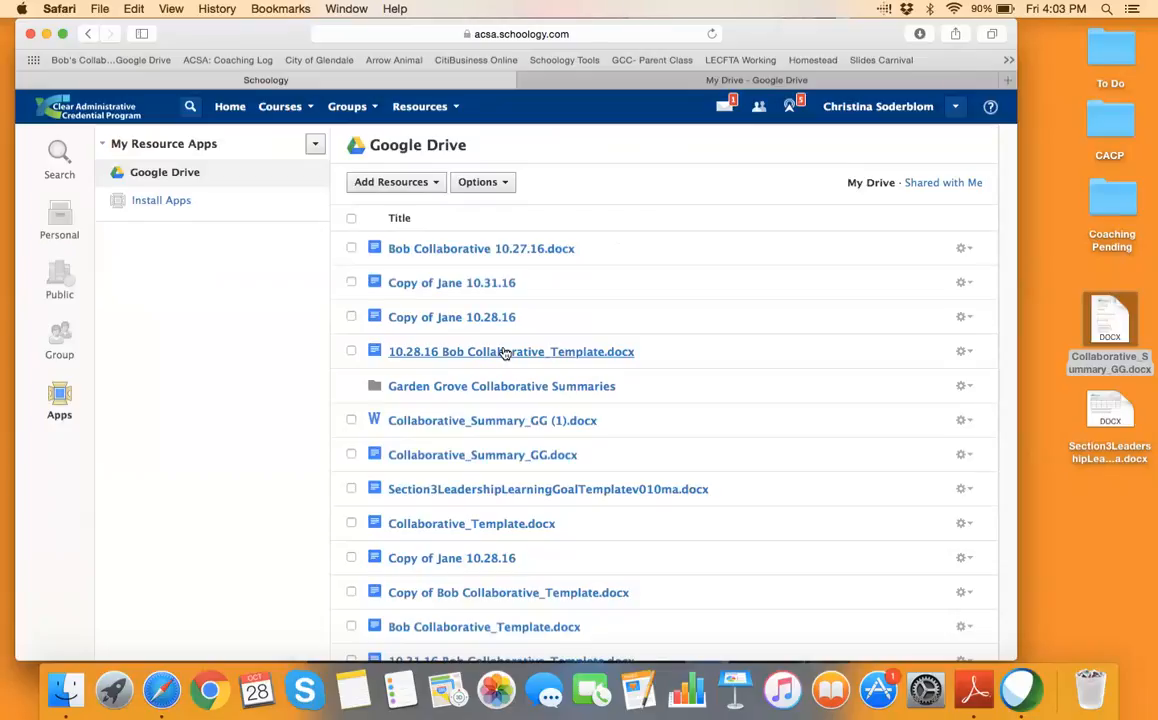
# Review the 10.28.16 template's actions and the Add Resources options, then go to My Drive
pyautogui.click(965, 353)
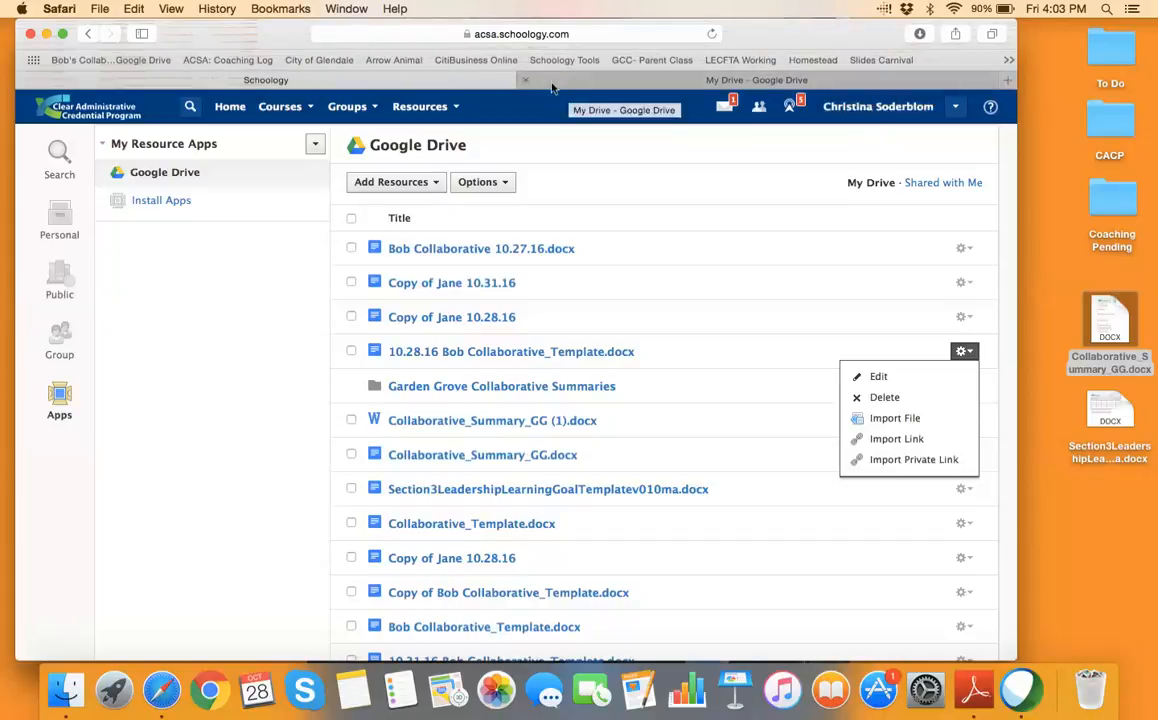
pyautogui.click(436, 186)
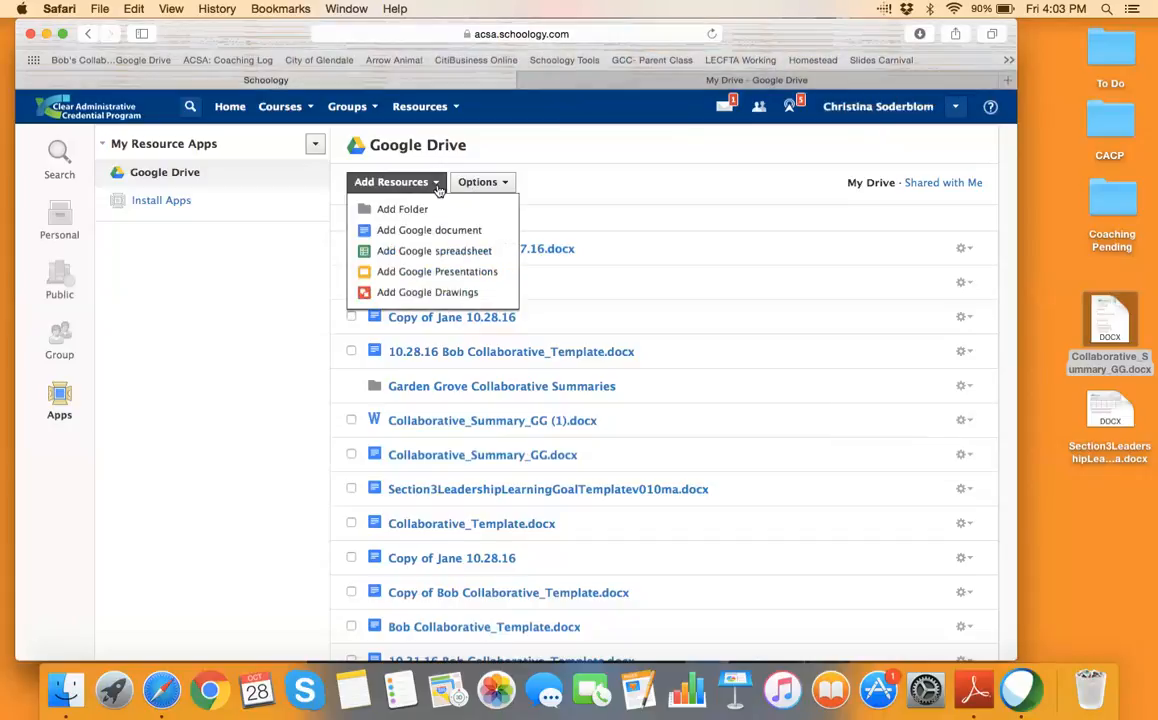
pyautogui.click(735, 80)
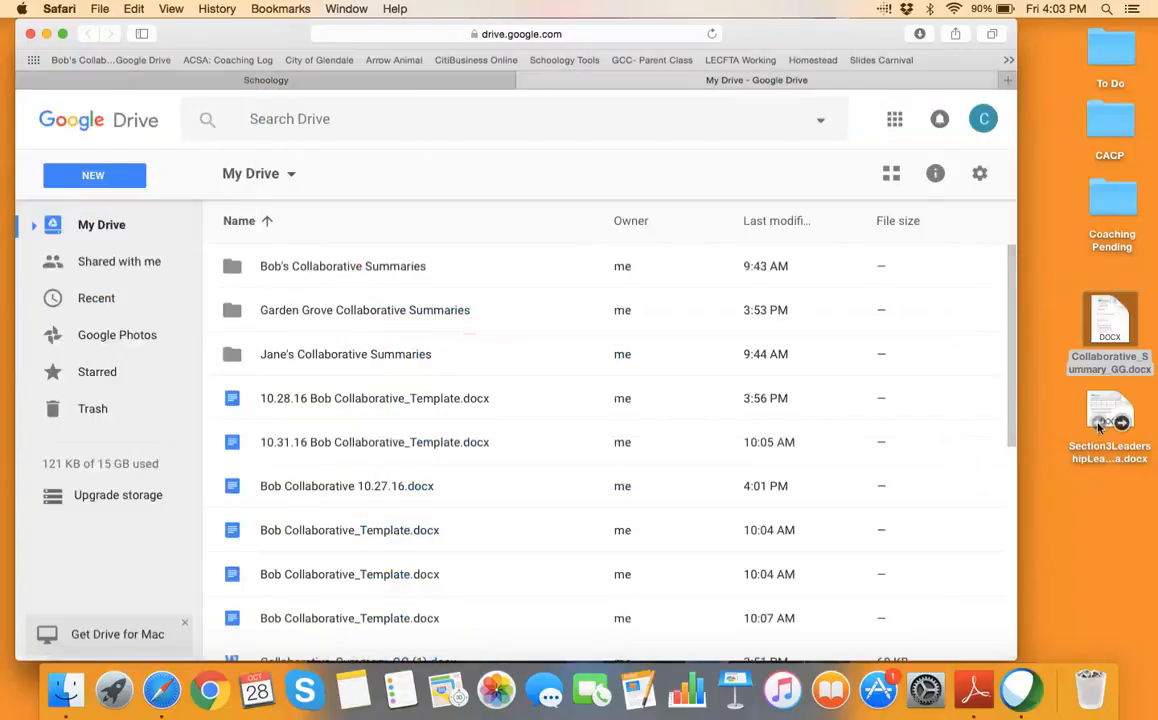
# Upload Section3LeadershipLearningGoalTemplatev010ma.docx from the desktop to My Drive and refresh Schoology's Drive list
pyautogui.moveTo(1108, 425); pyautogui.dragTo(389, 385)
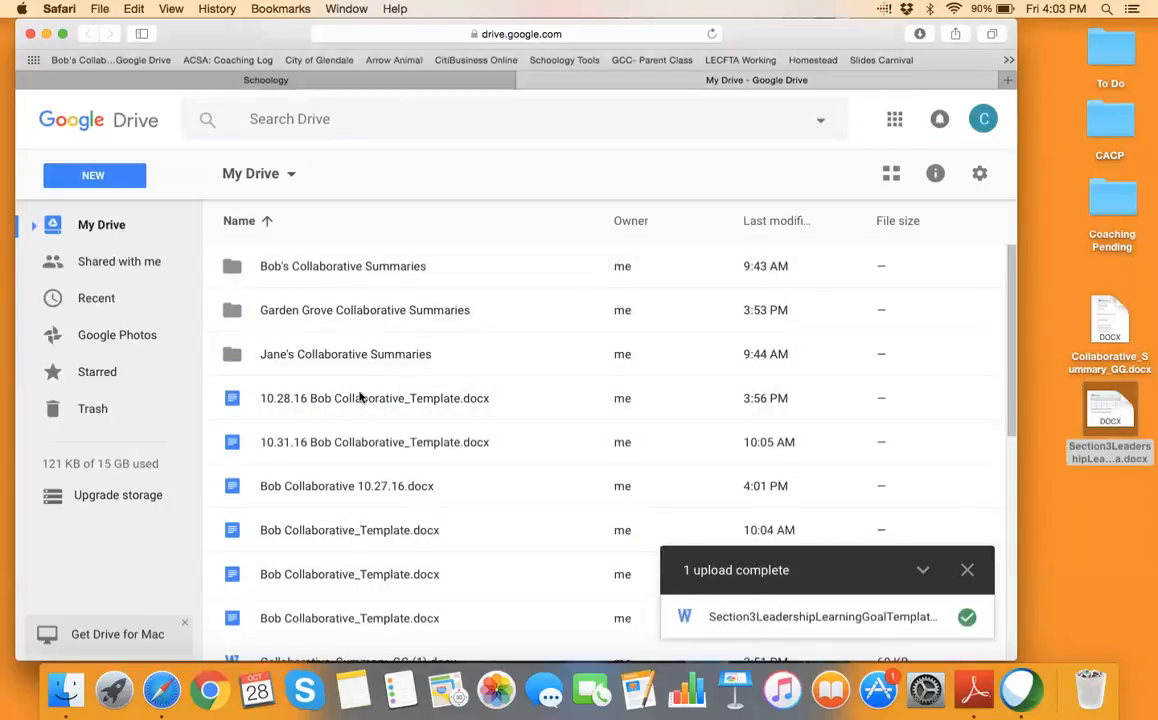
pyautogui.click(380, 82)
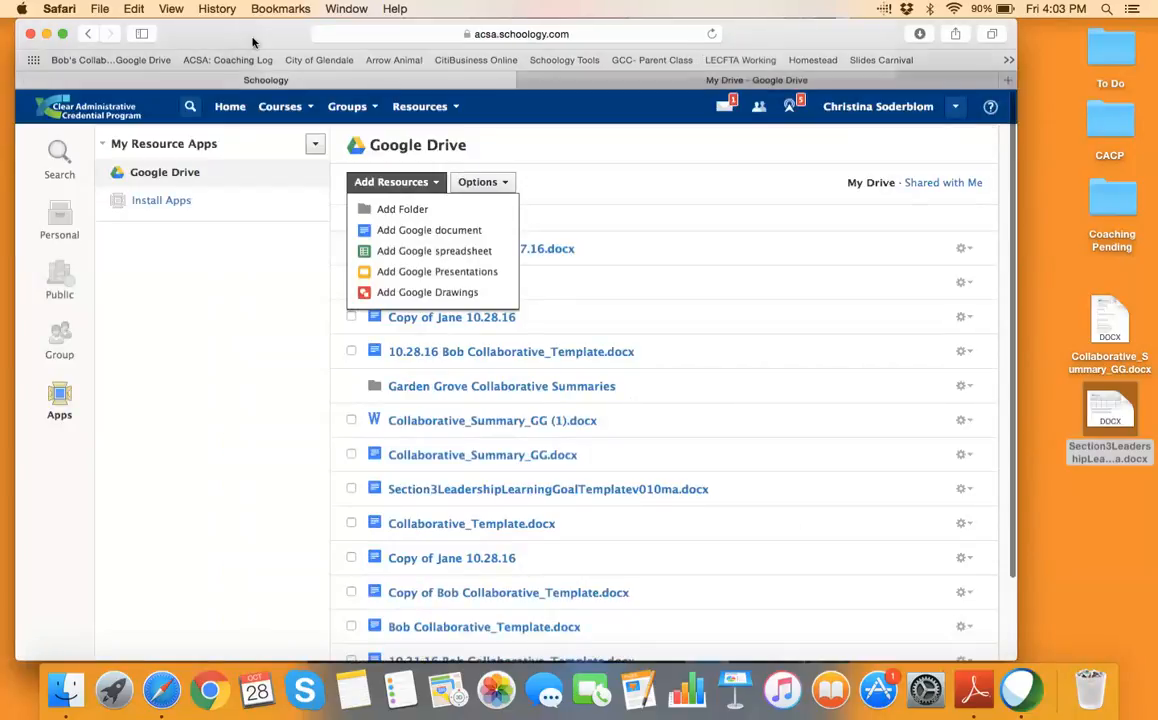
pyautogui.moveTo(253, 42); pyautogui.dragTo(249, 80)
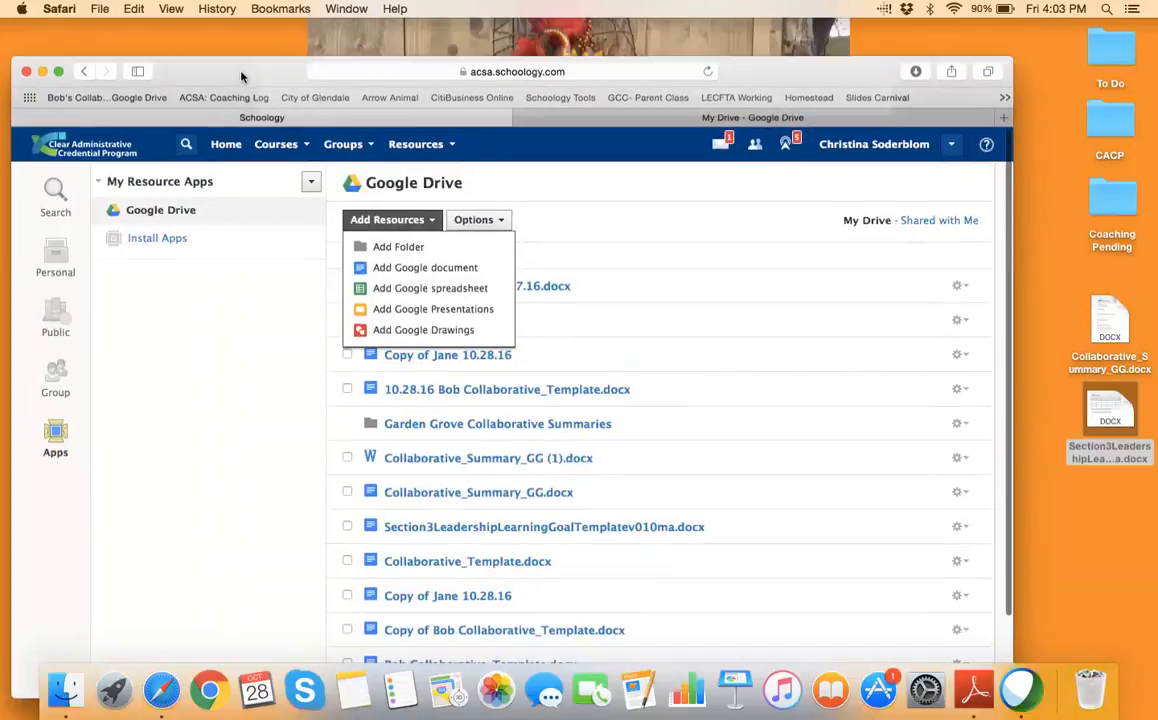
pyautogui.click(708, 72)
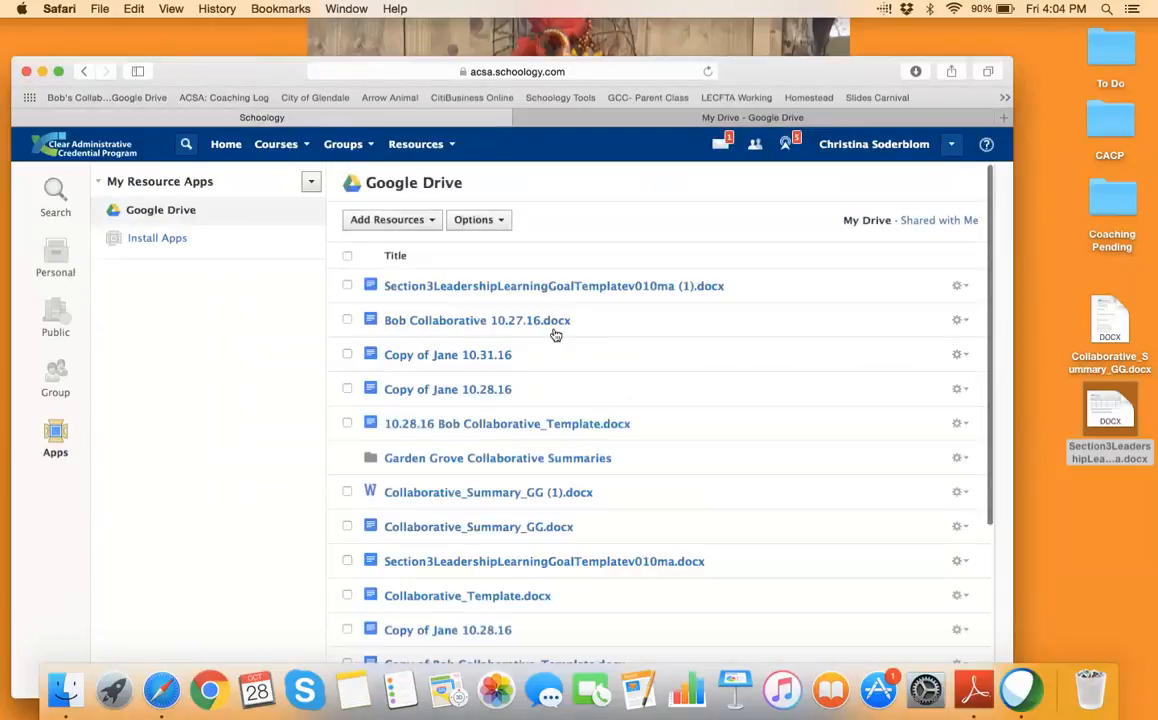
# Open the uploaded Section3 template and type test text in the Expected Outcomes and Strategies cells
pyautogui.click(518, 291)
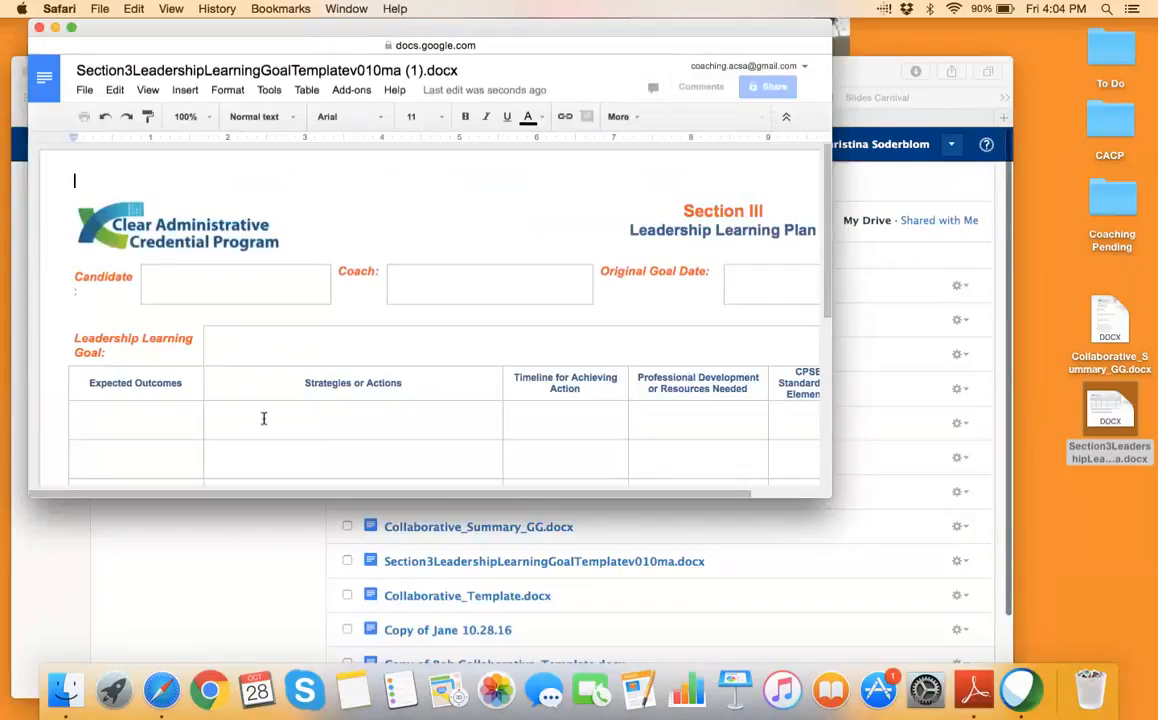
pyautogui.click(184, 407)
pyautogui.write('kfnkdfkd')
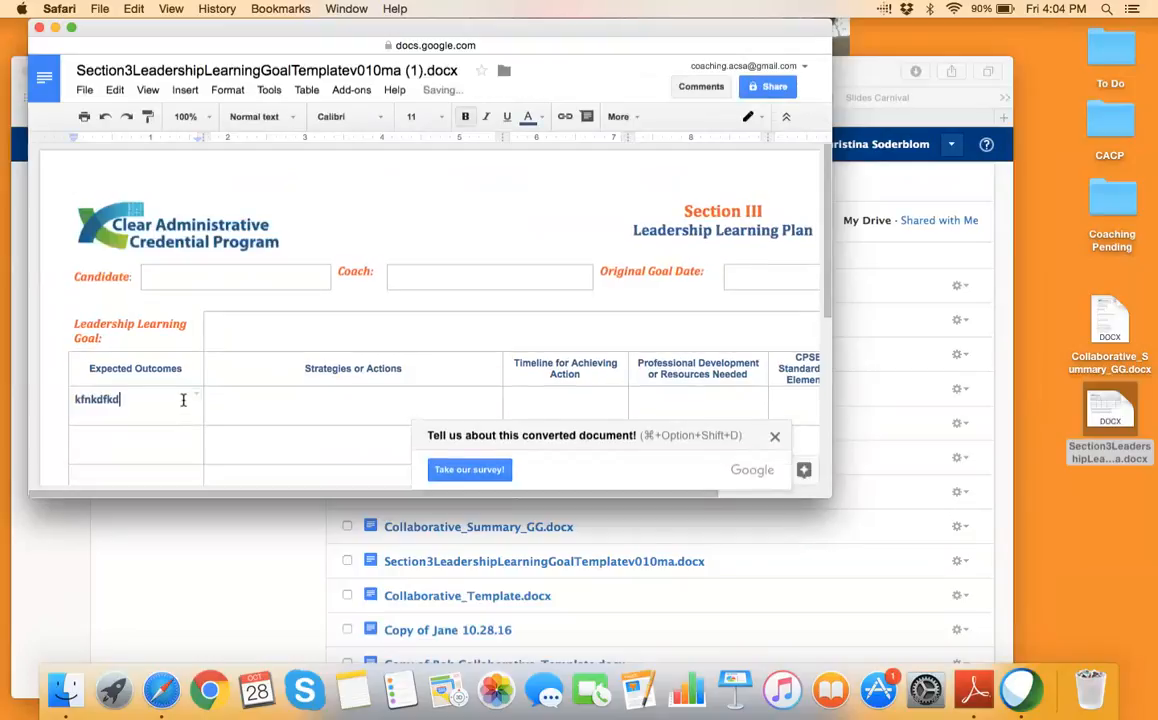
pyautogui.click(291, 400)
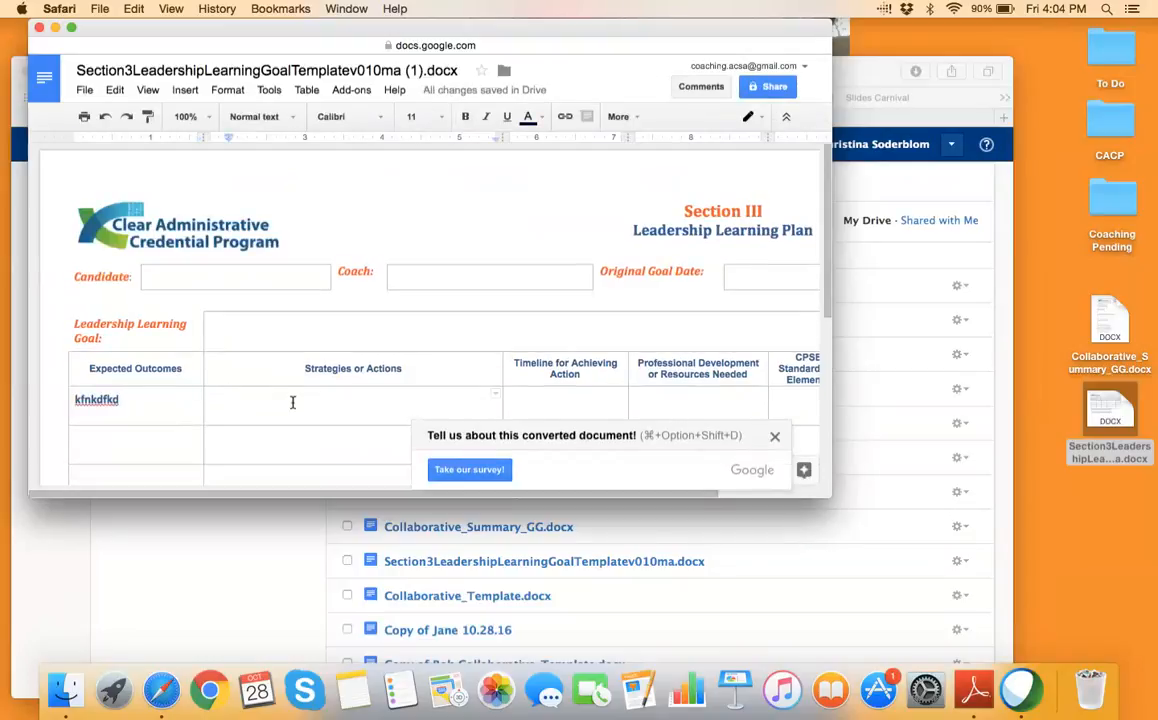
pyautogui.write('ff')
# Add the red note 'I think you should make this a BHAG' and close the document
pyautogui.click(536, 120)
pyautogui.click(551, 195)
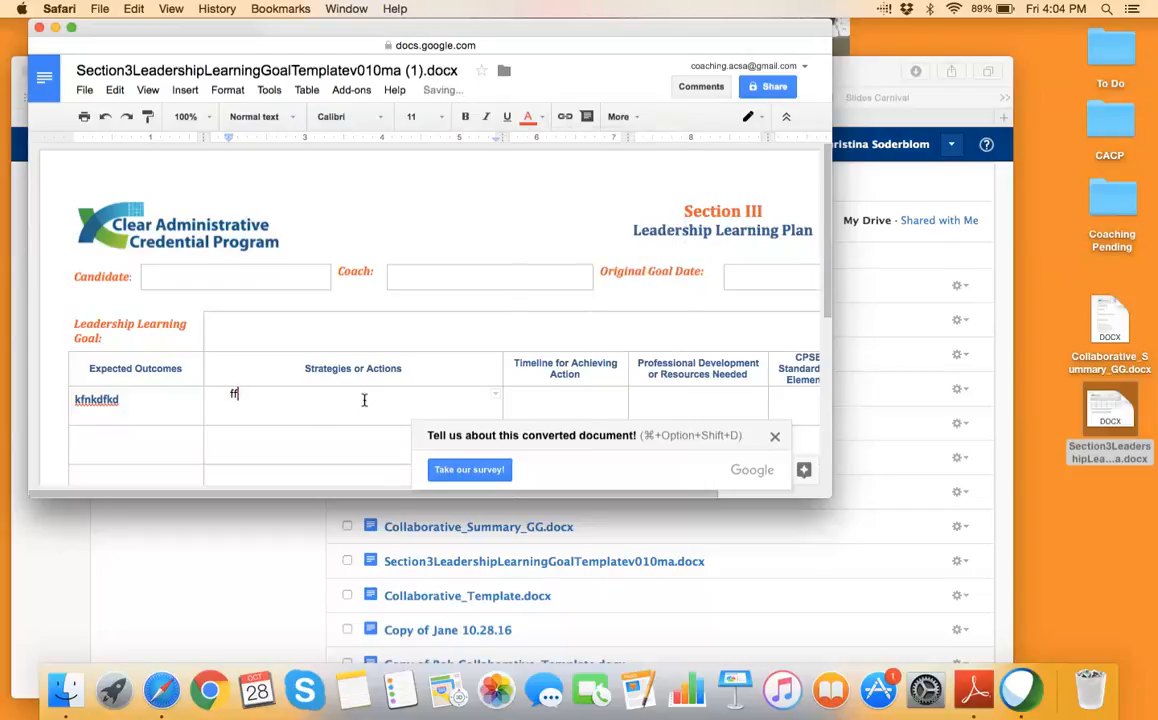
pyautogui.write('I think you should make')
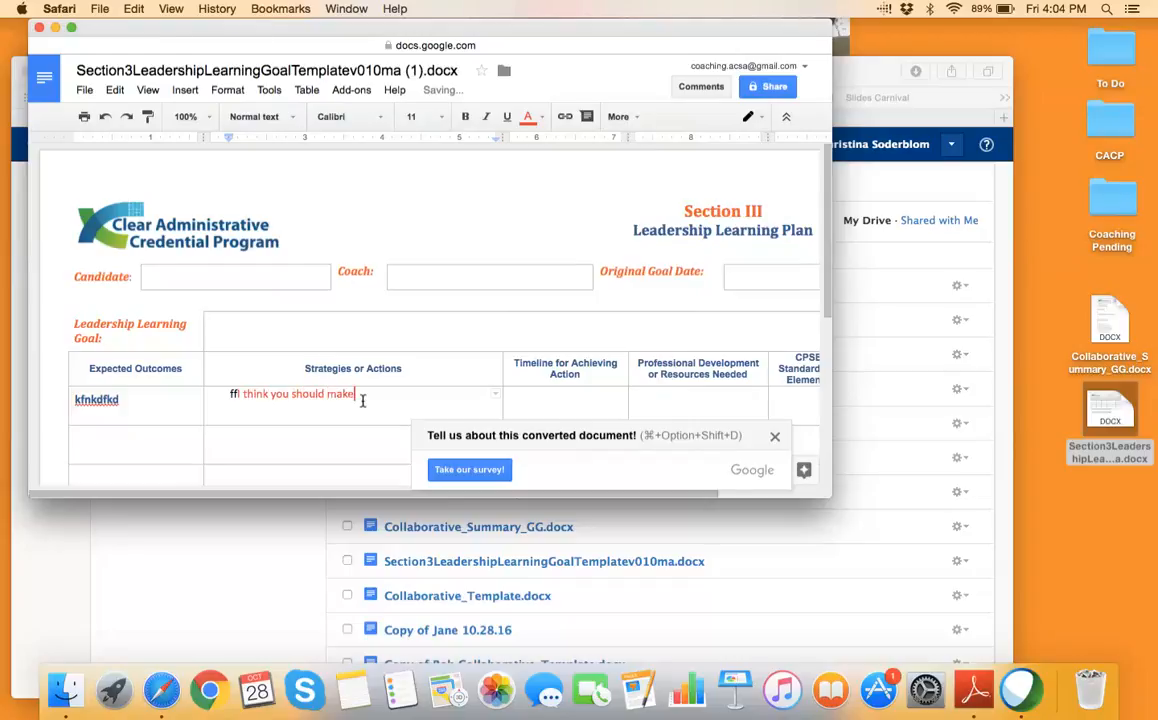
pyautogui.write(' this a BHAG')
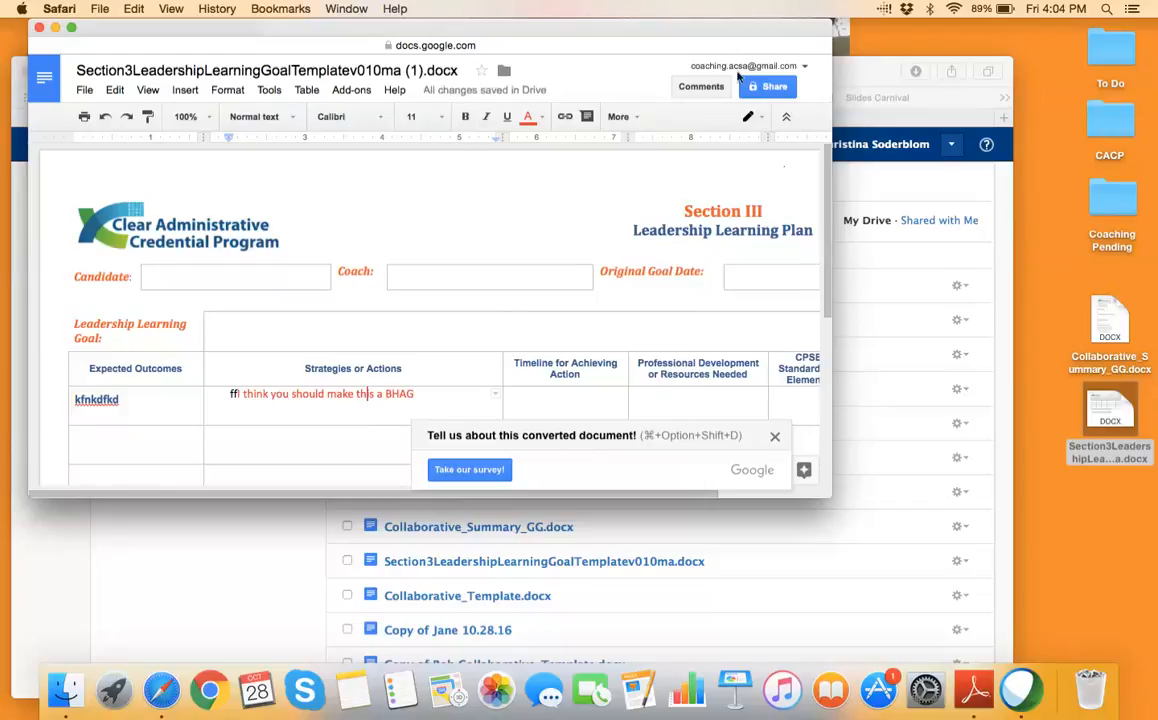
pyautogui.click(39, 28)
pyautogui.moveTo(690, 65); pyautogui.dragTo(691, 28)
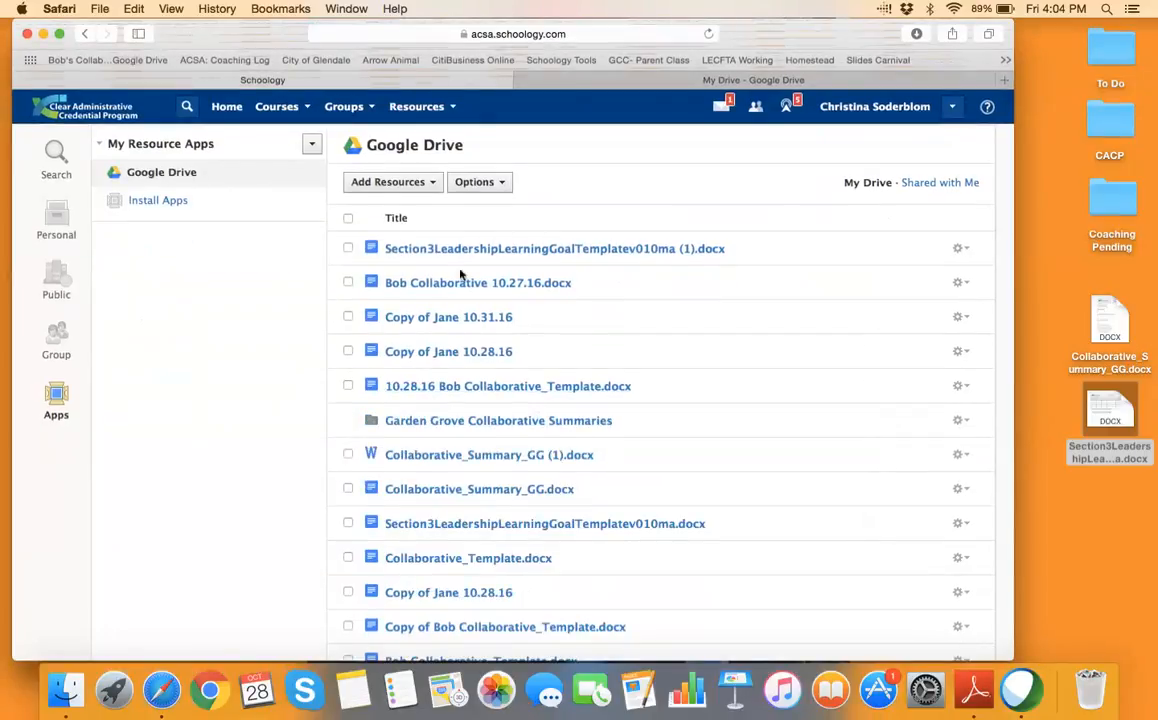
# Import the Section3 template file from Drive as a copy into the first shared collection
pyautogui.click(960, 248)
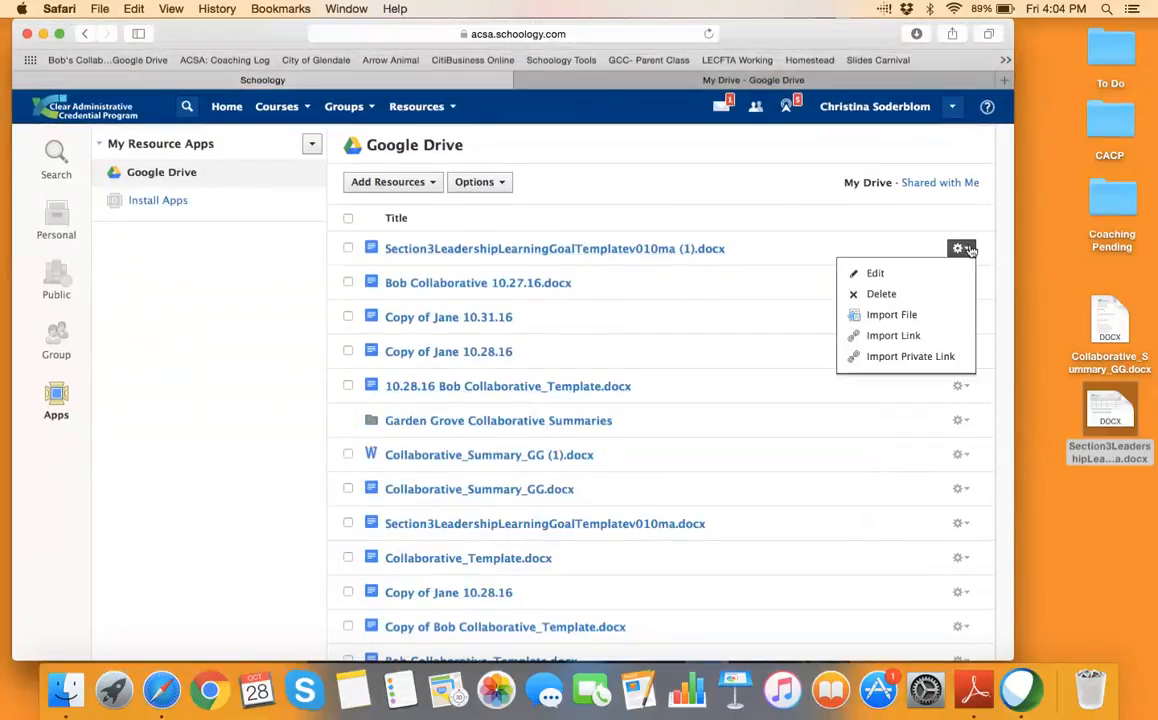
pyautogui.click(915, 316)
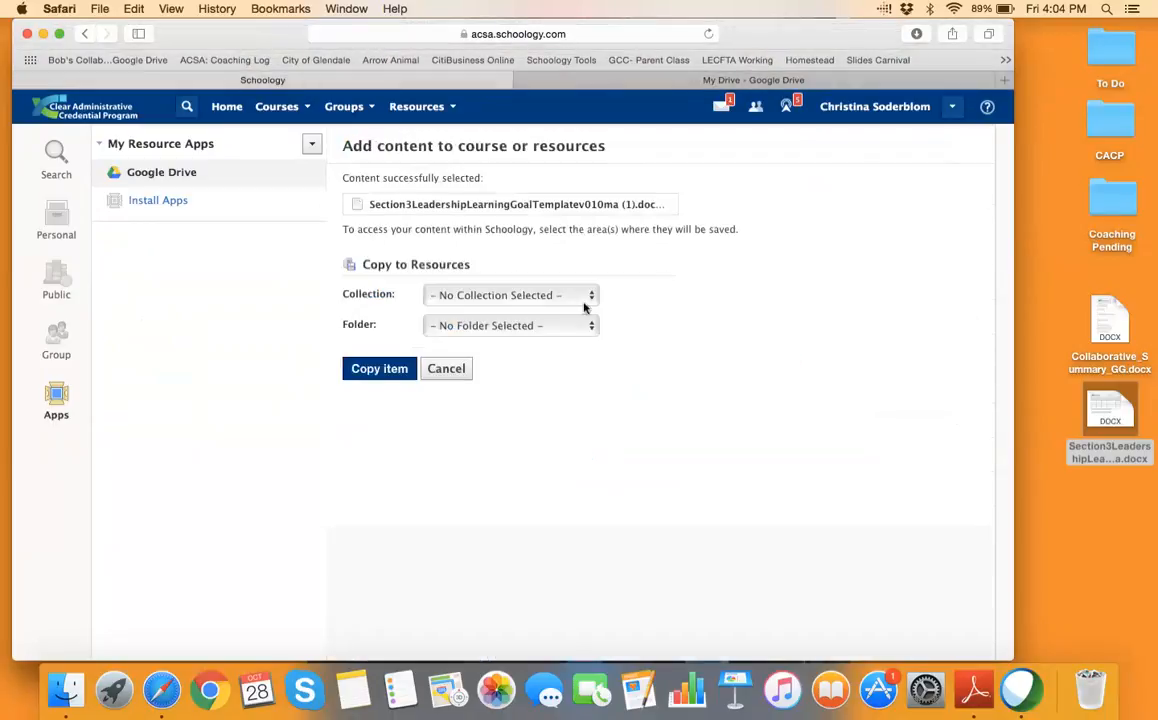
pyautogui.click(586, 300)
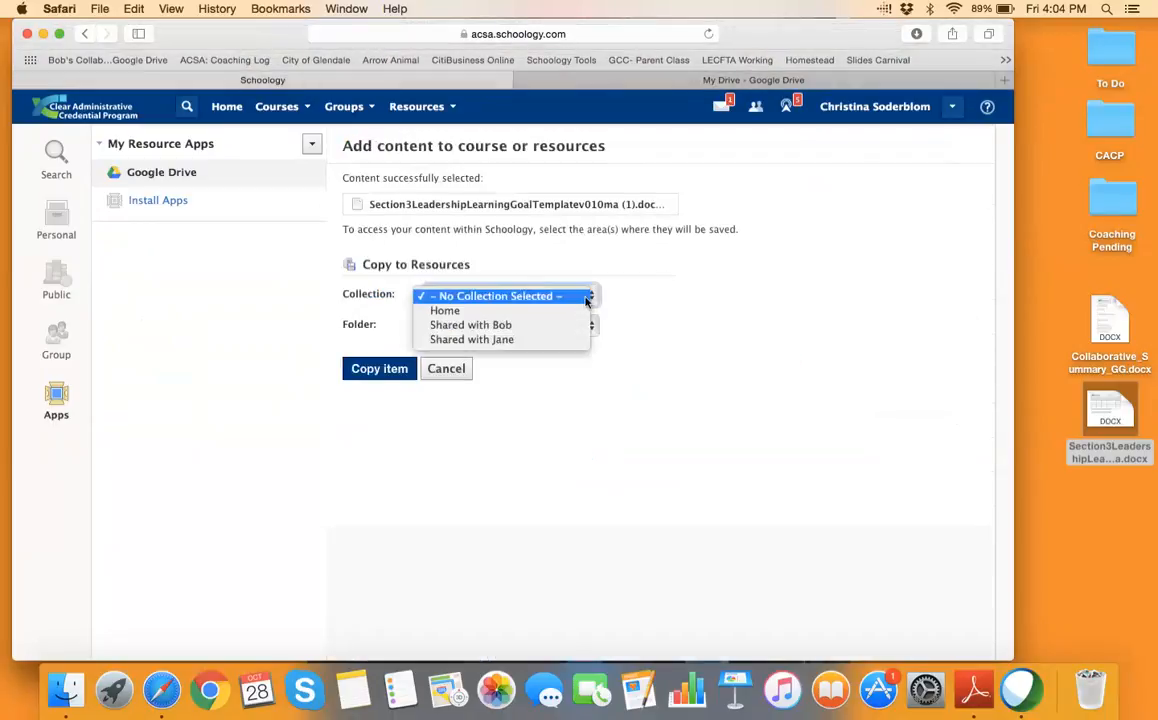
pyautogui.click(571, 326)
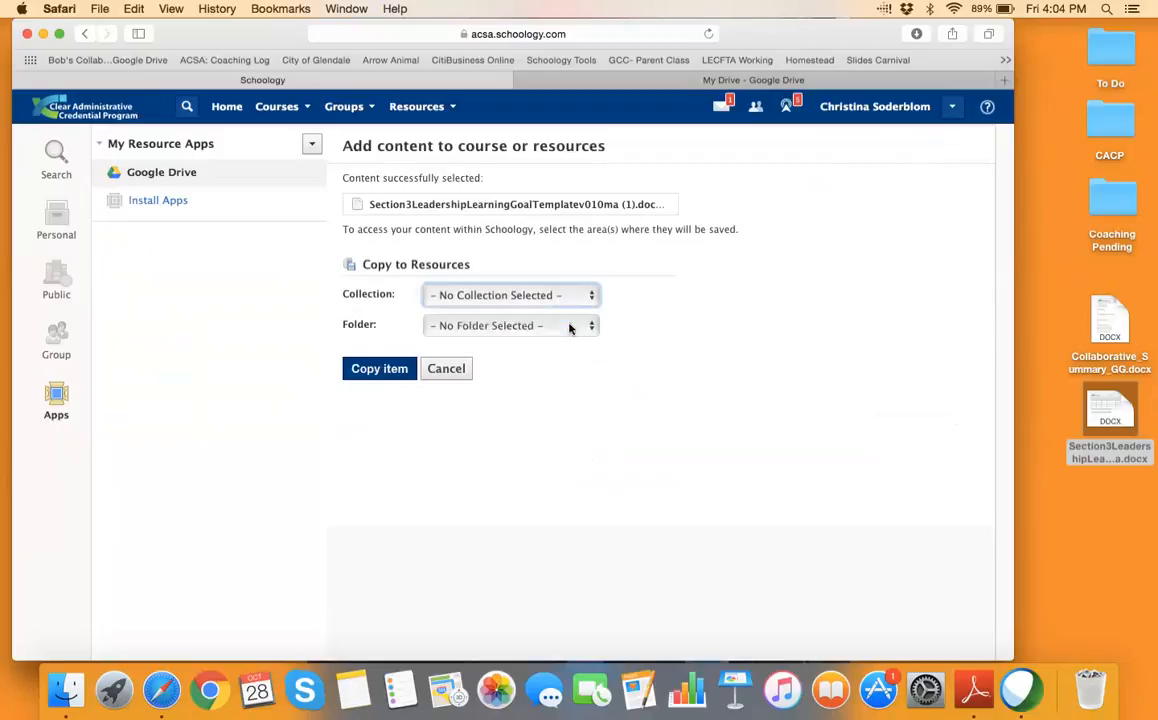
pyautogui.click(379, 369)
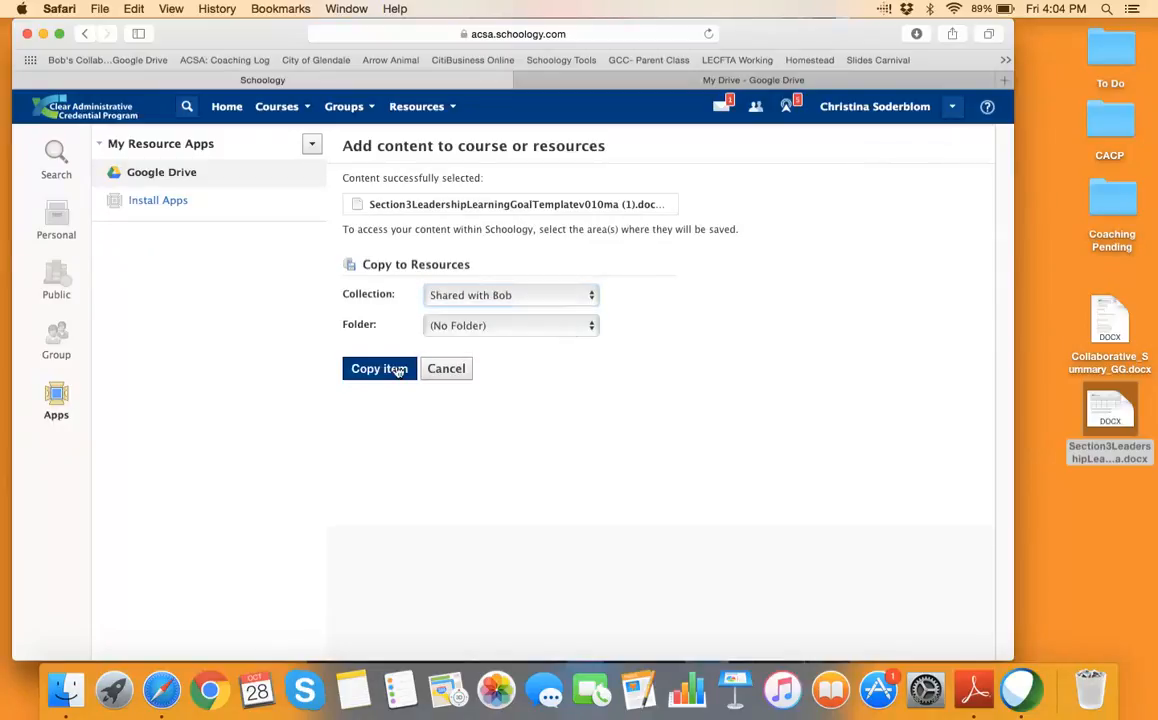
# Check the imported file in that collection under Resources > Personal, then return to Google Drive
pyautogui.click(430, 107)
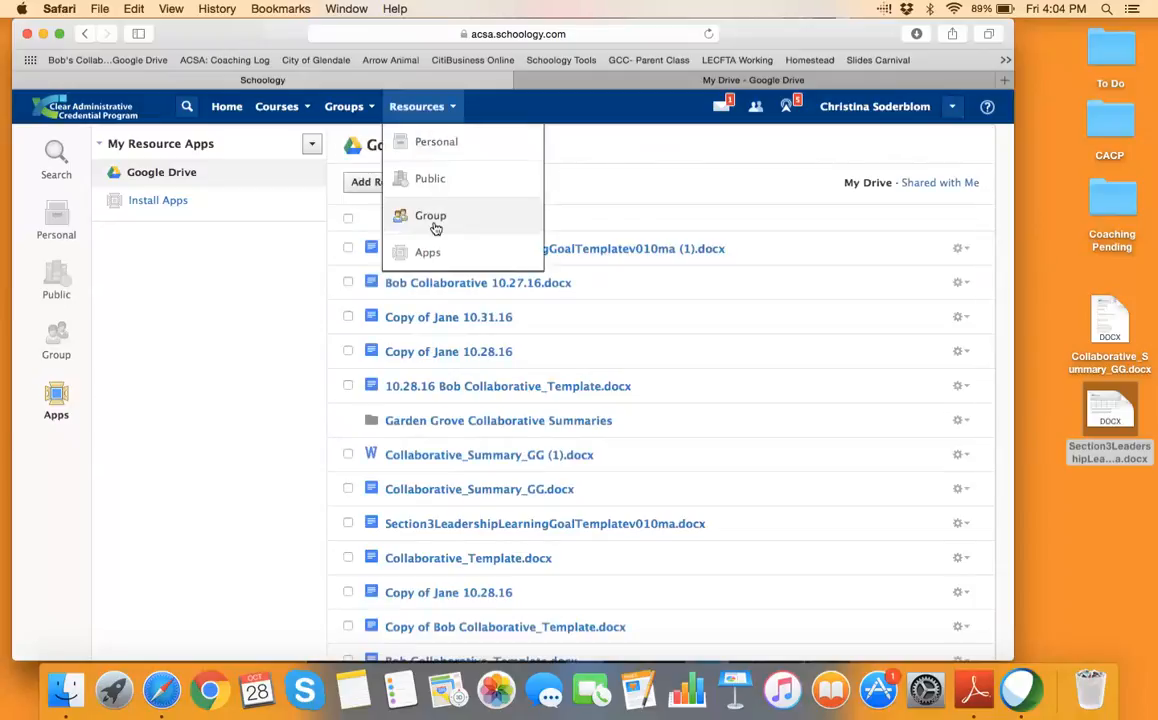
pyautogui.click(403, 146)
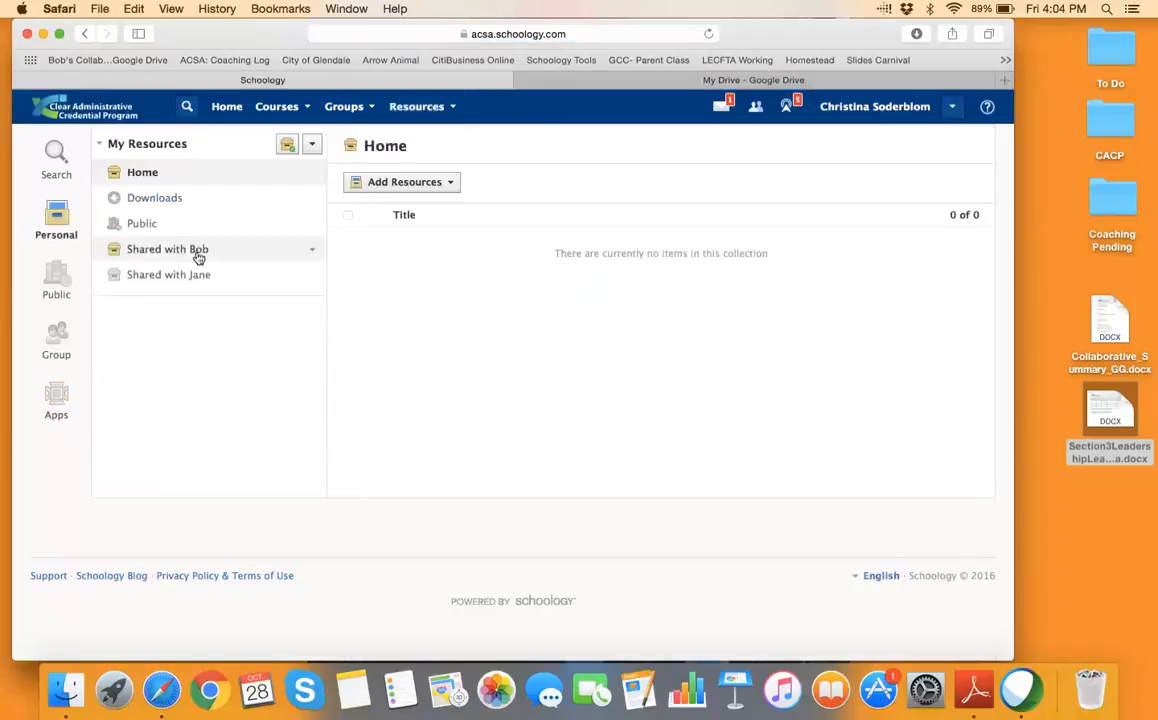
pyautogui.click(197, 253)
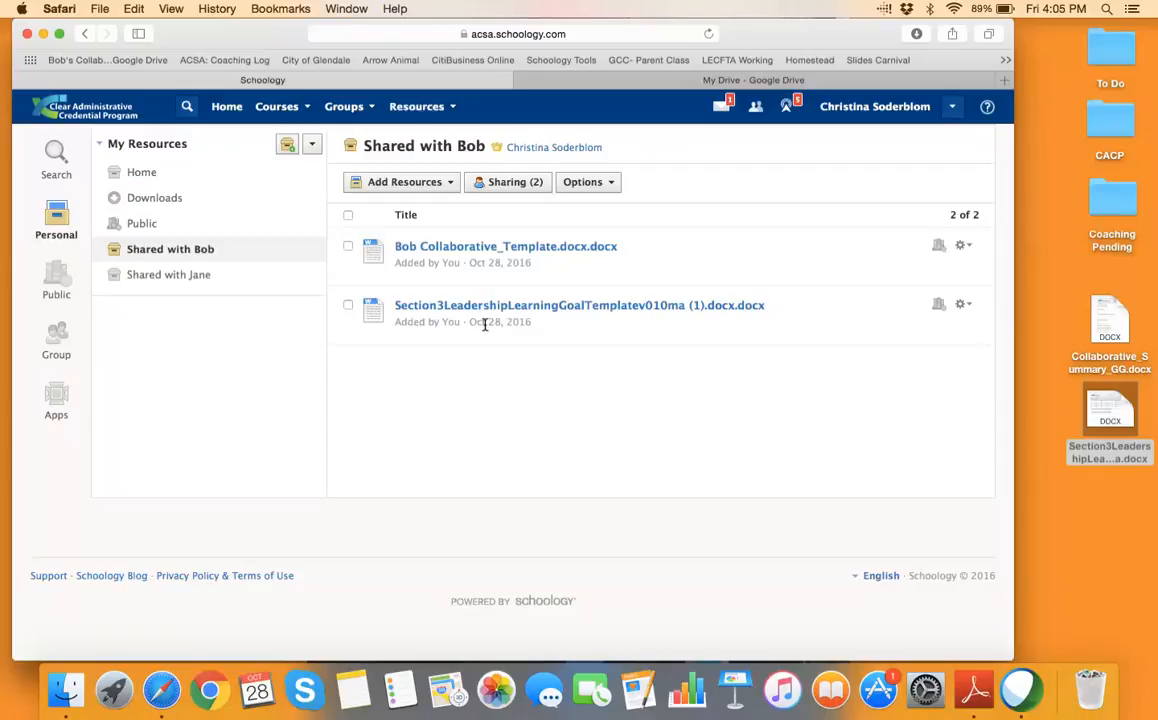
pyautogui.click(453, 108)
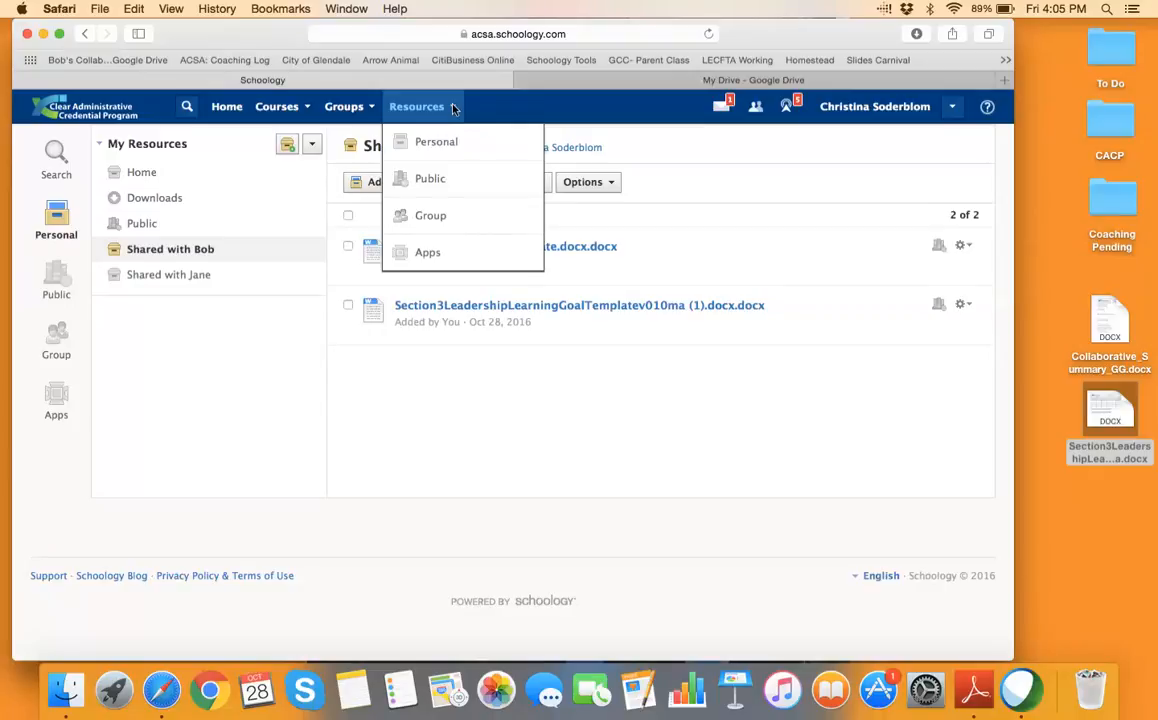
pyautogui.click(753, 80)
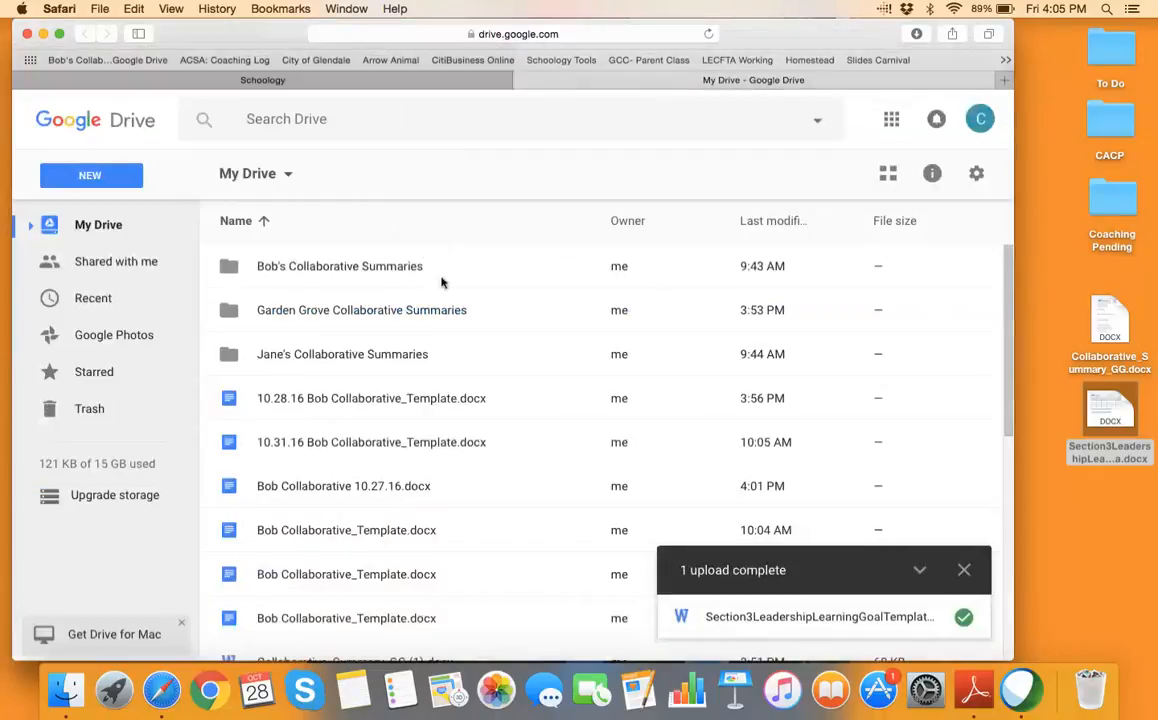
# Turn on 'Convert uploaded files to Google Docs editor format' in Drive settings
pyautogui.moveTo(1092, 412); pyautogui.dragTo(1144, 321)
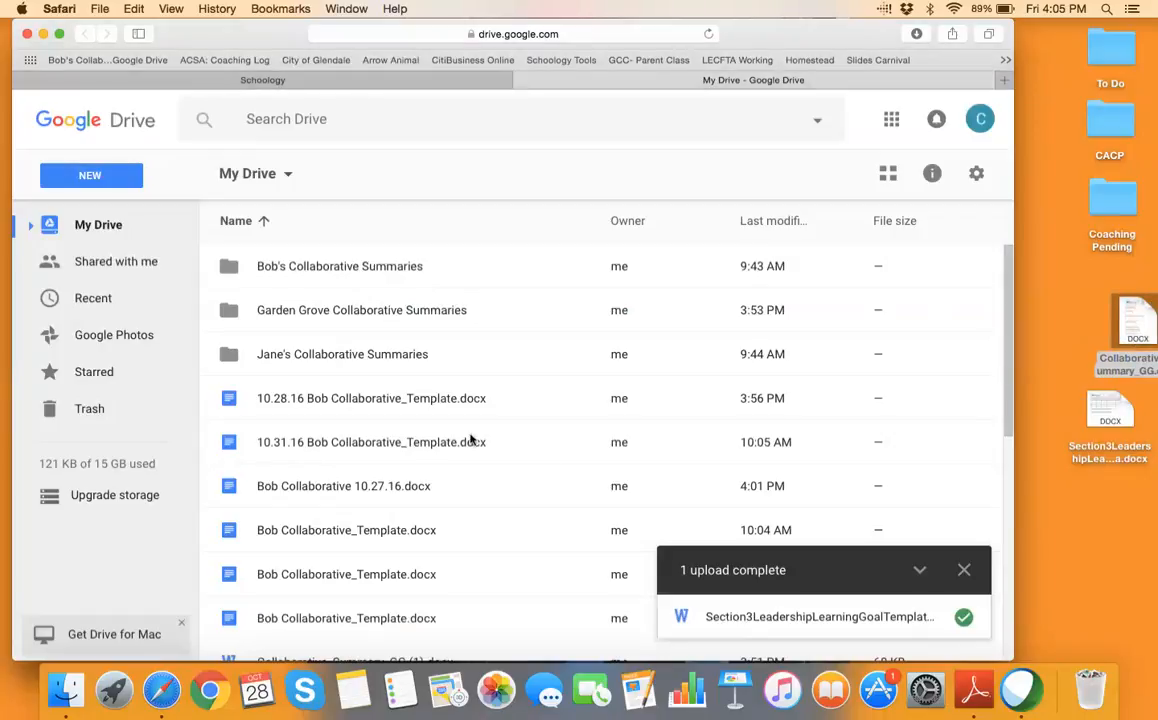
pyautogui.click(975, 180)
pyautogui.click(938, 215)
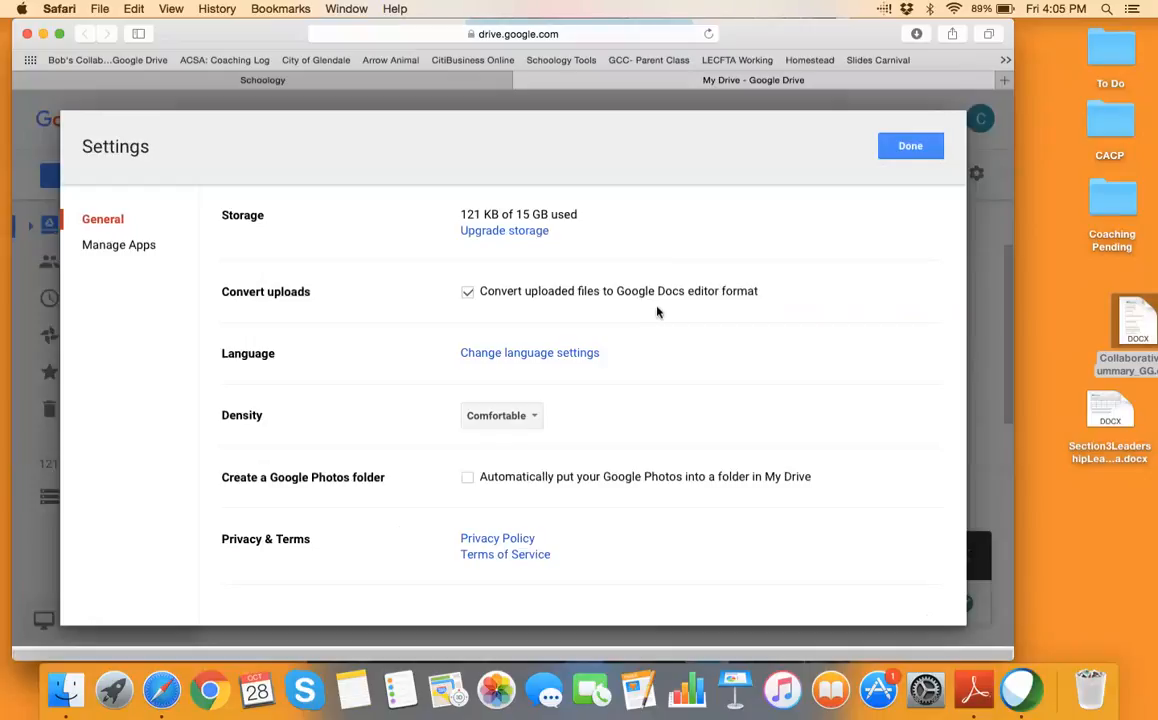
pyautogui.click(938, 152)
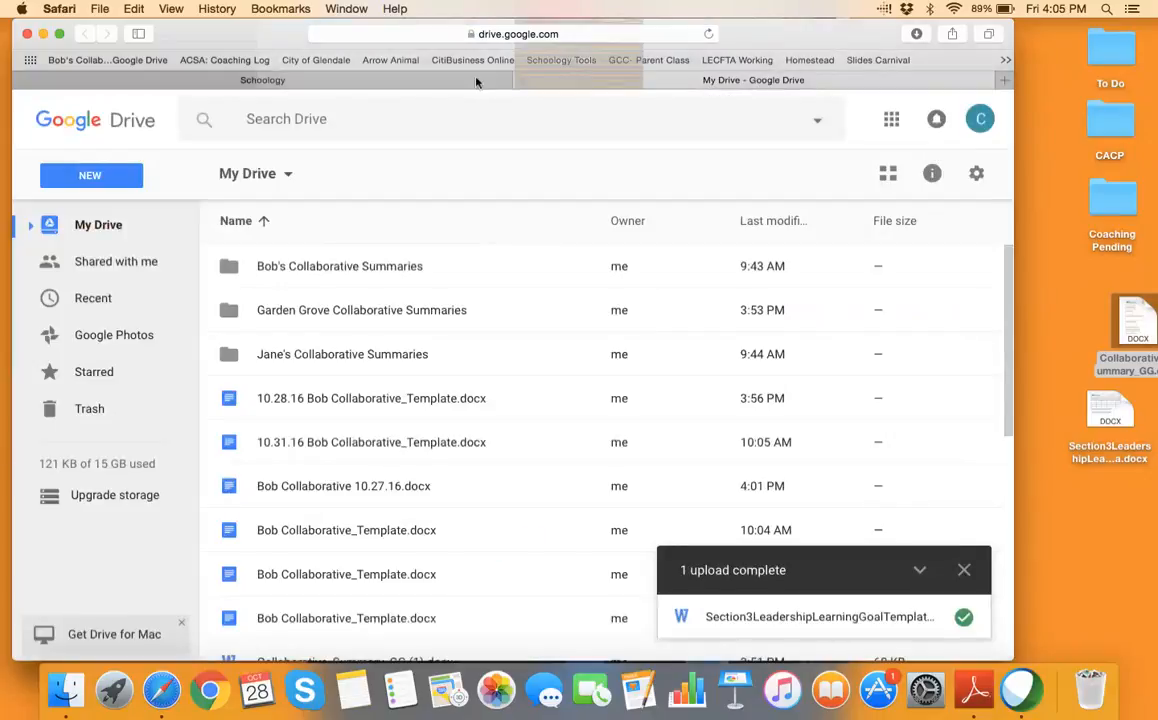
pyautogui.click(450, 80)
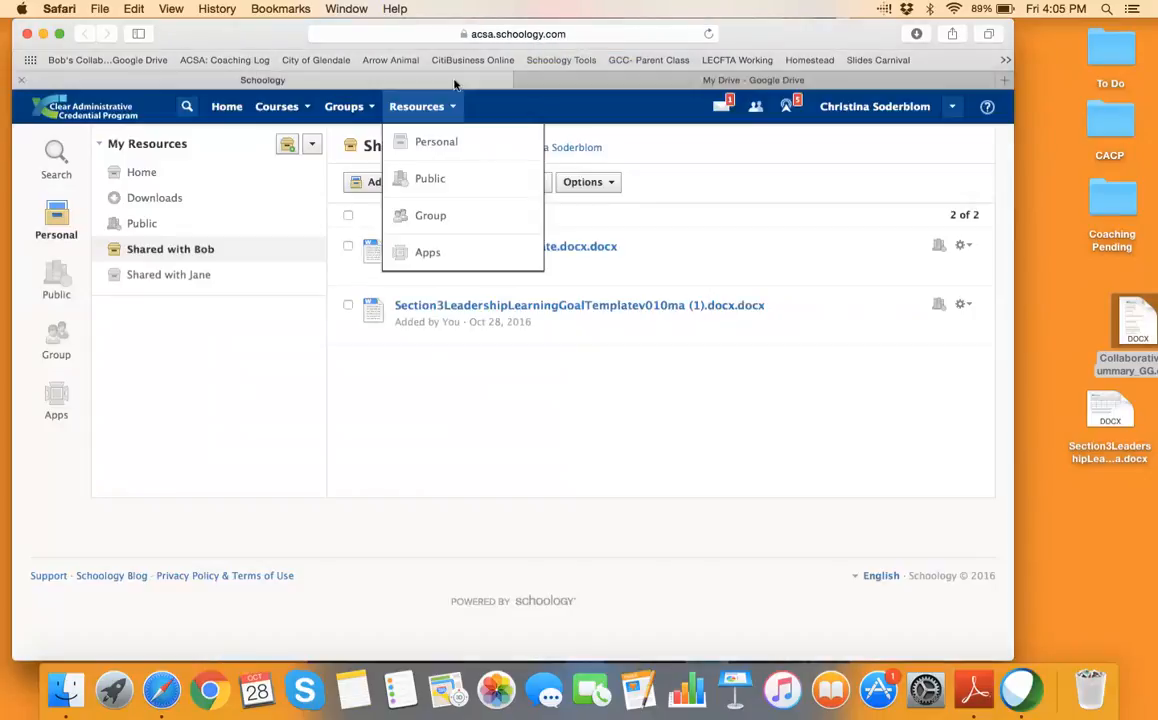
# Log out of the Google Drive app via Resources > Apps > Google Drive > Account Settings
pyautogui.click(429, 255)
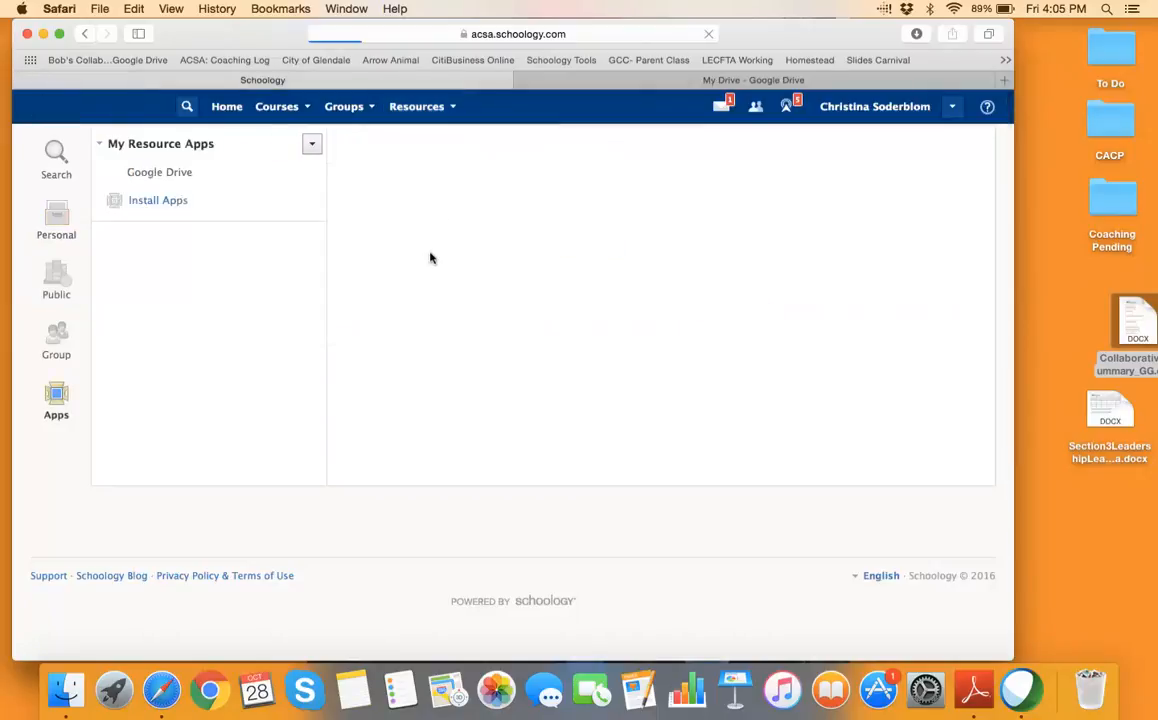
pyautogui.click(178, 180)
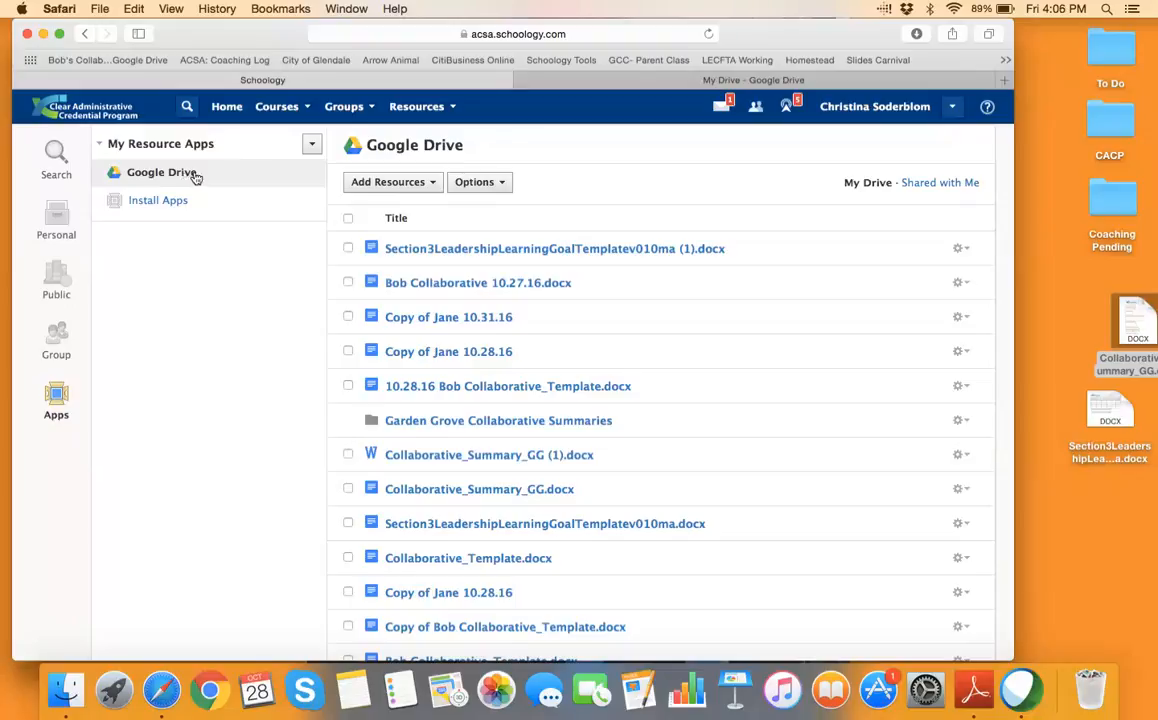
pyautogui.click(503, 186)
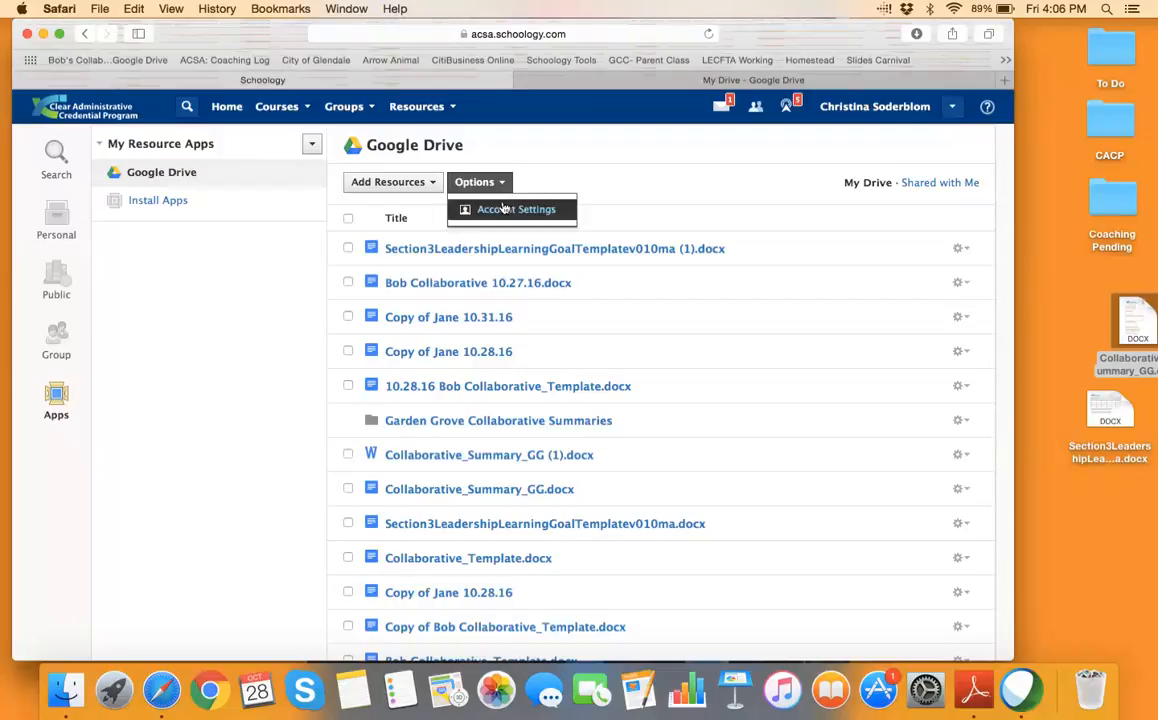
pyautogui.click(506, 209)
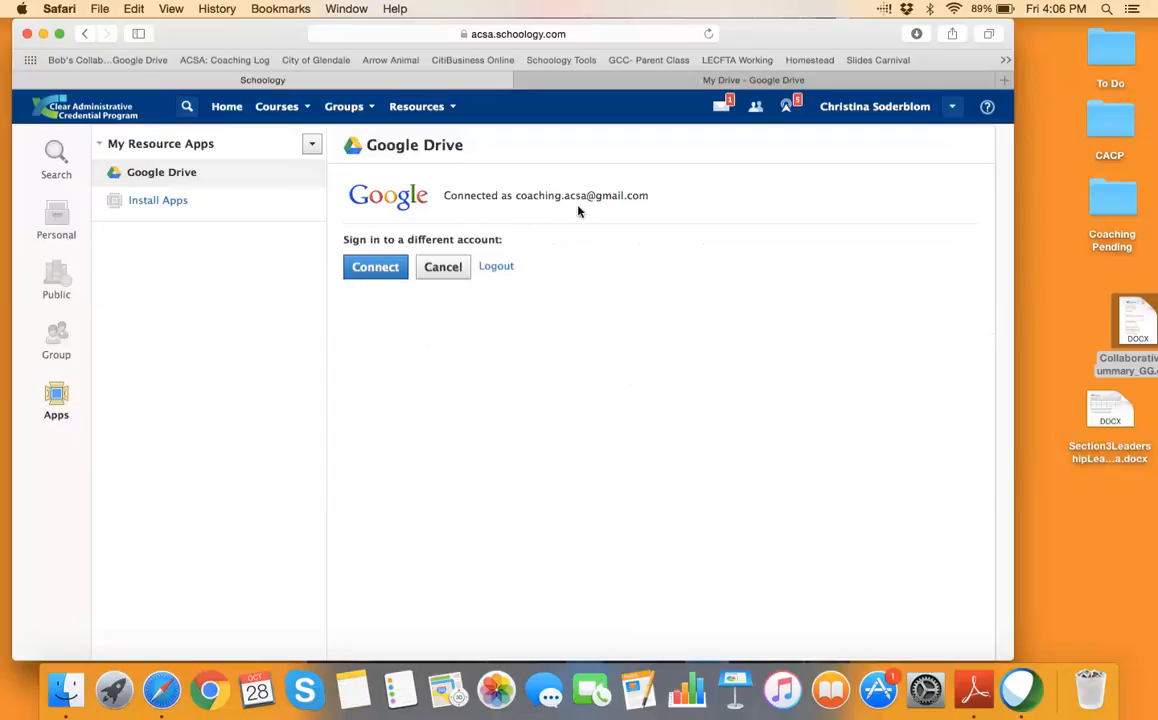
pyautogui.click(496, 268)
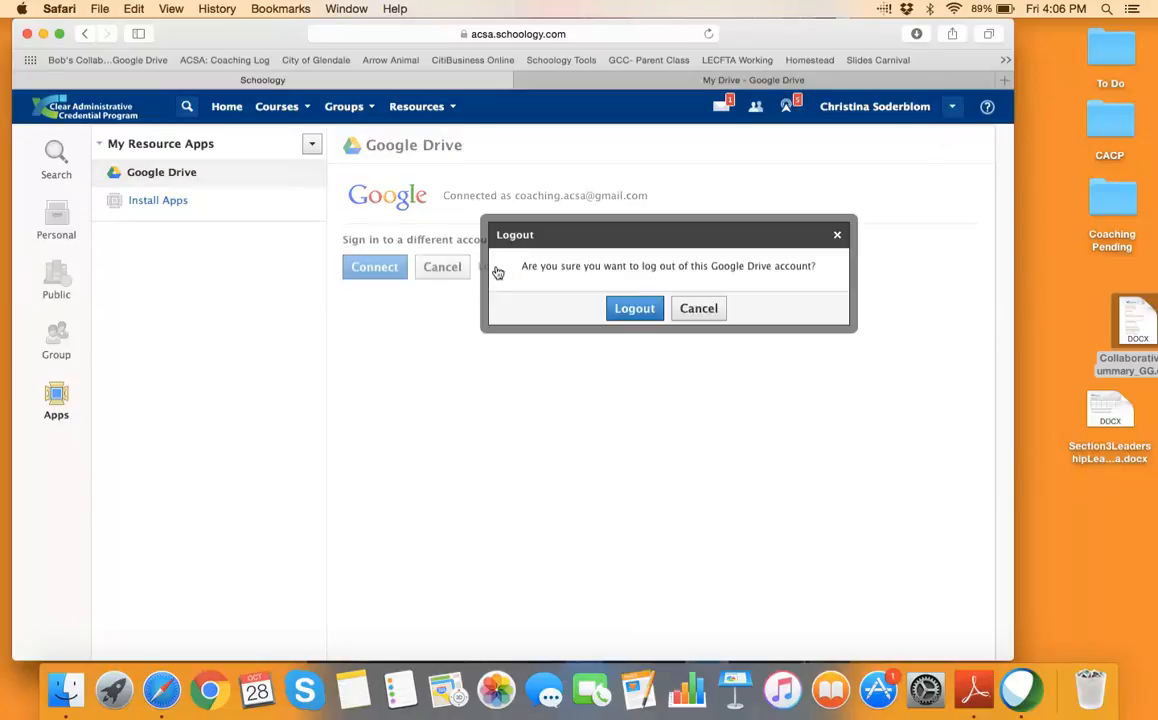
pyautogui.click(634, 311)
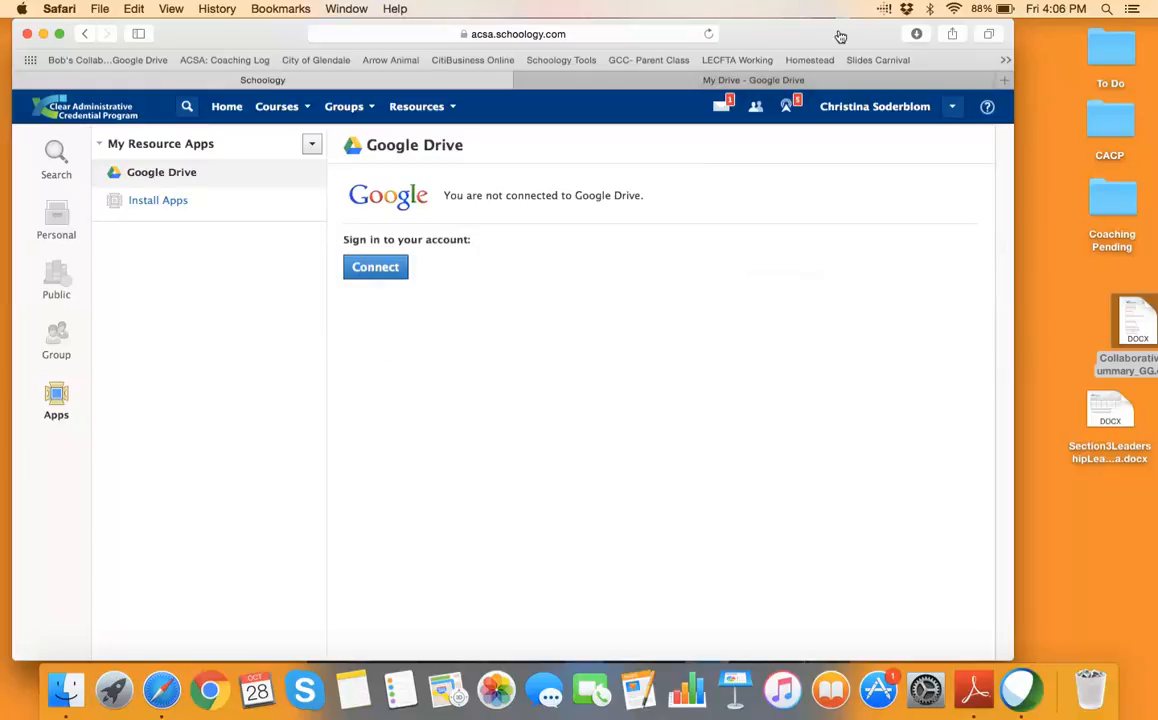
pyautogui.moveTo(758, 33)
pyautogui.mouseDown()
pyautogui.moveTo(755, 90)
pyautogui.moveTo(754, 33)
pyautogui.mouseUp()
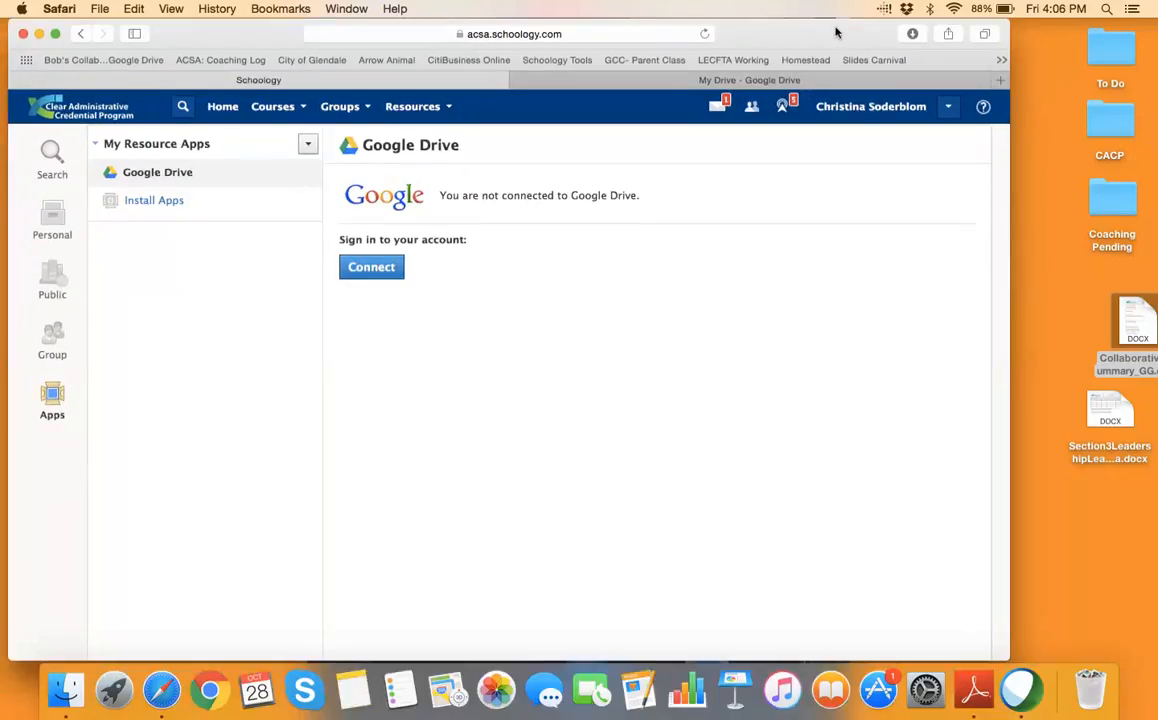
pyautogui.moveTo(835, 31); pyautogui.dragTo(835, 56)
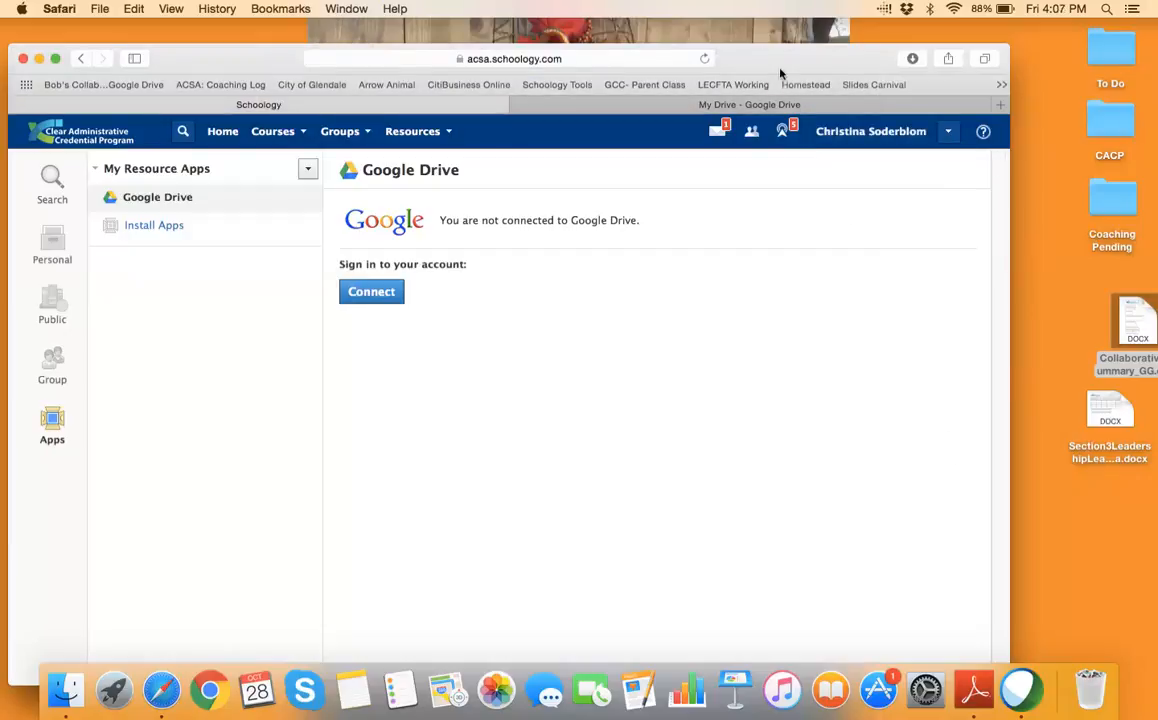
pyautogui.moveTo(697, 48); pyautogui.dragTo(771, 8)
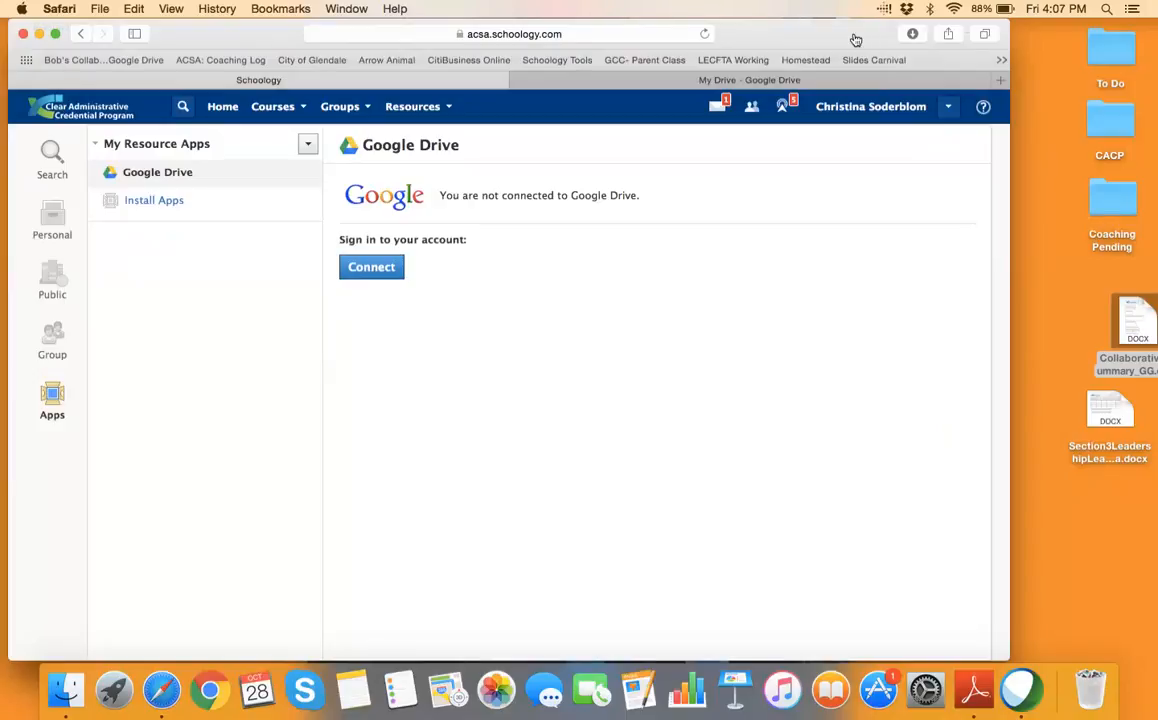
pyautogui.moveTo(851, 38); pyautogui.dragTo(853, 55)
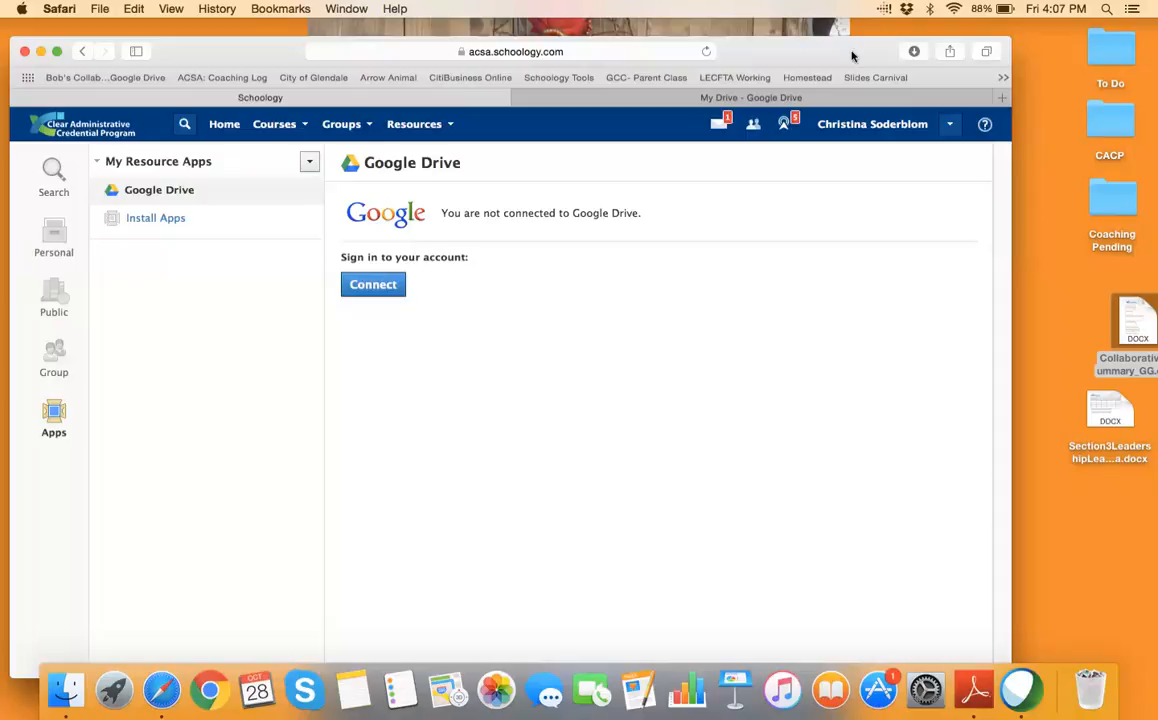
pyautogui.moveTo(822, 56); pyautogui.dragTo(822, 62)
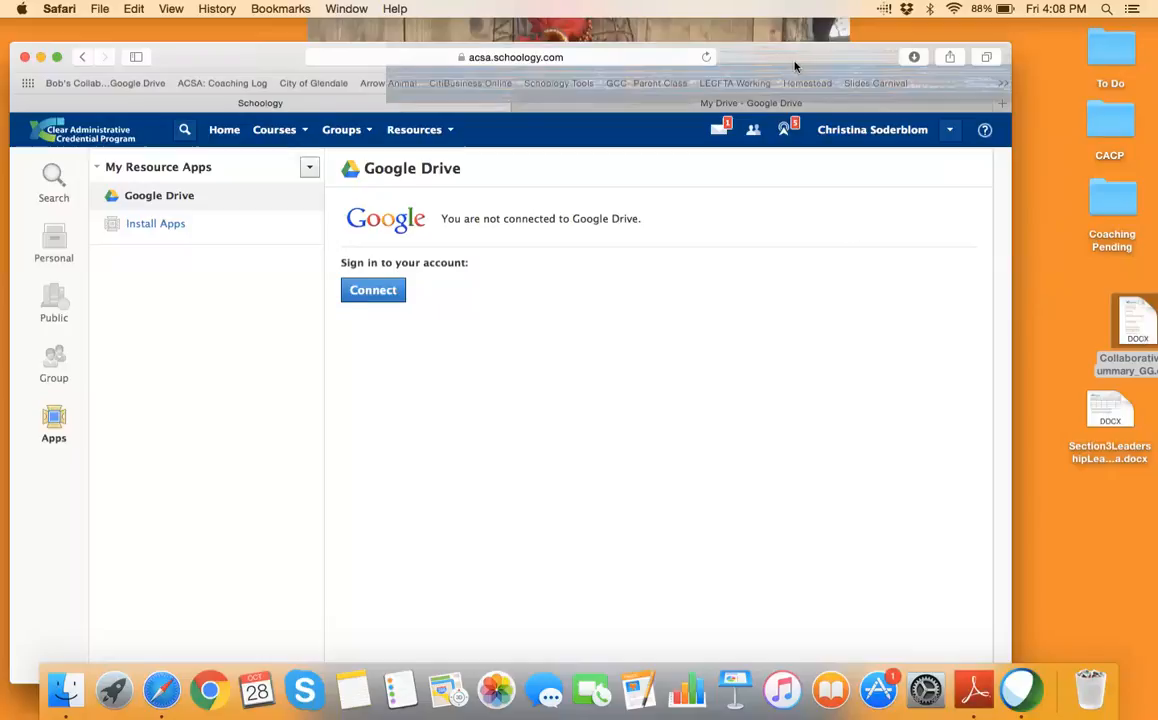
pyautogui.moveTo(794, 65); pyautogui.dragTo(800, 57)
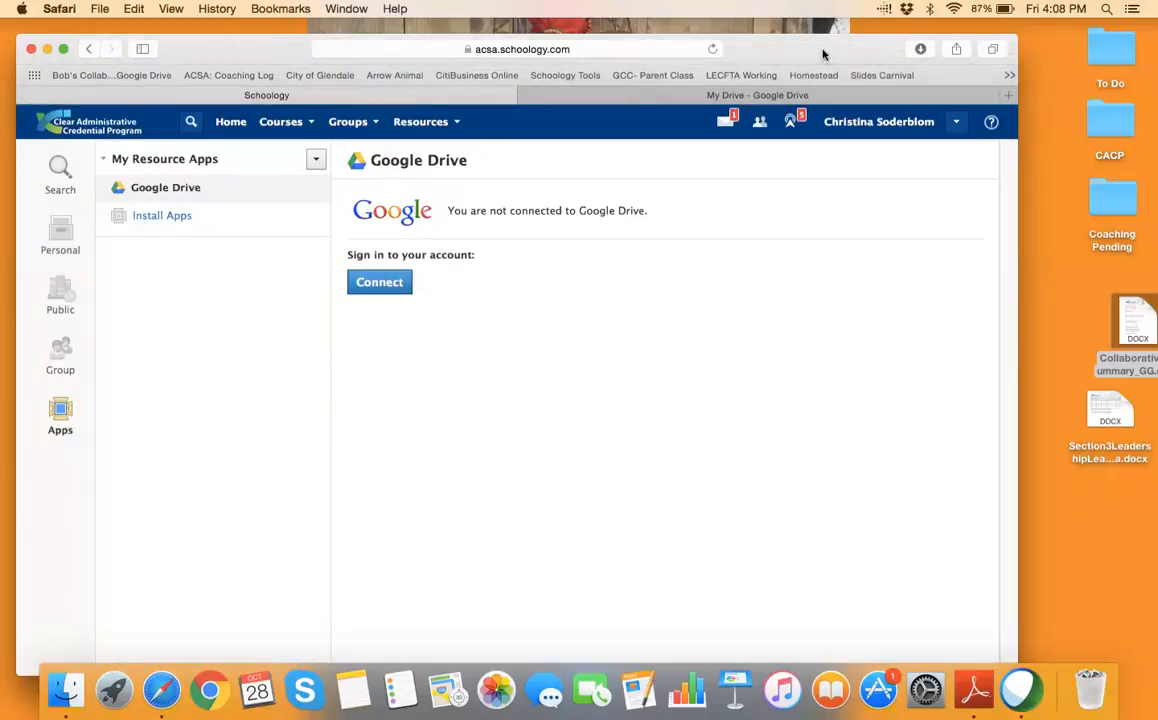
pyautogui.moveTo(822, 52); pyautogui.dragTo(812, 37)
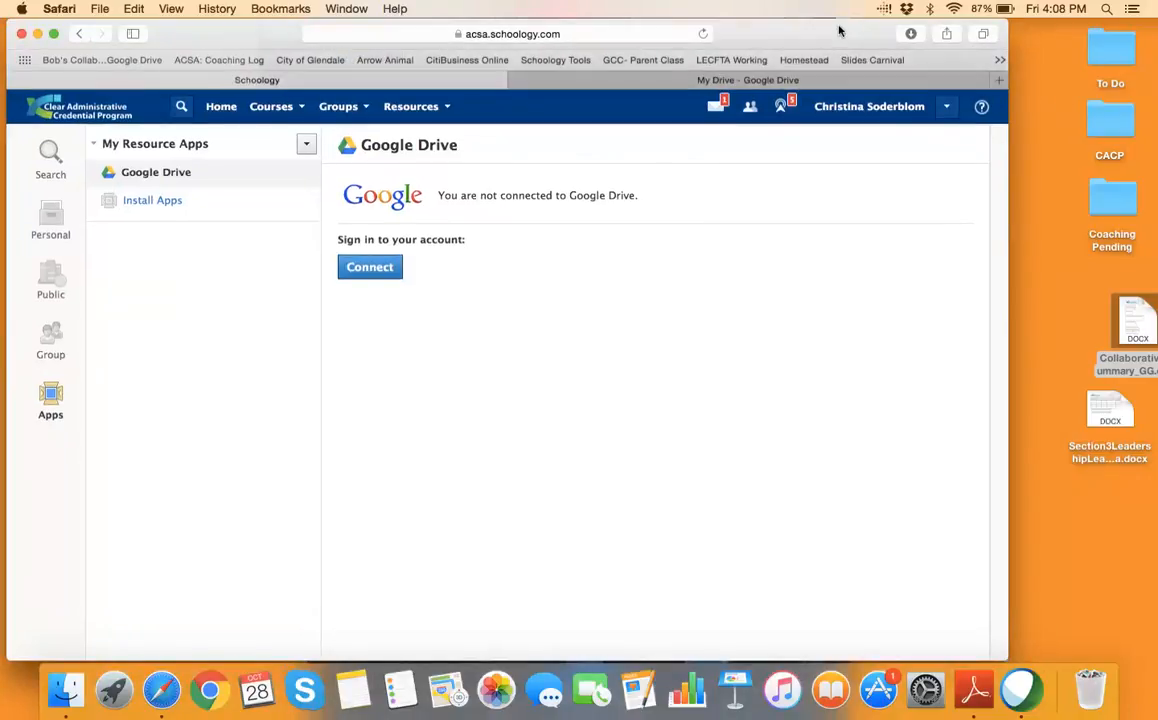
pyautogui.moveTo(840, 31); pyautogui.dragTo(844, 31)
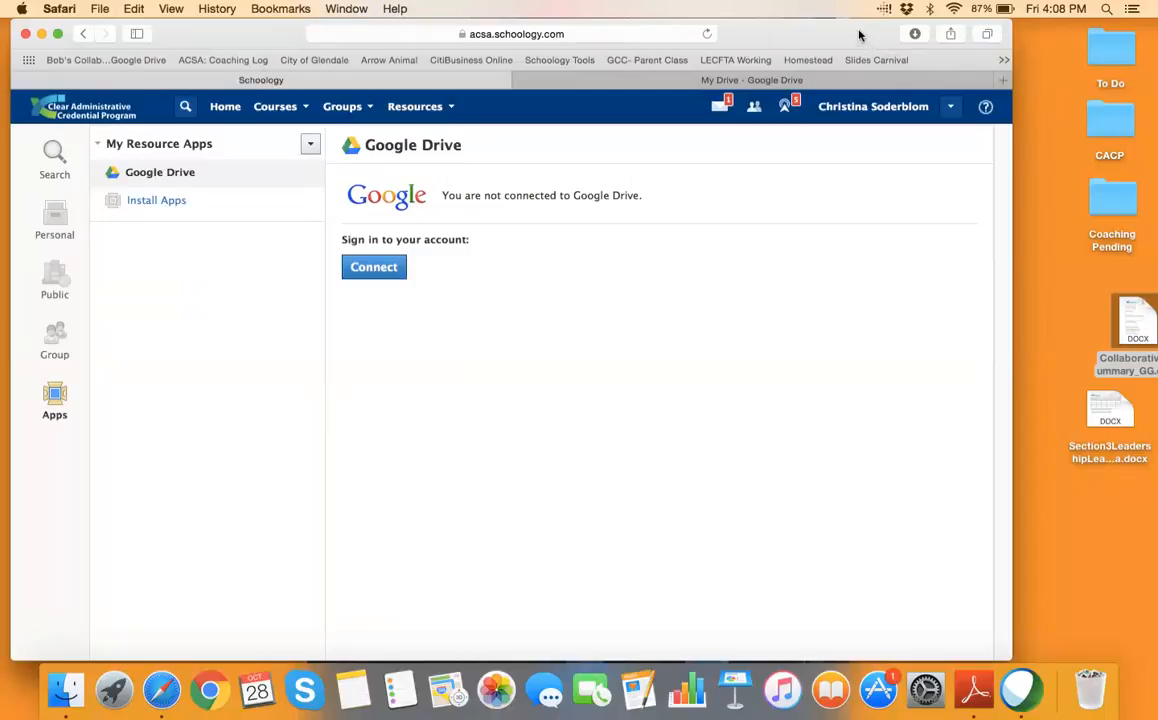
pyautogui.moveTo(863, 37); pyautogui.dragTo(853, 54)
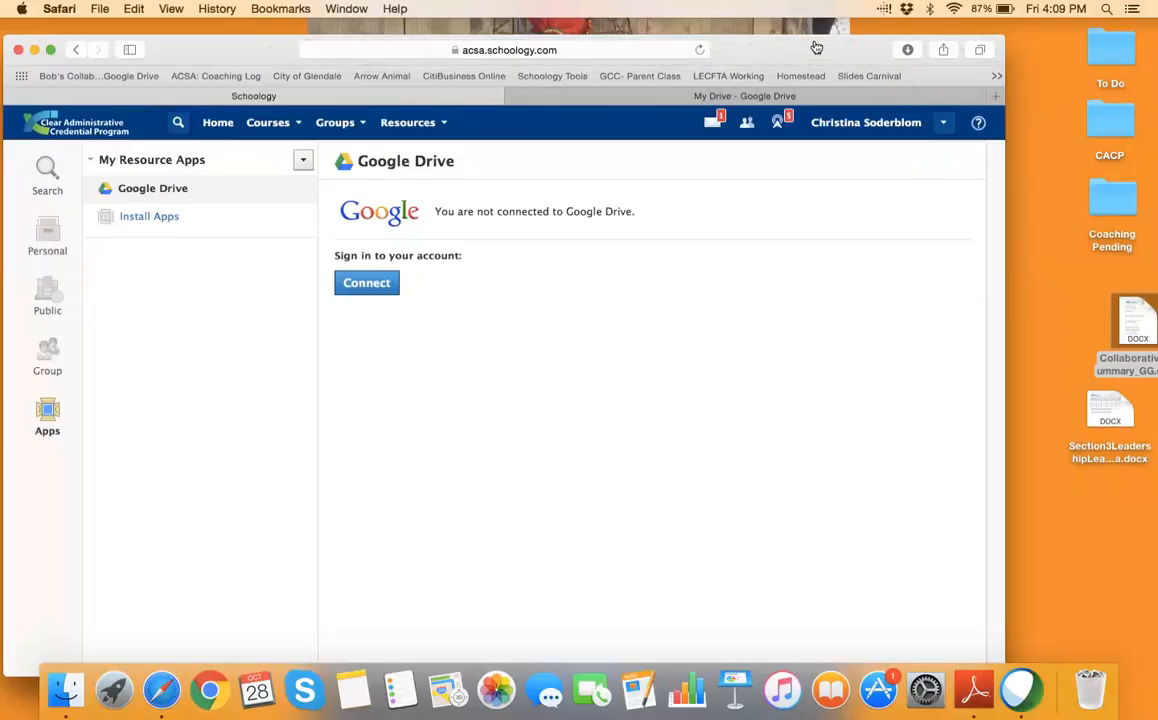
pyautogui.moveTo(816, 47); pyautogui.dragTo(816, 31)
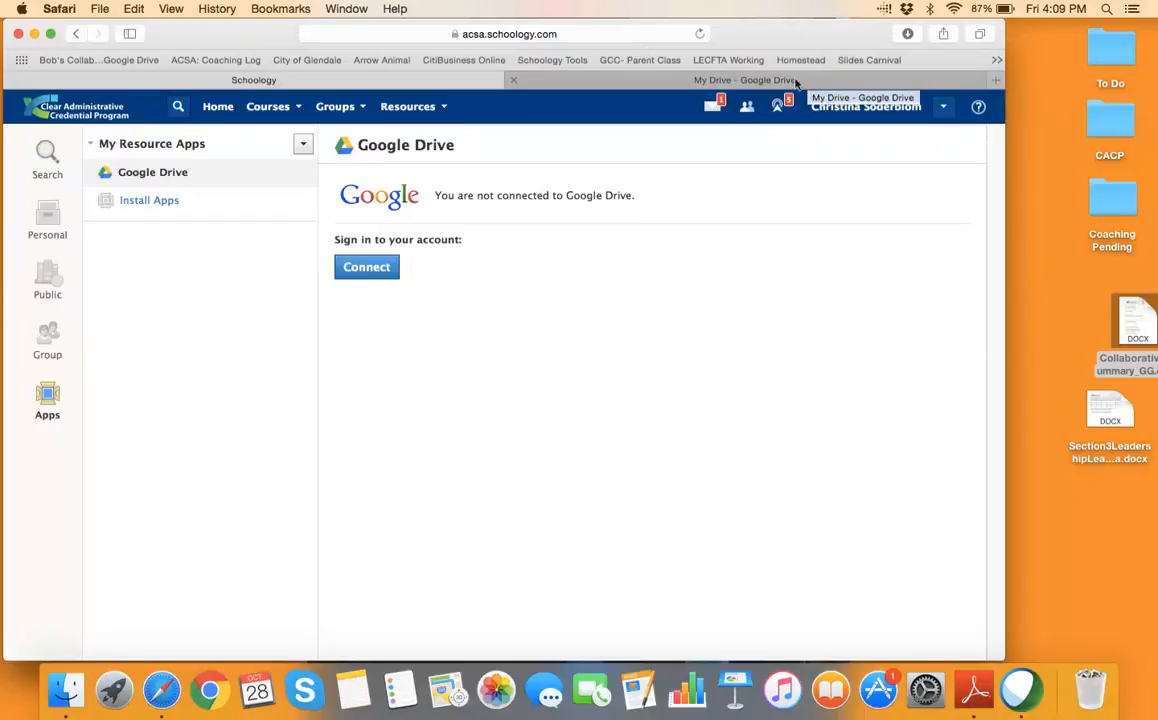
pyautogui.moveTo(775, 34); pyautogui.dragTo(773, 53)
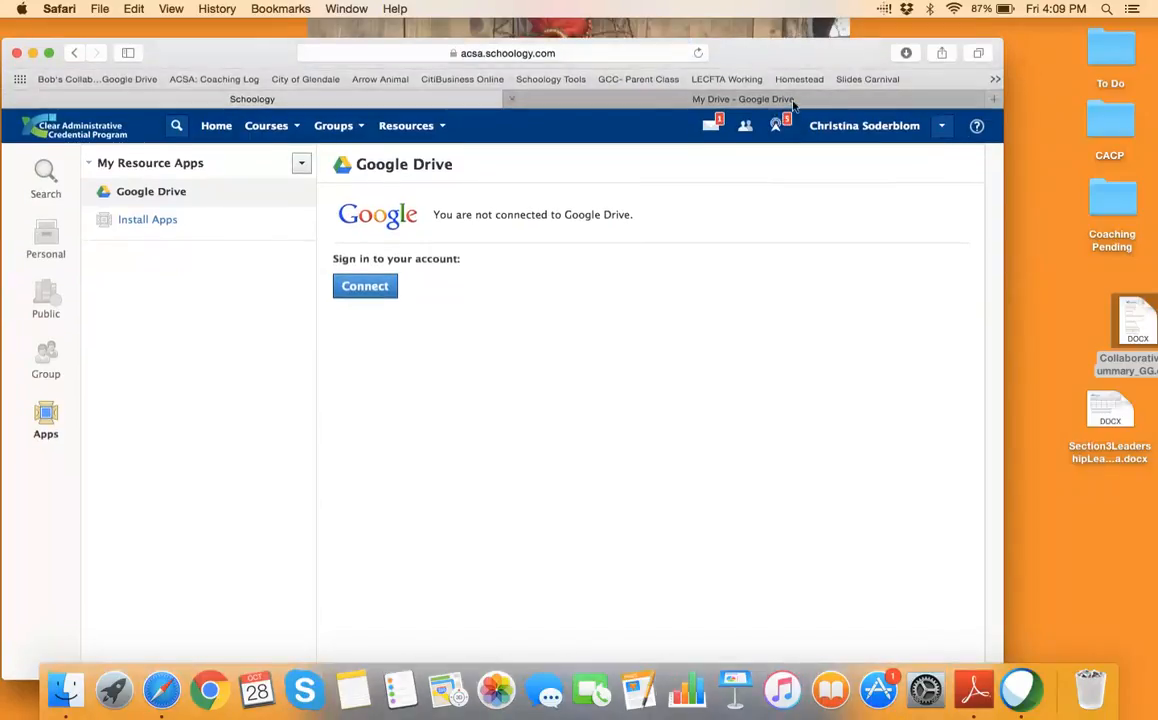
# Open Collaborative_Summary_GG.docx in Word over the ACSA Coaching Log and dismiss Microsoft AutoUpdate
pyautogui.click(213, 80)
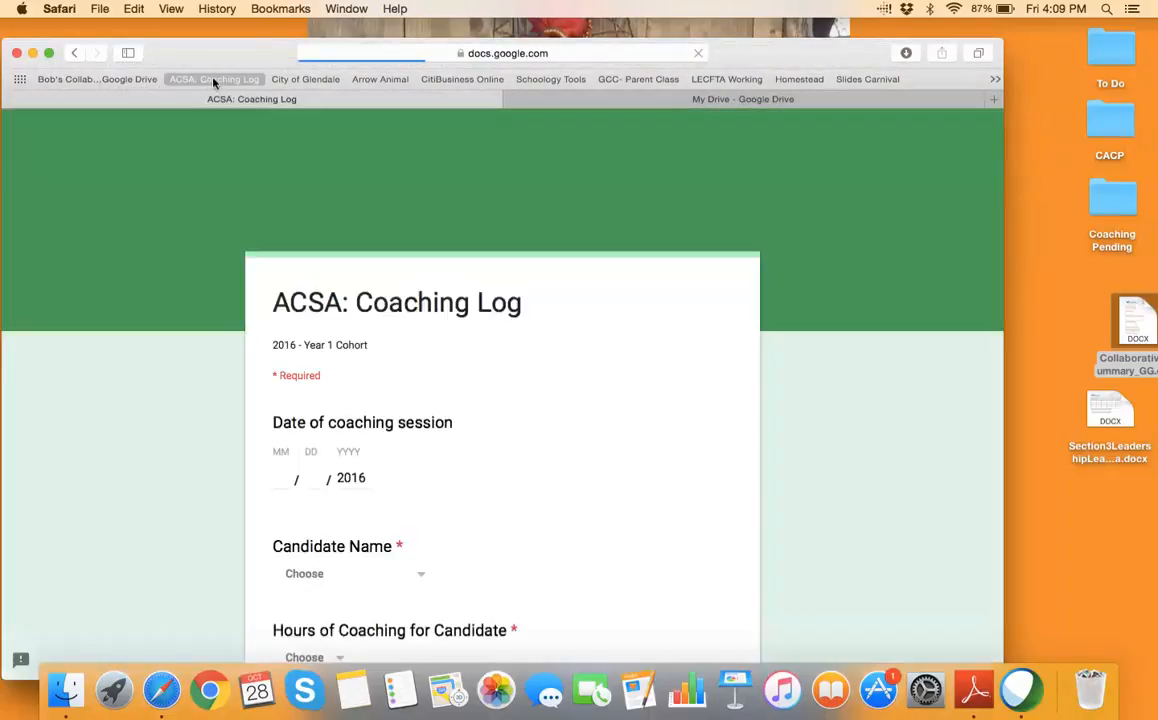
pyautogui.scroll(-3, 408, 467)
pyautogui.scroll(3, 408, 467)
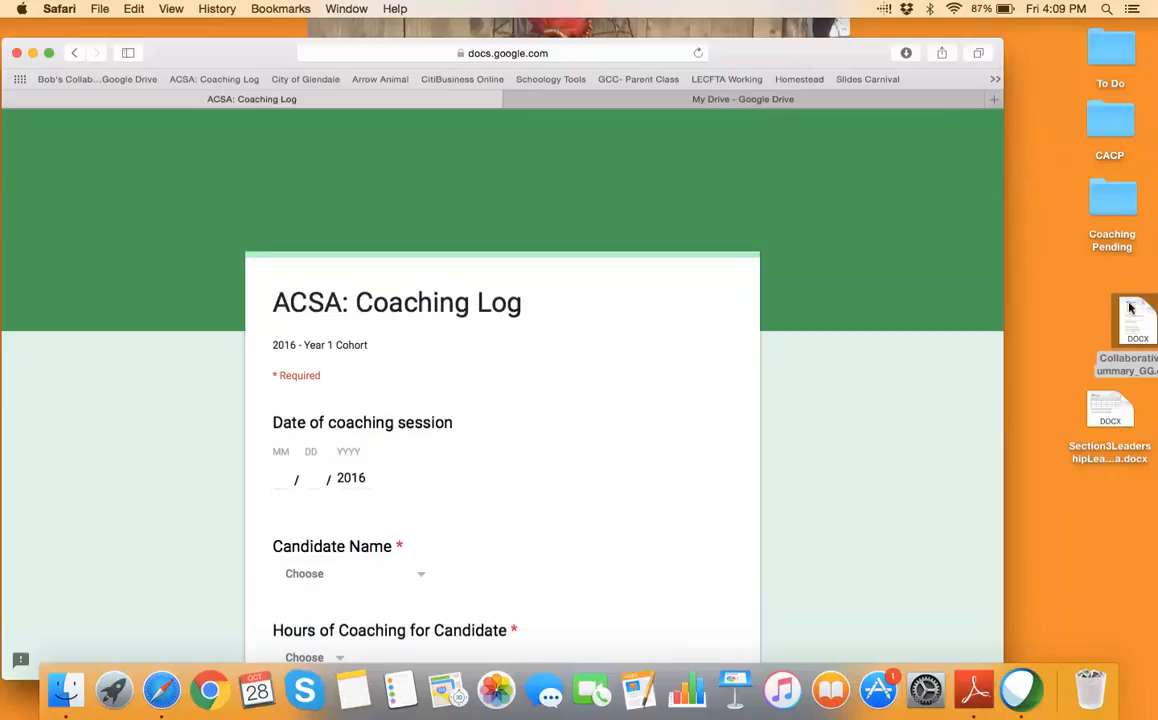
pyautogui.moveTo(1130, 308); pyautogui.dragTo(1083, 288)
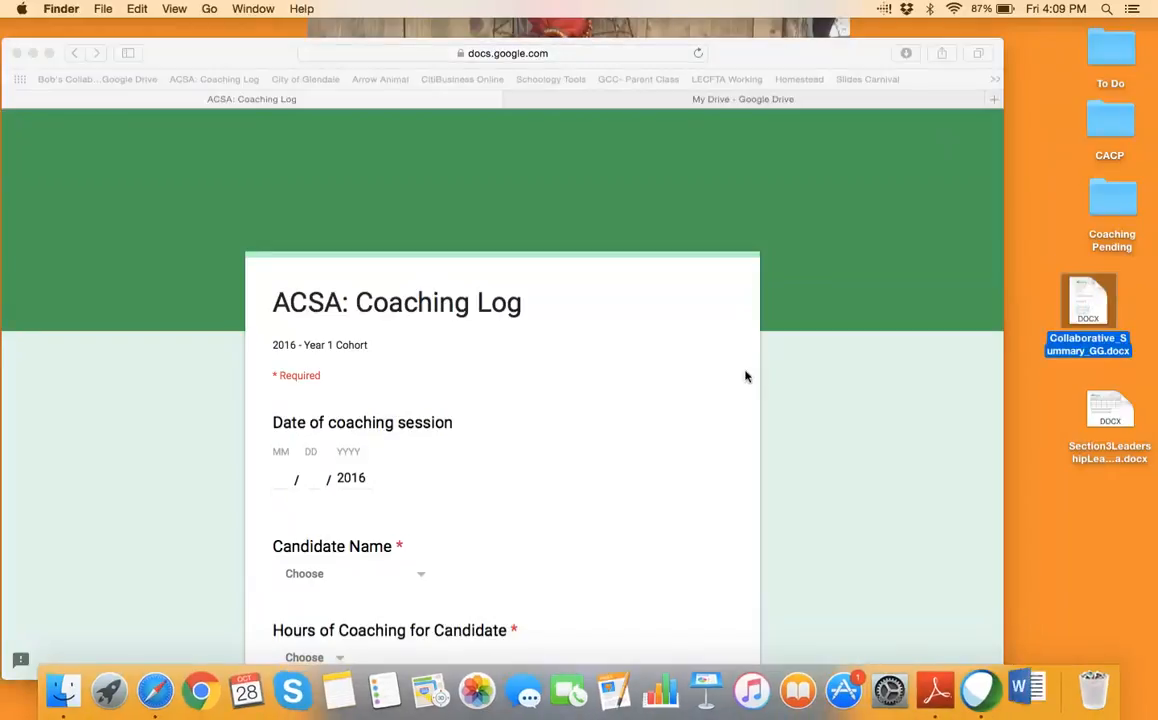
pyautogui.moveTo(1092, 307)
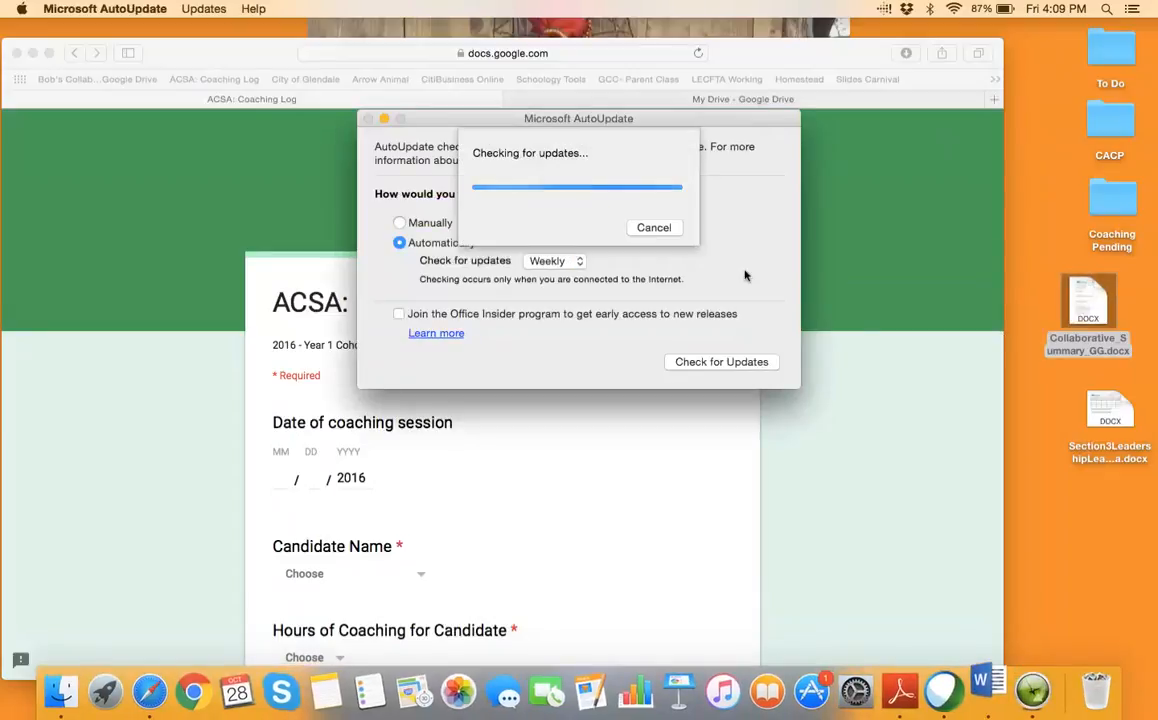
pyautogui.click(703, 452)
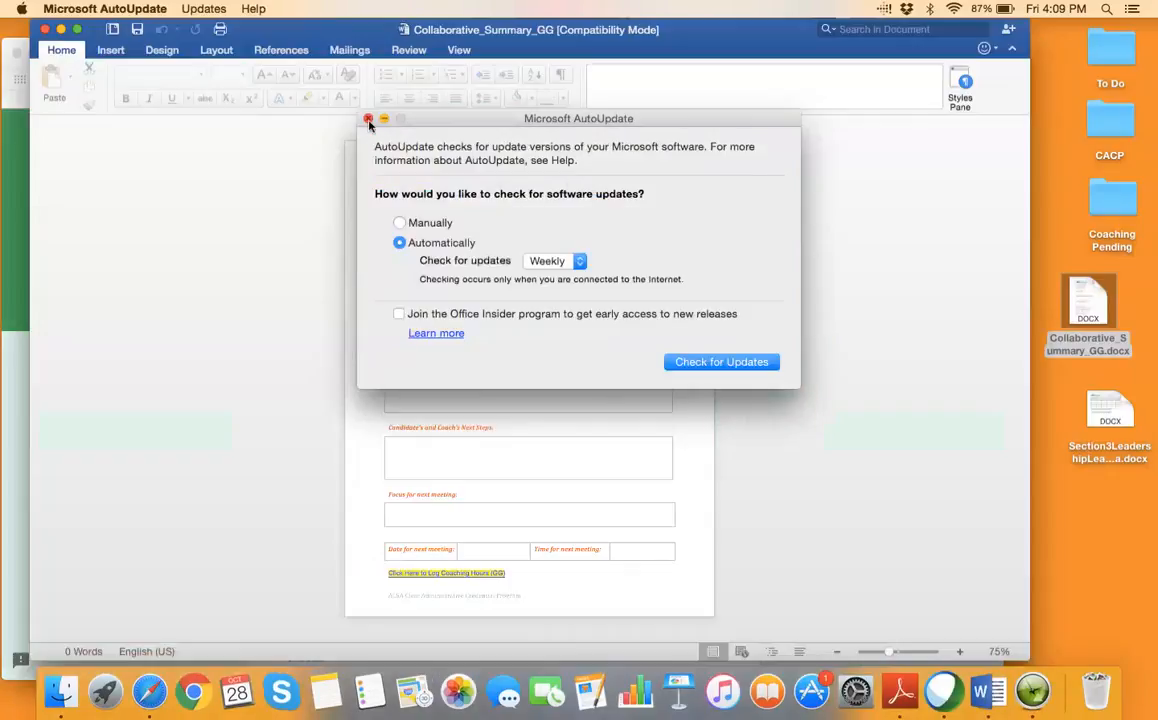
pyautogui.click(368, 119)
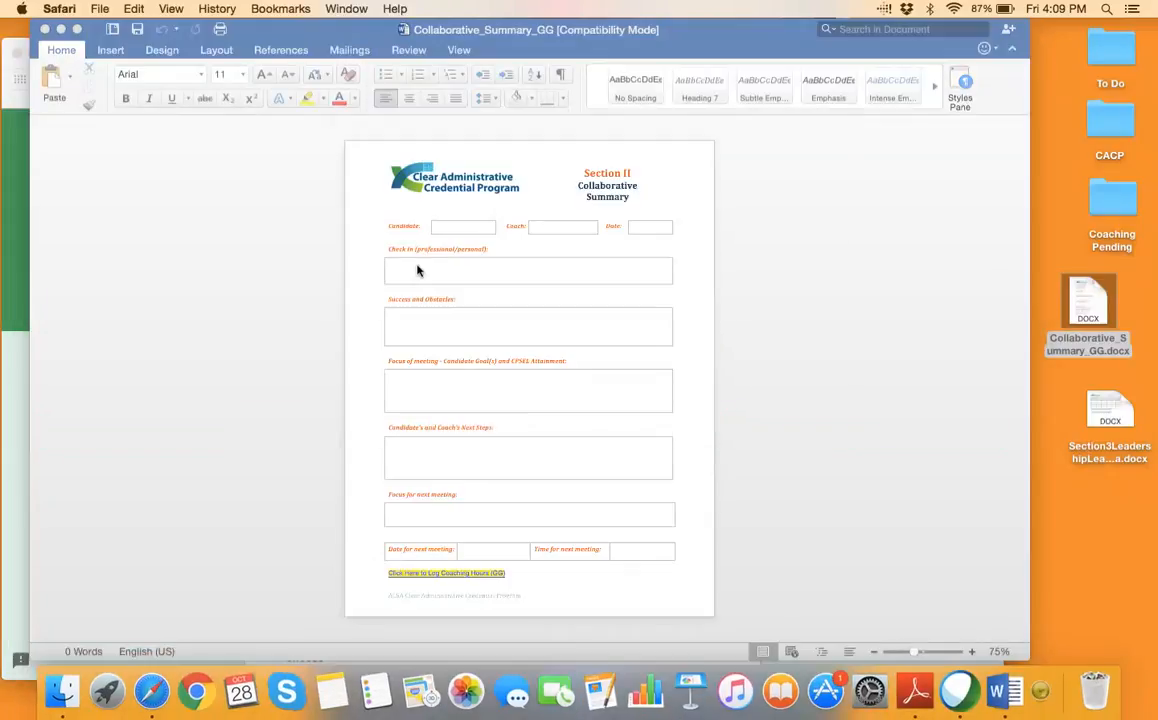
# Follow the 'Click Here to Log Coaching Hours (GG)' link, check the Candidate Name list, then close the form
pyautogui.click(481, 578)
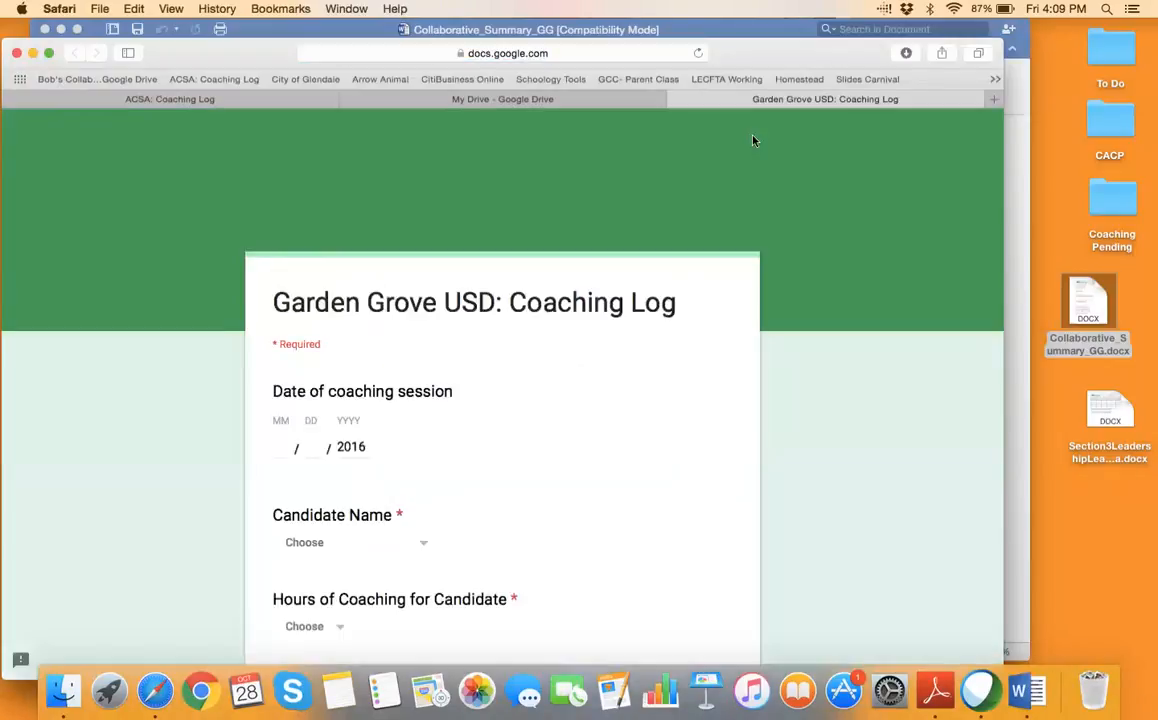
pyautogui.moveTo(747, 37); pyautogui.dragTo(760, 19)
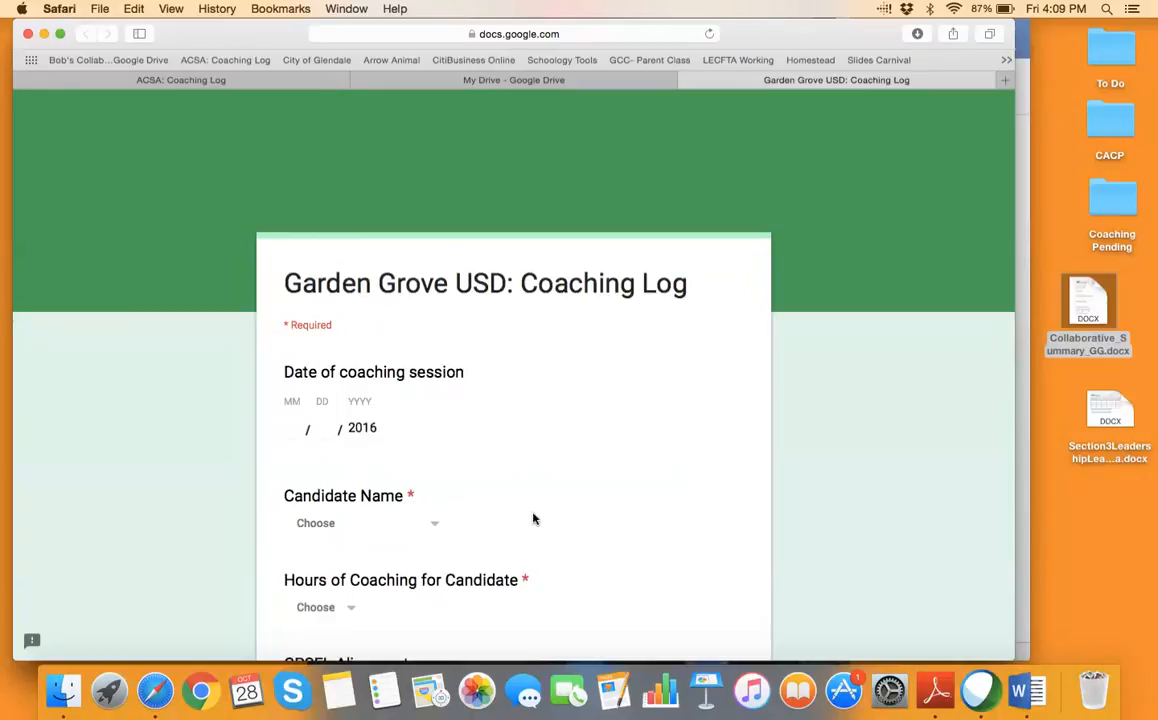
pyautogui.scroll(-1, 437, 526)
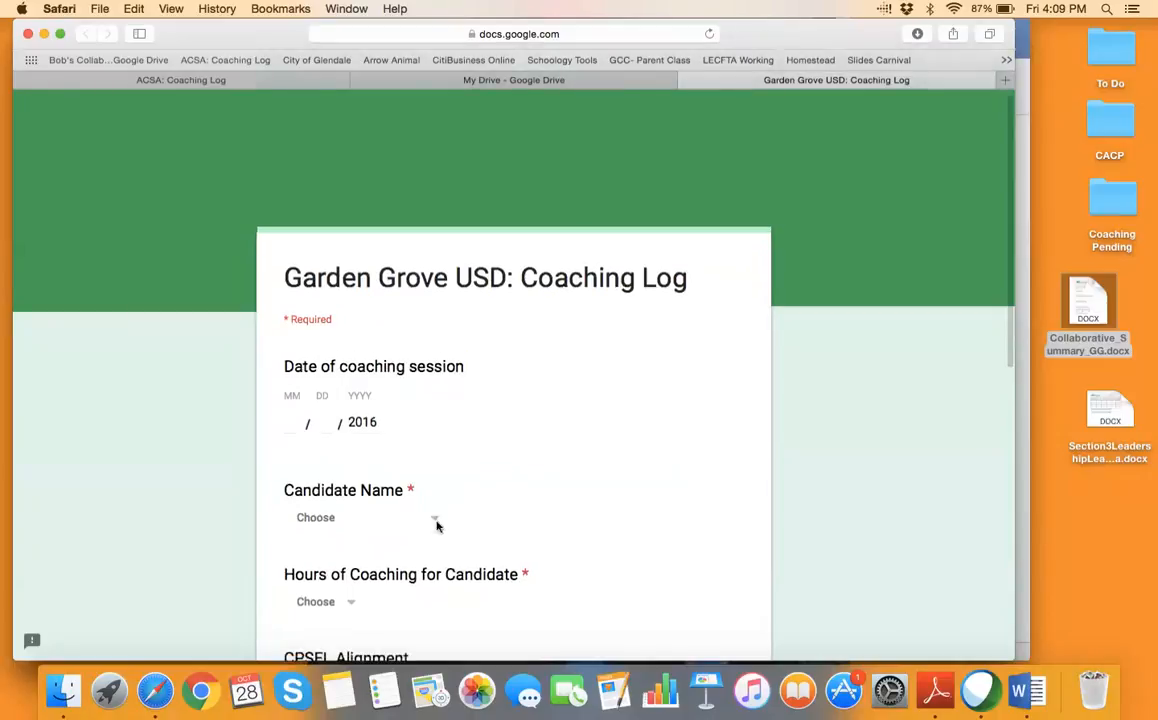
pyautogui.scroll(-5, 437, 526)
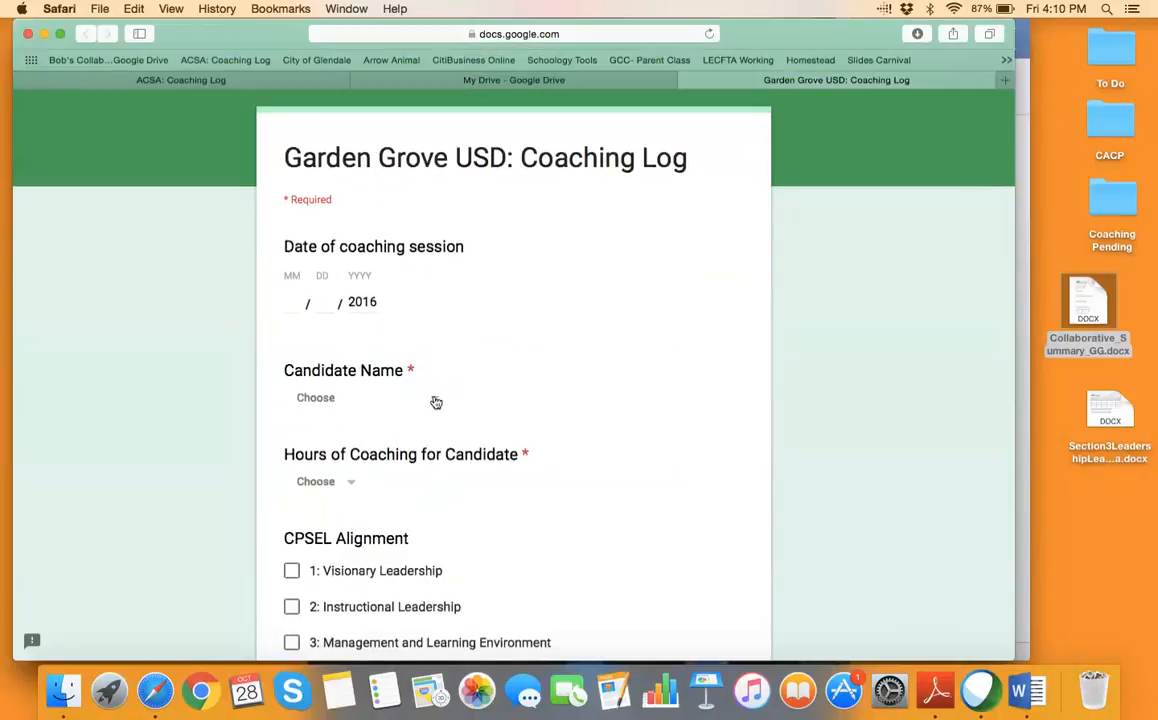
pyautogui.click(436, 402)
pyautogui.scroll(-1, 436, 402)
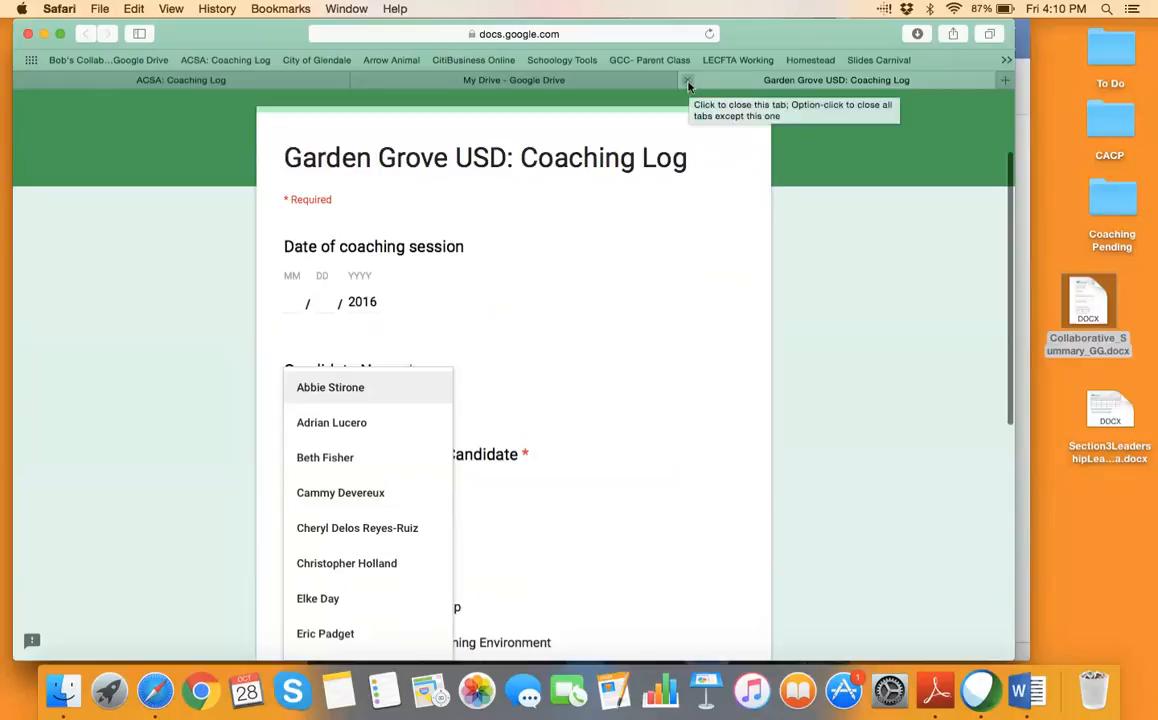
pyautogui.click(688, 82)
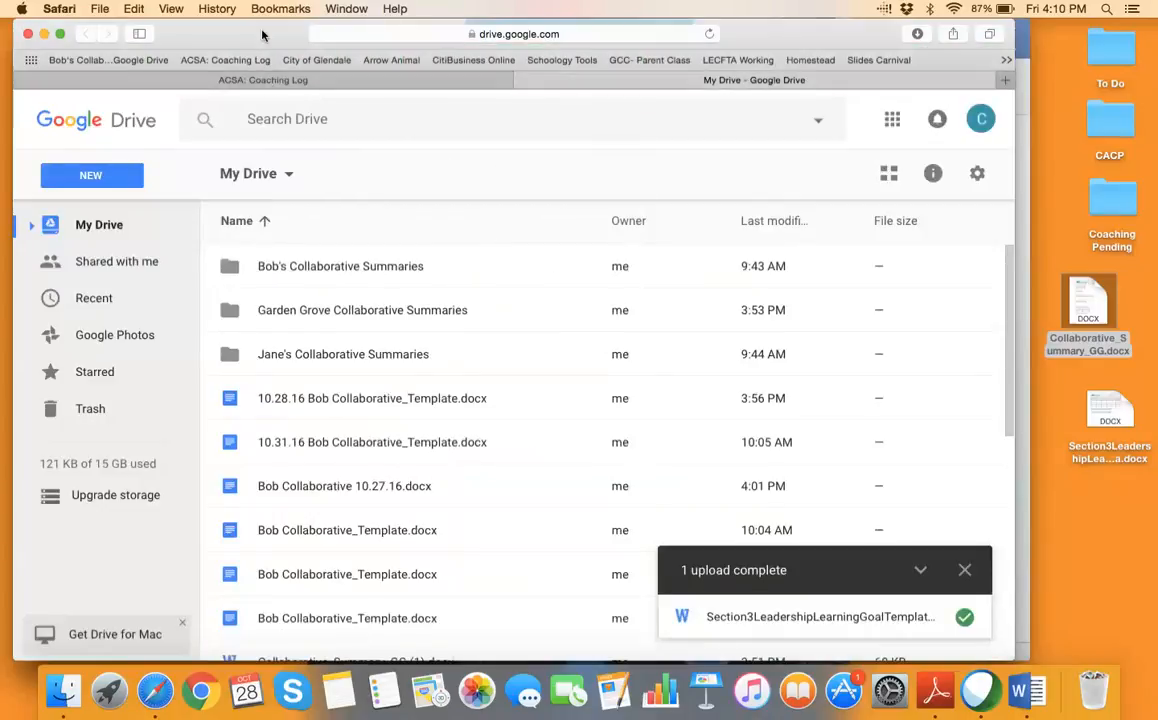
# Reopen Collaborative_Summary_GG.docx in Word and close it again
pyautogui.moveTo(250, 35); pyautogui.dragTo(248, 96)
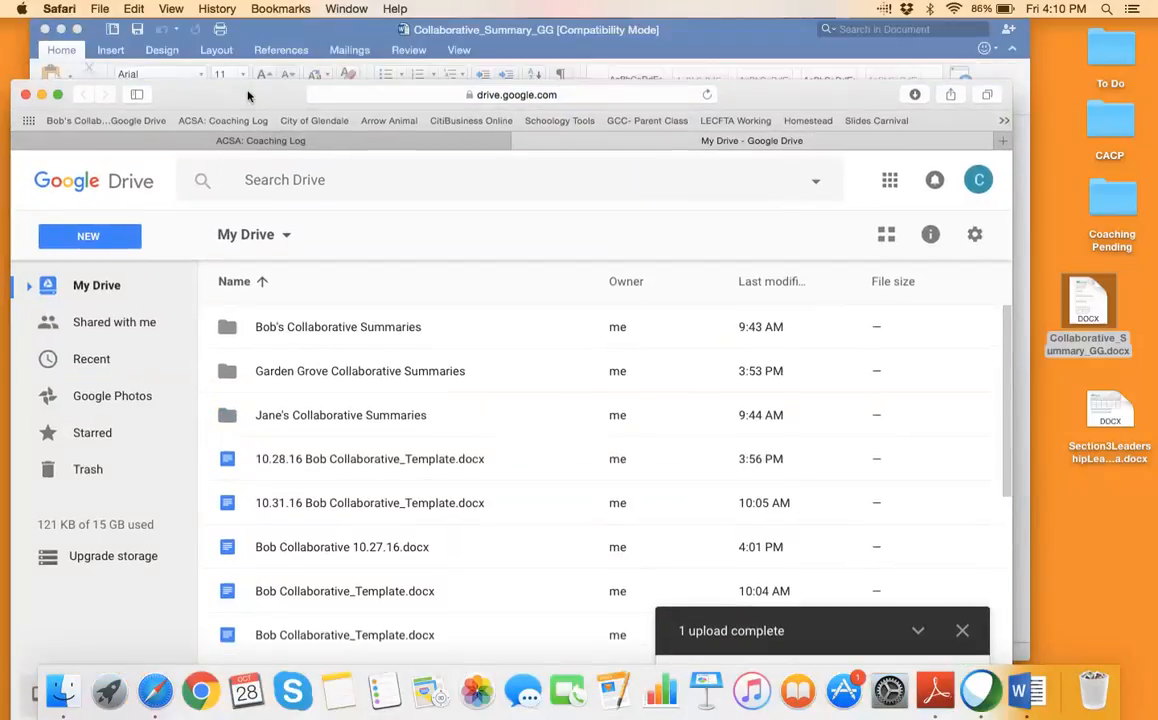
pyautogui.click(260, 141)
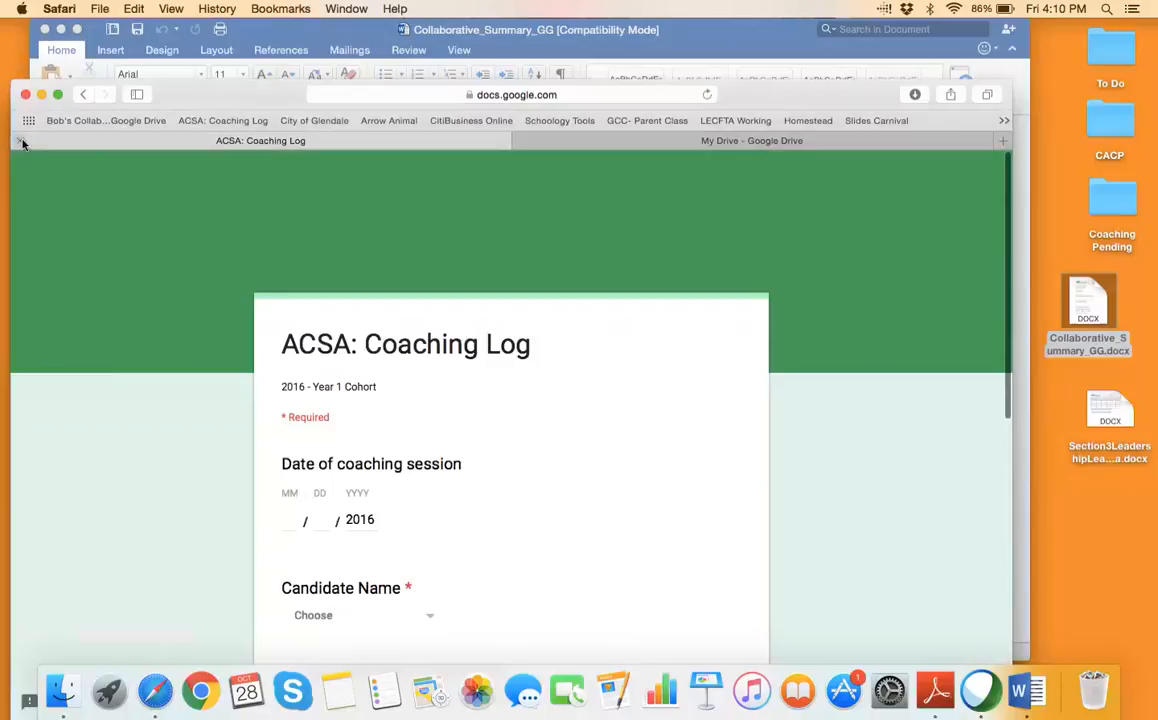
pyautogui.moveTo(748, 103); pyautogui.dragTo(752, 43)
pyautogui.click(1090, 313)
pyautogui.doubleClick(1090, 313)
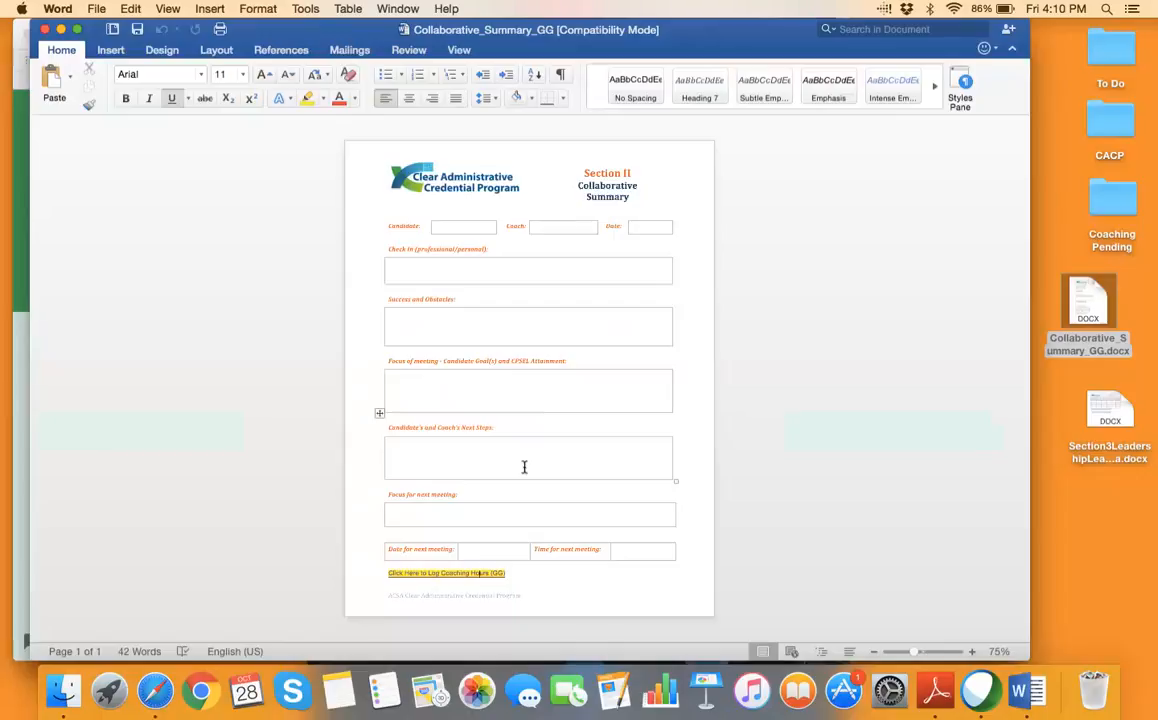
pyautogui.click(44, 30)
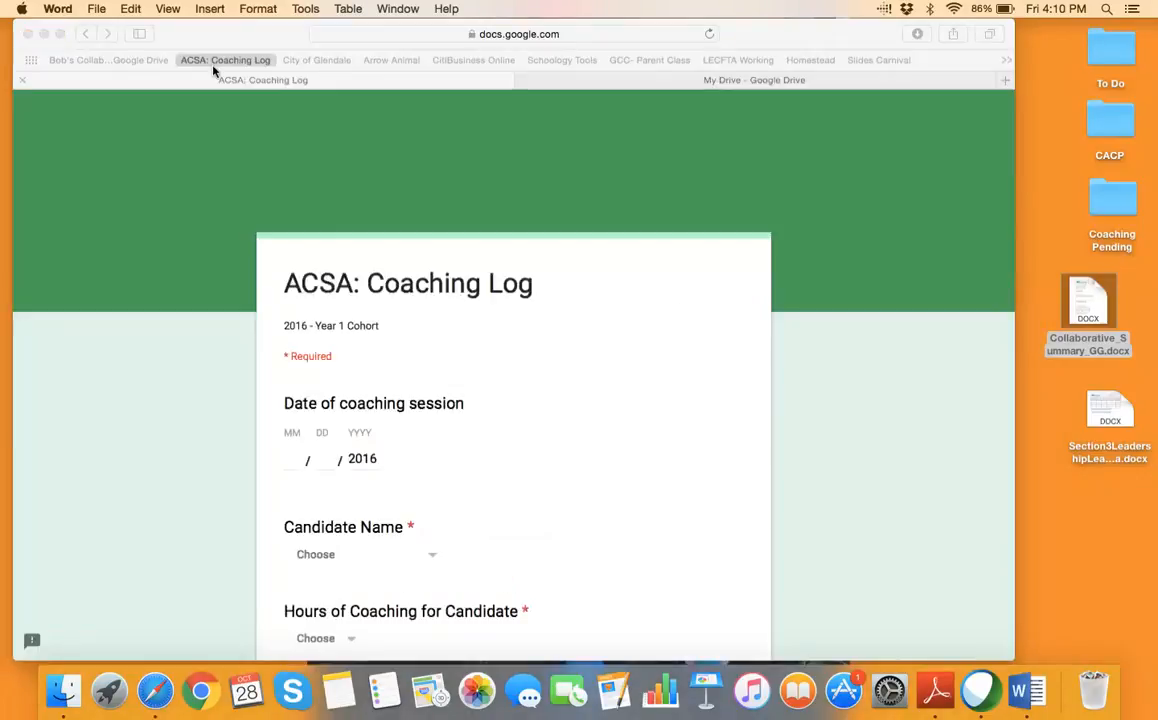
# Bring the ACSA: Coaching Log tab back in front of My Drive
pyautogui.click(552, 80)
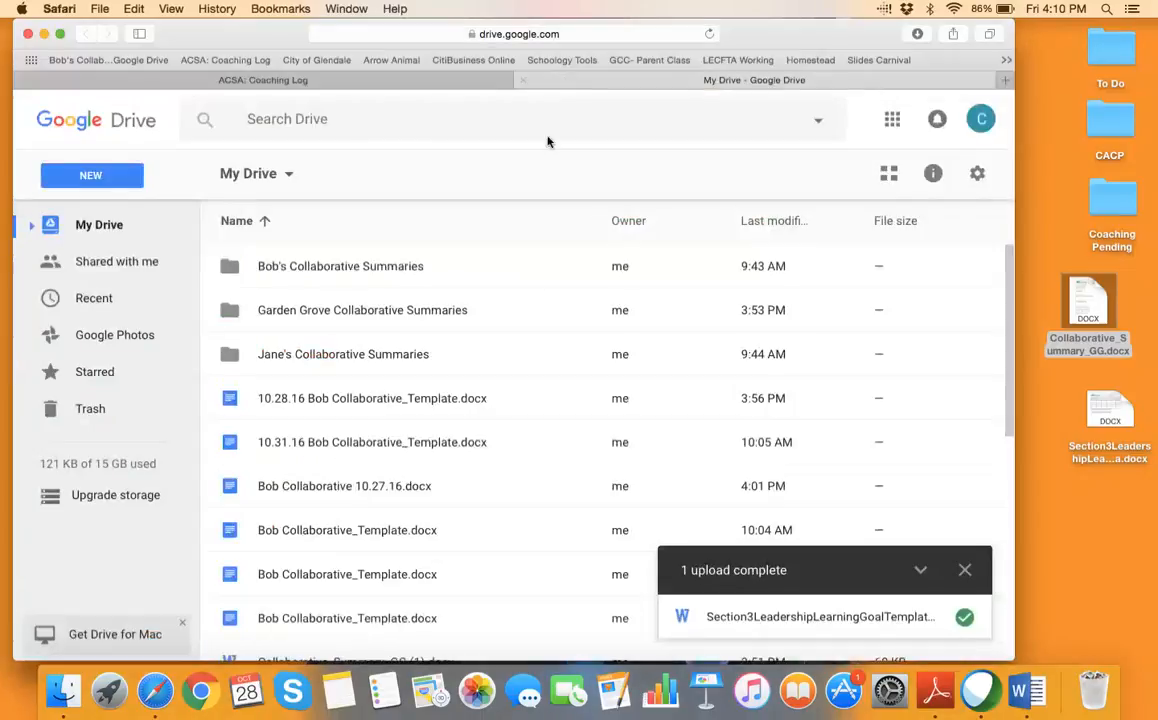
pyautogui.click(401, 81)
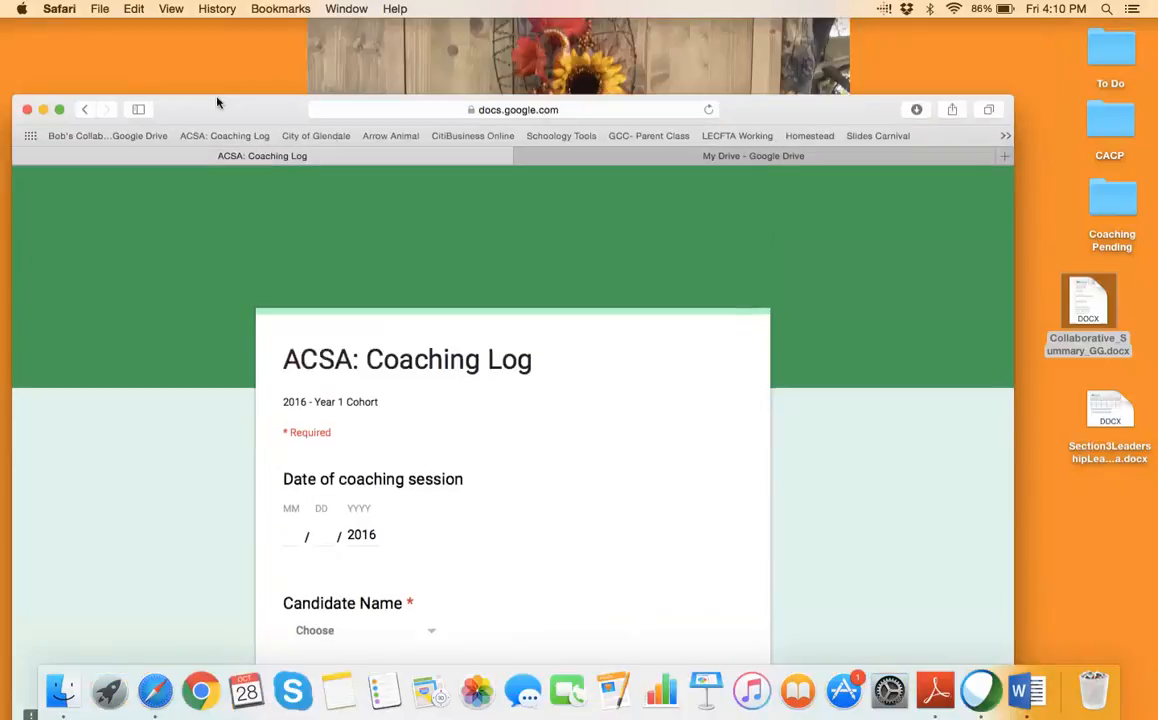
pyautogui.moveTo(218, 26); pyautogui.dragTo(213, 103)
pyautogui.click(444, 112)
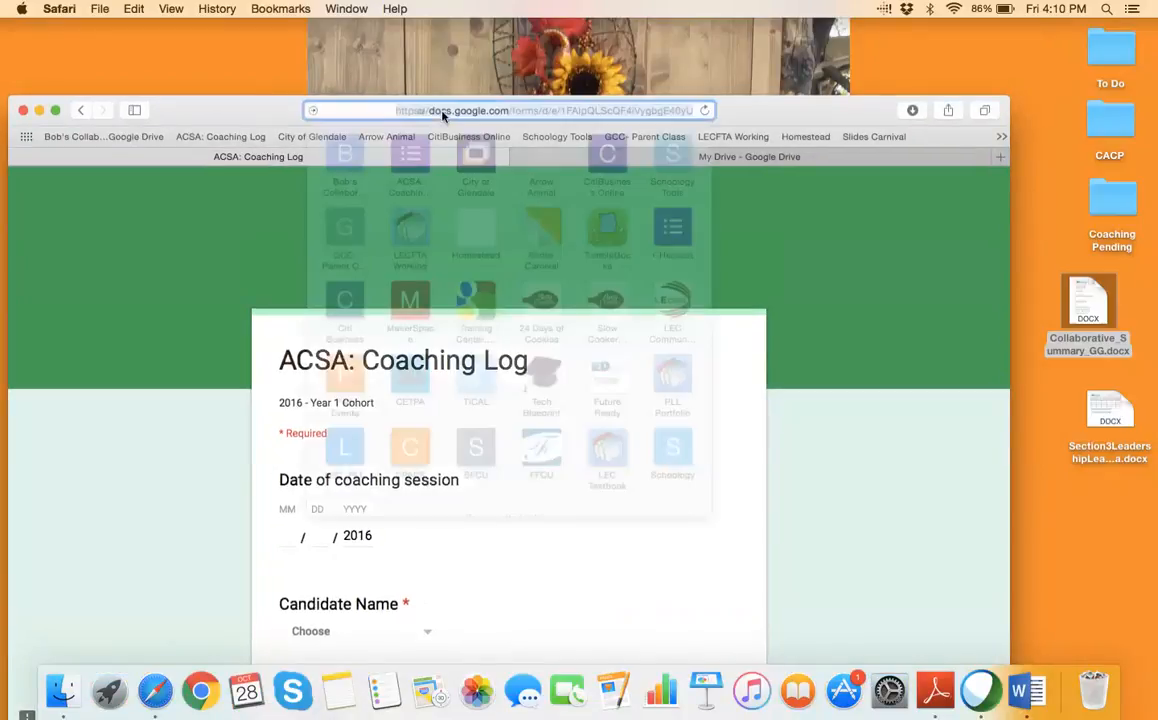
# Load the ACSA Schoology site by entering acsa in the address bar
pyautogui.press('BackSpace')
pyautogui.write('acsa.schoology.com')
pyautogui.press('Return')
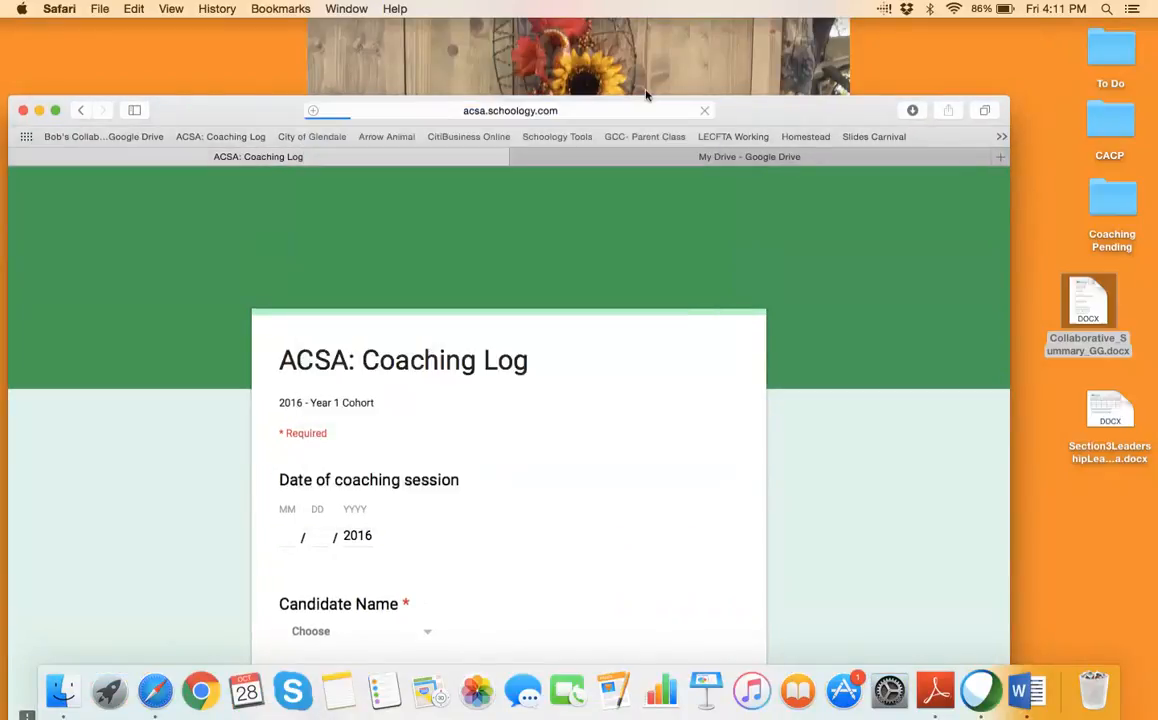
pyautogui.moveTo(780, 98); pyautogui.dragTo(802, 22)
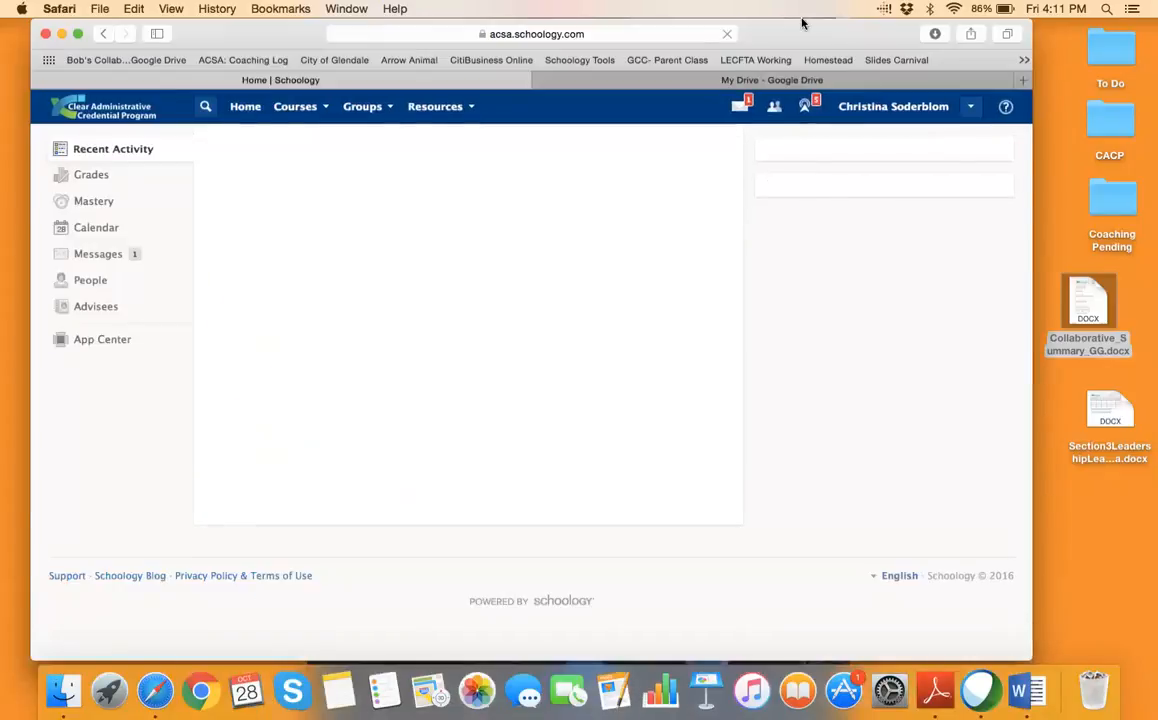
# Look over the Advisees candidate list, then open Resources > Personal
pyautogui.click(104, 311)
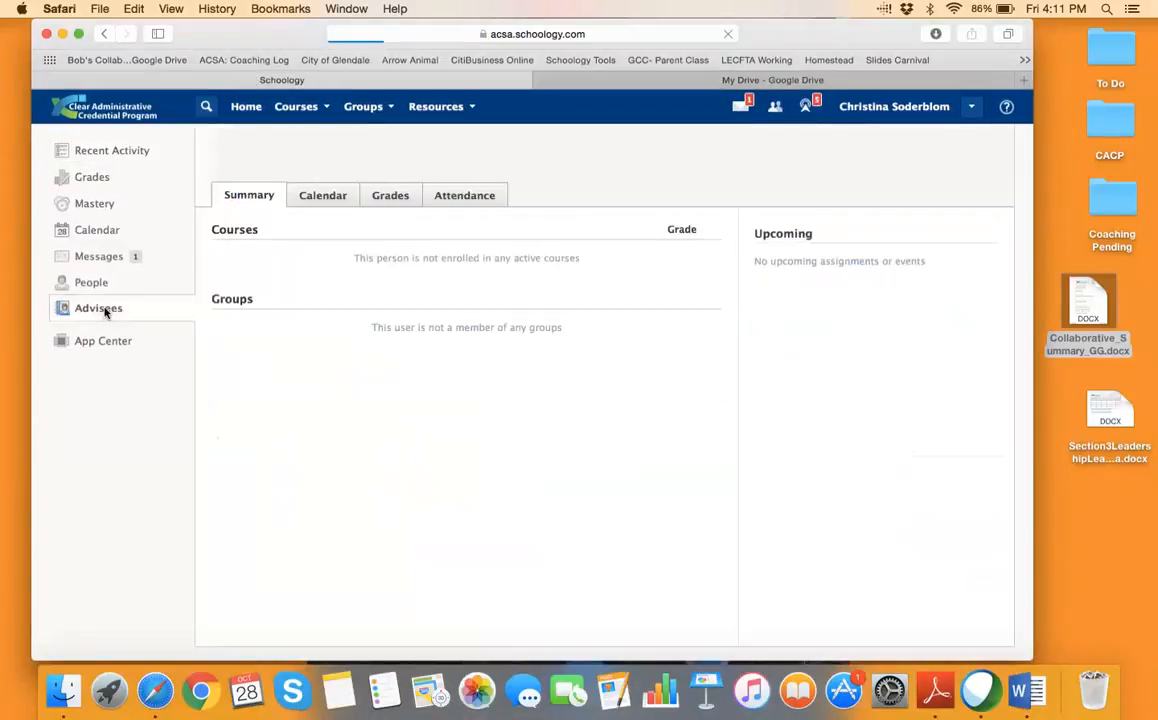
pyautogui.click(390, 156)
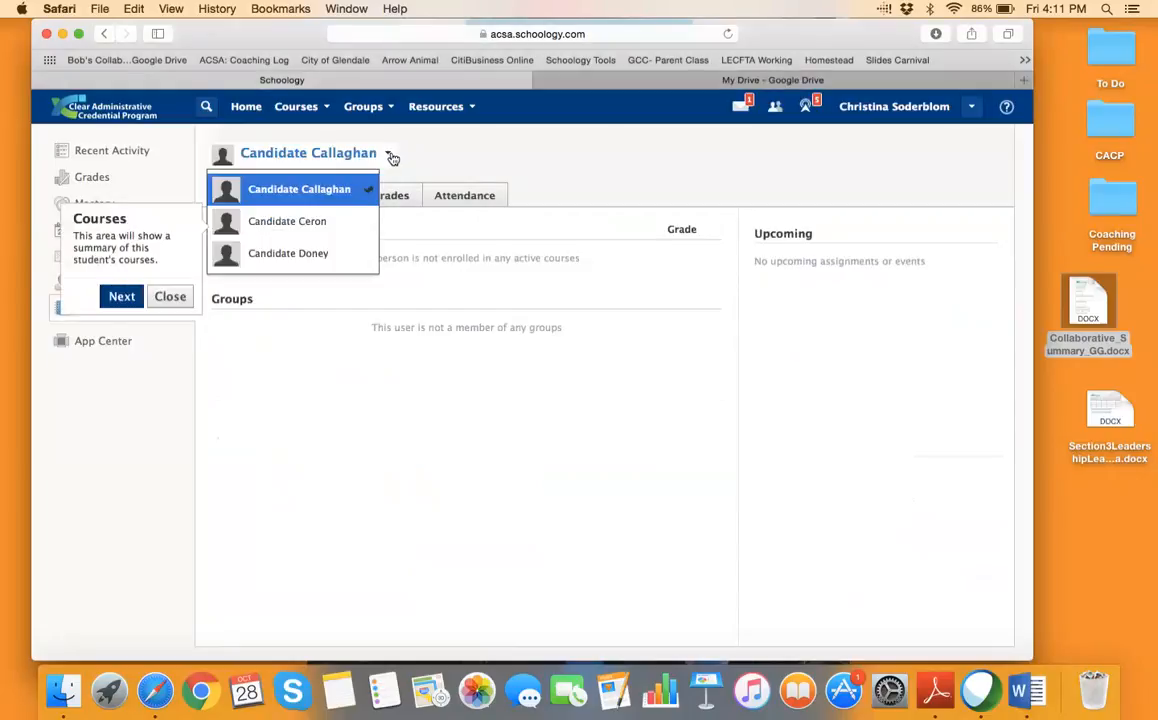
pyautogui.click(516, 145)
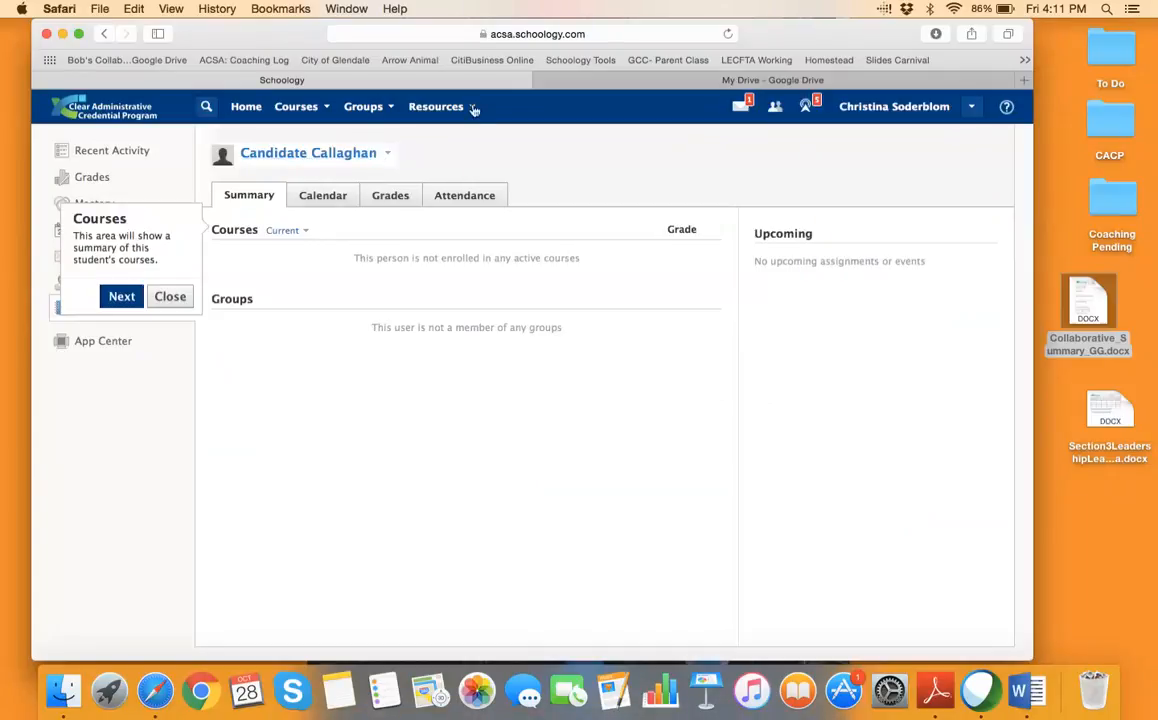
pyautogui.click(436, 104)
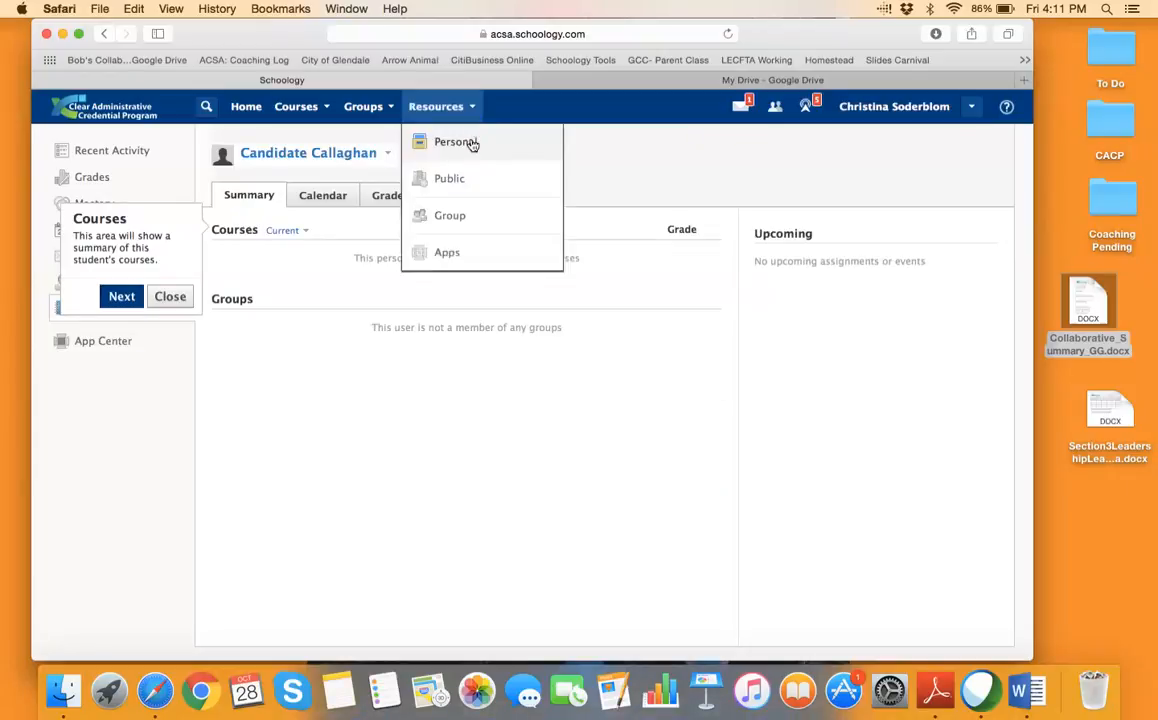
pyautogui.click(473, 143)
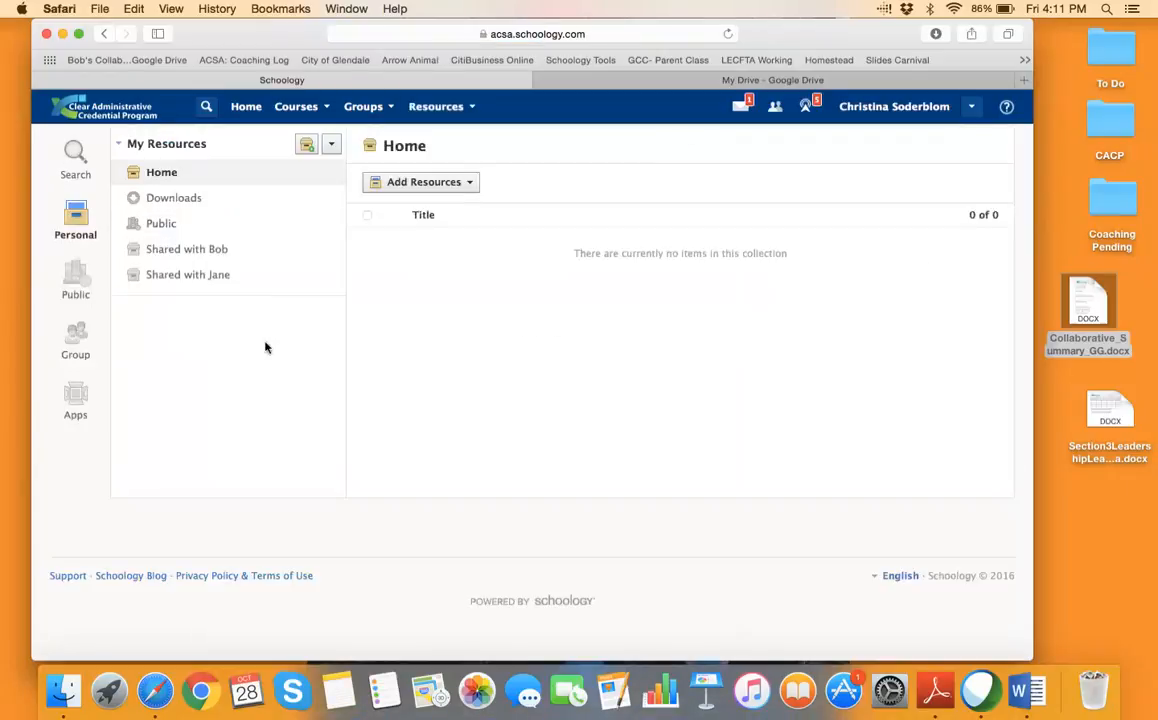
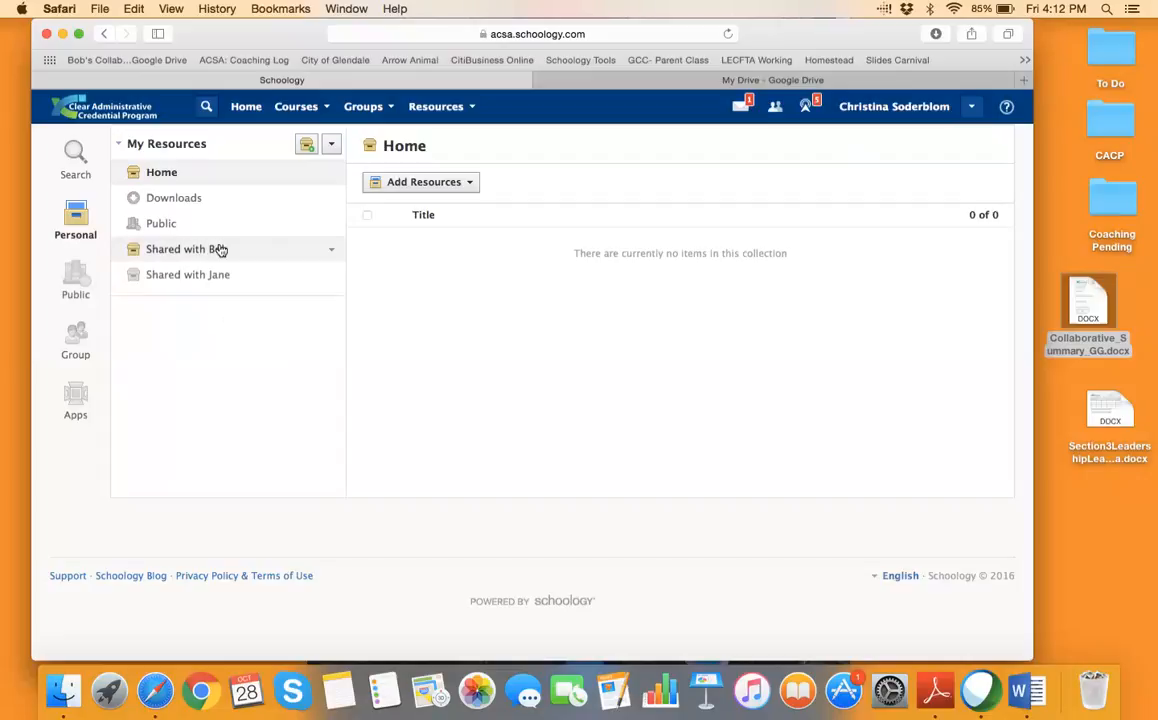
# Keep the shared collection's title unchanged and open it to list its two Word documents
pyautogui.click(331, 254)
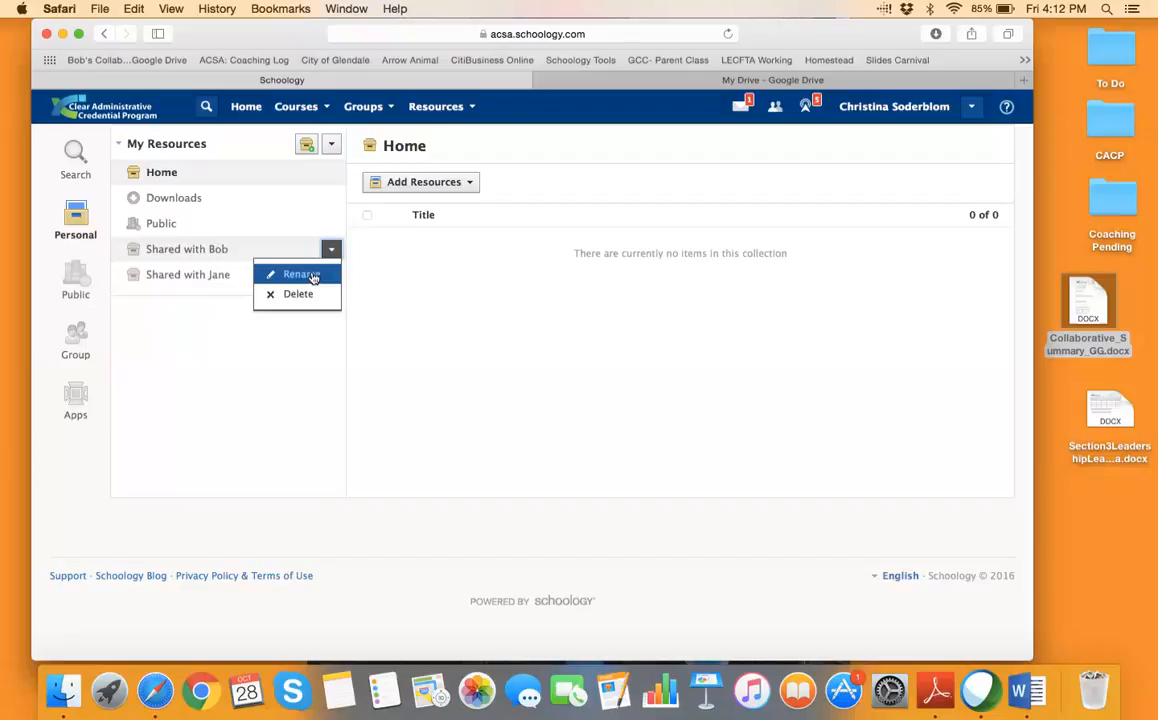
pyautogui.click(313, 277)
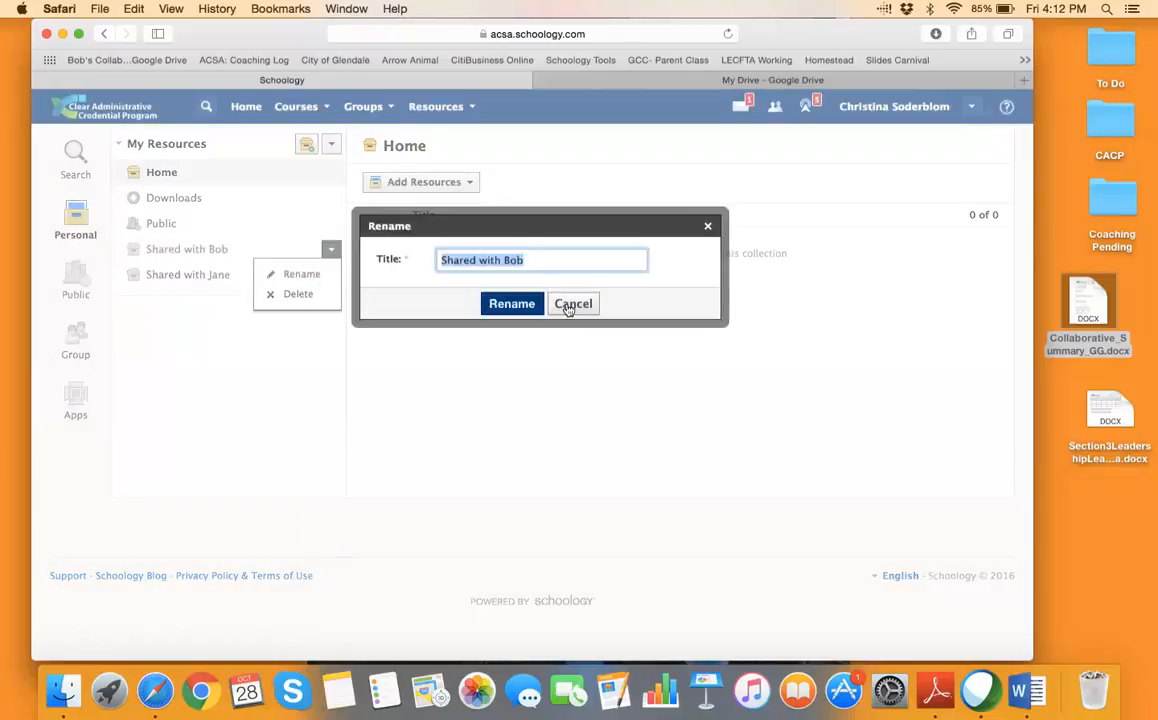
pyautogui.click(570, 305)
pyautogui.click(209, 254)
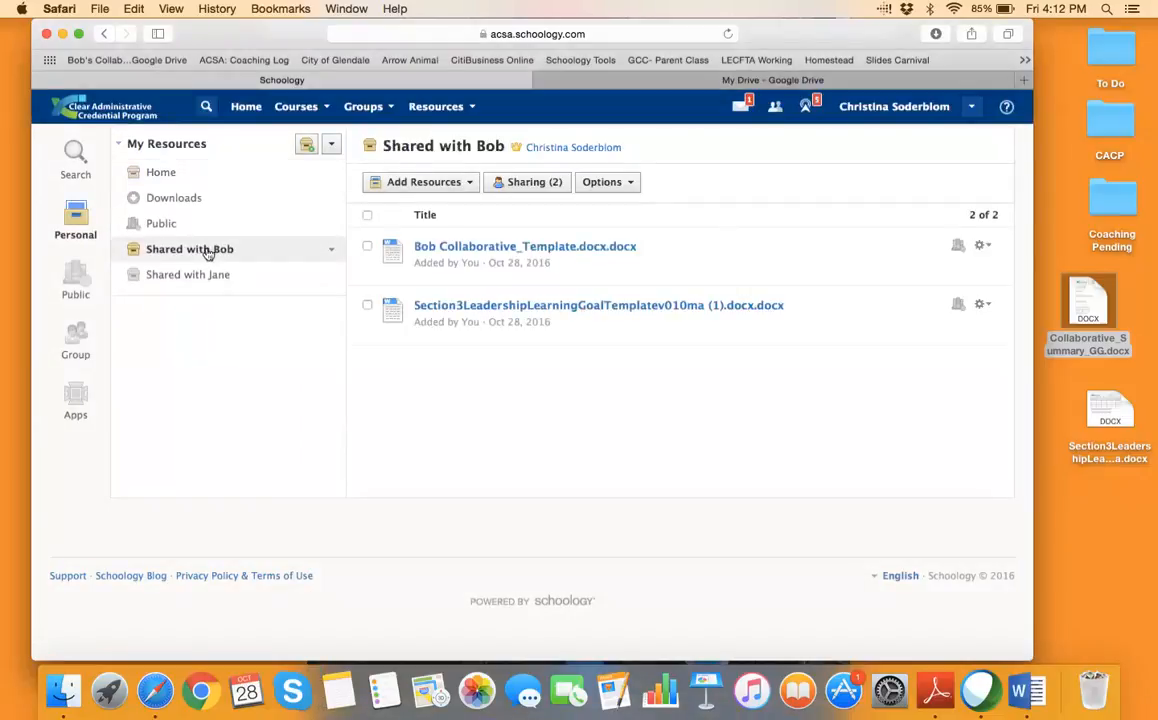
pyautogui.click(535, 184)
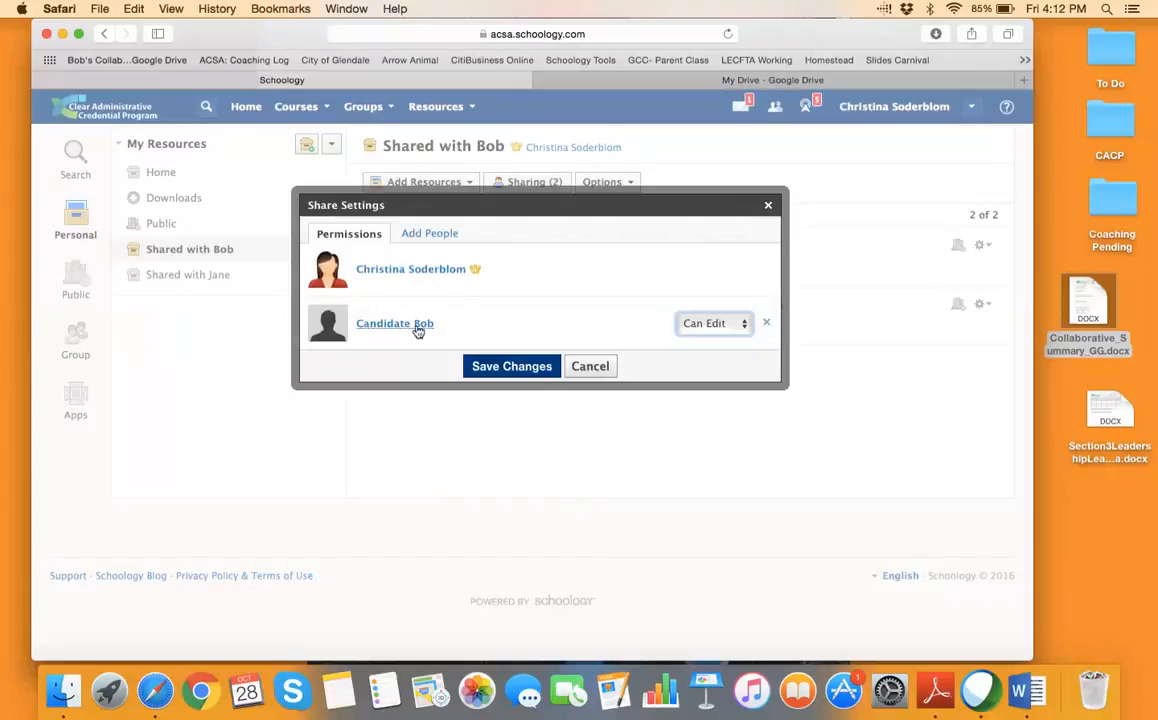
pyautogui.click(594, 367)
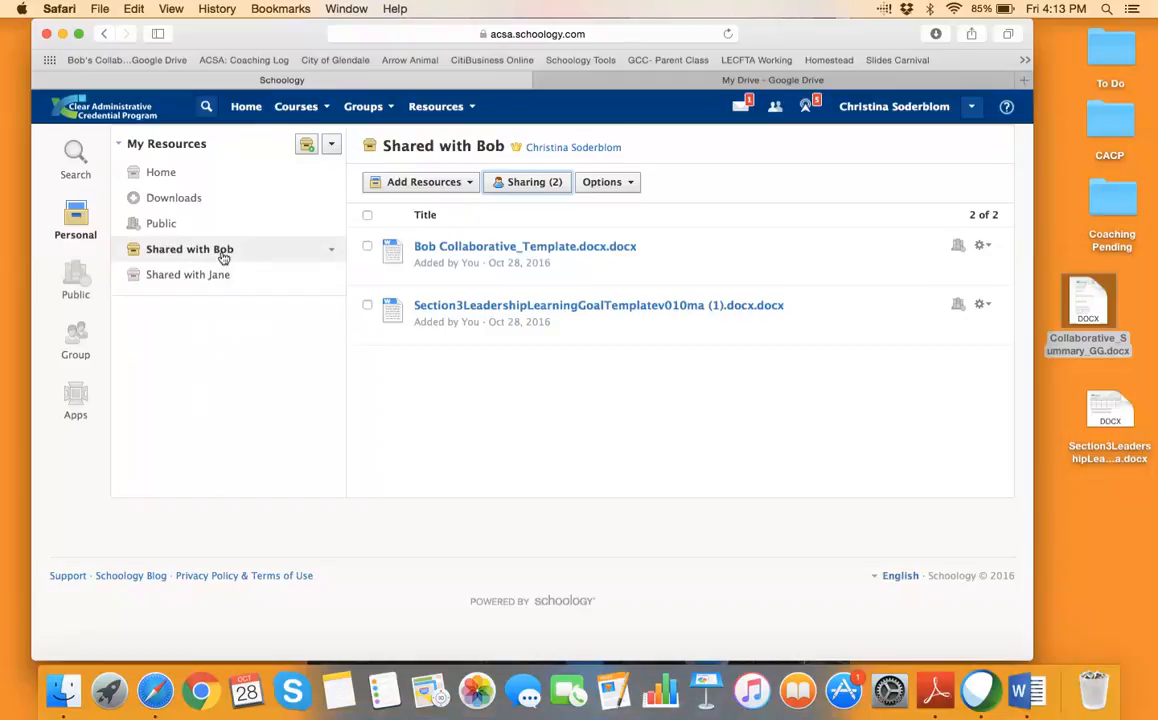
# Dismiss the collection options, return to the Home collection, and reposition the browser window
pyautogui.click(331, 249)
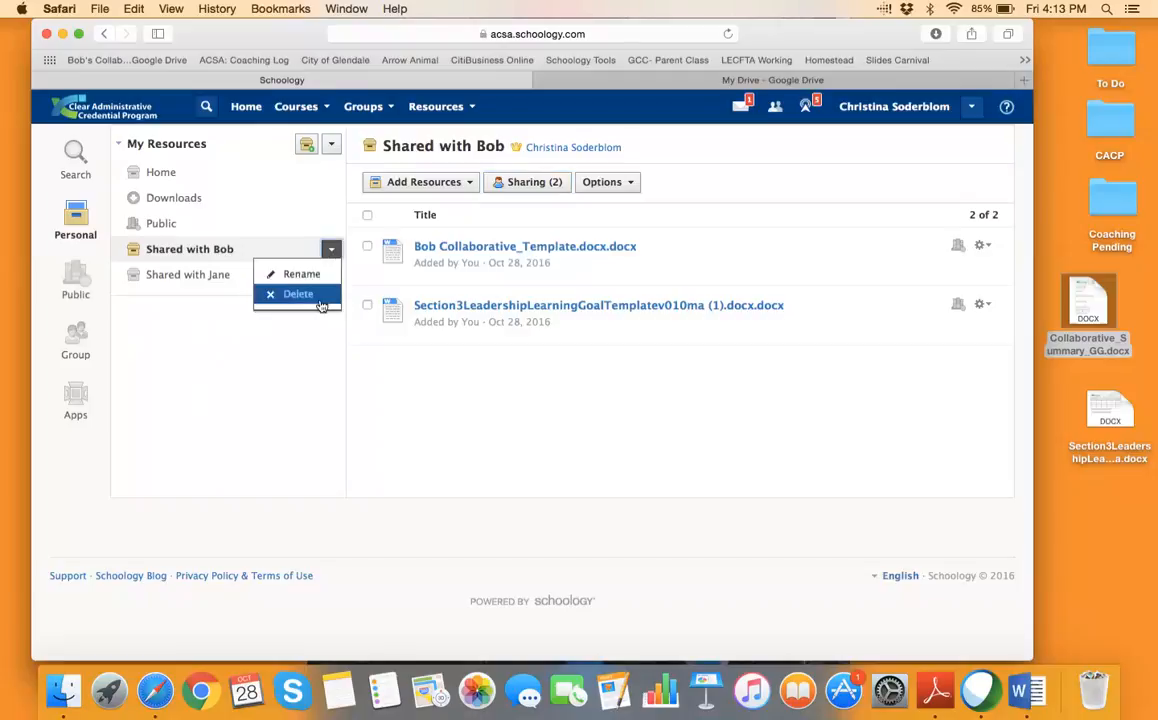
pyautogui.click(303, 182)
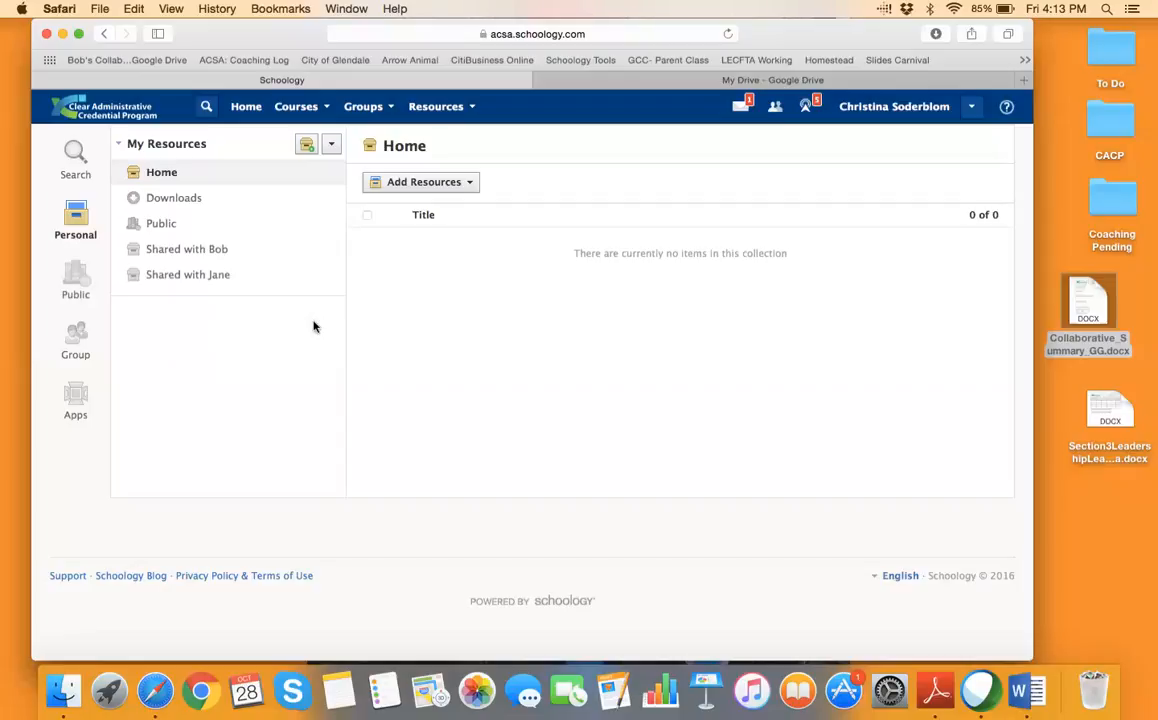
pyautogui.moveTo(285, 38); pyautogui.dragTo(266, 62)
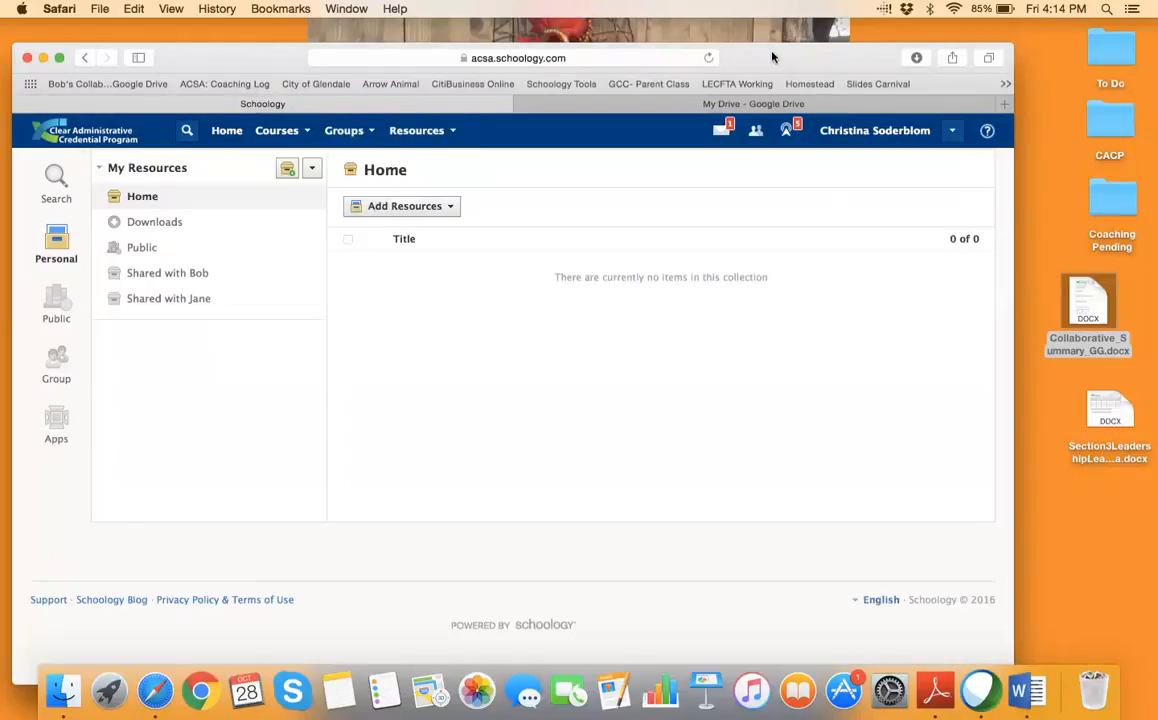
pyautogui.moveTo(775, 55)
pyautogui.mouseDown()
pyautogui.moveTo(785, 50)
pyautogui.moveTo(775, 49)
pyautogui.mouseUp()
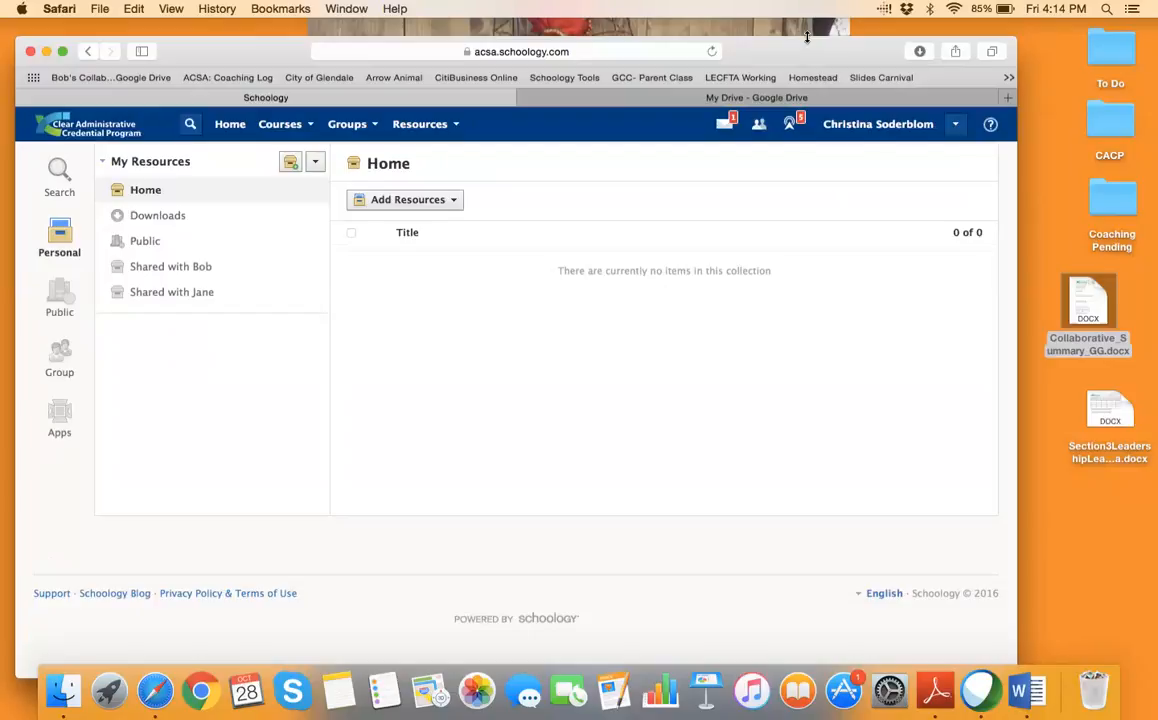
pyautogui.moveTo(796, 58)
pyautogui.mouseDown()
pyautogui.moveTo(796, 39)
pyautogui.moveTo(802, 52)
pyautogui.mouseUp()
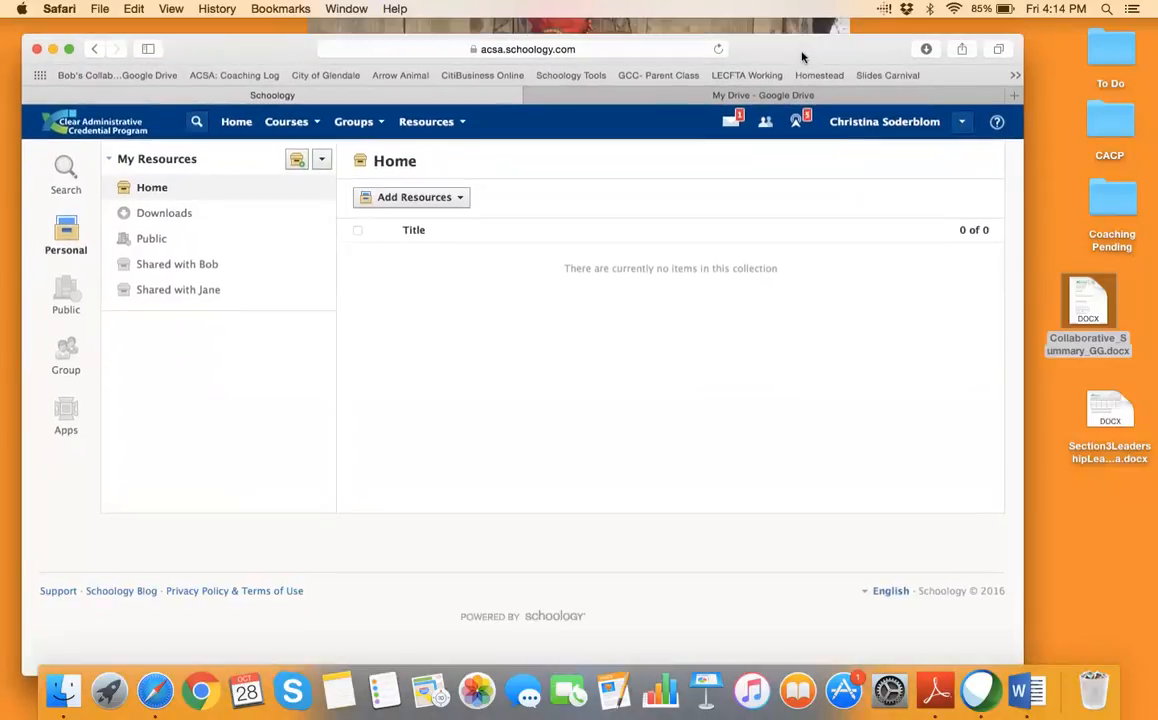
# Check the Groups list, then log out of the current Schoology account
pyautogui.click(384, 121)
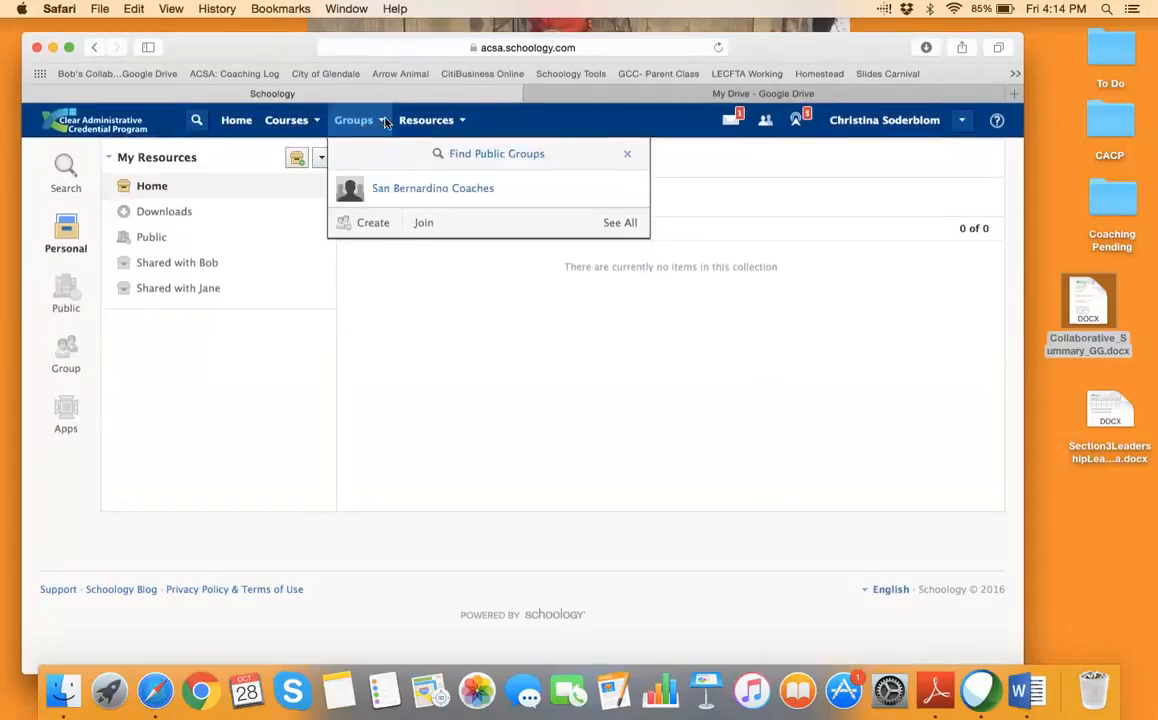
pyautogui.click(963, 121)
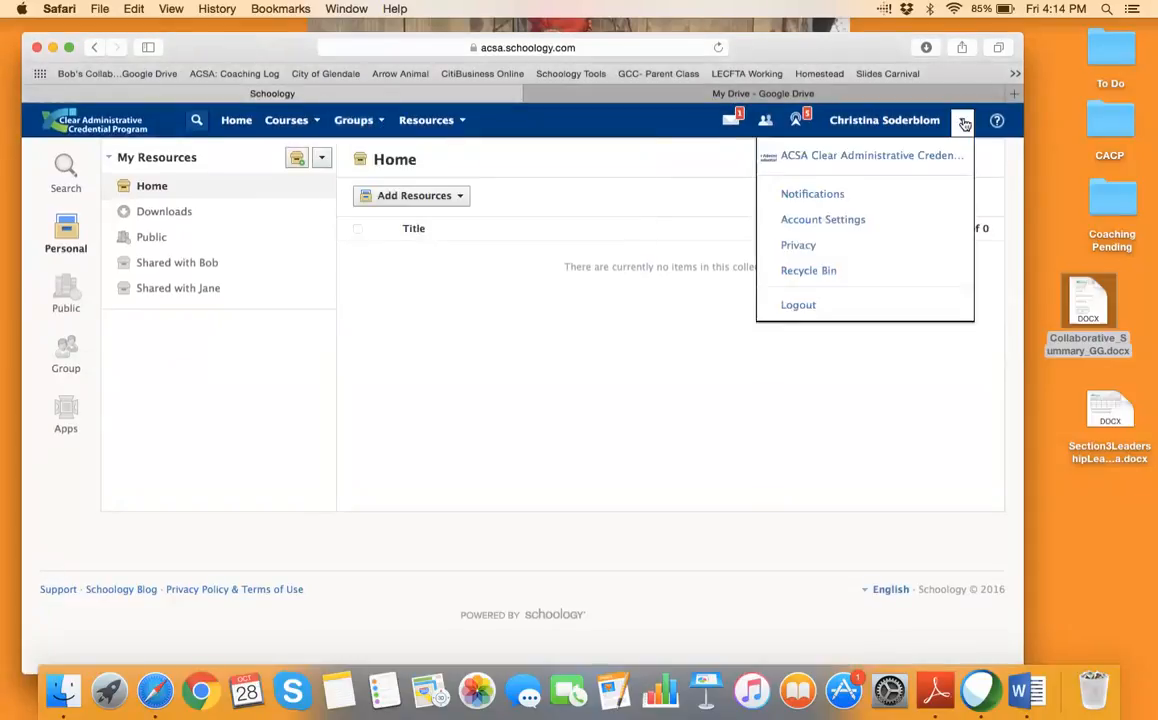
pyautogui.click(799, 310)
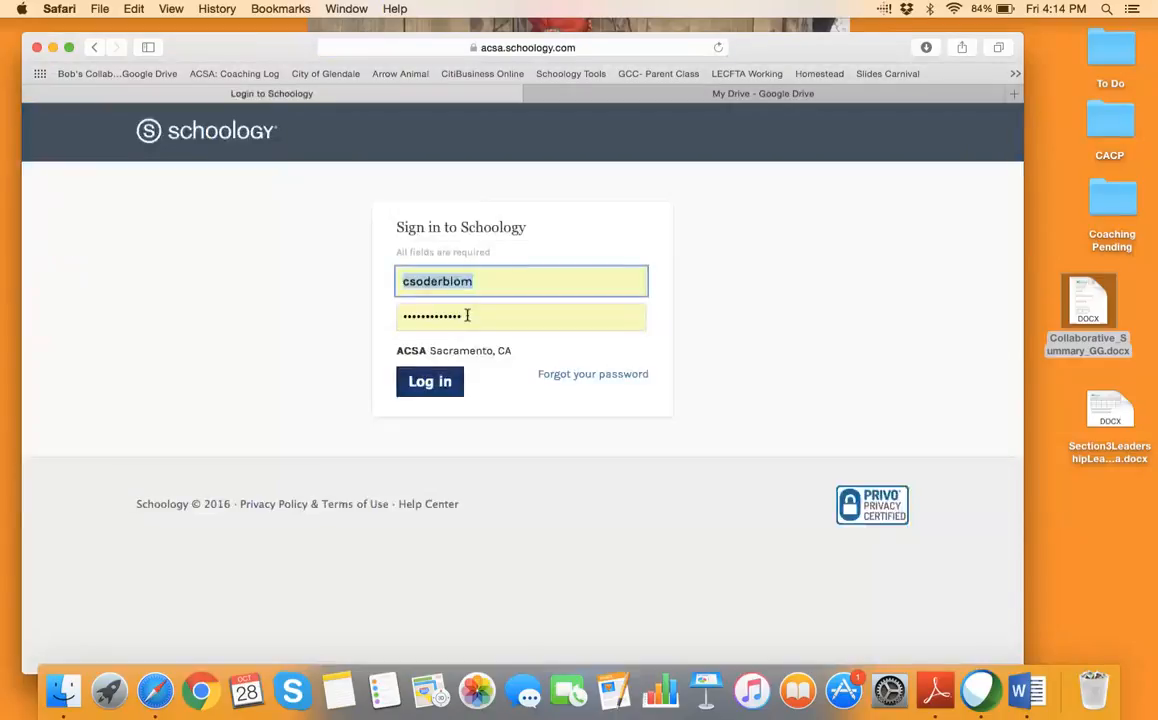
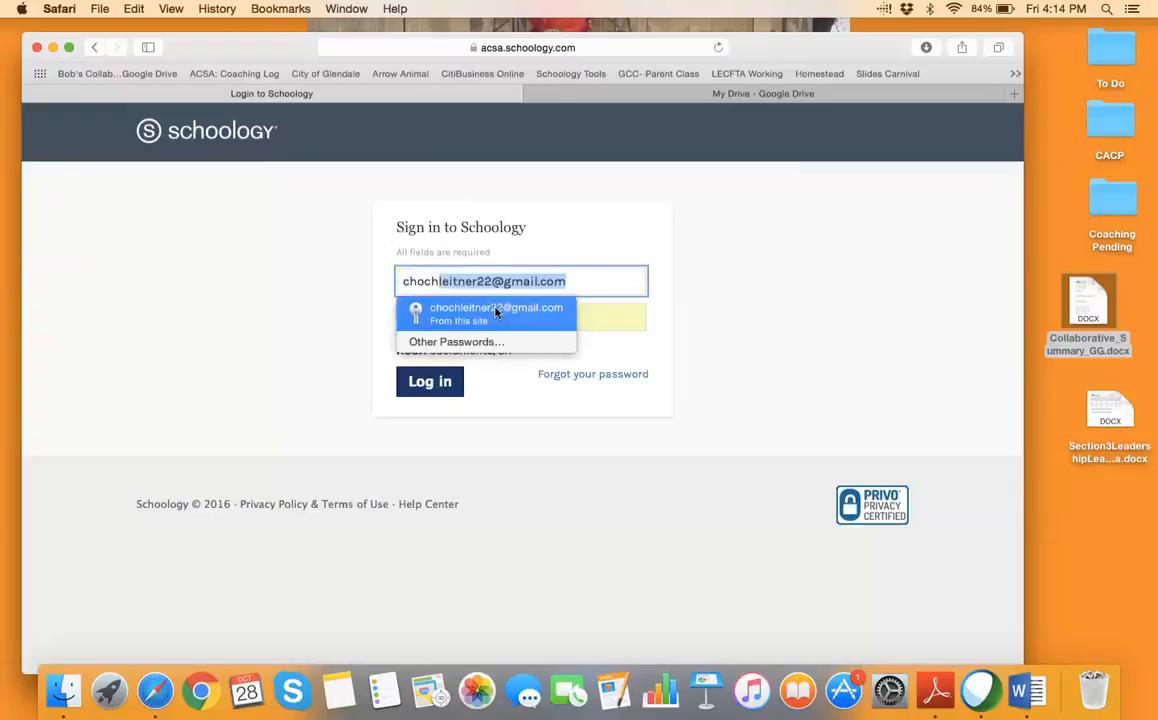
# Sign in as the second account using its saved login to reach the Recent Activity feed
pyautogui.click(495, 313)
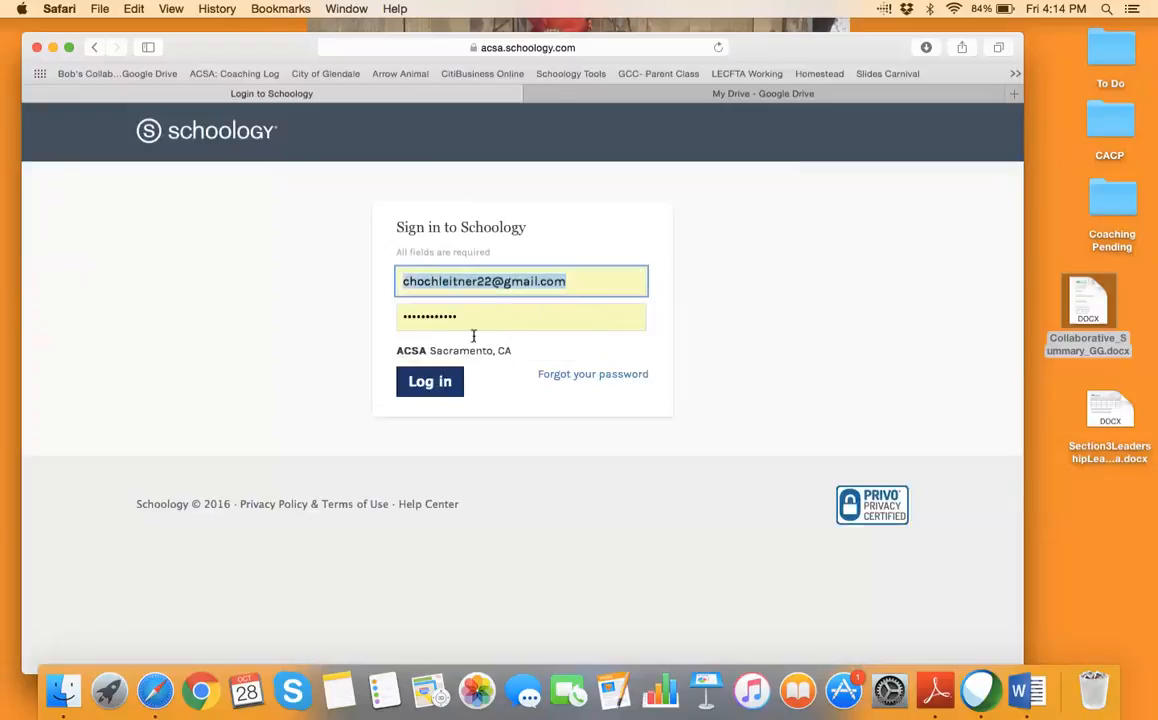
pyautogui.press('Return')
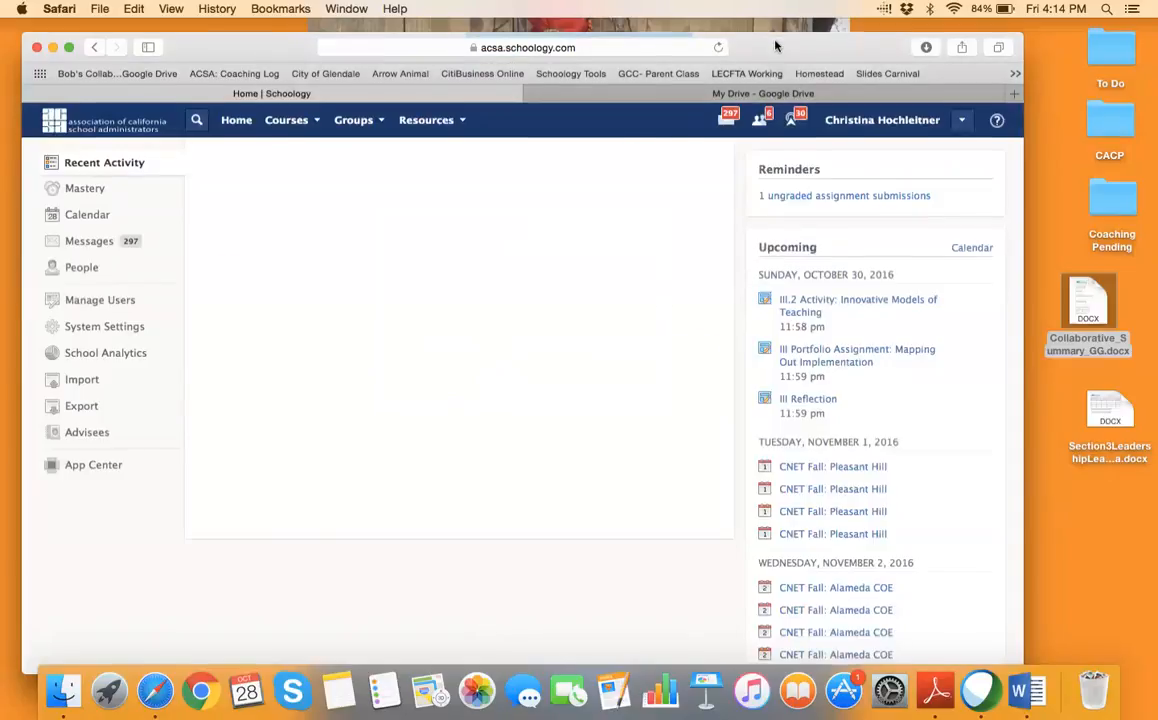
pyautogui.moveTo(775, 41); pyautogui.dragTo(771, 20)
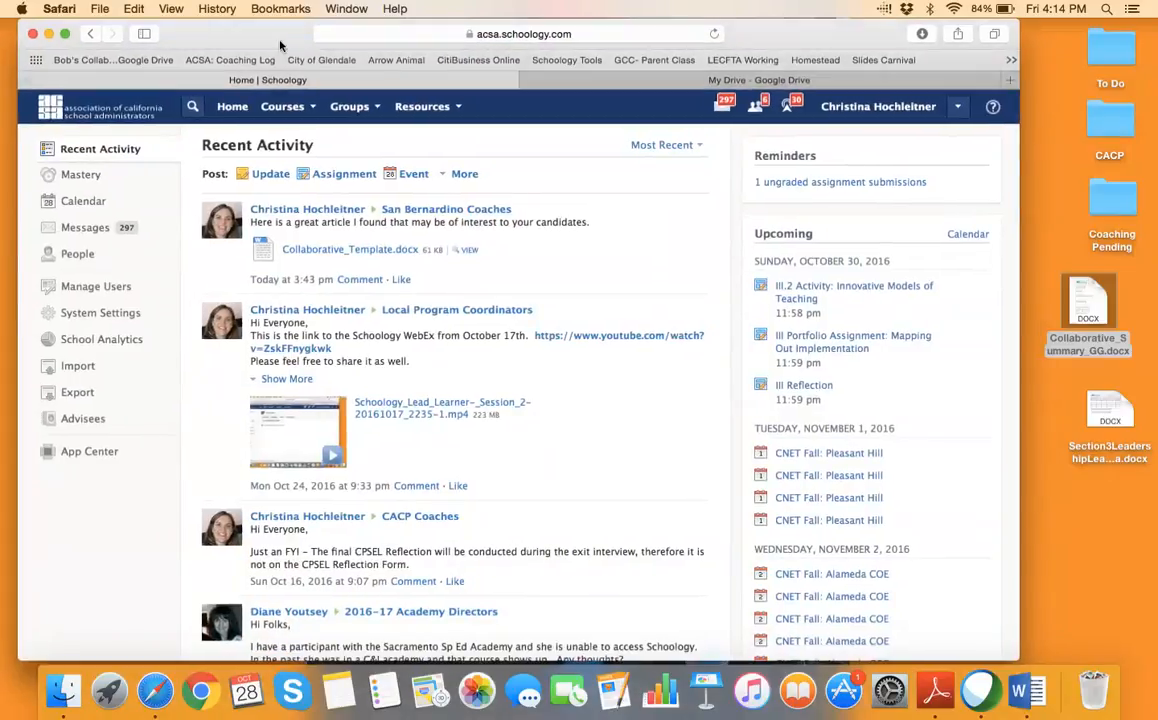
pyautogui.moveTo(250, 40); pyautogui.dragTo(245, 39)
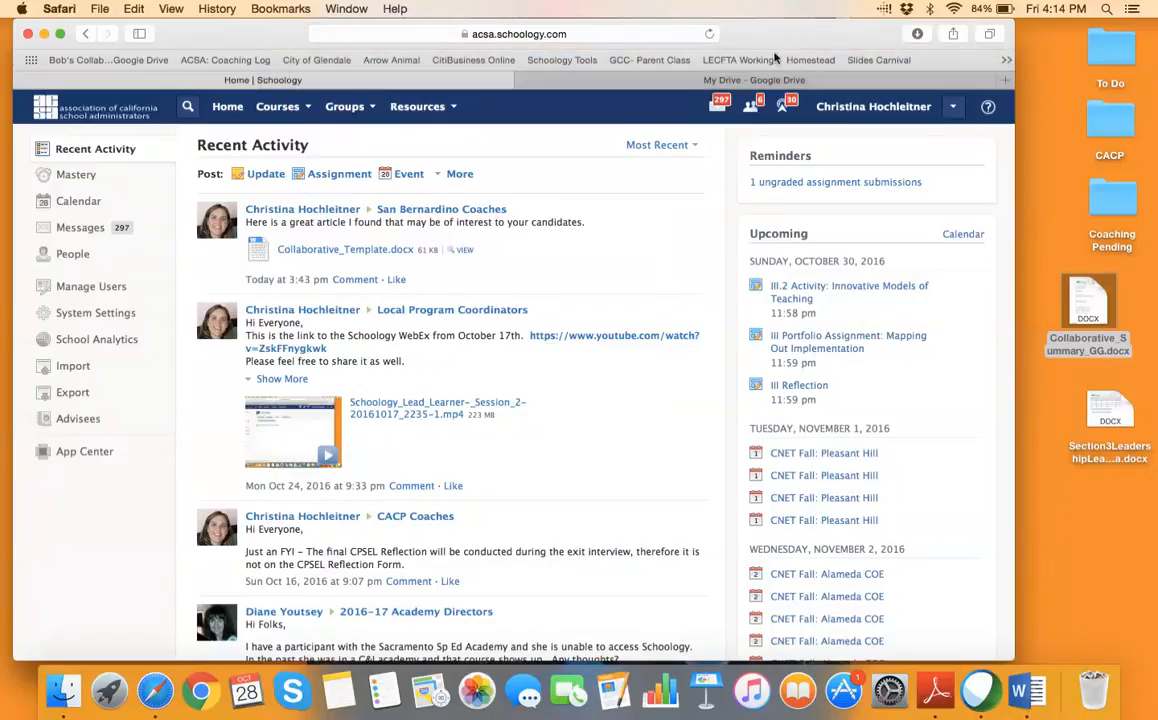
pyautogui.click(457, 110)
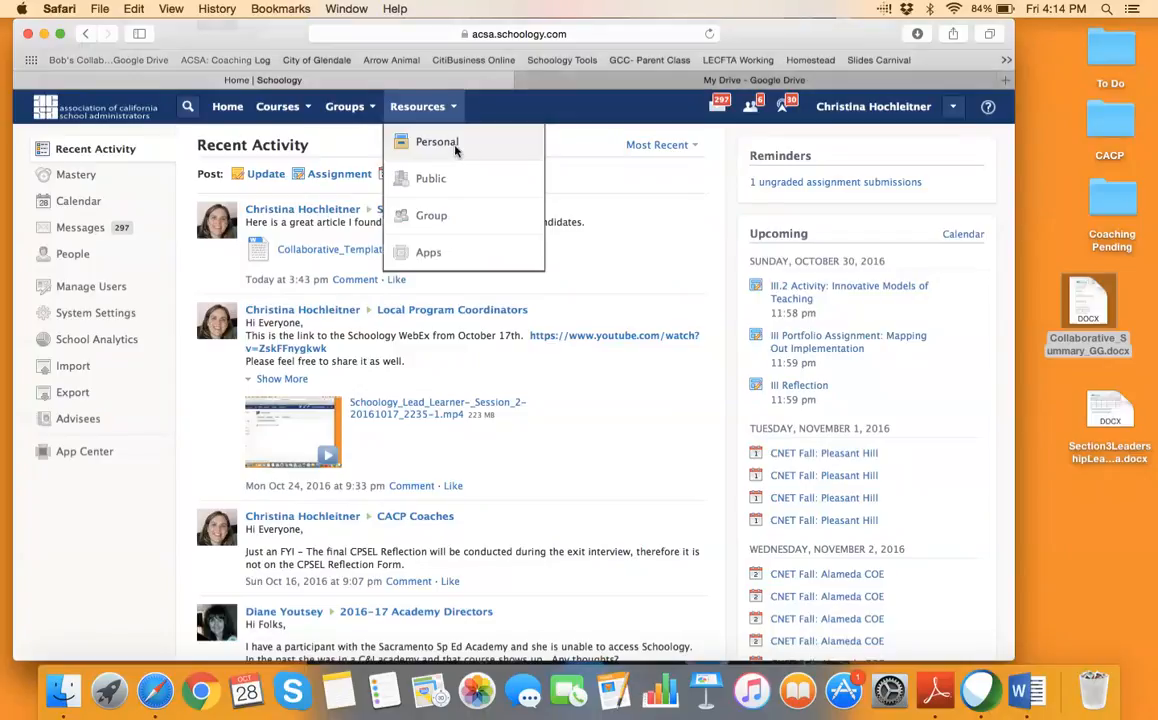
# Open Resources > Personal and the shared collection holding three .docx files, including CollaborativeSummary_Gen.docx
pyautogui.click(456, 150)
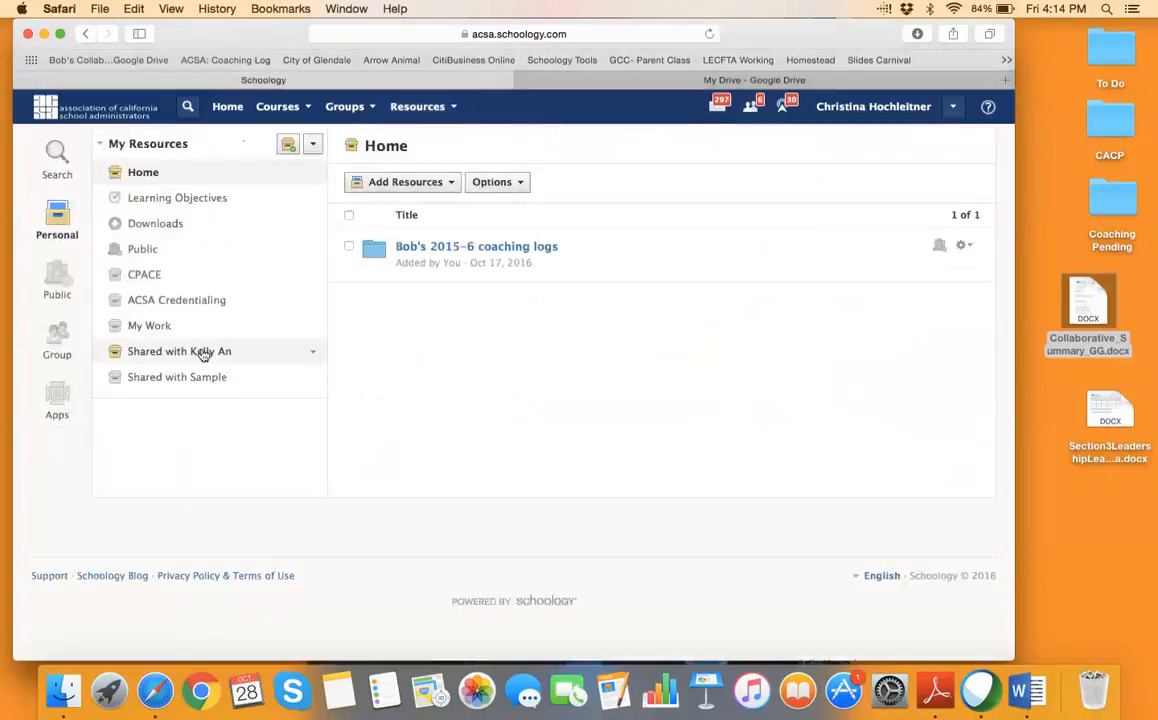
pyautogui.click(204, 352)
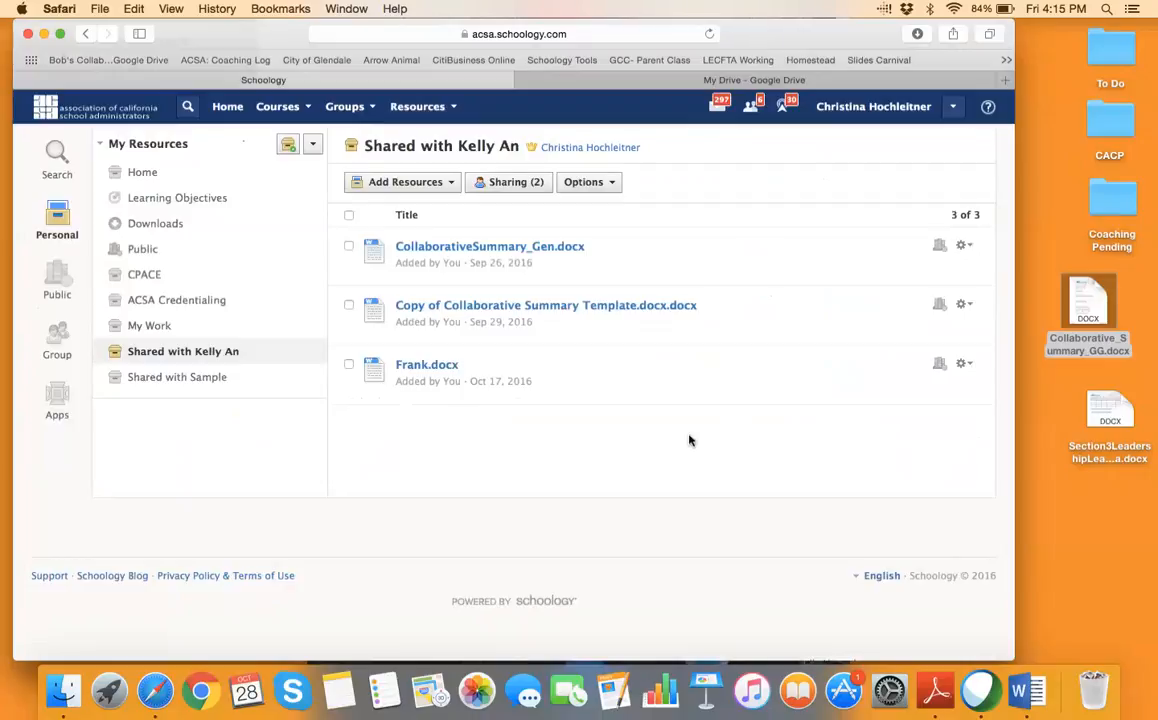
# Open Sample CPSEL Portfolio, review its addable item types, then return to Resources > Personal
pyautogui.click(903, 111)
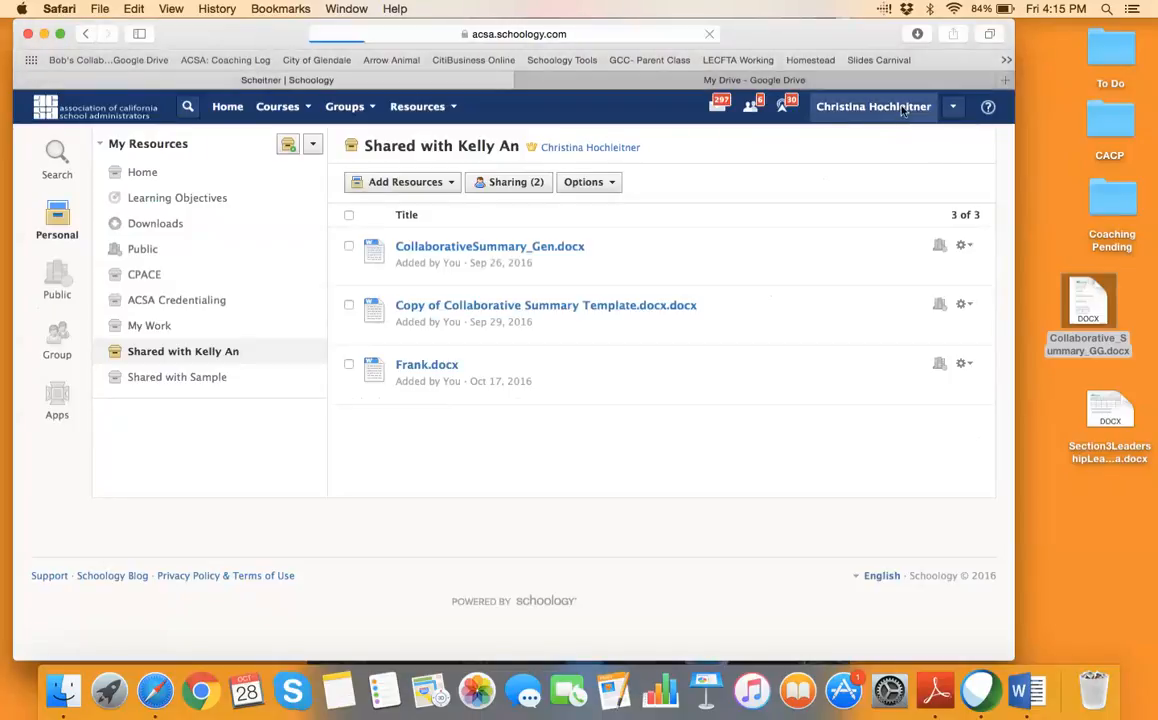
pyautogui.click(93, 389)
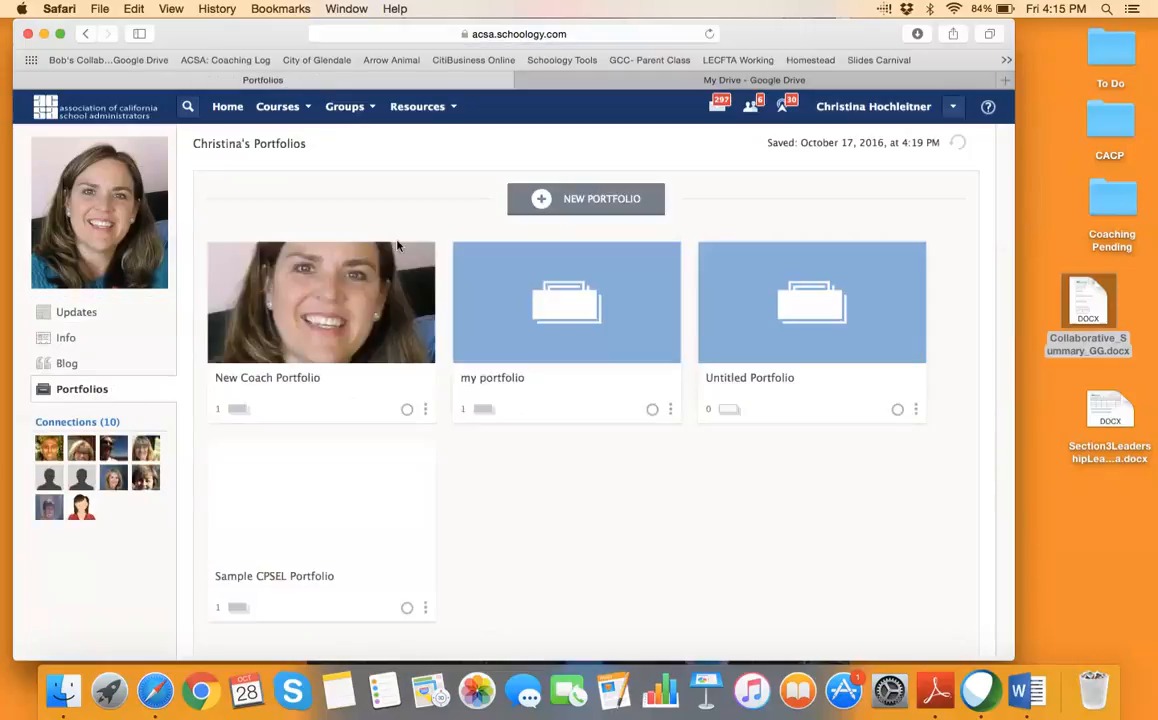
pyautogui.click(356, 506)
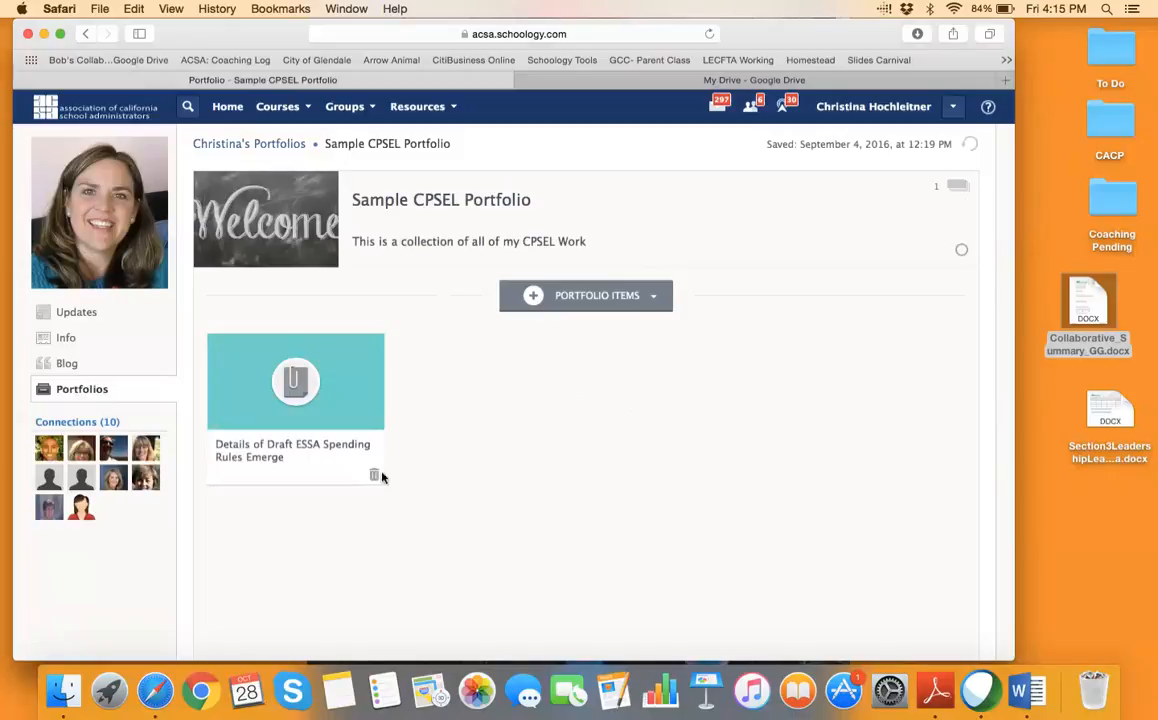
pyautogui.click(652, 297)
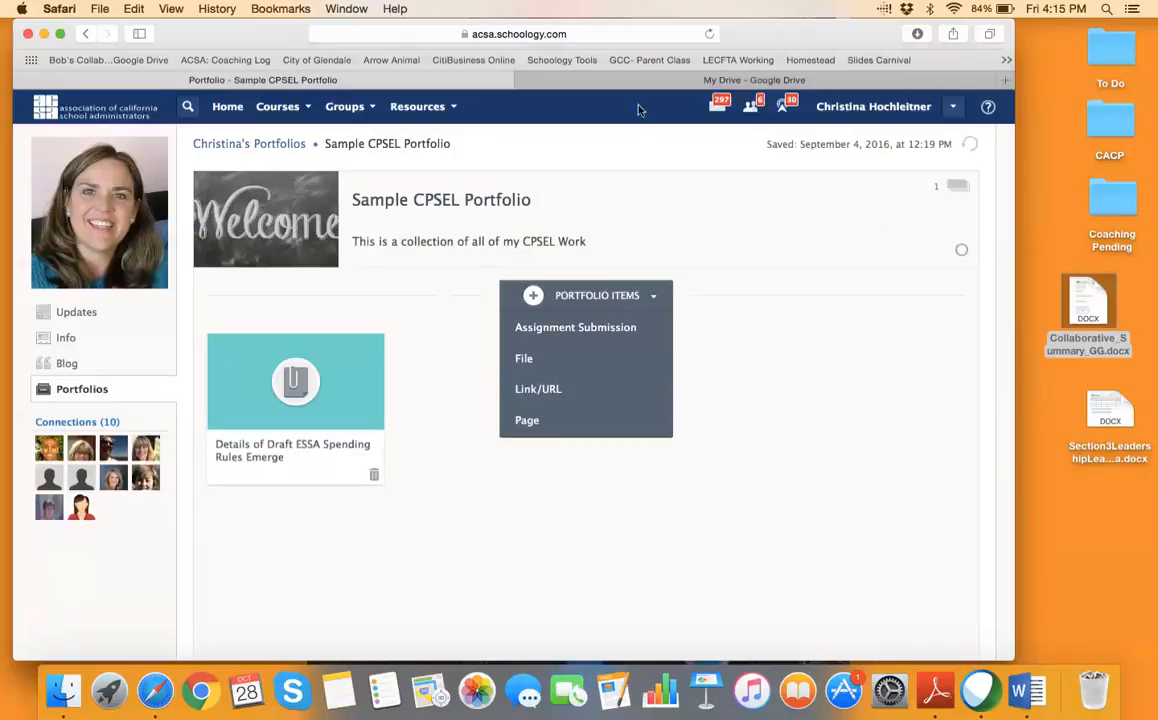
pyautogui.click(455, 108)
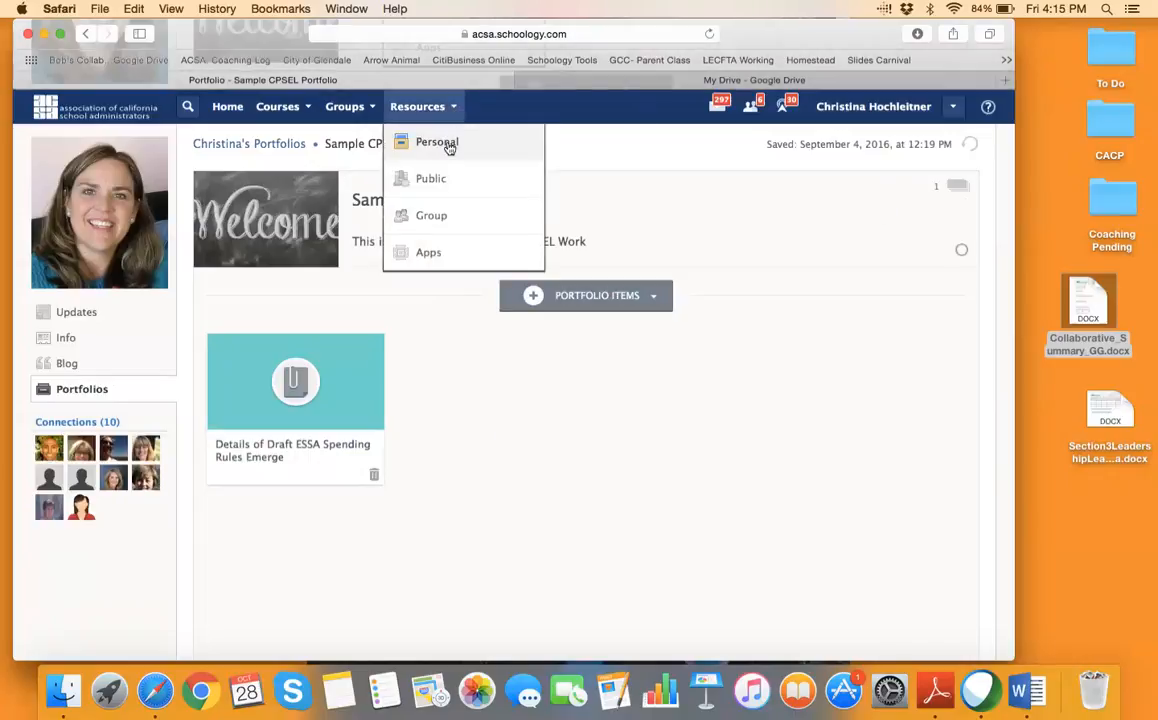
pyautogui.click(452, 146)
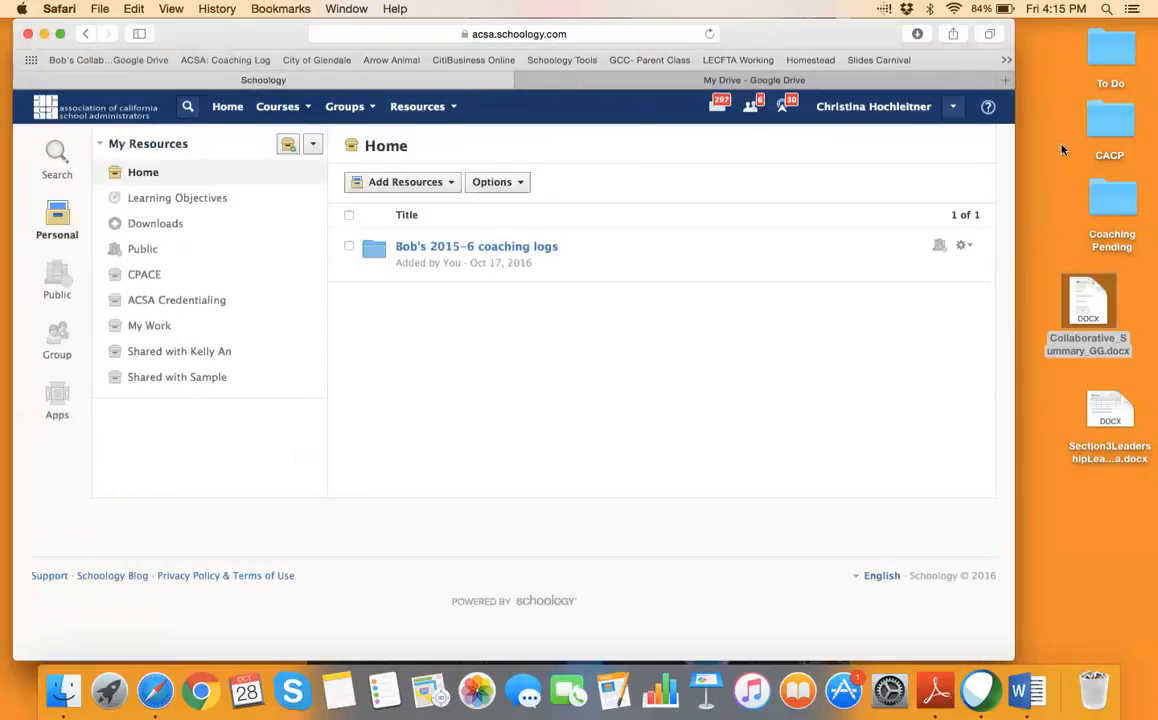
# Create a desktop folder named 'My Portfolio' and move it up beside the other folders
pyautogui.click(1088, 305)
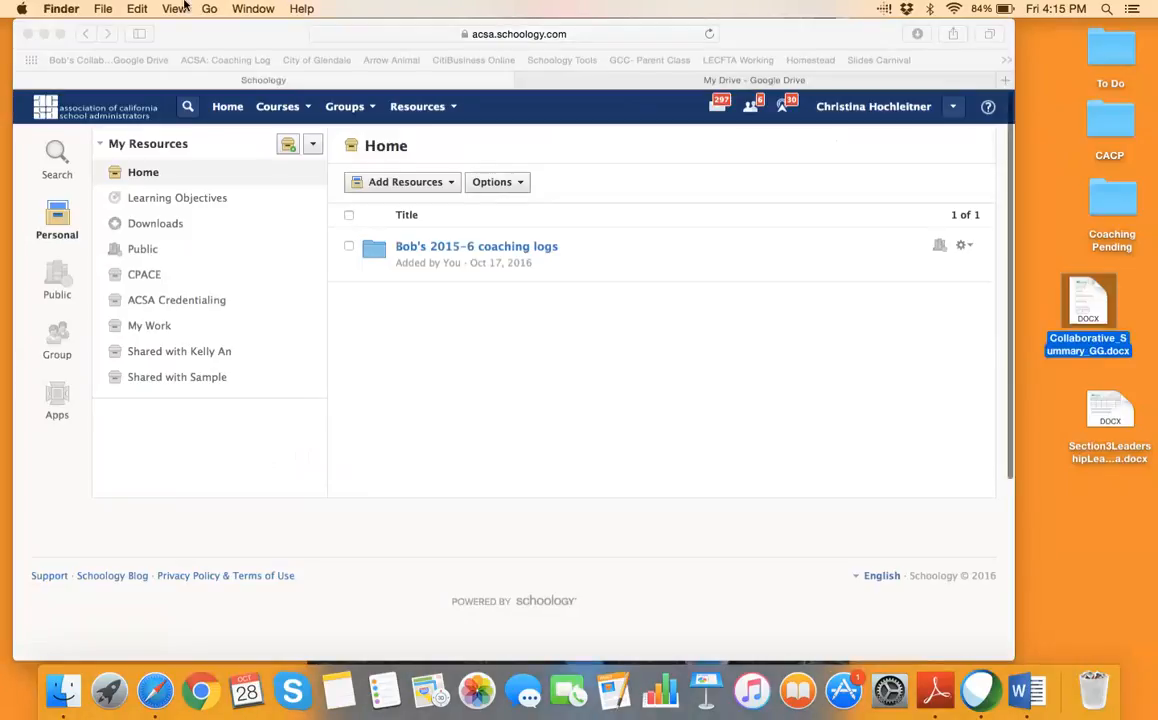
pyautogui.click(103, 8)
pyautogui.click(115, 43)
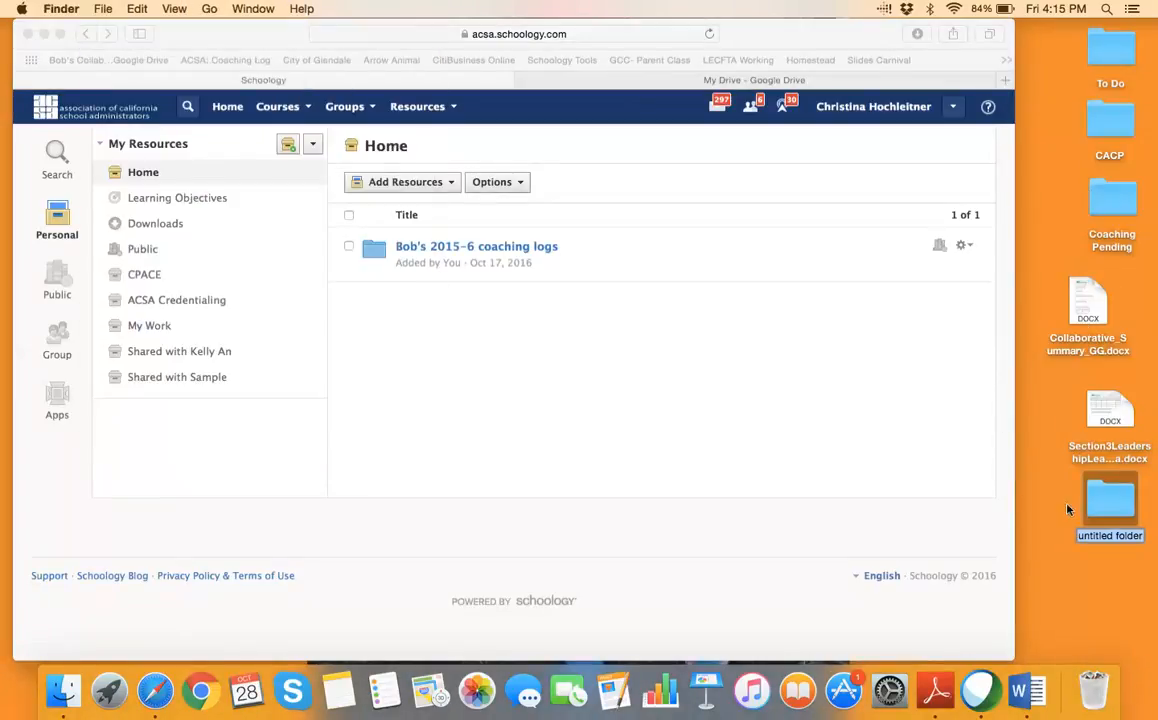
pyautogui.moveTo(1110, 500); pyautogui.dragTo(1058, 97)
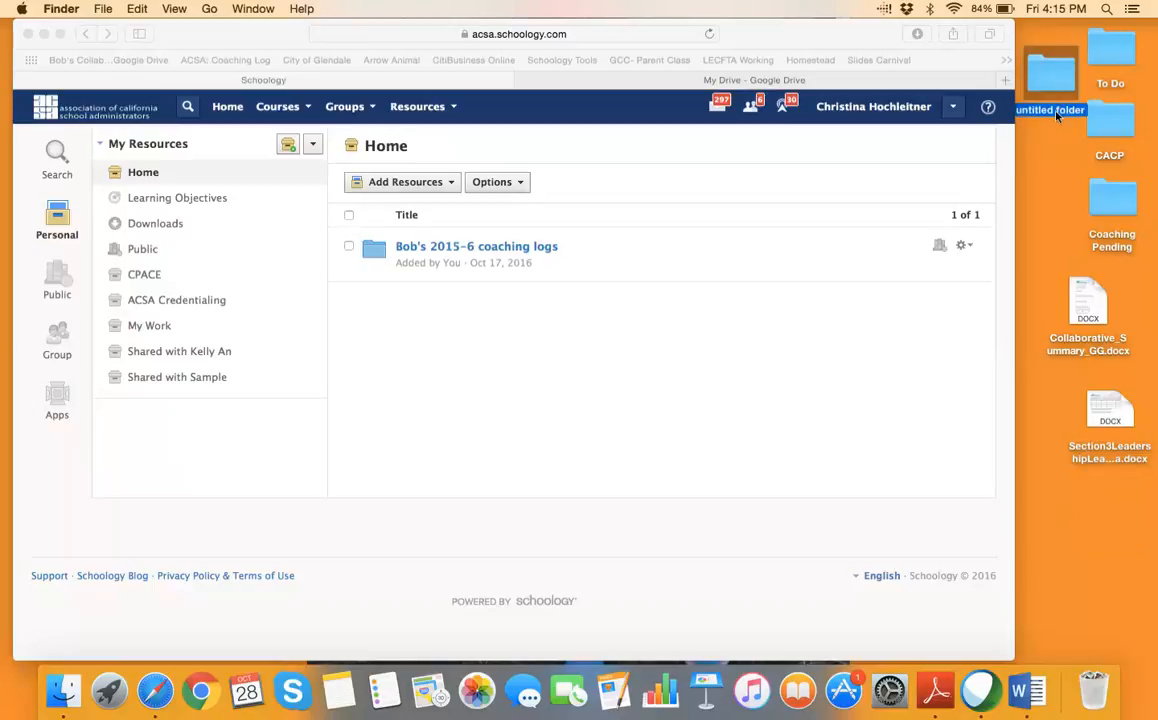
pyautogui.click(1056, 112)
pyautogui.write('My Portfolio')
pyautogui.click(1068, 143)
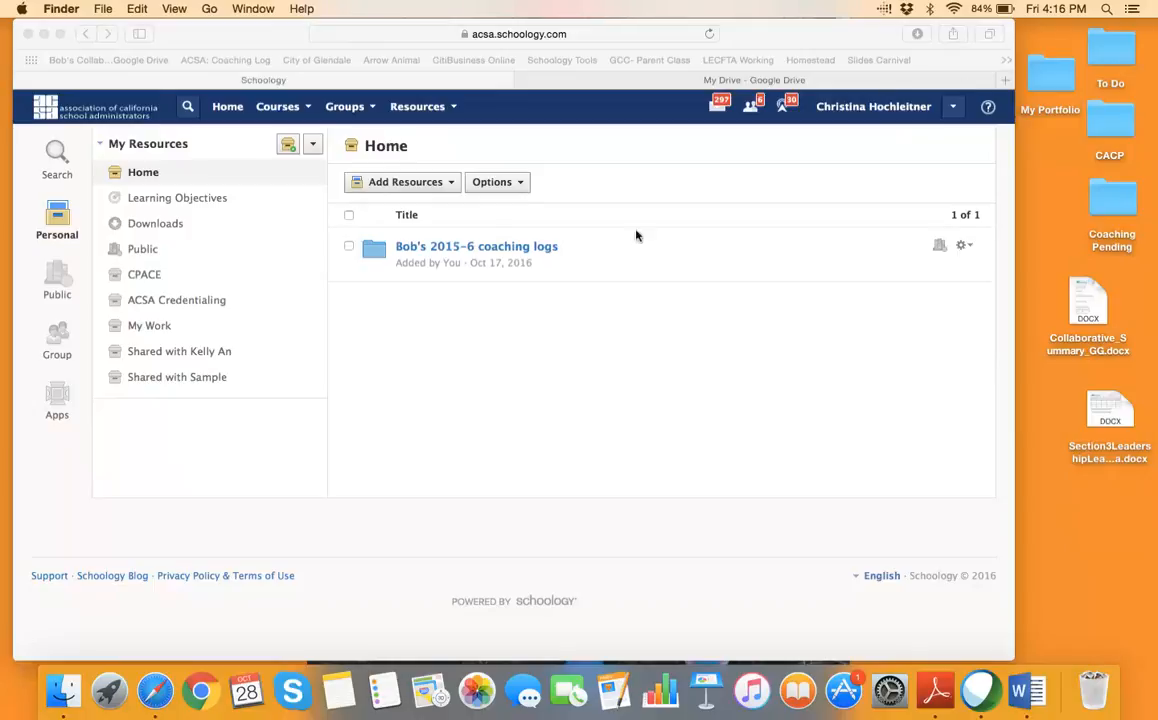
# Open the coaching logs resource folder and view the actions for Schoology Lead Learners.pptx
pyautogui.click(509, 254)
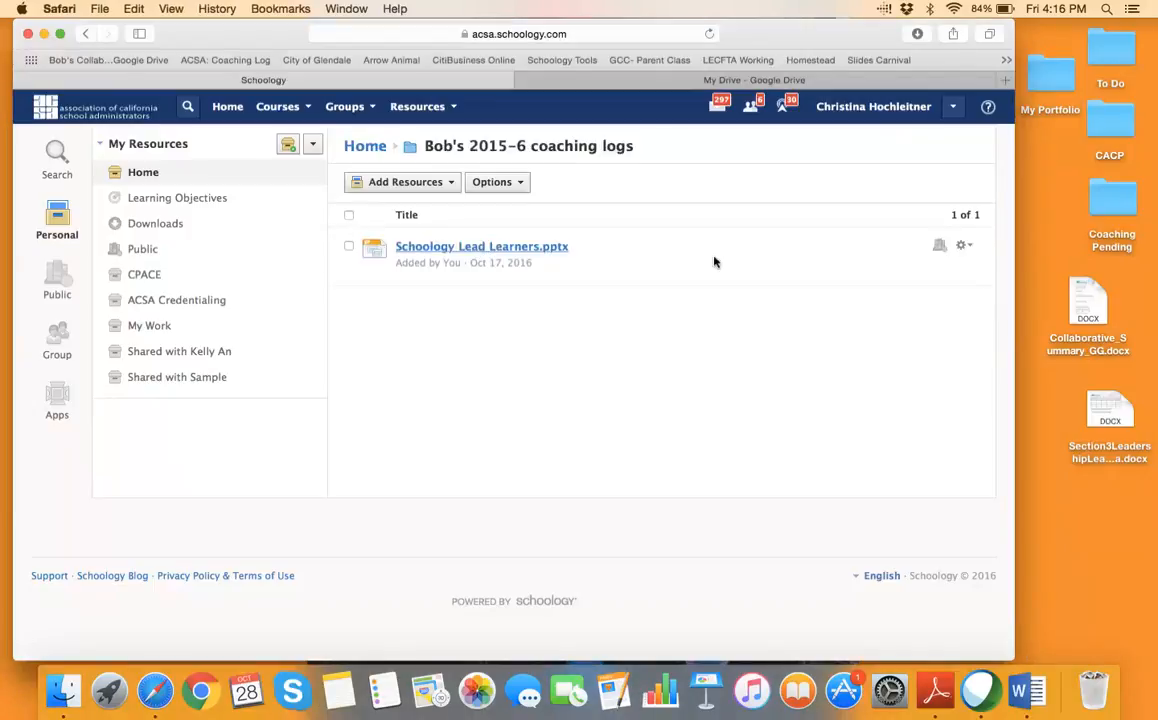
pyautogui.click(964, 245)
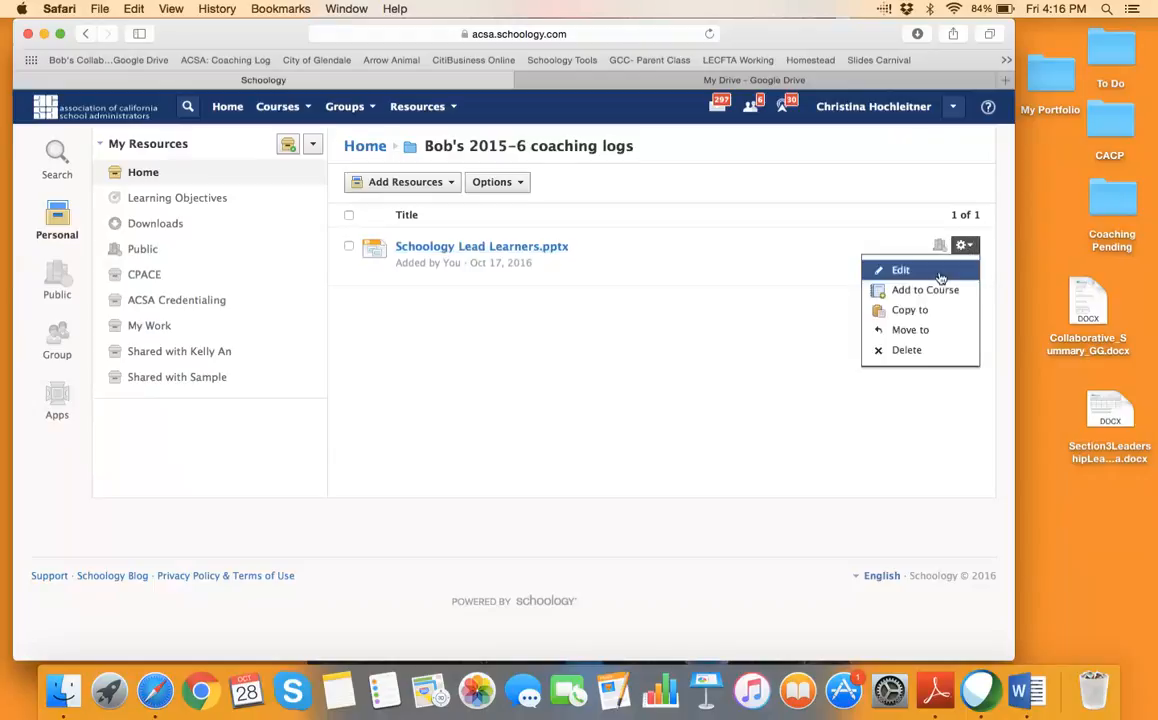
pyautogui.click(739, 332)
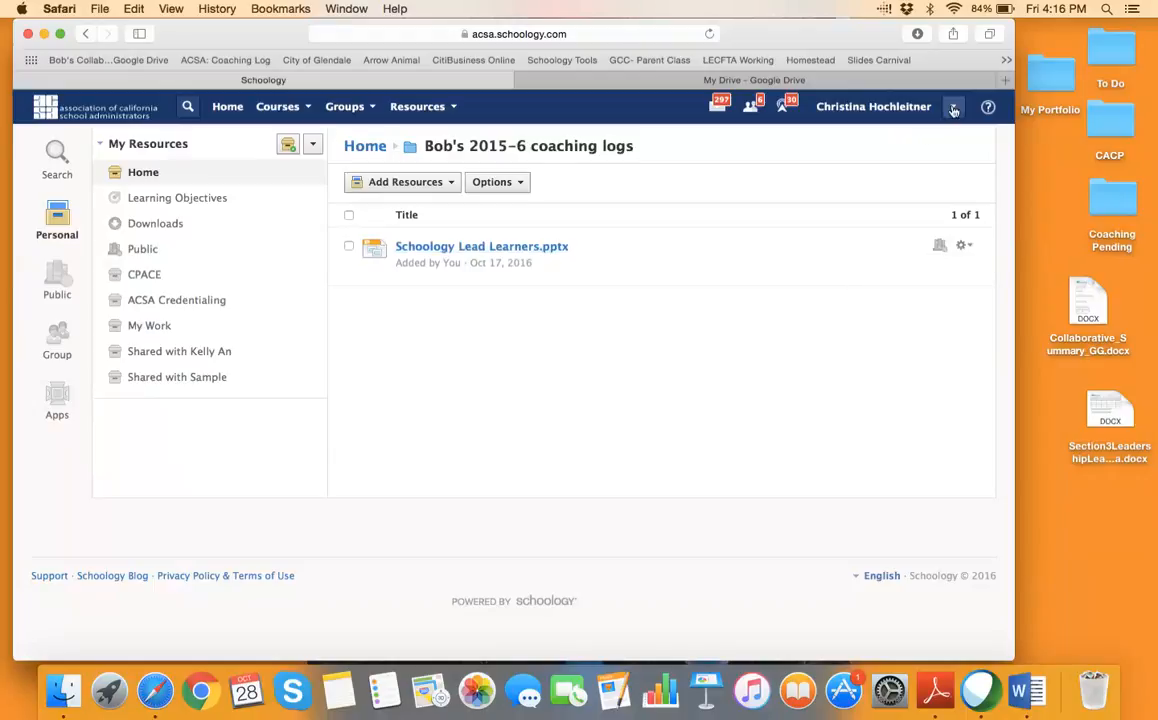
# Go to the profile's Portfolios list and open Sample CPSEL Portfolio
pyautogui.click(846, 107)
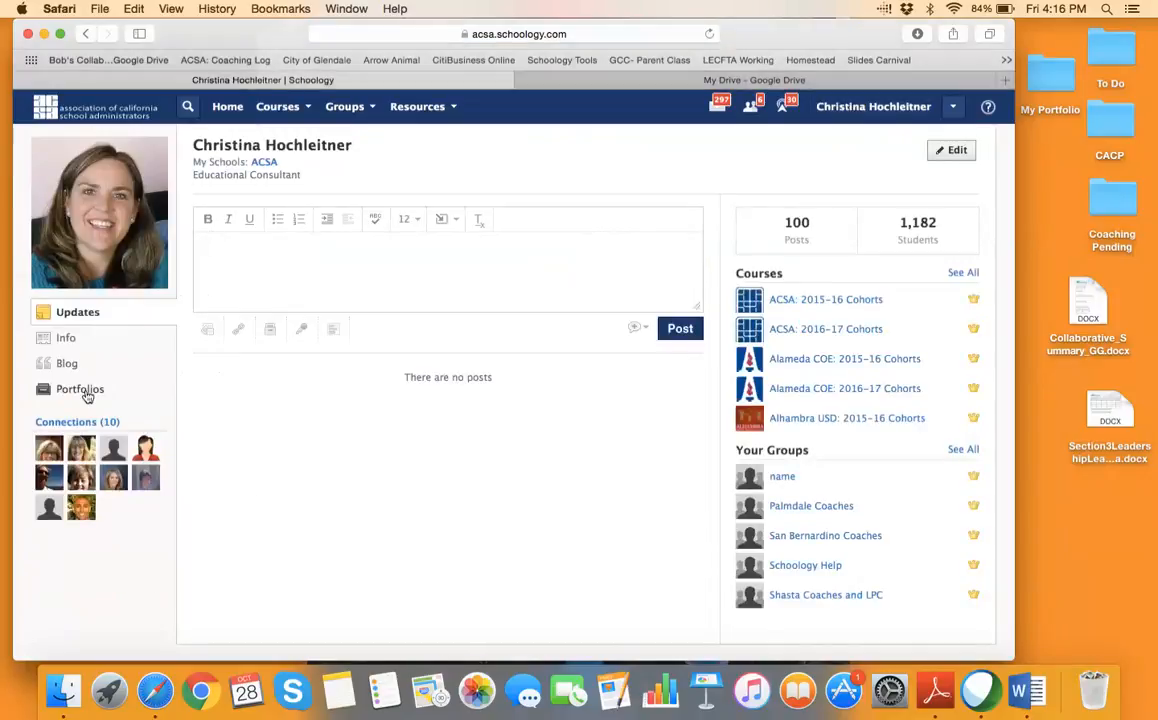
pyautogui.click(82, 390)
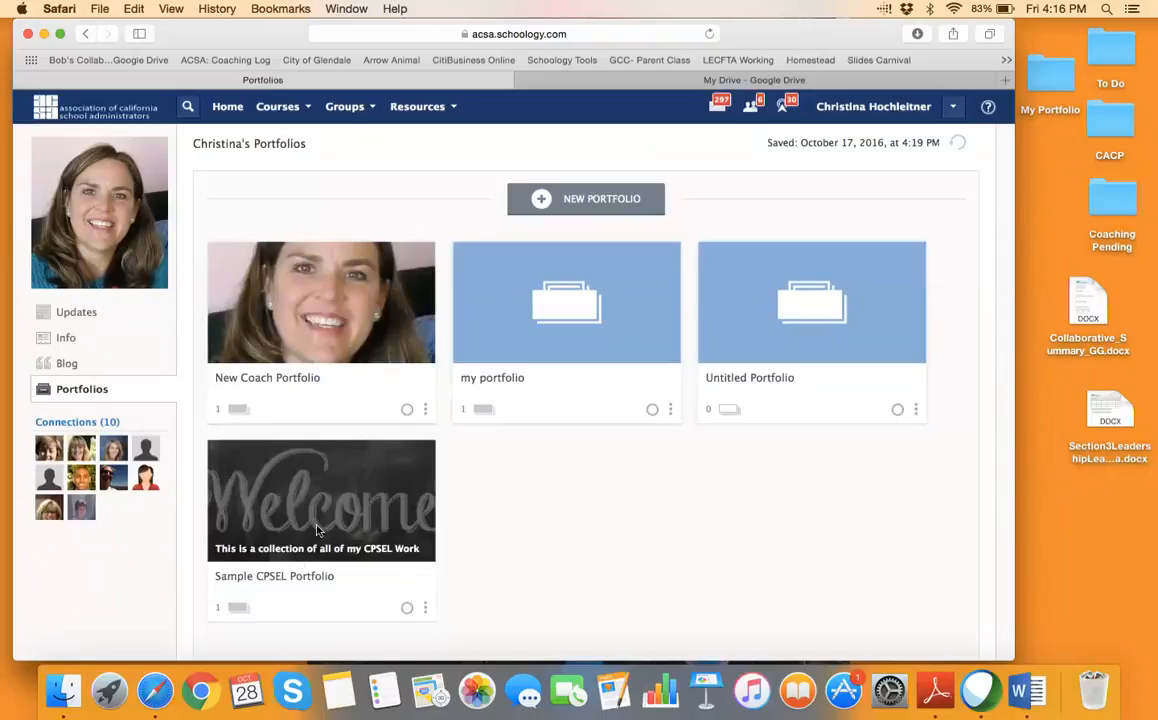
pyautogui.click(286, 474)
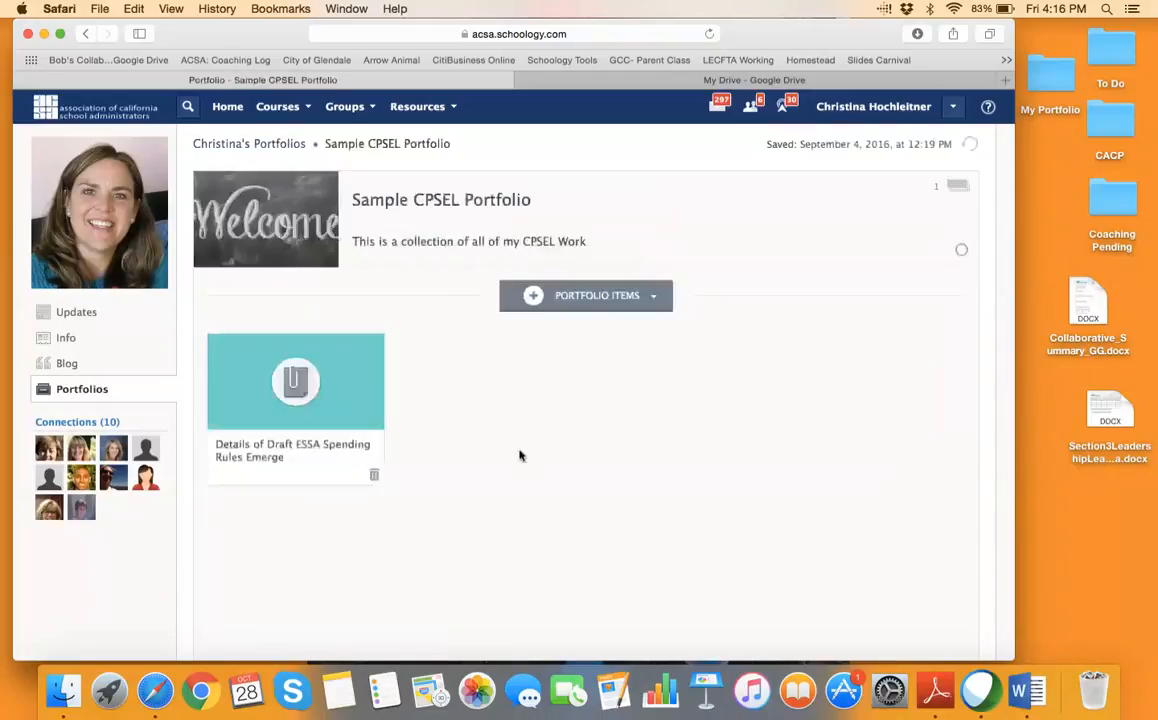
# Choose File under Portfolio Items, browse to the empty My Portfolio desktop folder, then cancel
pyautogui.click(653, 296)
pyautogui.click(601, 359)
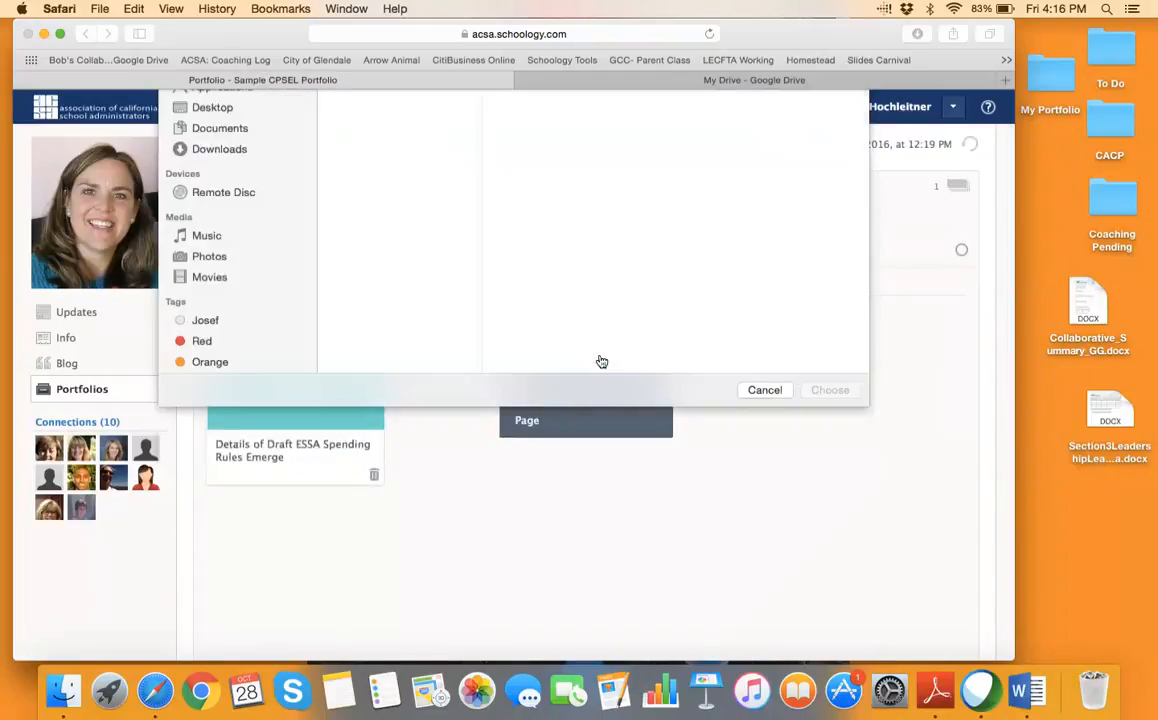
pyautogui.click(378, 176)
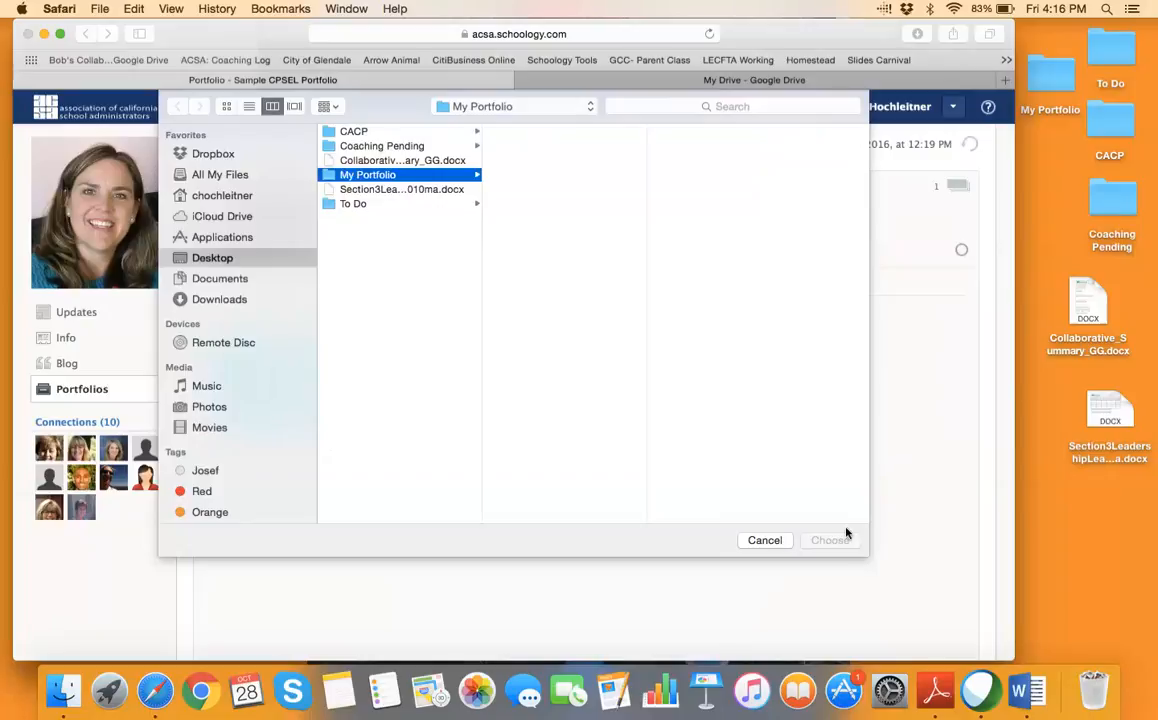
pyautogui.click(765, 540)
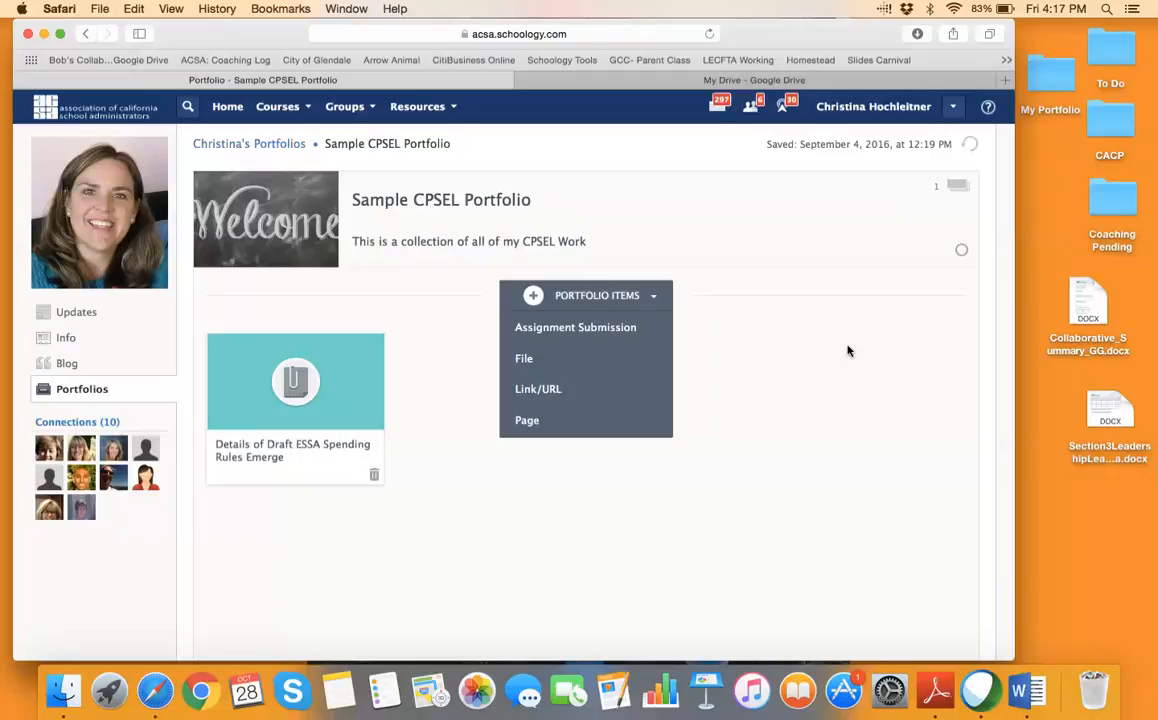
# Scroll through Sample CPSEL Portfolio, then return to the Portfolios overview listing four portfolios
pyautogui.scroll(-3, 413, 449)
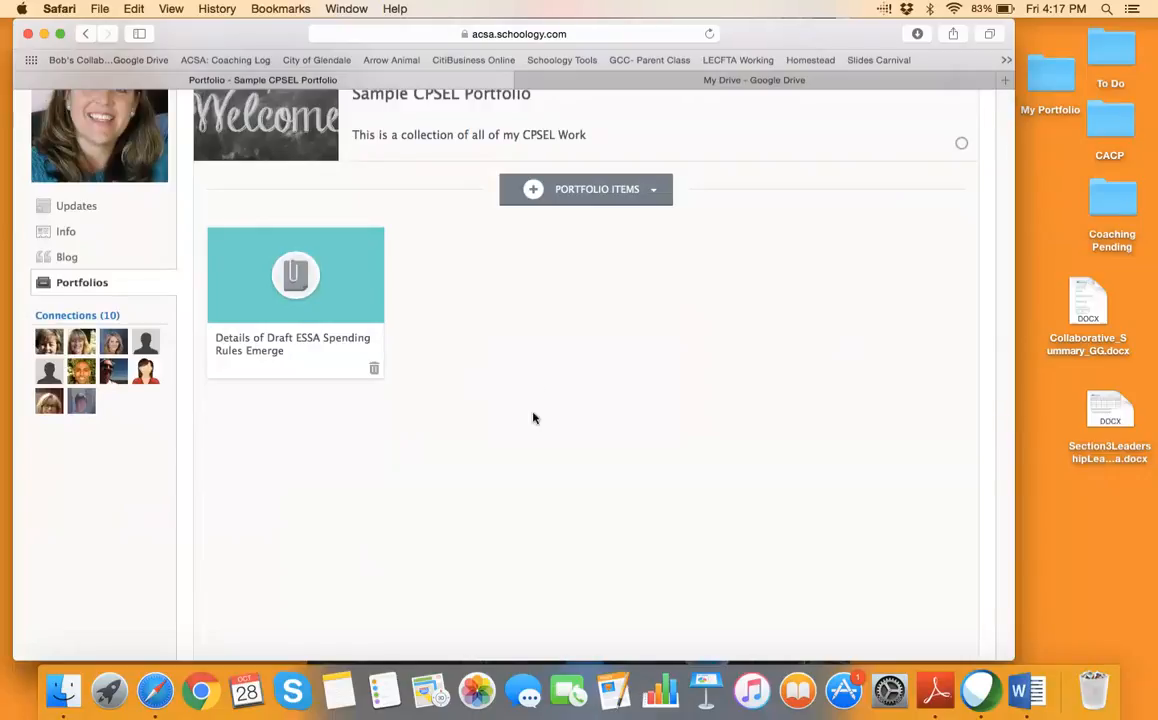
pyautogui.scroll(2, 533, 418)
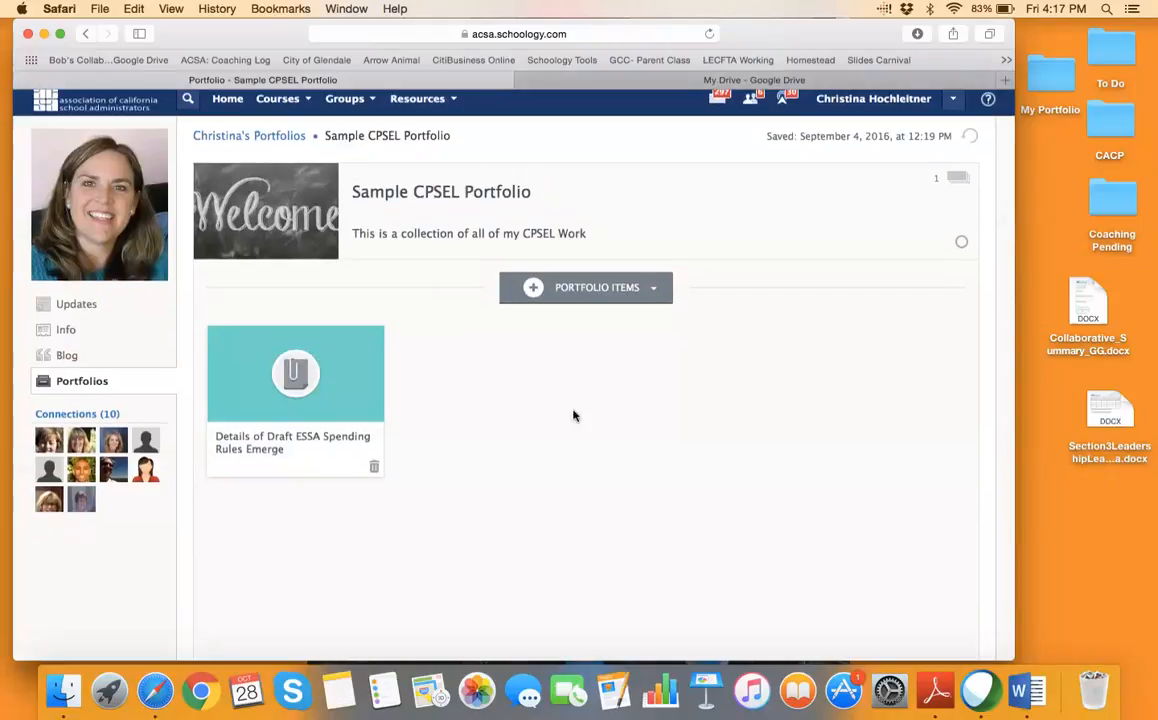
pyautogui.scroll(-2, 574, 414)
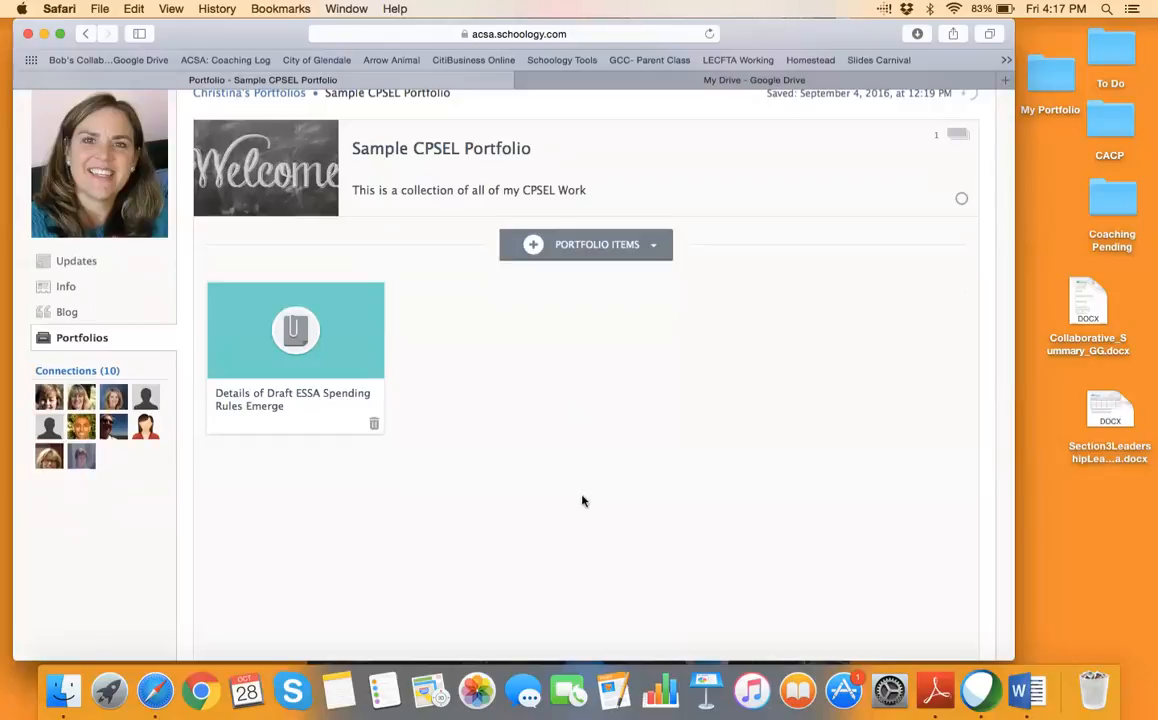
pyautogui.scroll(-5, 618, 486)
pyautogui.scroll(6, 618, 489)
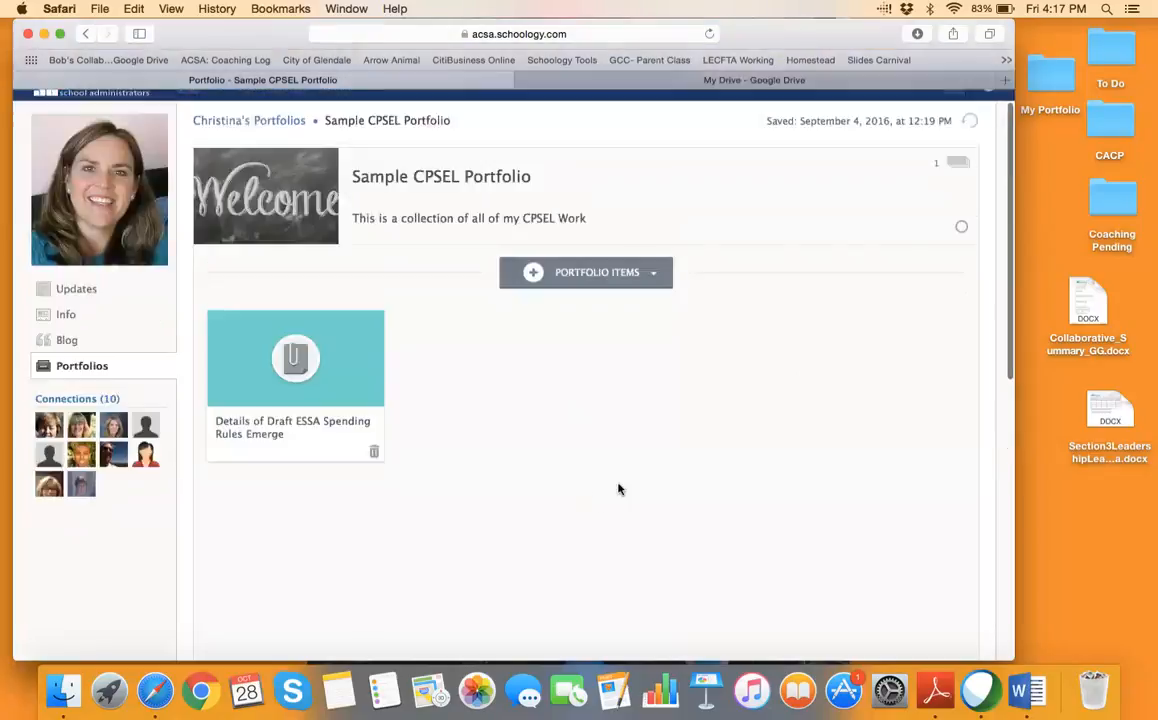
pyautogui.scroll(1, 618, 489)
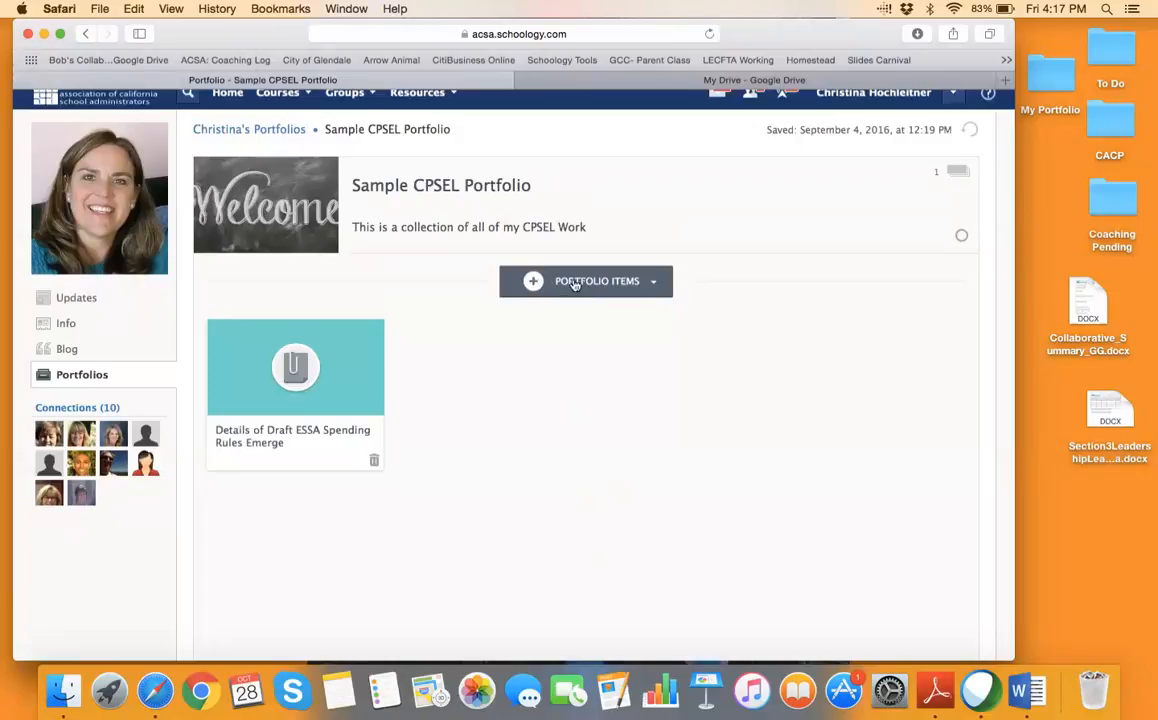
pyautogui.click(100, 377)
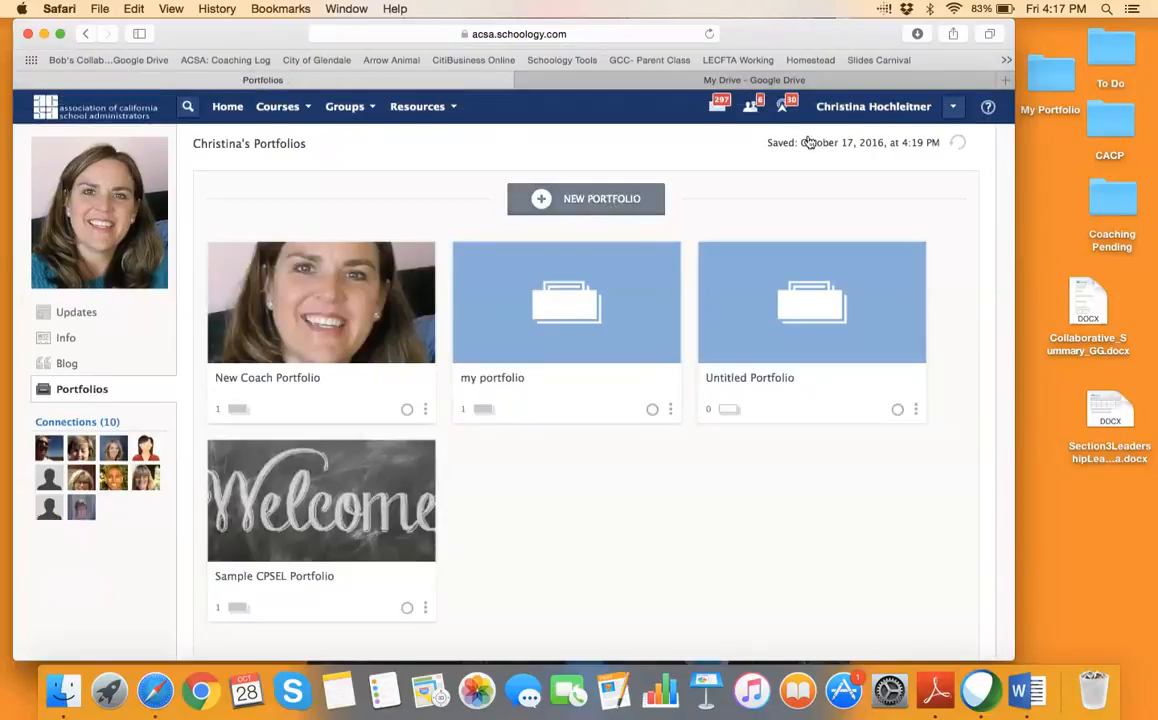
# From the profile's Portfolios page, create a new Untitled portfolio with zero items
pyautogui.click(856, 116)
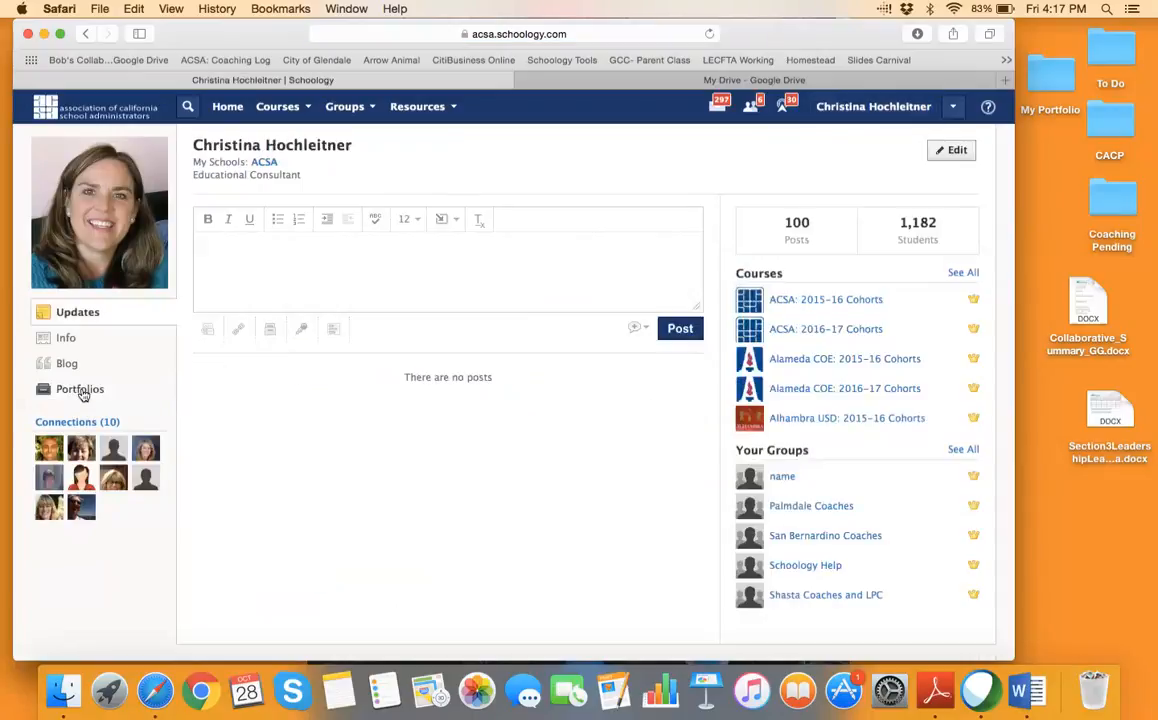
pyautogui.click(82, 391)
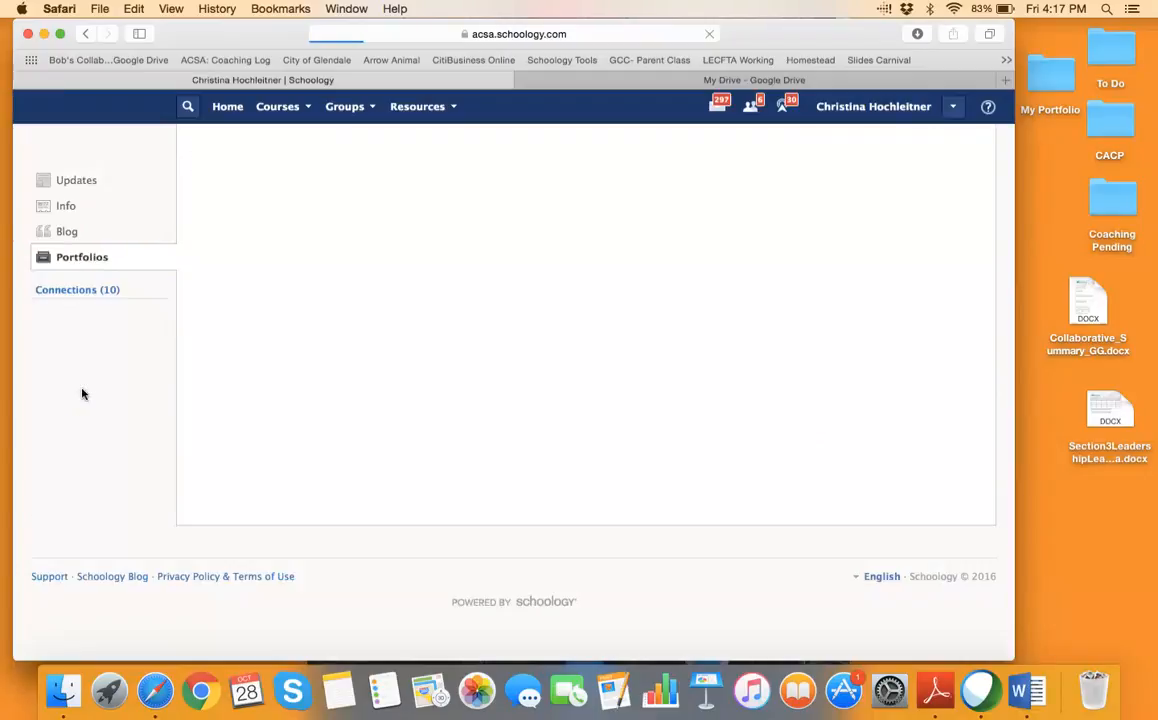
pyautogui.click(585, 200)
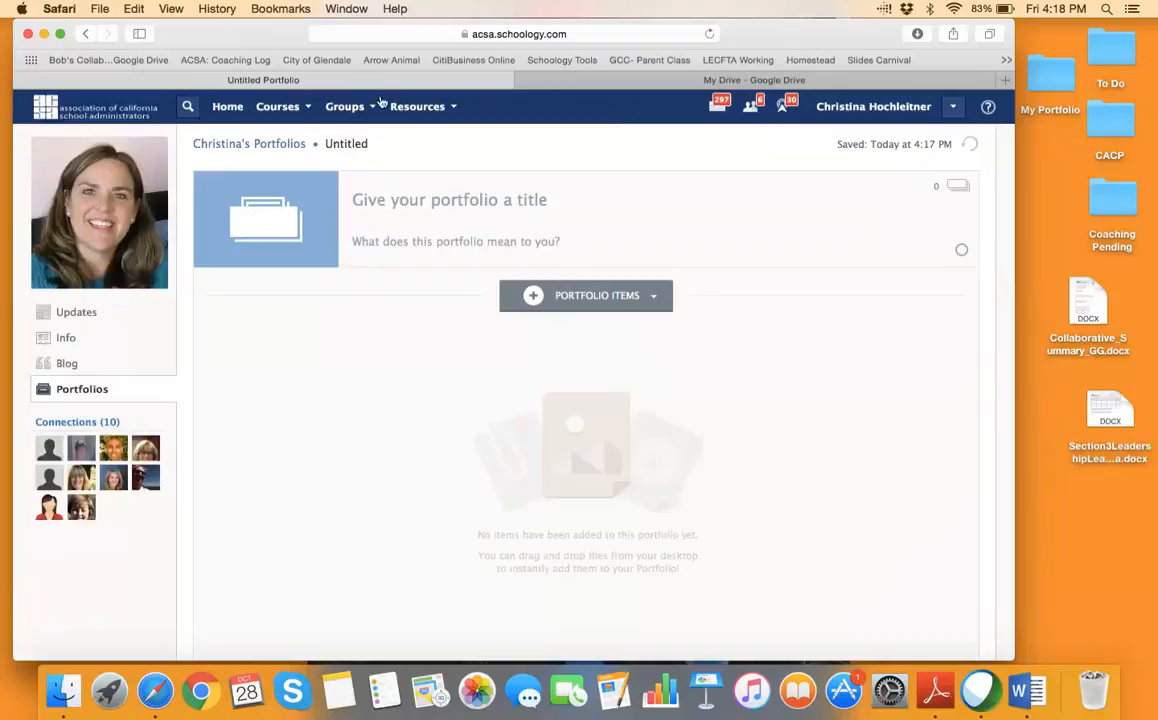
pyautogui.click(344, 106)
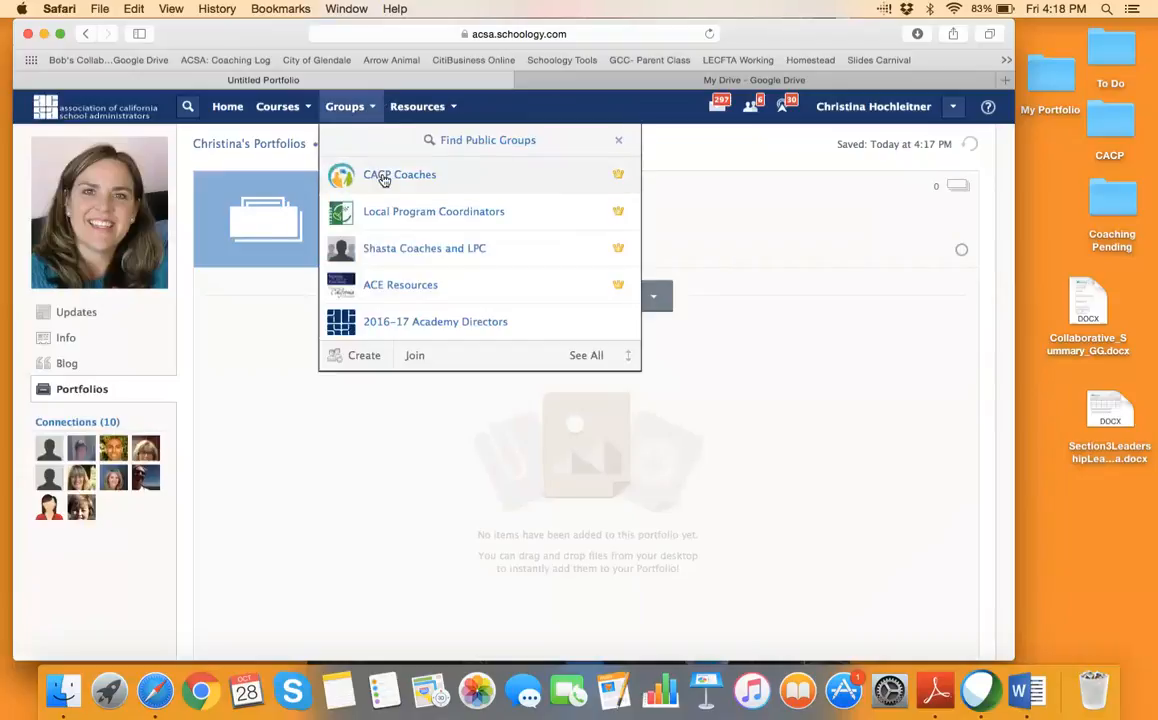
# Browse Group Resources to CACP Coaches and open its Schoology Tutorials folder
pyautogui.click(455, 107)
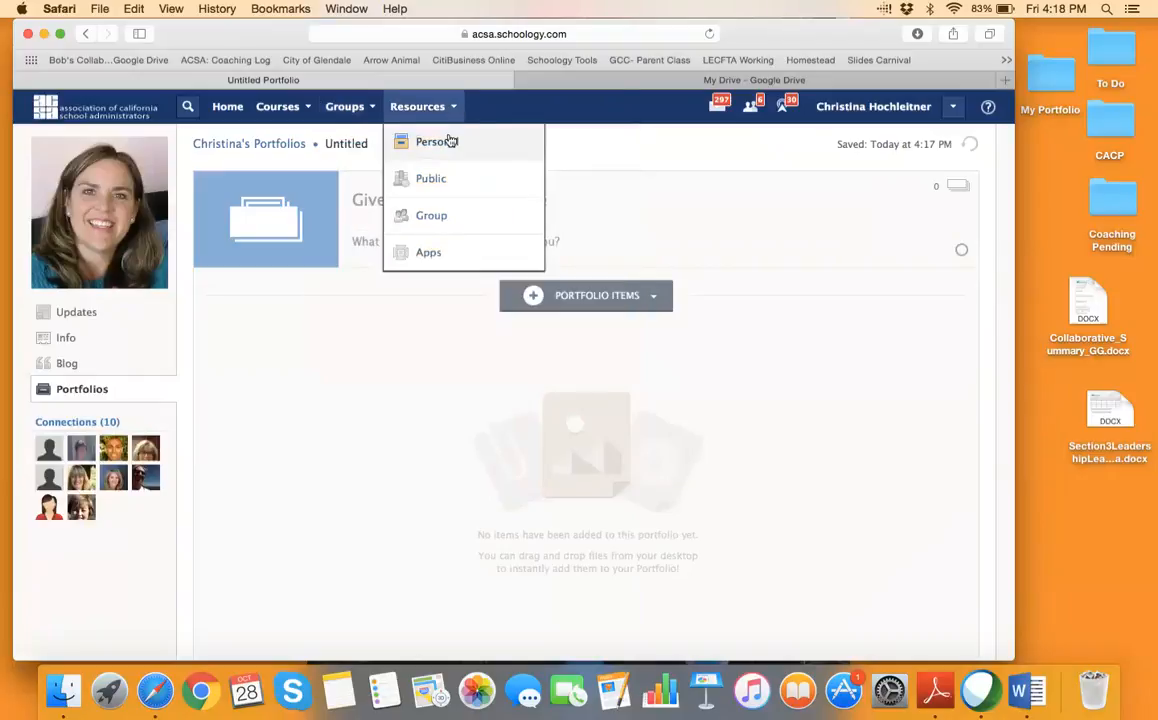
pyautogui.click(437, 218)
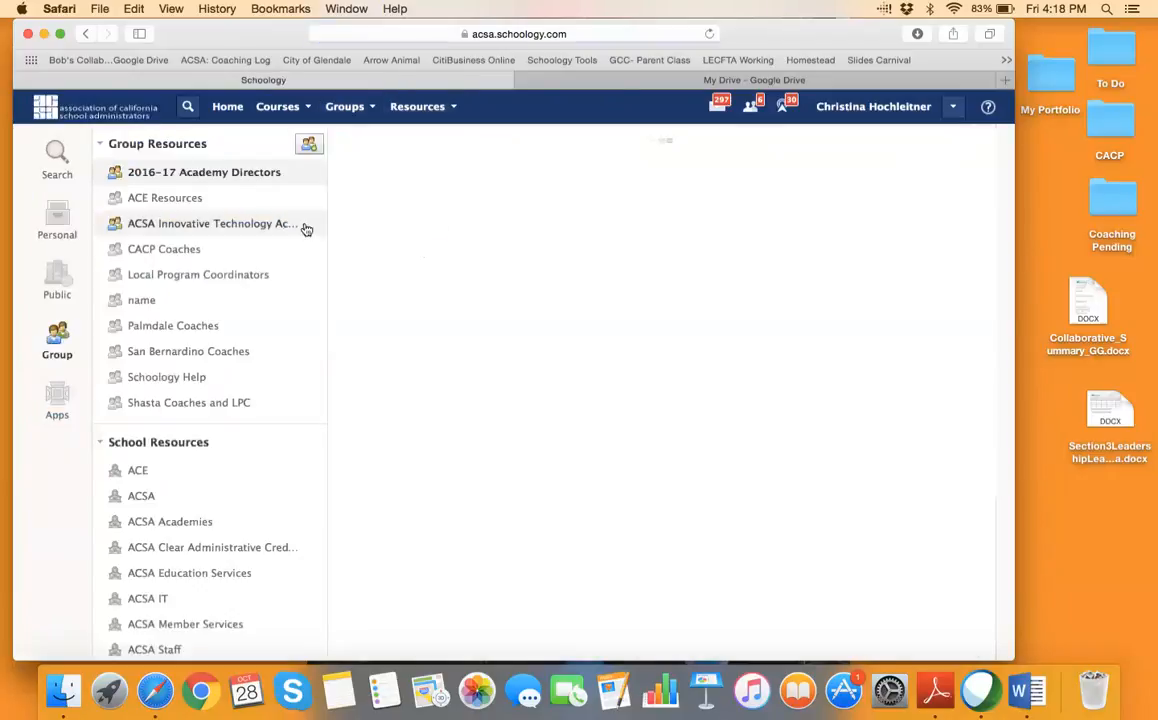
pyautogui.click(212, 257)
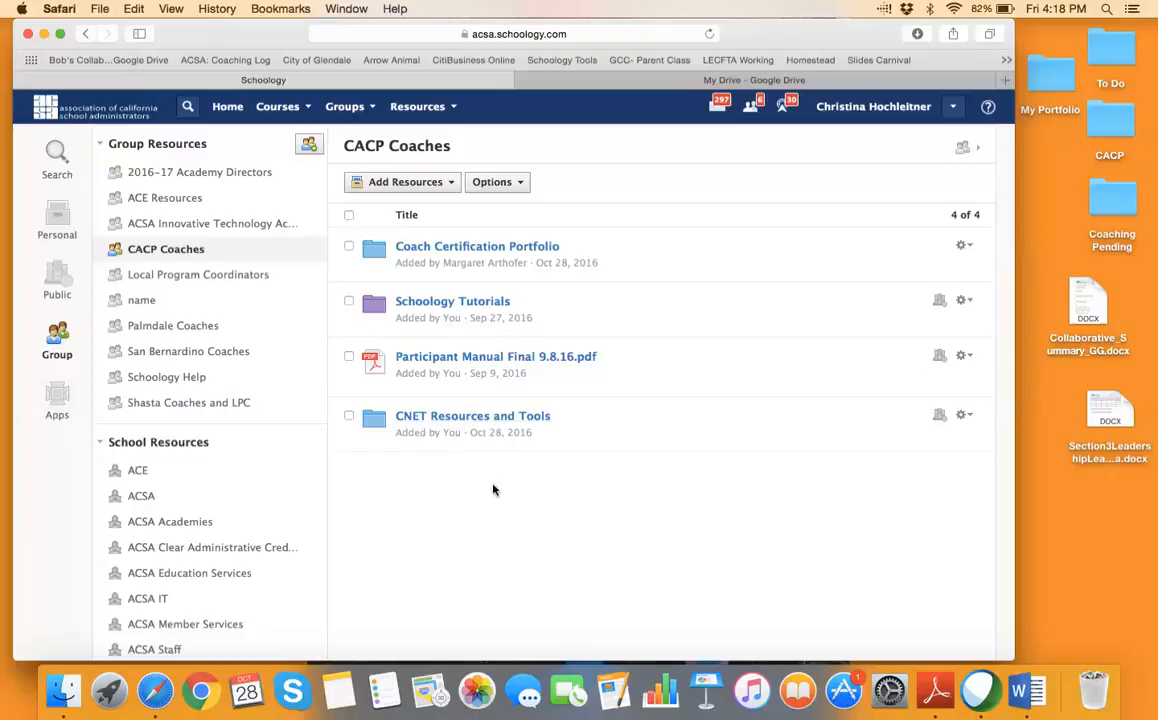
pyautogui.click(470, 302)
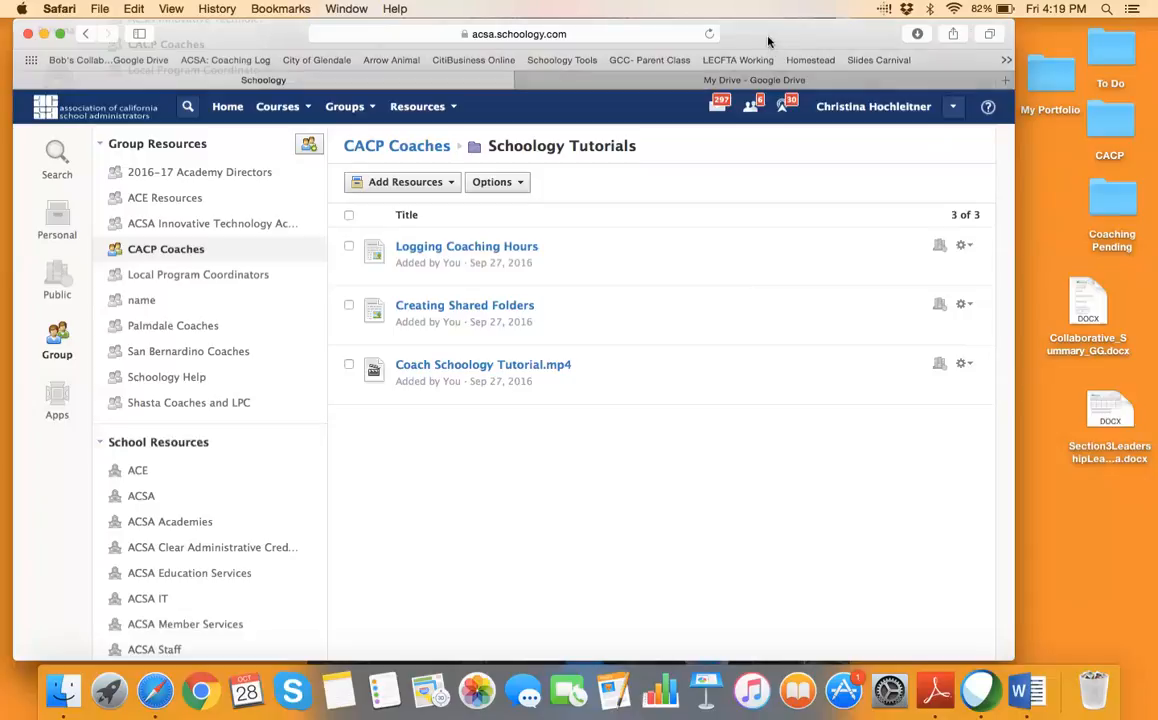
# Nudge the browser window slightly and drop down the Groups list
pyautogui.moveTo(768, 41)
pyautogui.mouseDown()
pyautogui.moveTo(755, 124)
pyautogui.moveTo(766, 43)
pyautogui.mouseUp()
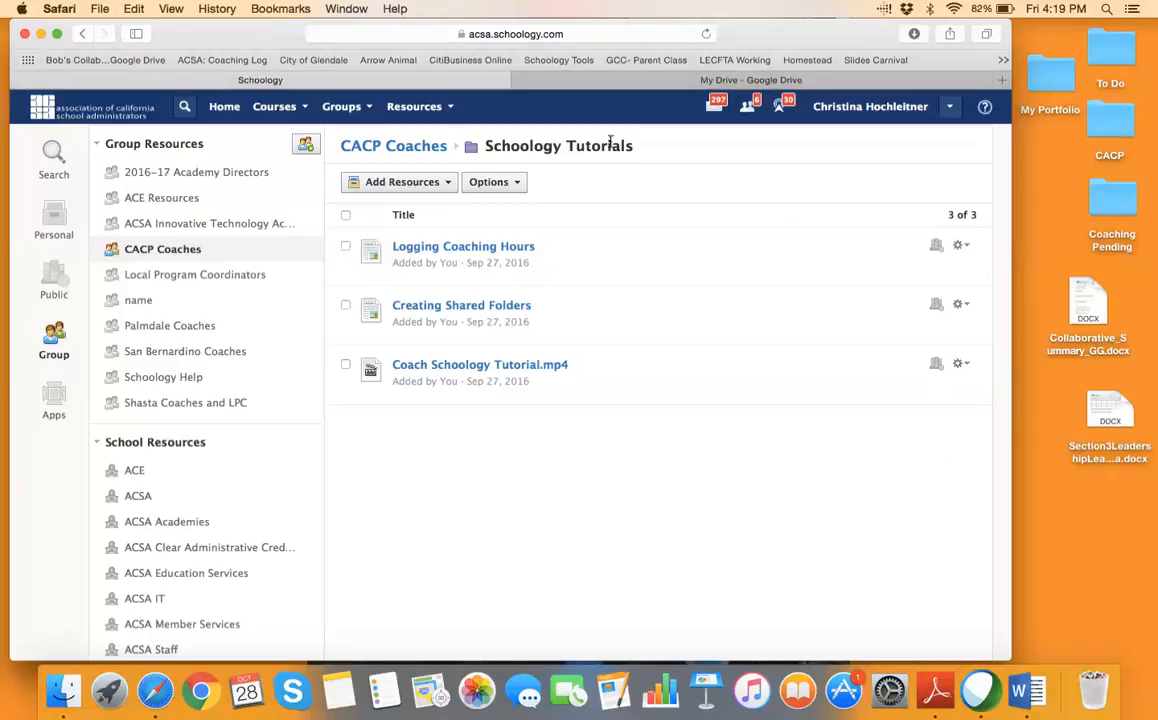
pyautogui.click(370, 108)
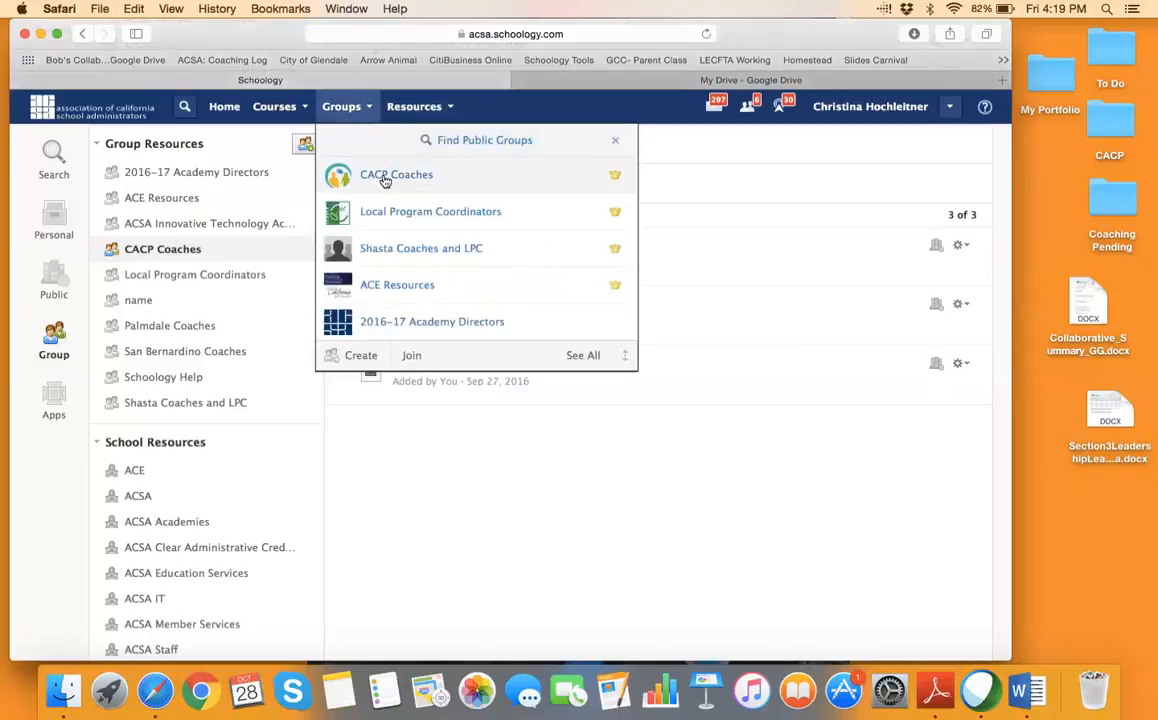
# Go to the Local Program Coordinators group page and follow its shared WebEx recording link
pyautogui.click(385, 213)
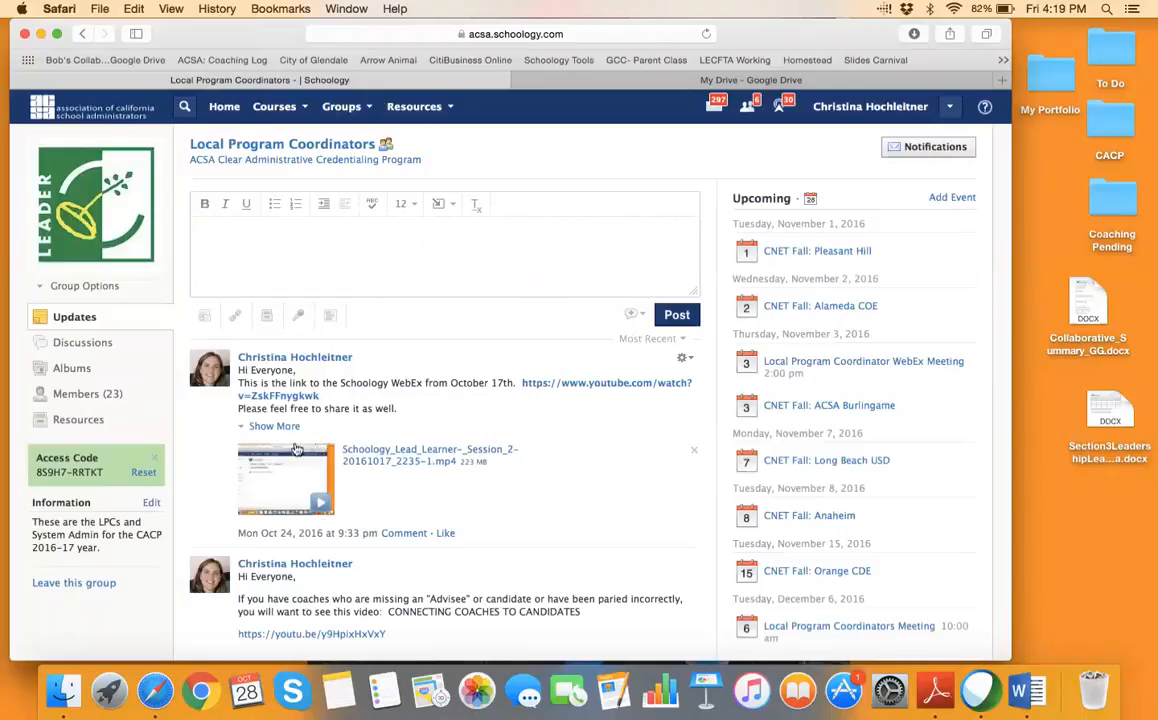
pyautogui.click(550, 388)
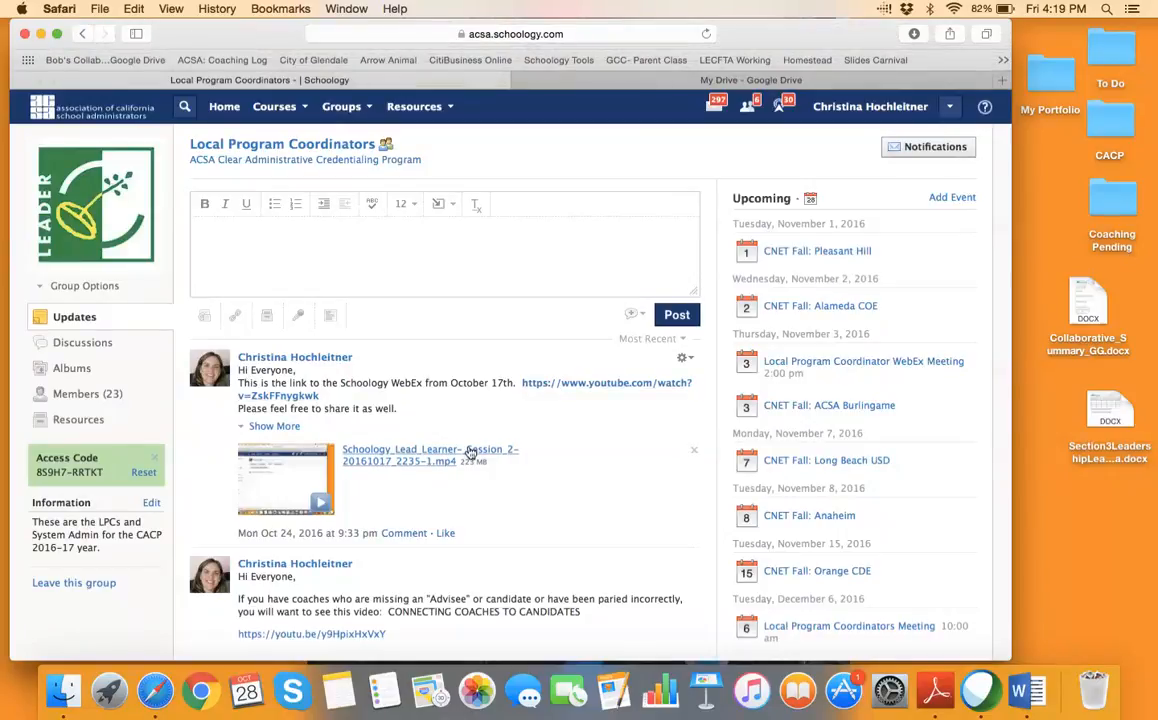
pyautogui.click(370, 110)
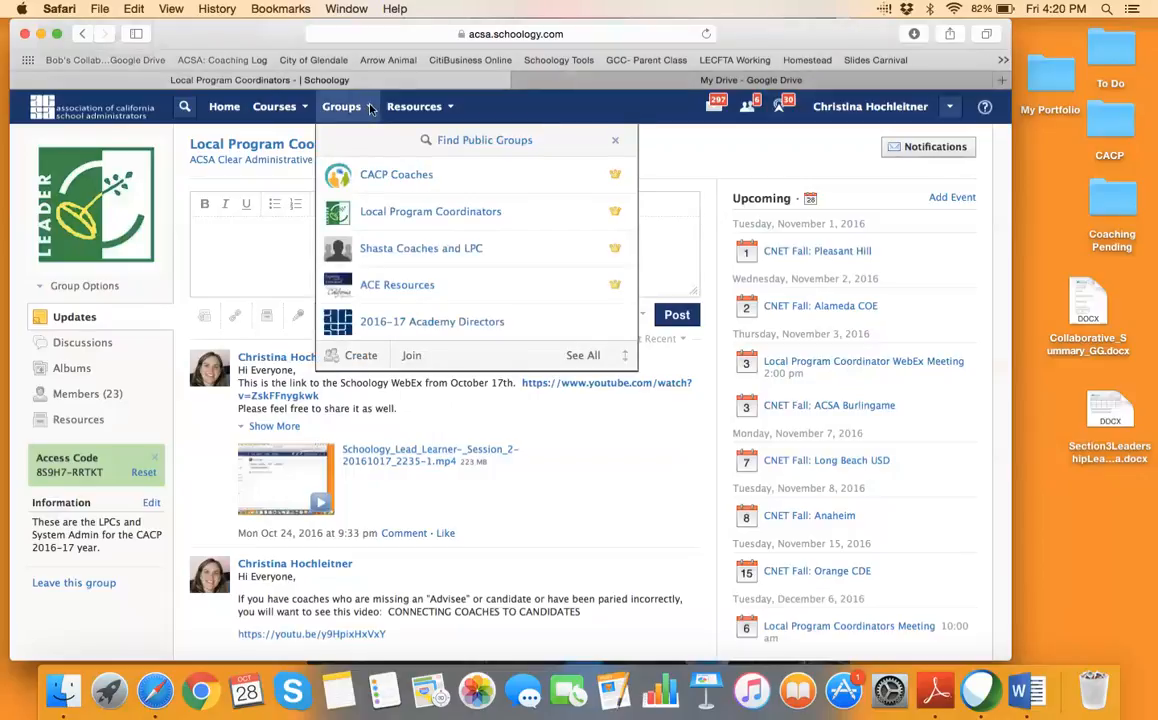
pyautogui.click(370, 109)
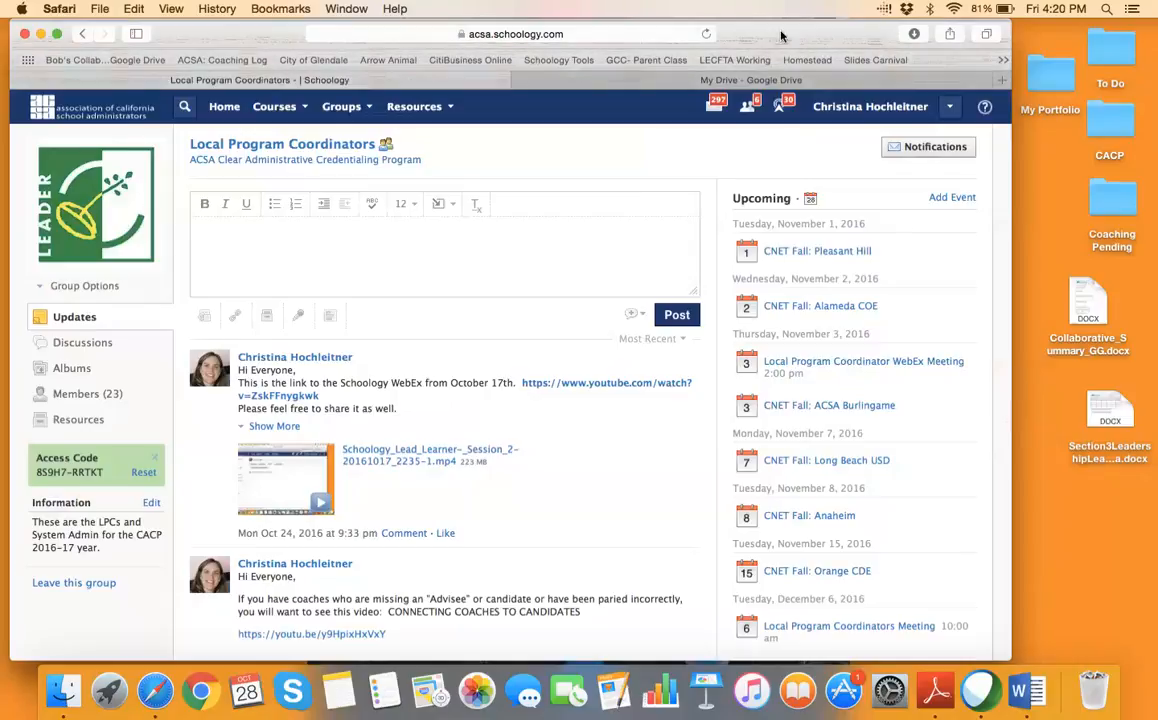
pyautogui.moveTo(781, 36); pyautogui.dragTo(777, 154)
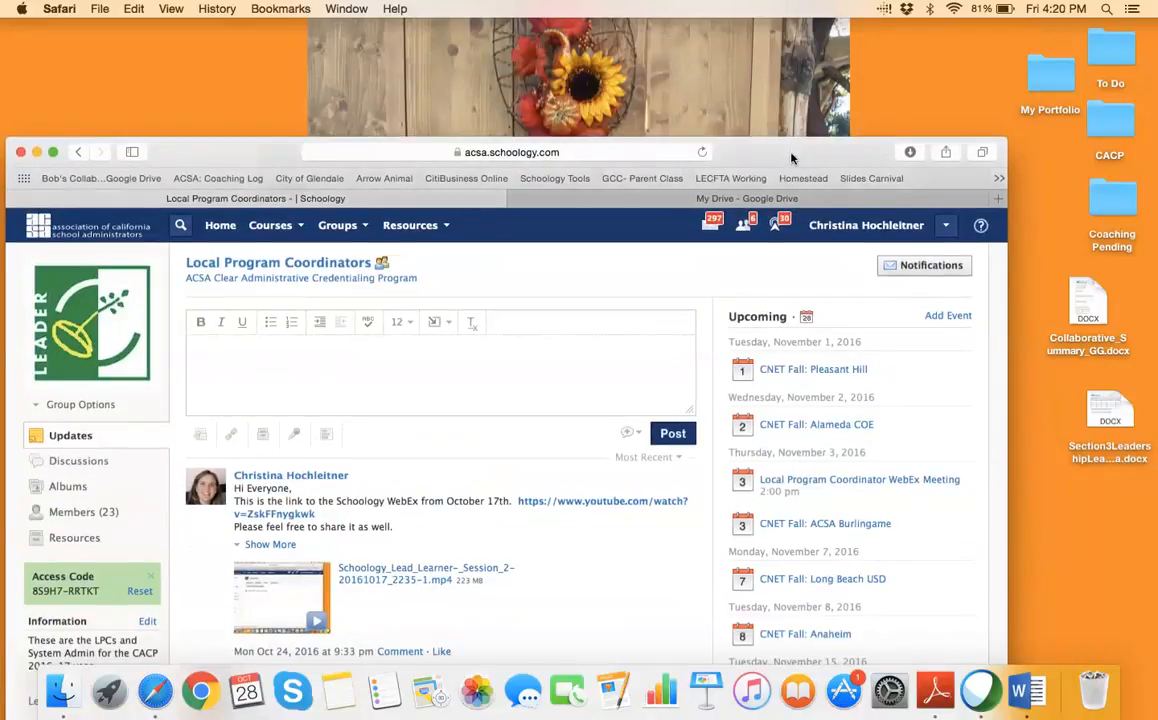
pyautogui.moveTo(791, 158); pyautogui.dragTo(800, 87)
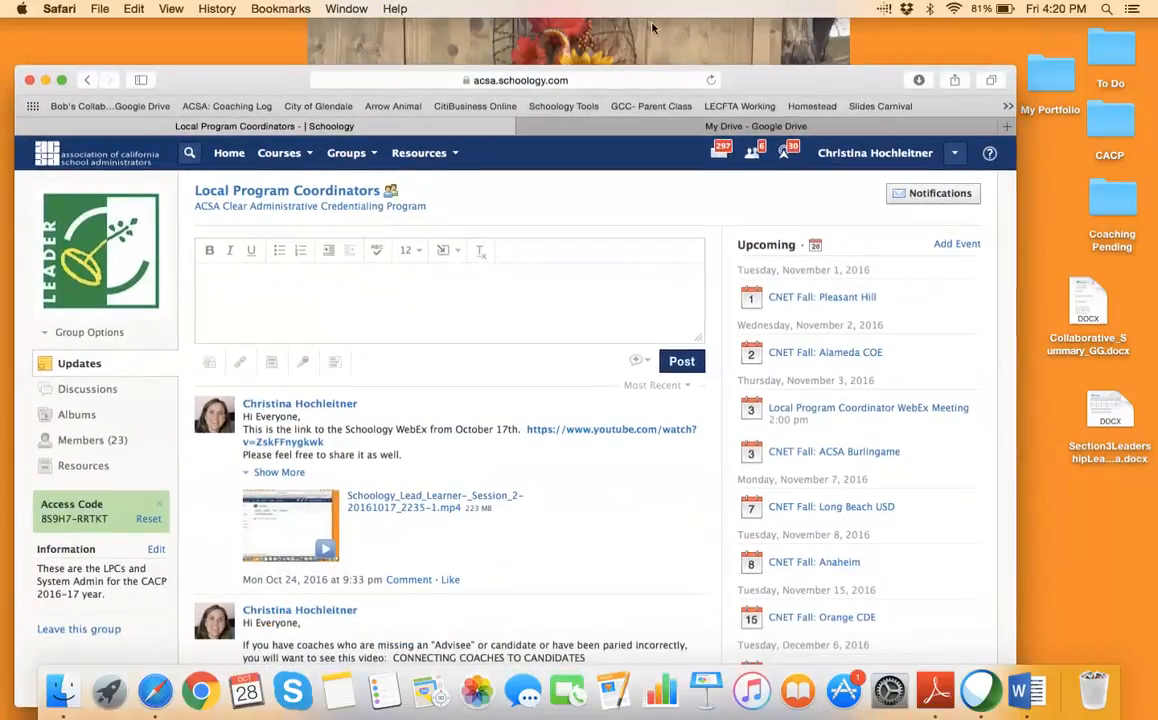